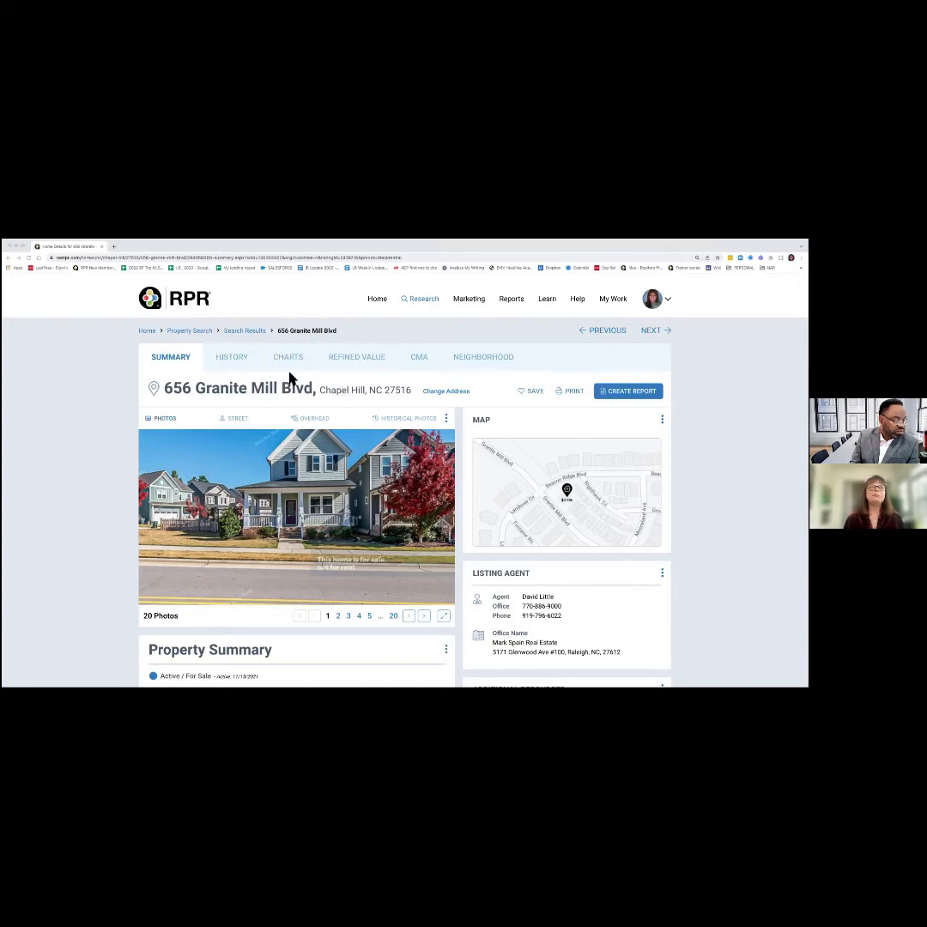
pyautogui.click(380, 354)
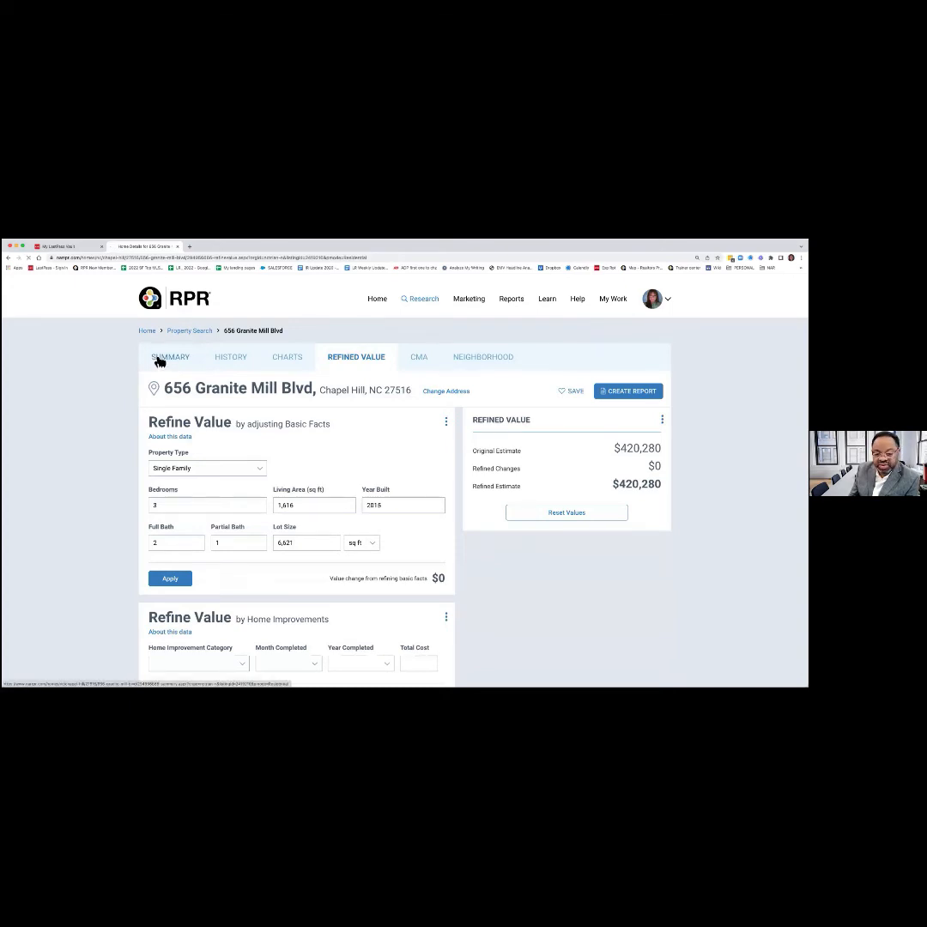
# Return to the Summary page and review Property Facts, Chatham County schools, price history and HOA details.
pyautogui.click(158, 359)
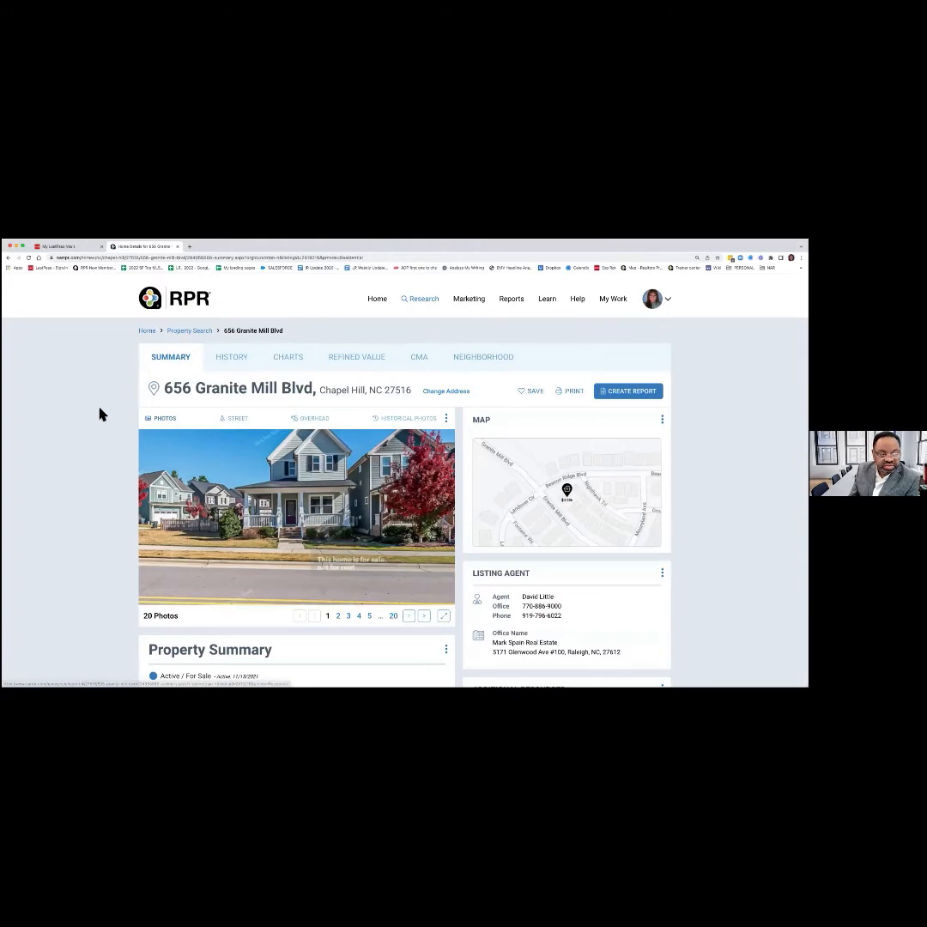
pyautogui.scroll(-5, 100, 415)
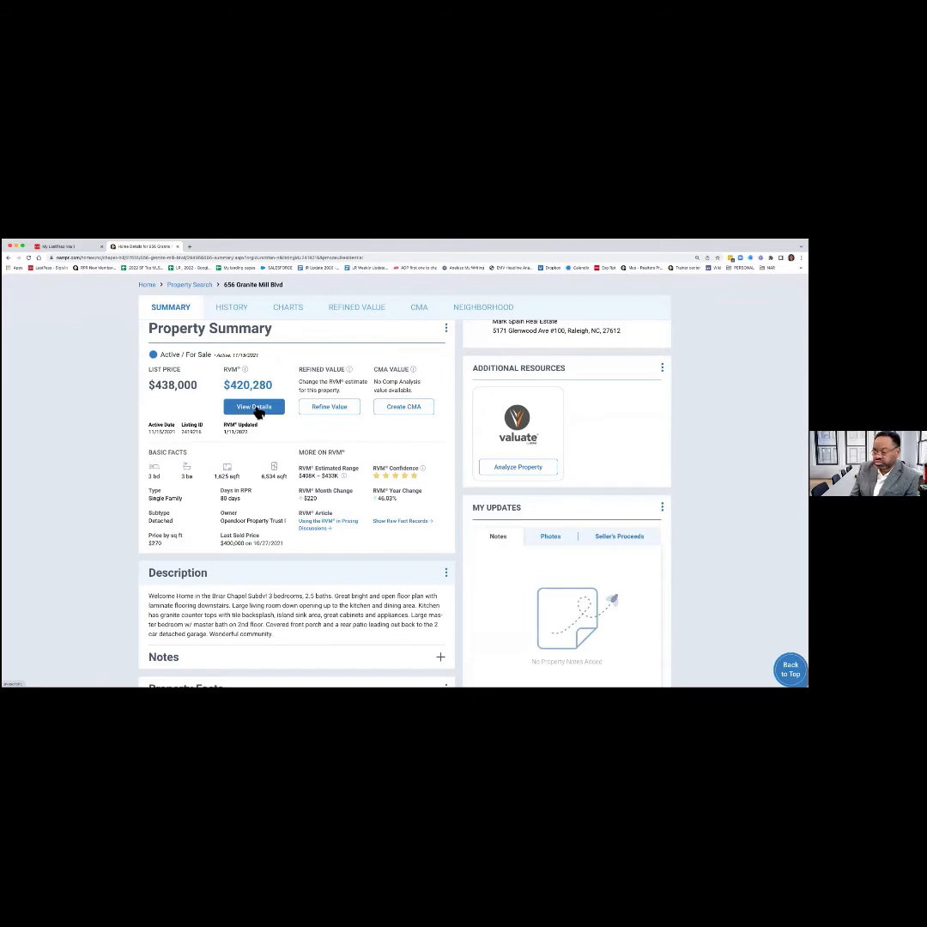
pyautogui.scroll(2, 356, 429)
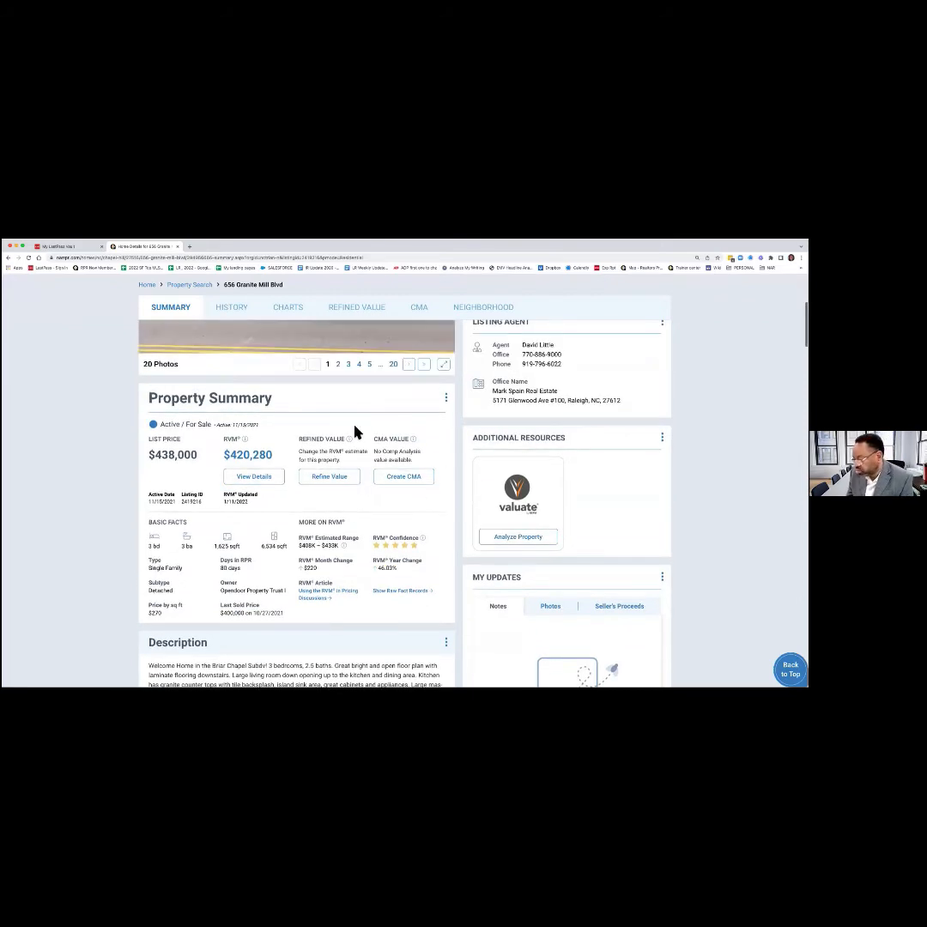
pyautogui.scroll(3, 356, 432)
pyautogui.scroll(-5, 356, 432)
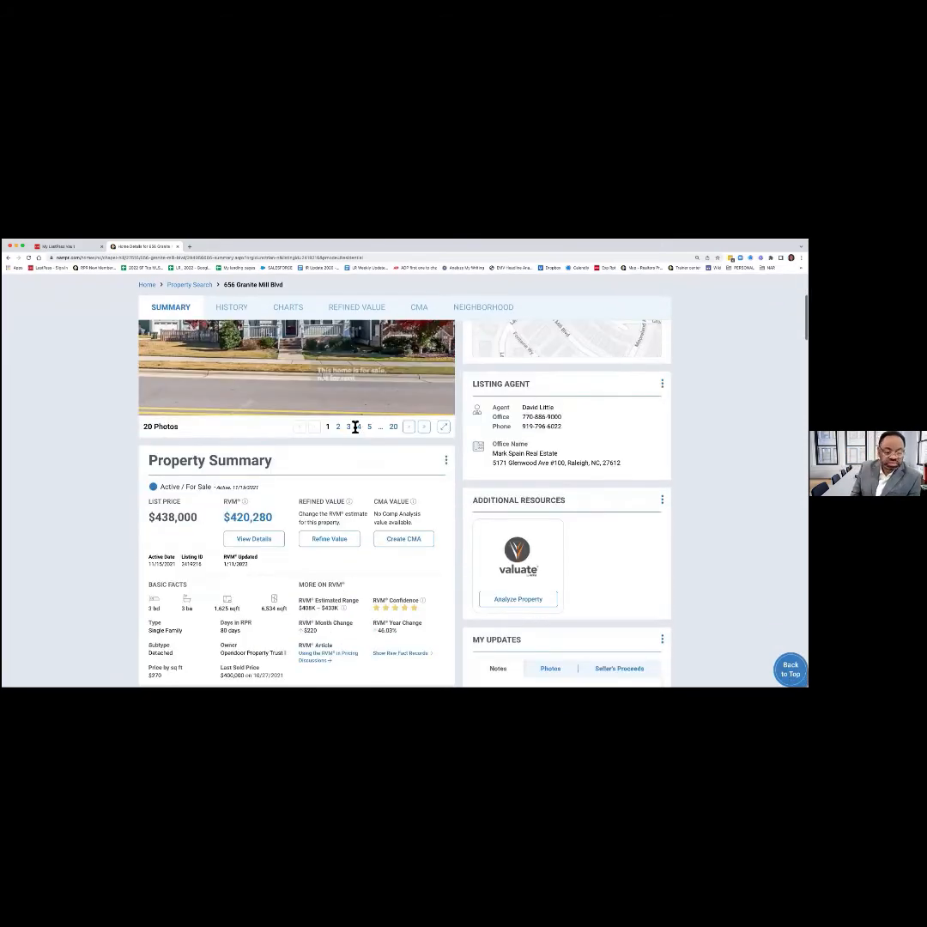
pyautogui.scroll(-1, 354, 427)
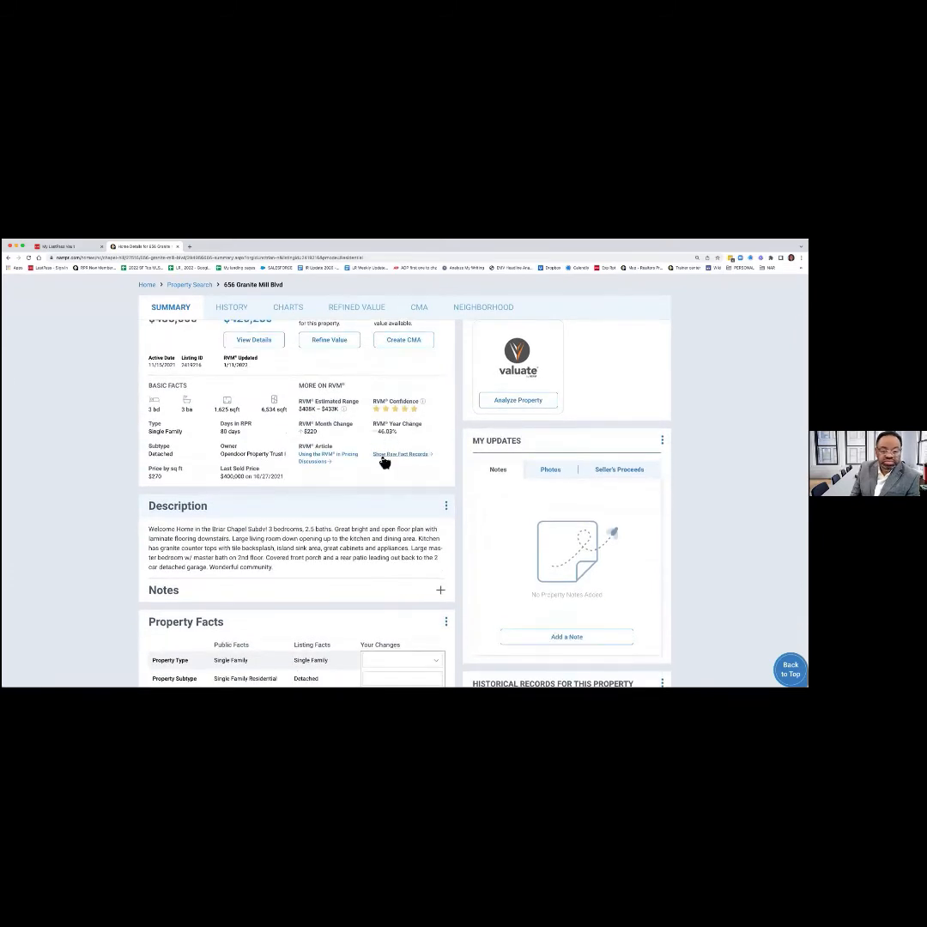
pyautogui.scroll(-5, 384, 463)
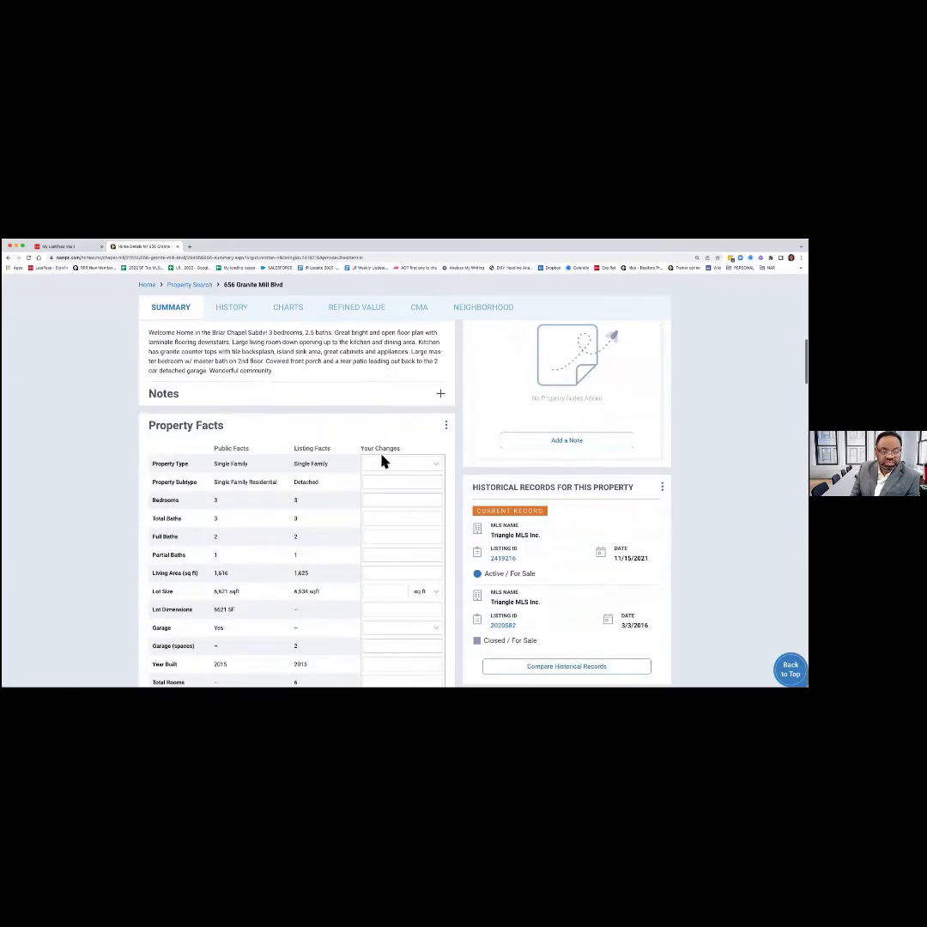
pyautogui.scroll(-1, 384, 462)
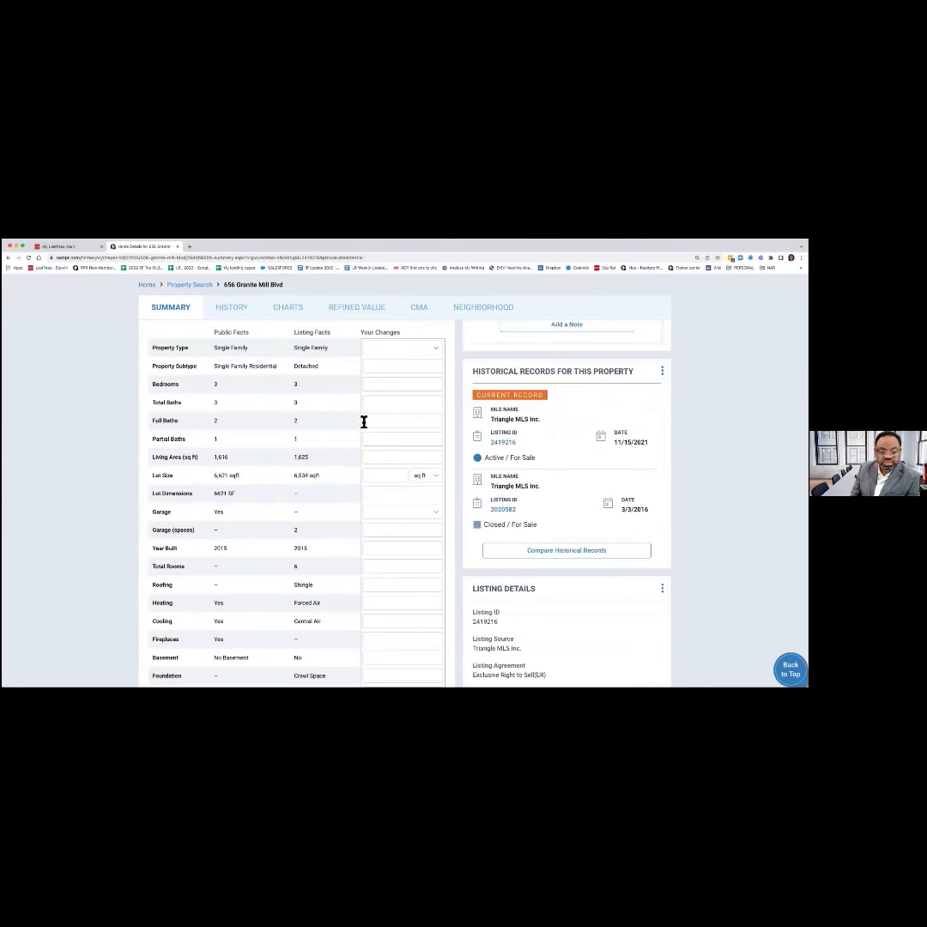
pyautogui.scroll(-1, 362, 422)
pyautogui.scroll(-6, 364, 422)
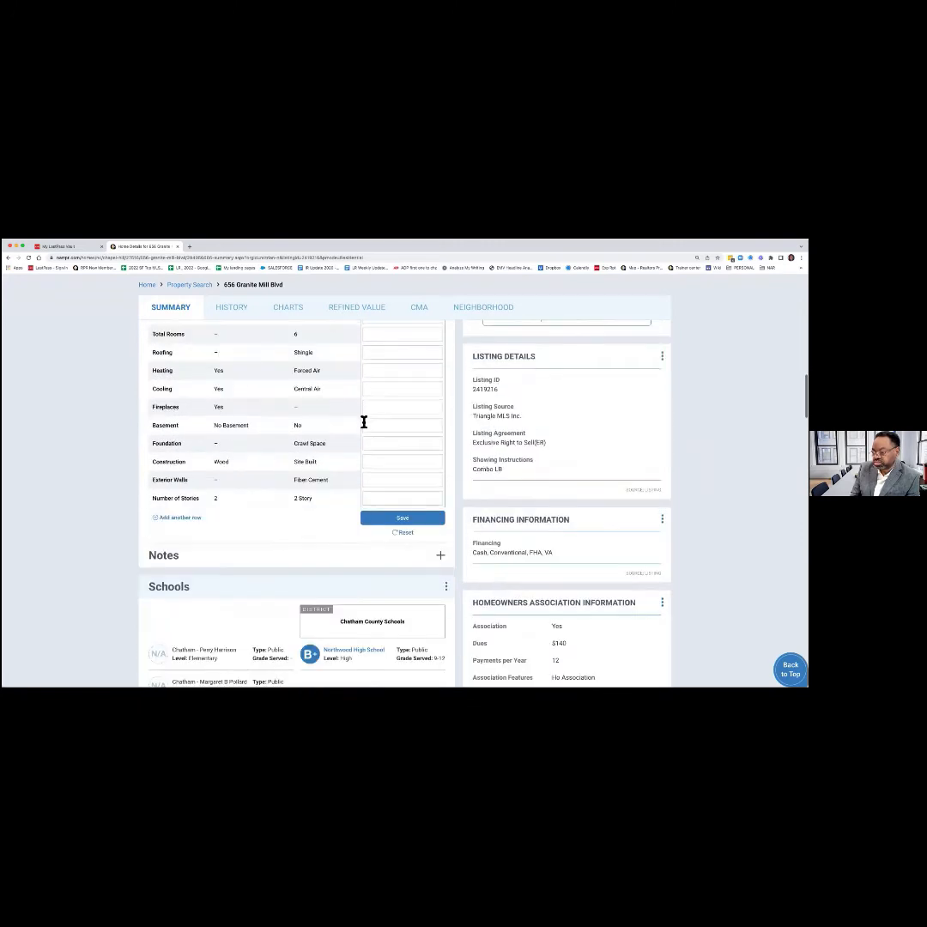
pyautogui.scroll(-3, 364, 427)
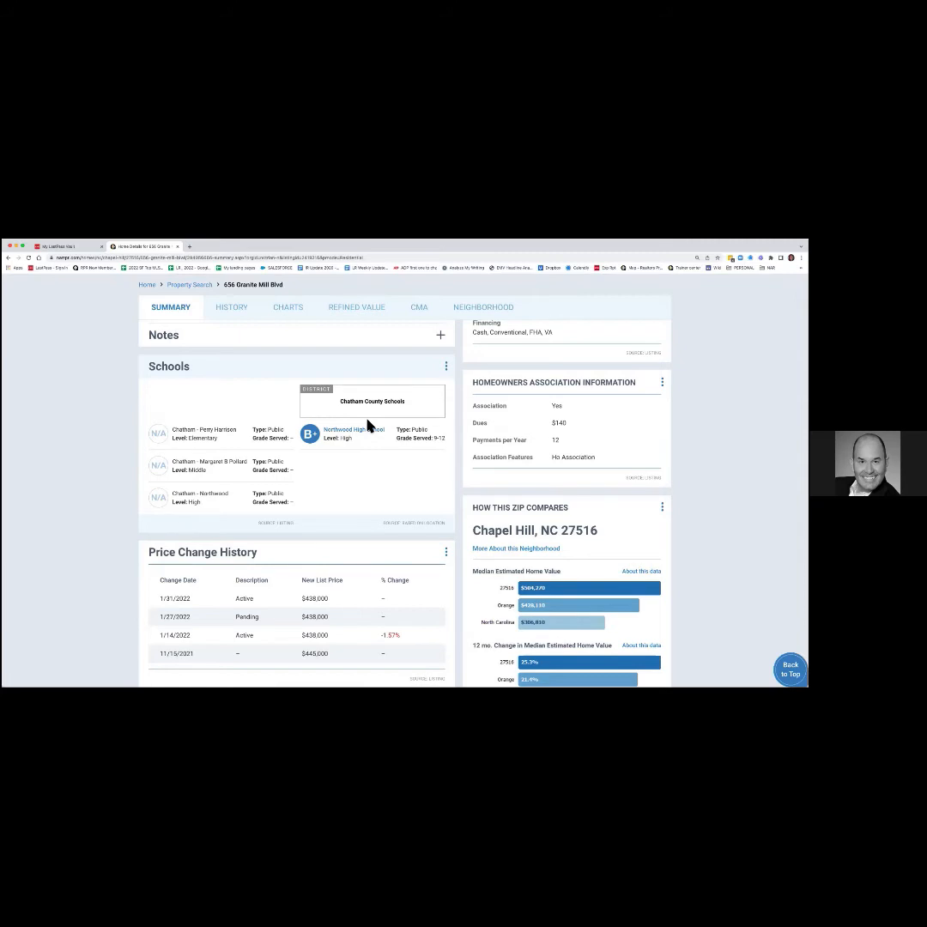
pyautogui.scroll(-2, 363, 479)
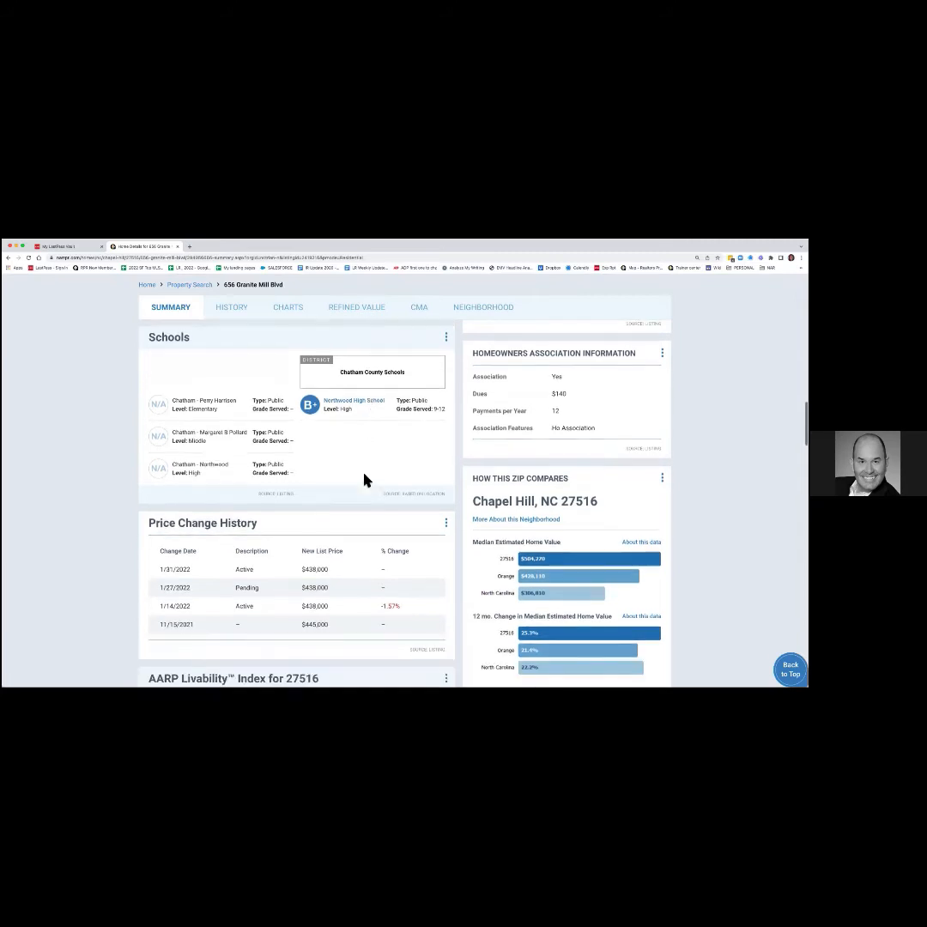
pyautogui.scroll(-4, 364, 479)
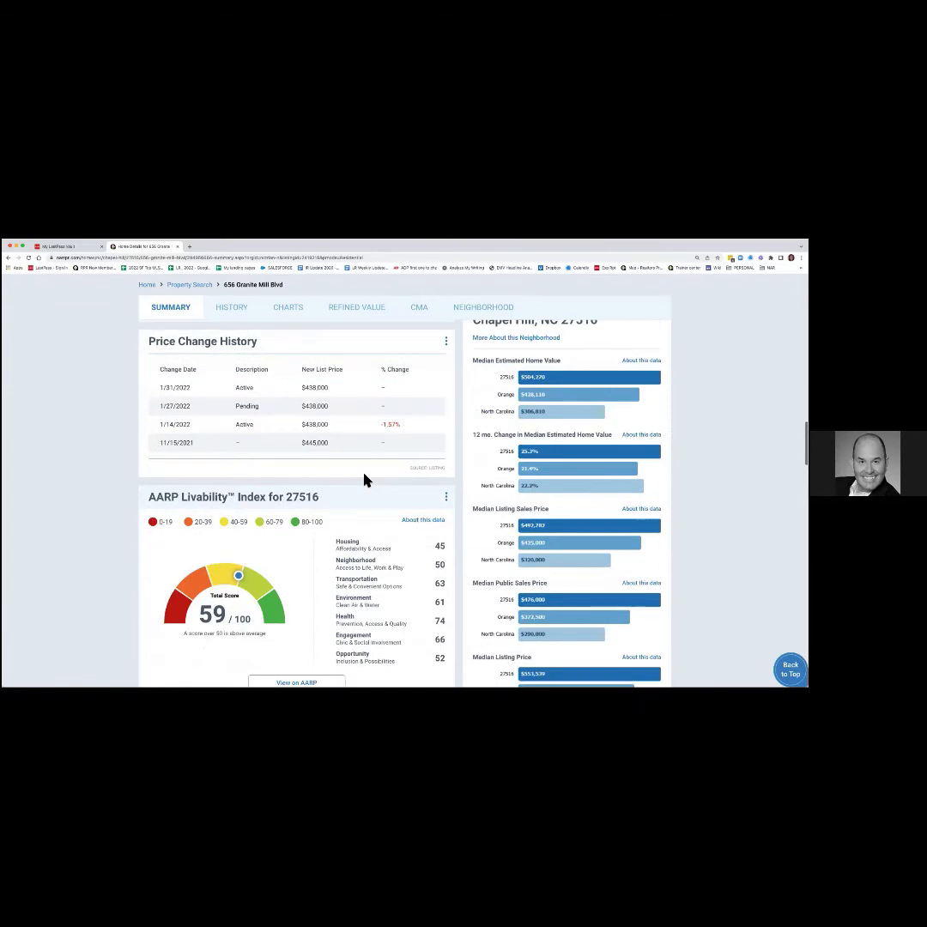
pyautogui.scroll(-2, 364, 479)
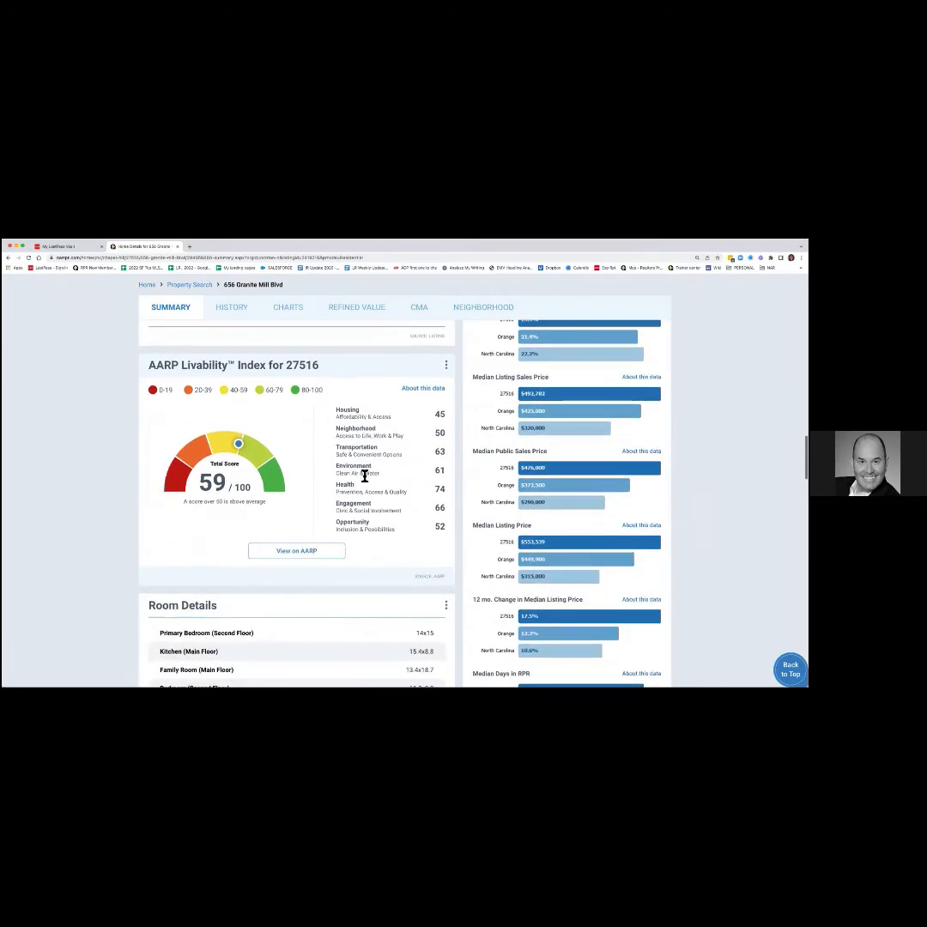
pyautogui.scroll(-6, 364, 477)
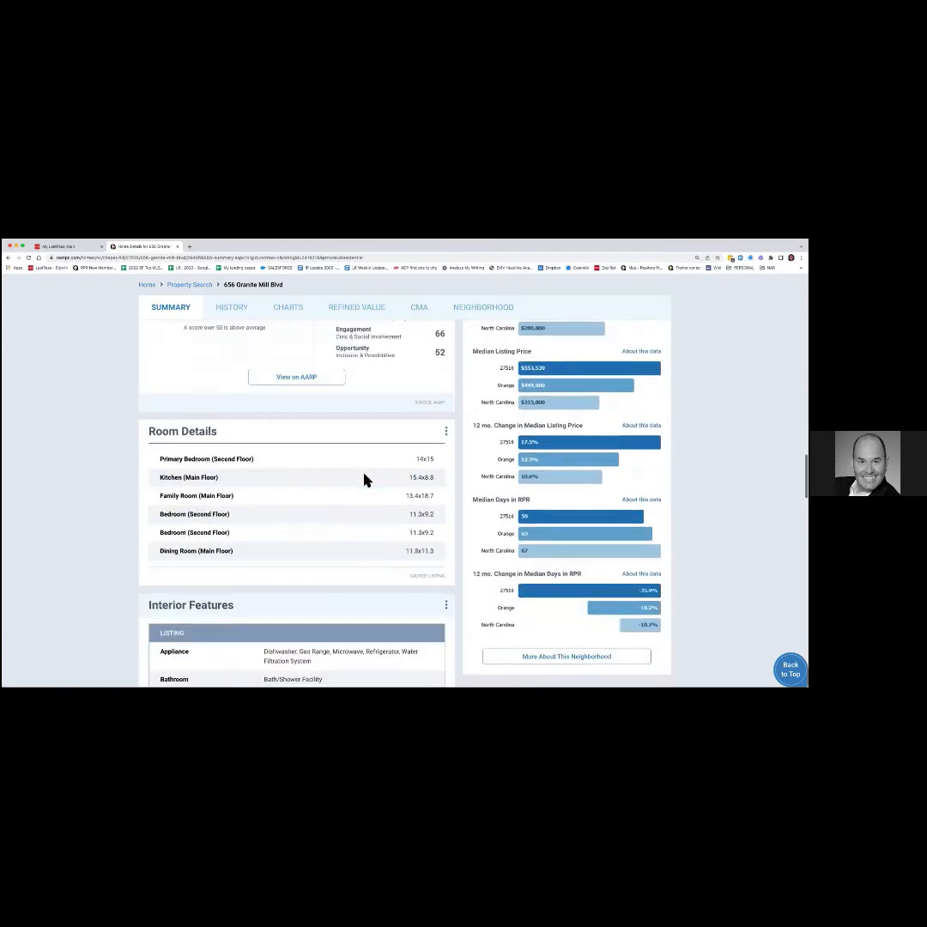
pyautogui.scroll(-5, 364, 479)
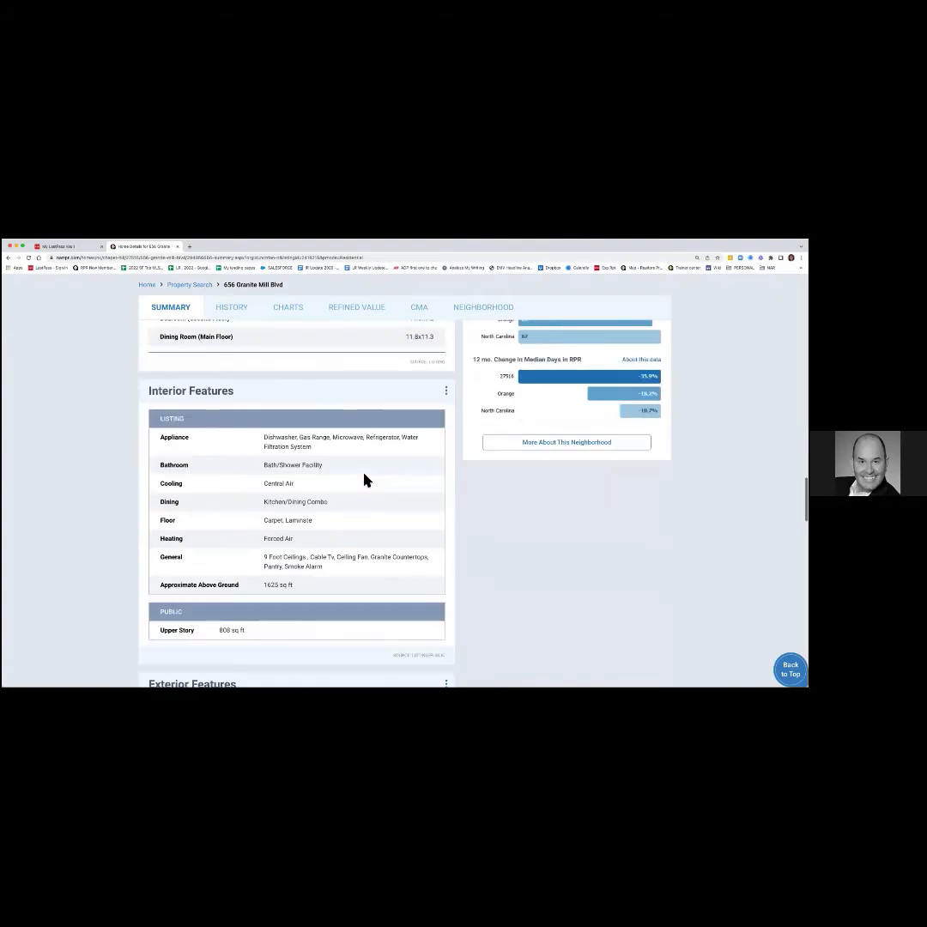
pyautogui.scroll(-5, 364, 479)
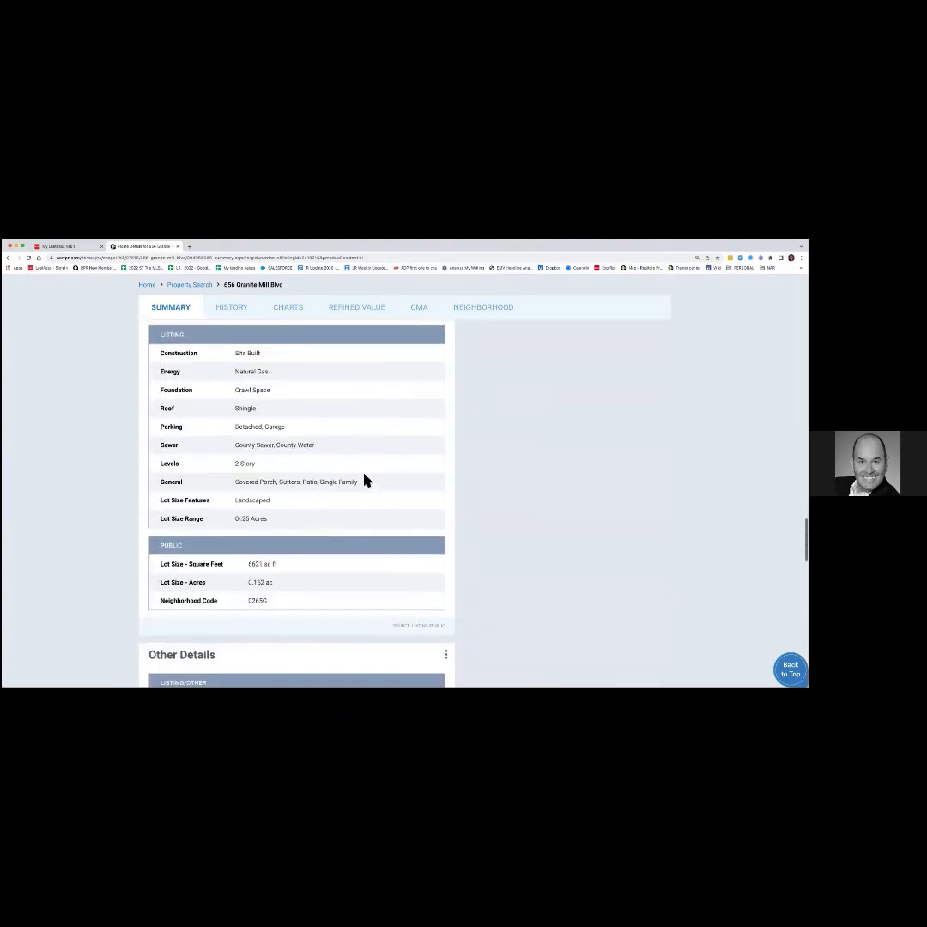
pyautogui.scroll(-2, 364, 479)
pyautogui.scroll(-2, 364, 479)
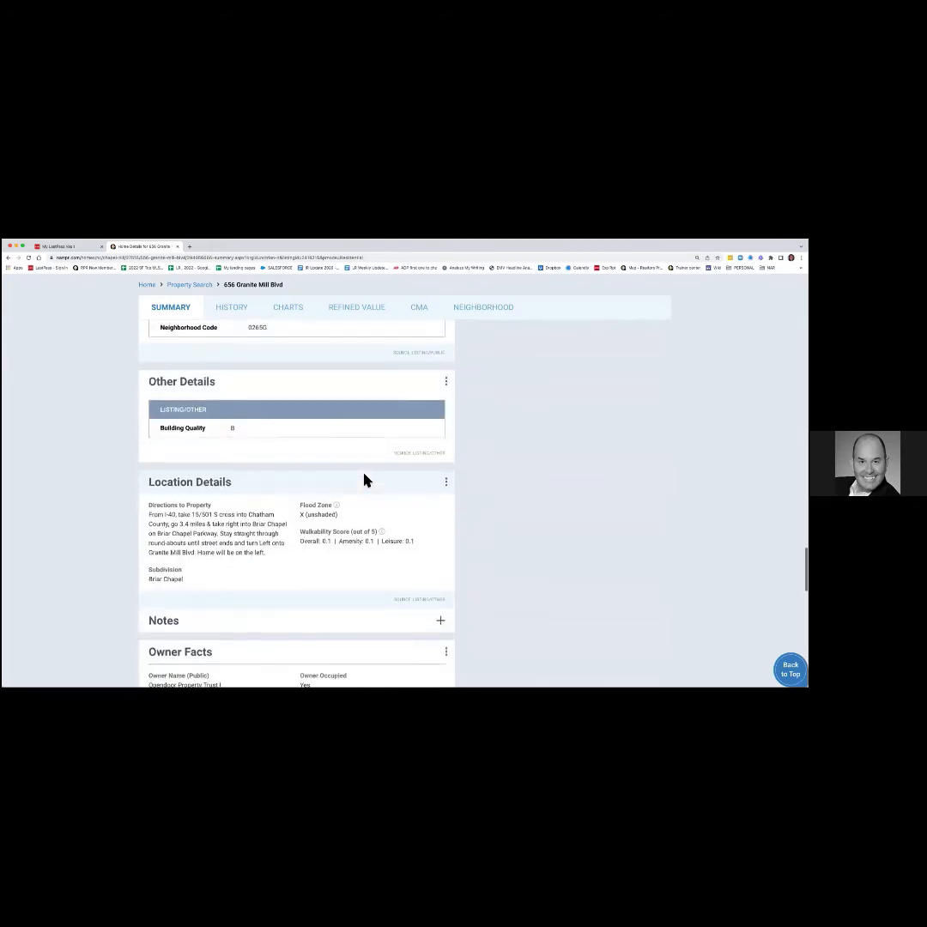
pyautogui.scroll(-2, 364, 479)
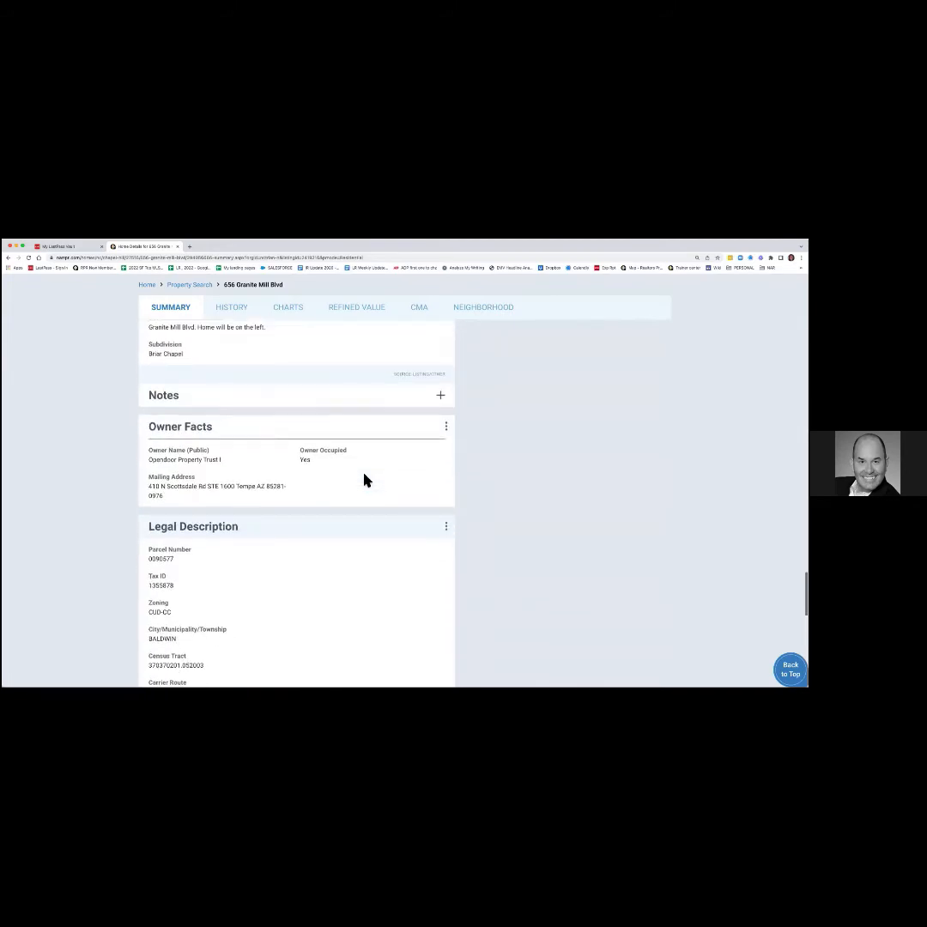
pyautogui.scroll(-1, 364, 479)
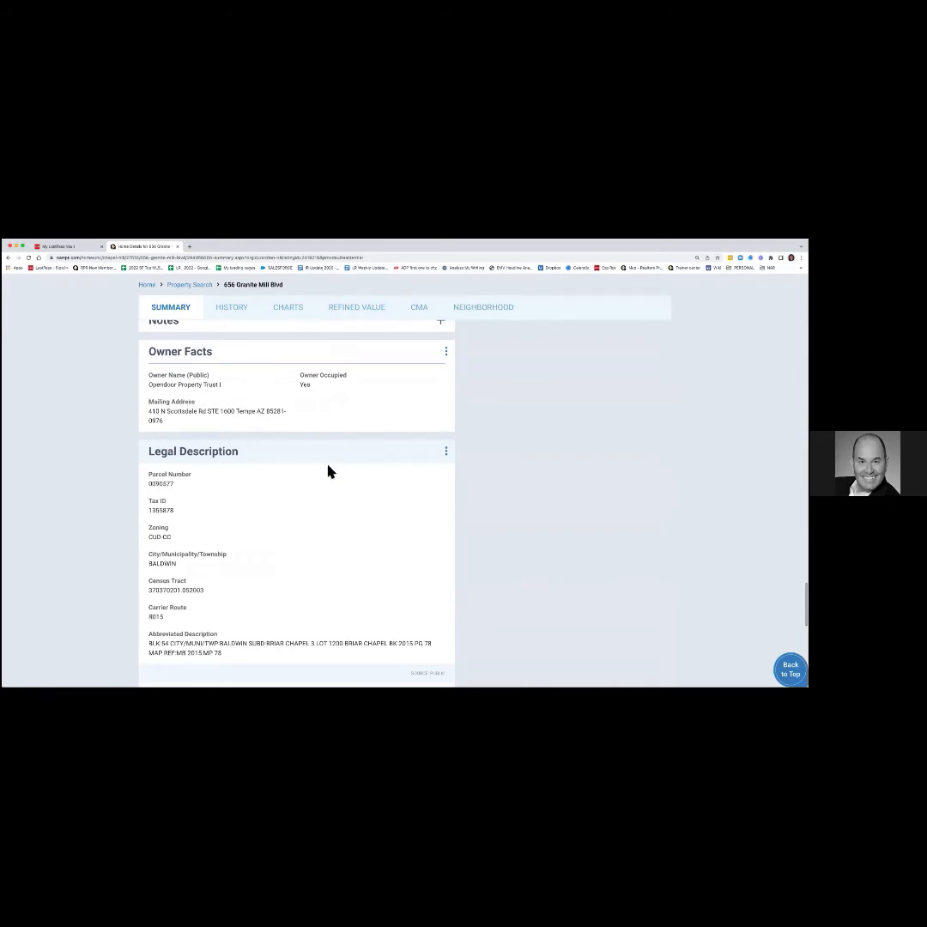
pyautogui.scroll(-3, 327, 471)
pyautogui.scroll(-5, 327, 471)
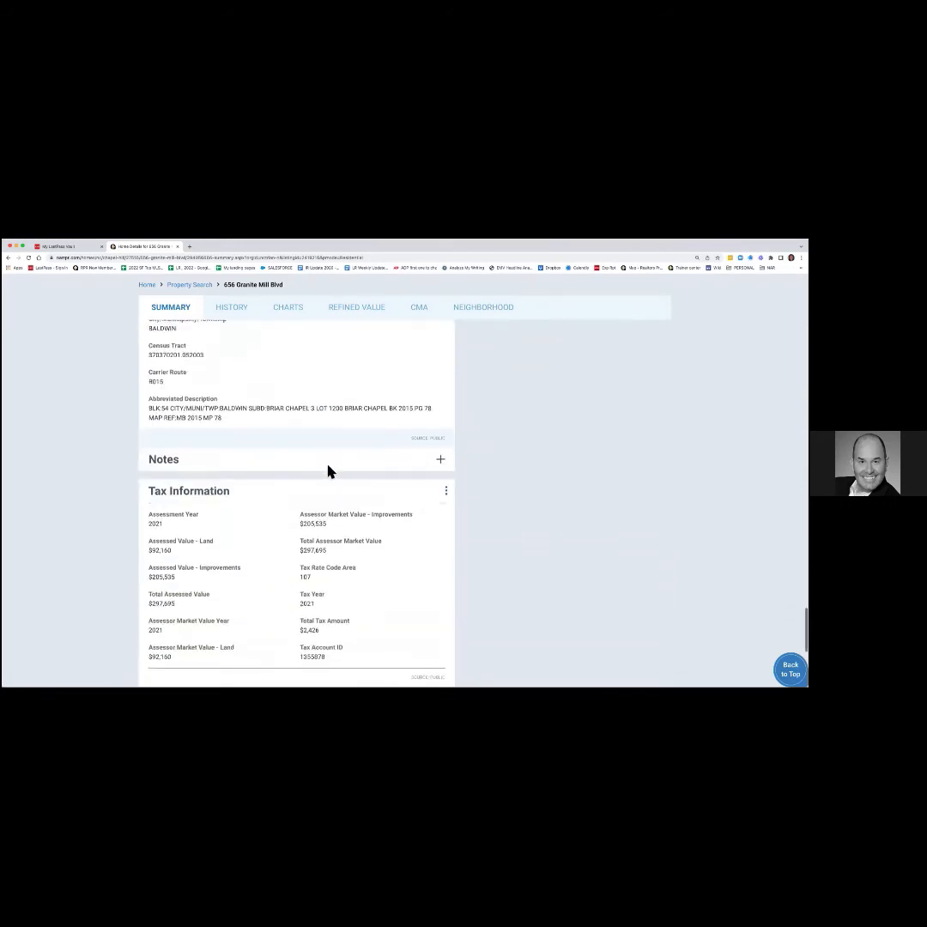
pyautogui.scroll(-4, 327, 468)
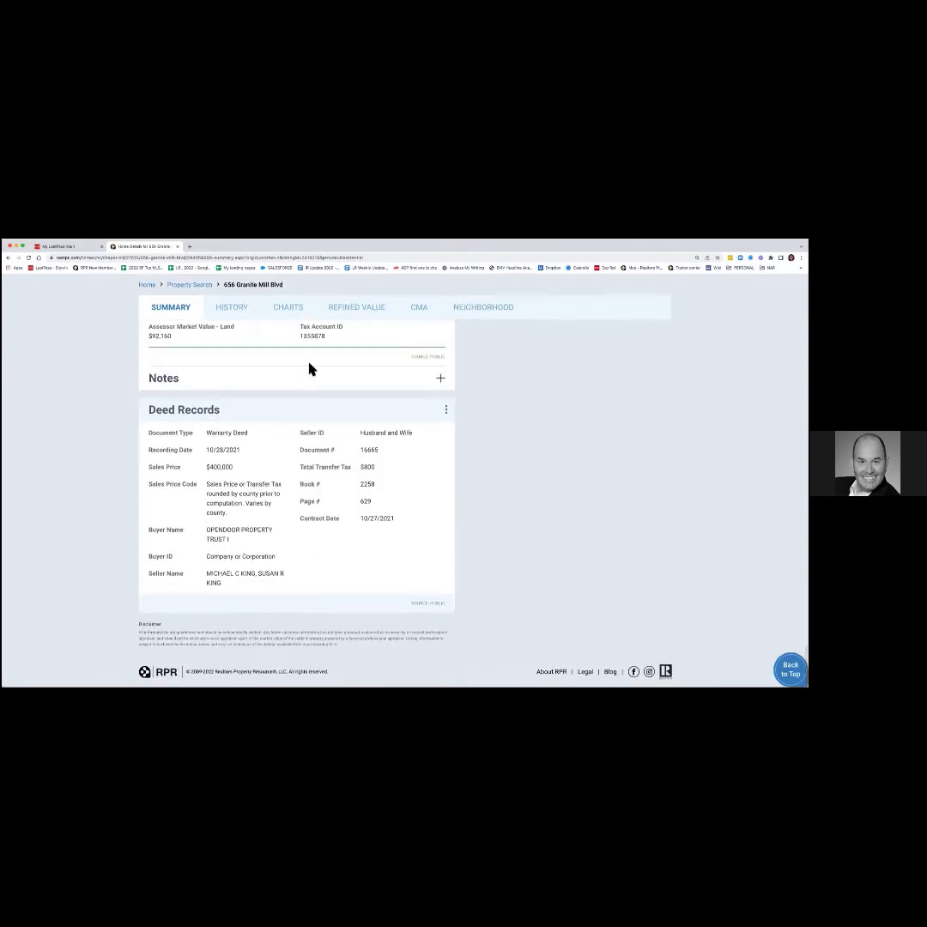
pyautogui.scroll(15, 276, 384)
pyautogui.scroll(10, 276, 383)
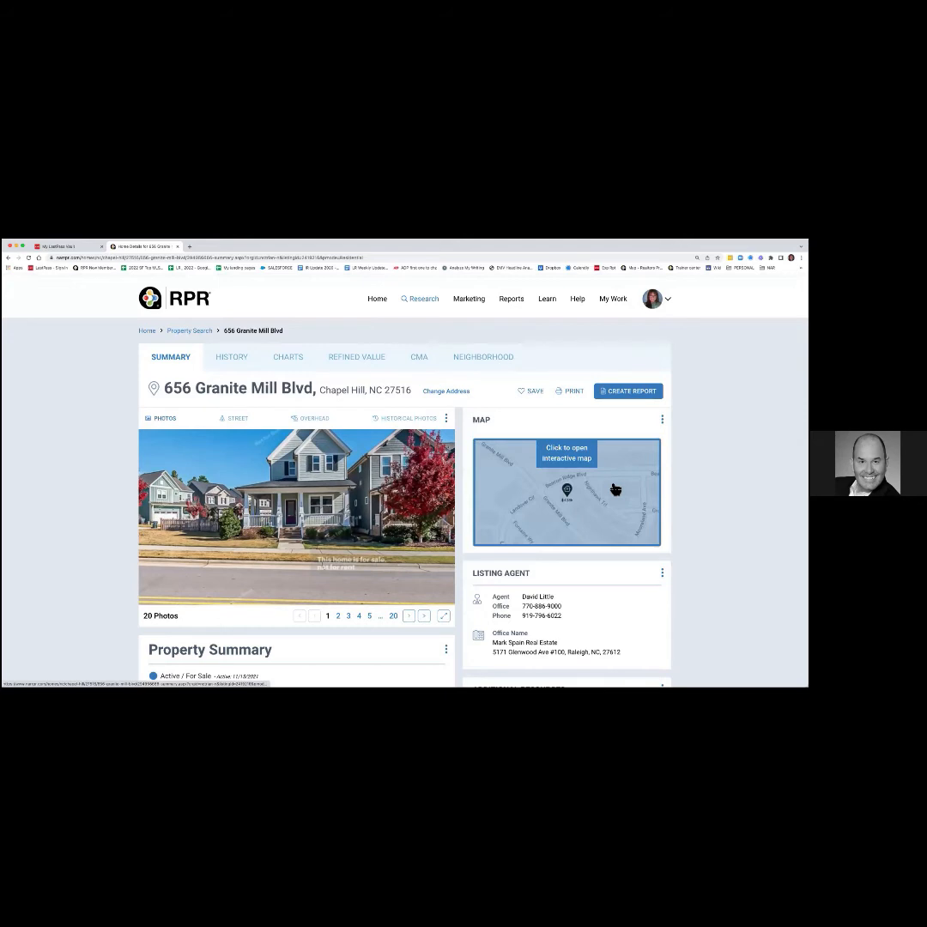
# Glance at the History and Charts views, then return to the Refined Value page.
pyautogui.click(243, 361)
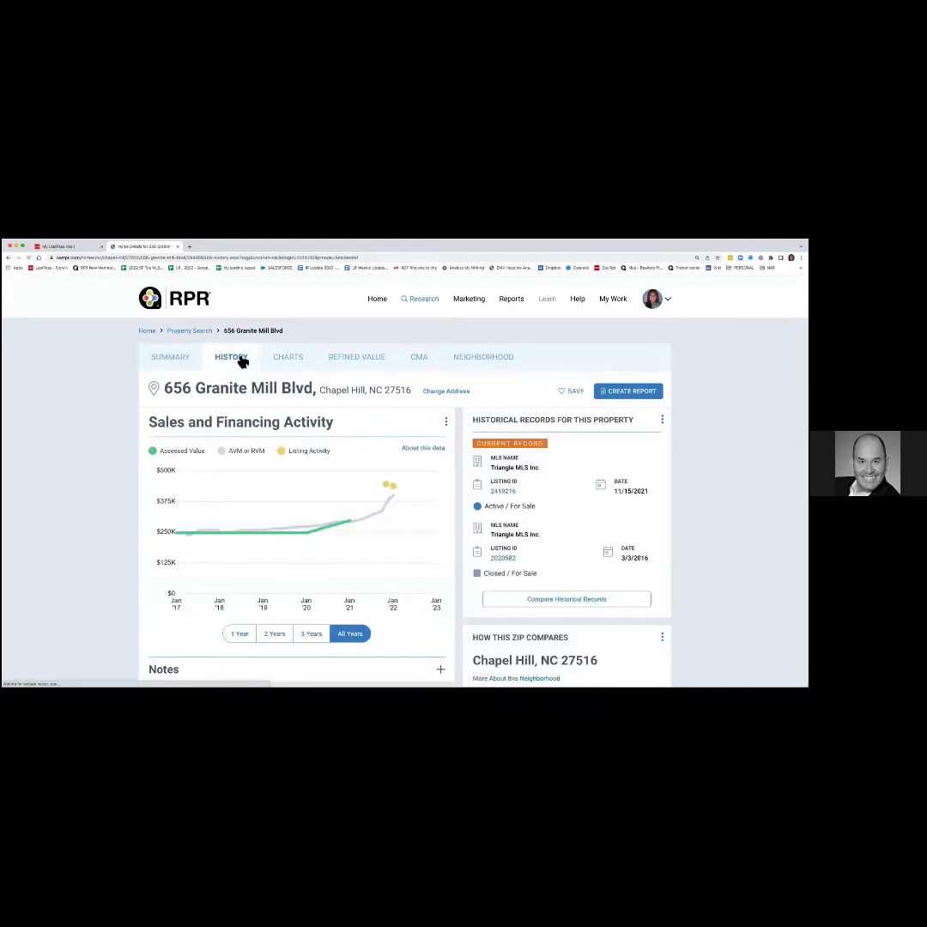
pyautogui.click(292, 361)
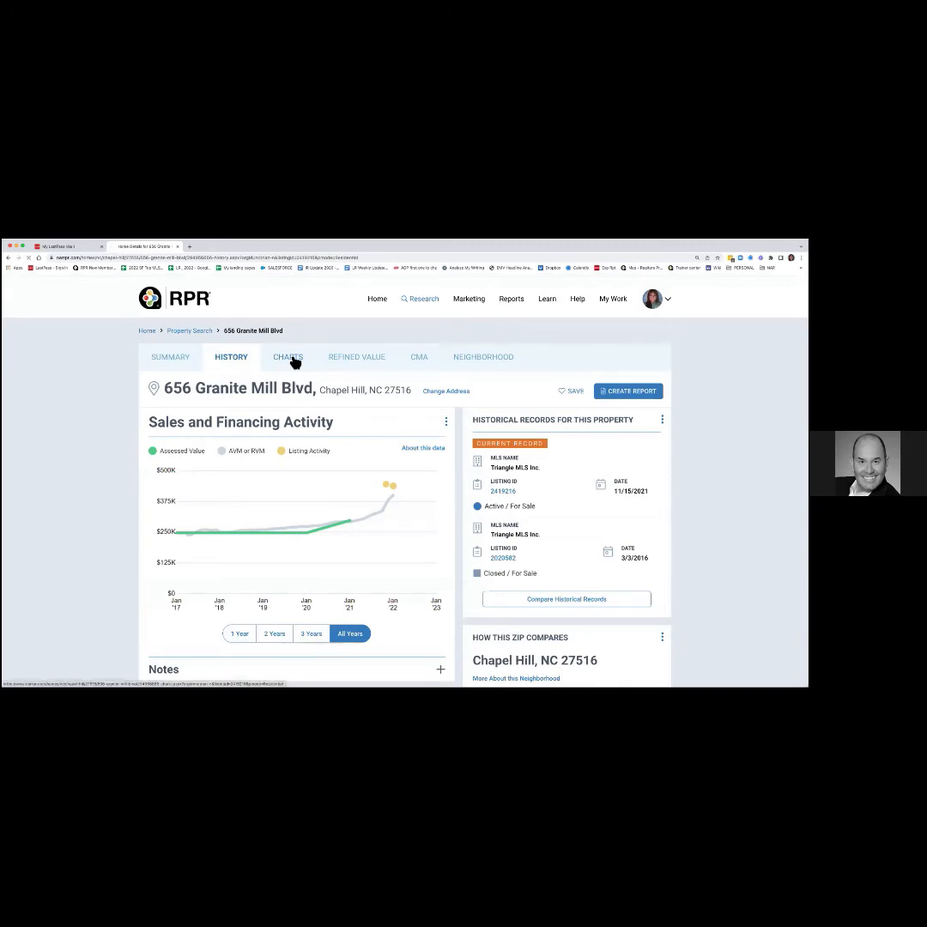
pyautogui.click(349, 361)
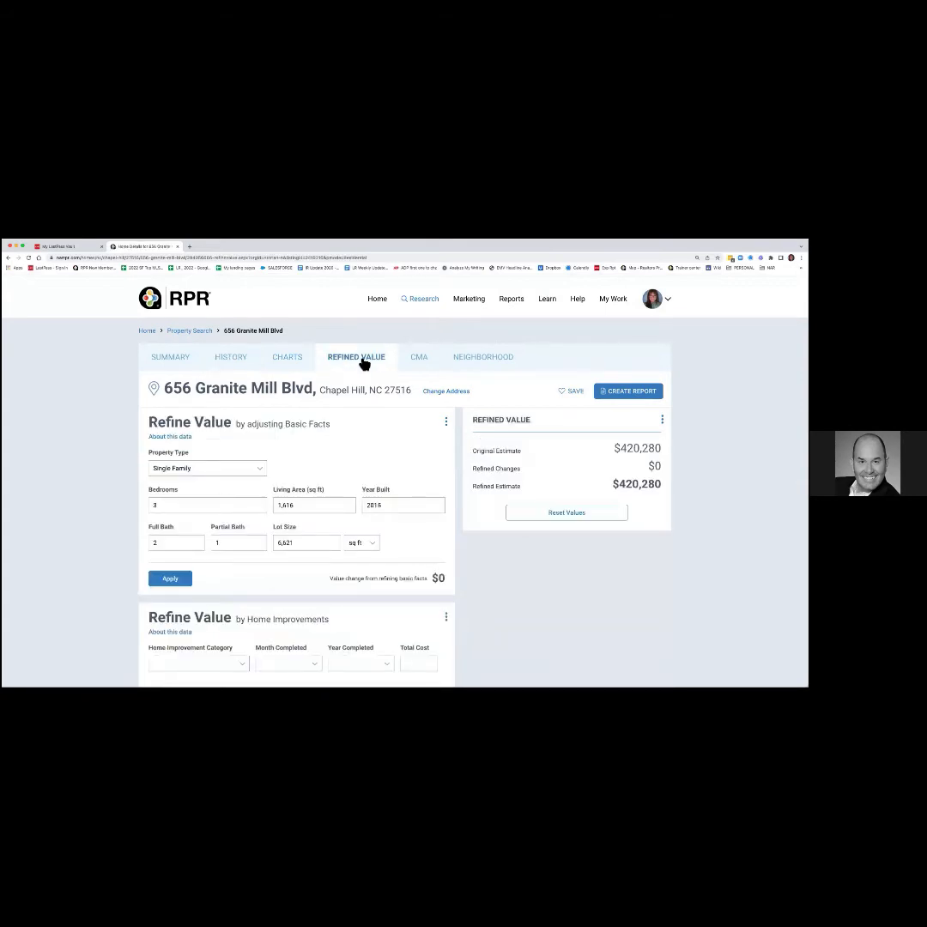
pyautogui.click(176, 359)
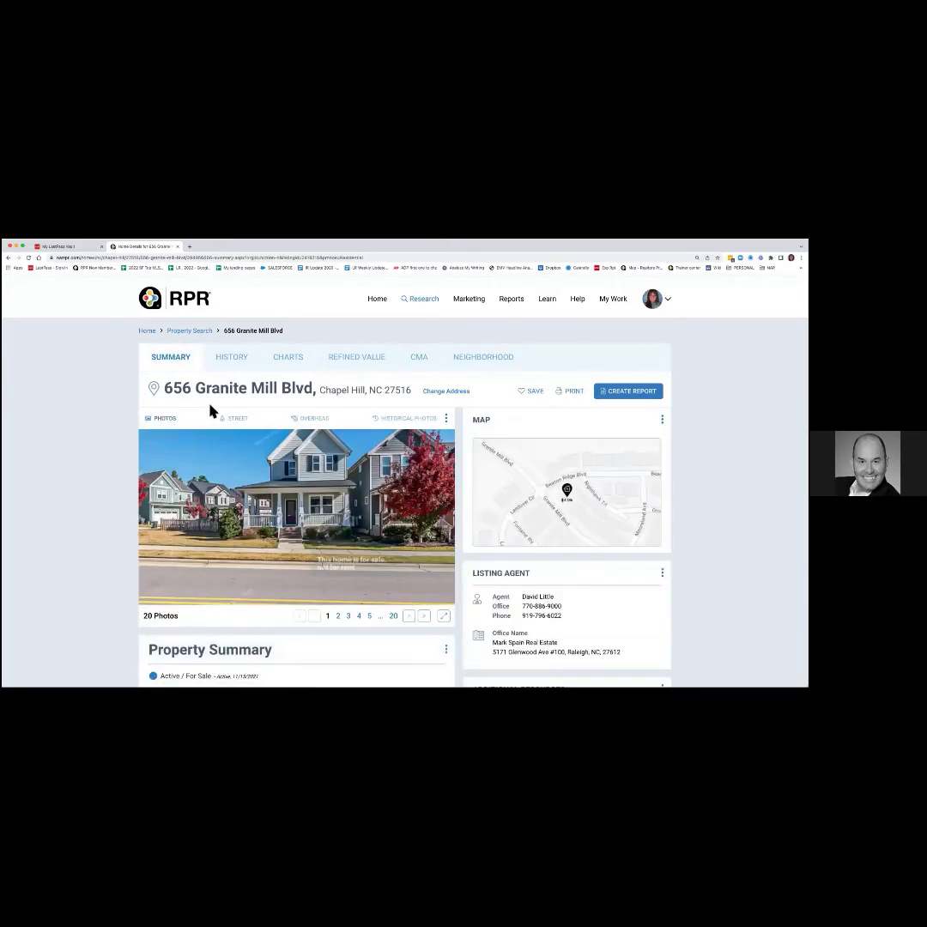
pyautogui.scroll(-5, 210, 412)
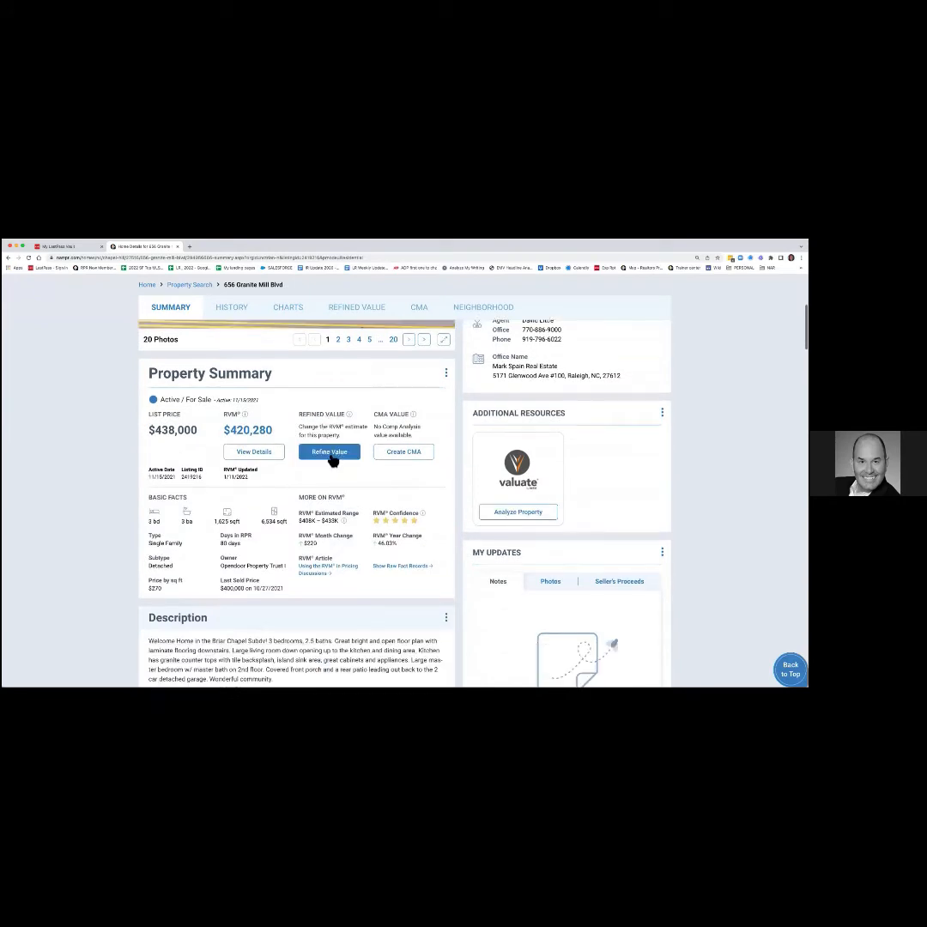
pyautogui.click(333, 458)
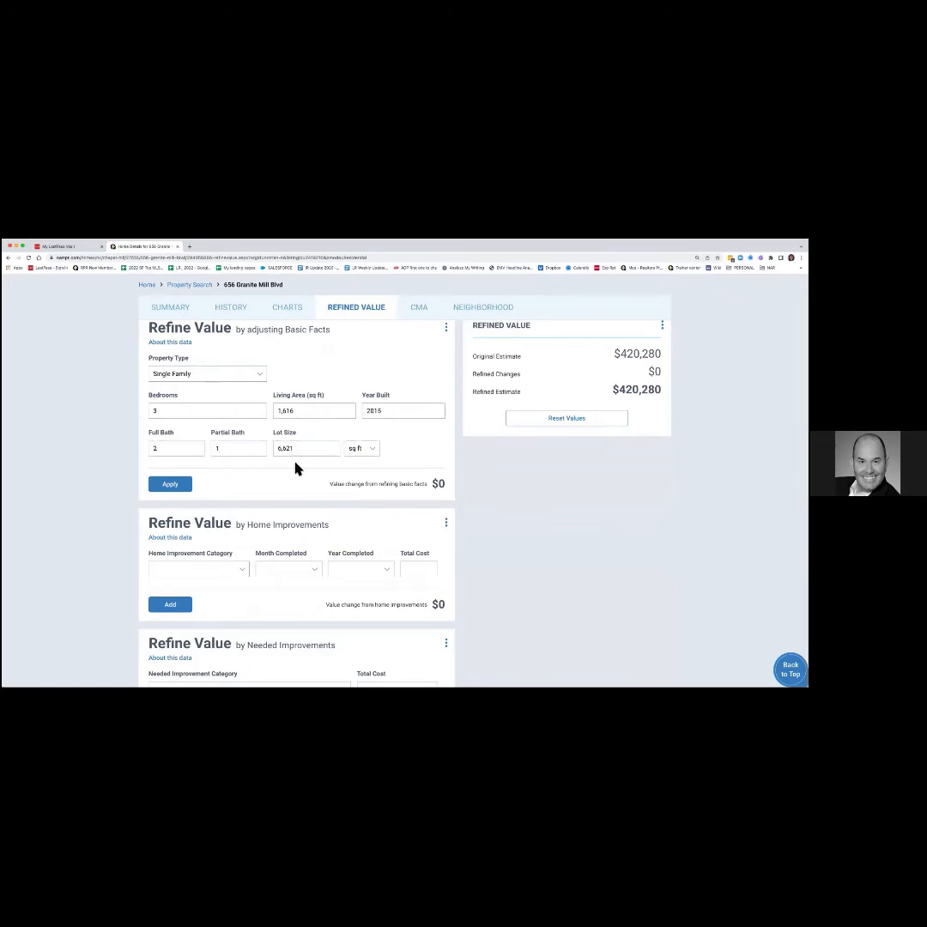
# Apply 4 bedrooms instead of 3 to preview +$55,159, then reset the basic facts.
pyautogui.scroll(-1, 292, 476)
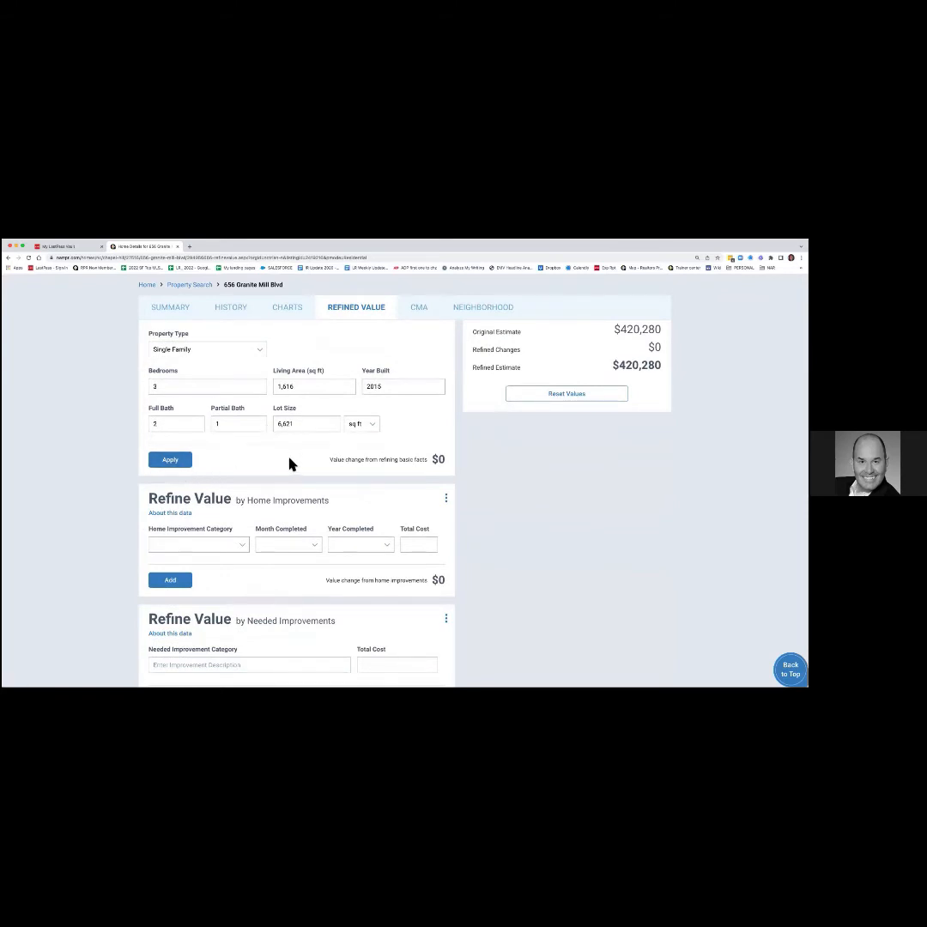
pyautogui.moveTo(151, 386); pyautogui.dragTo(166, 386)
pyautogui.write('4')
pyautogui.click(168, 462)
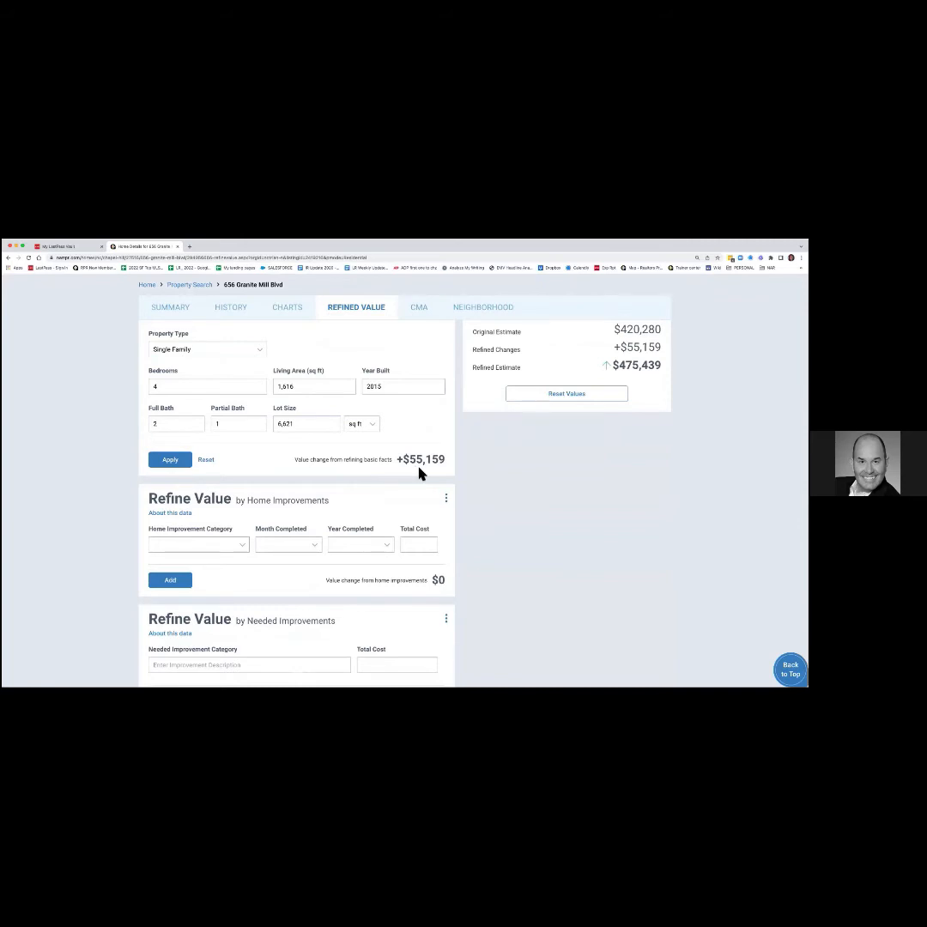
pyautogui.click(206, 461)
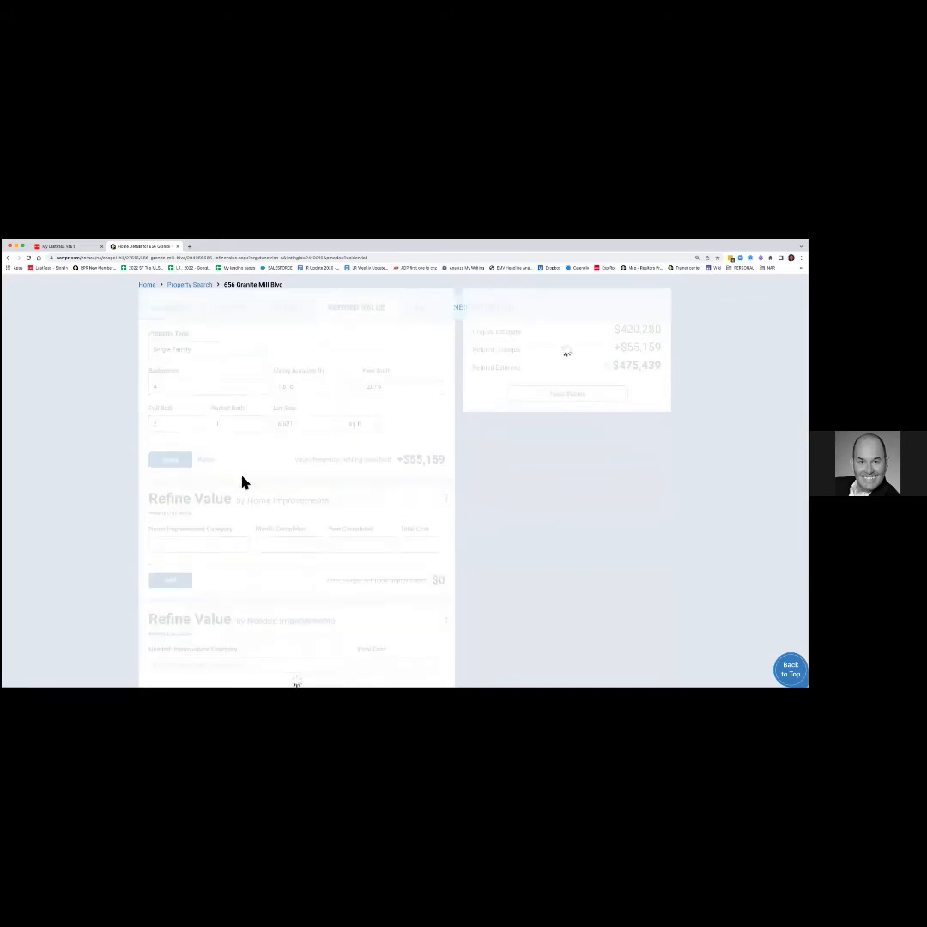
pyautogui.scroll(-3, 241, 482)
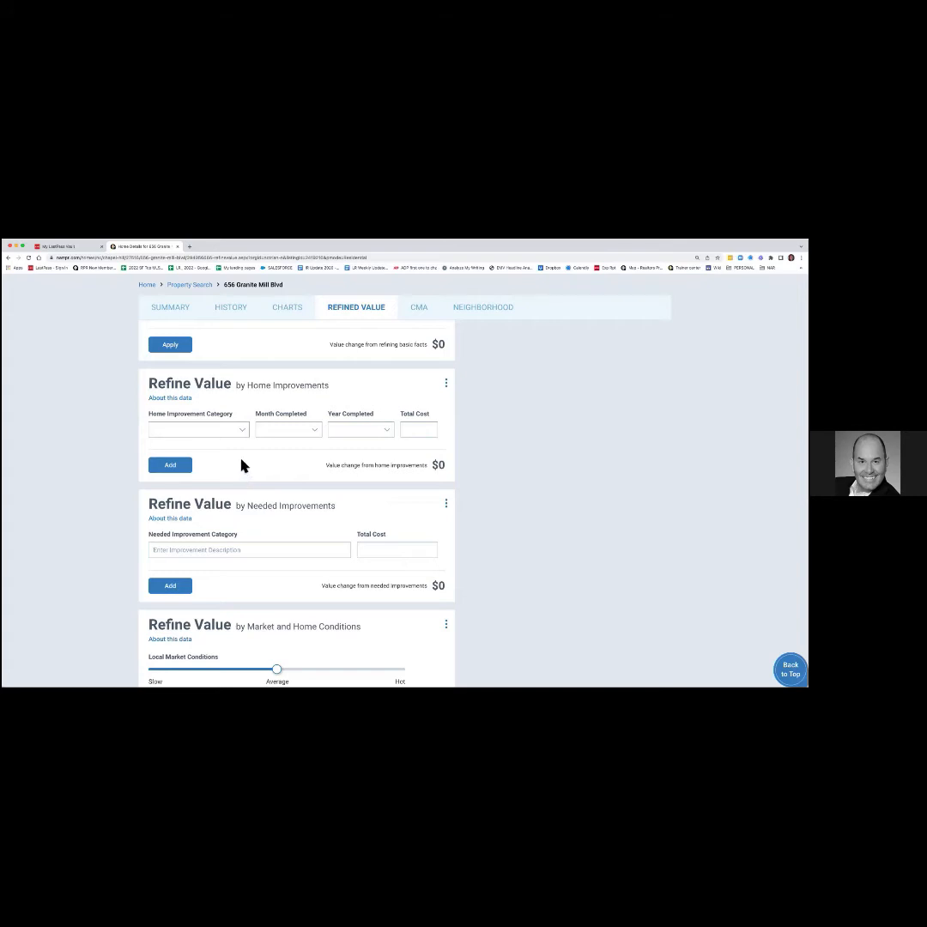
# Add a Major Kitchen Remodel (Midrange), completed May 2020, costing $50,000, worth +$24,750.
pyautogui.click(245, 435)
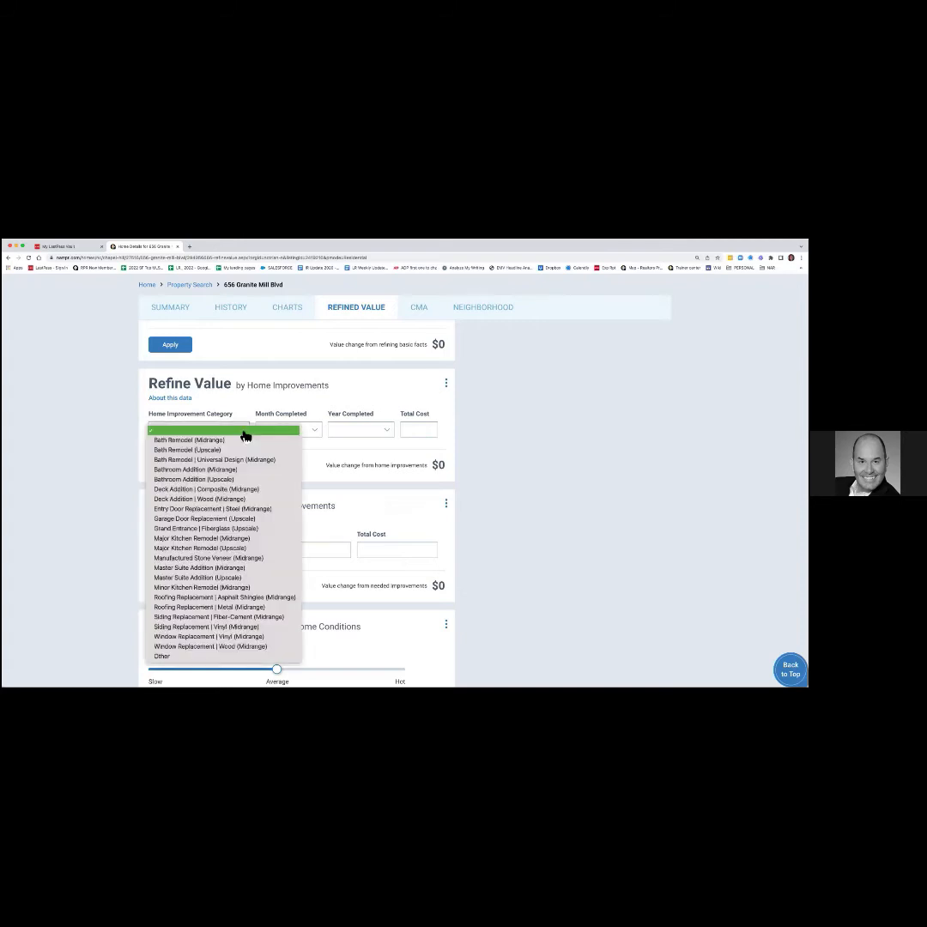
pyautogui.click(242, 540)
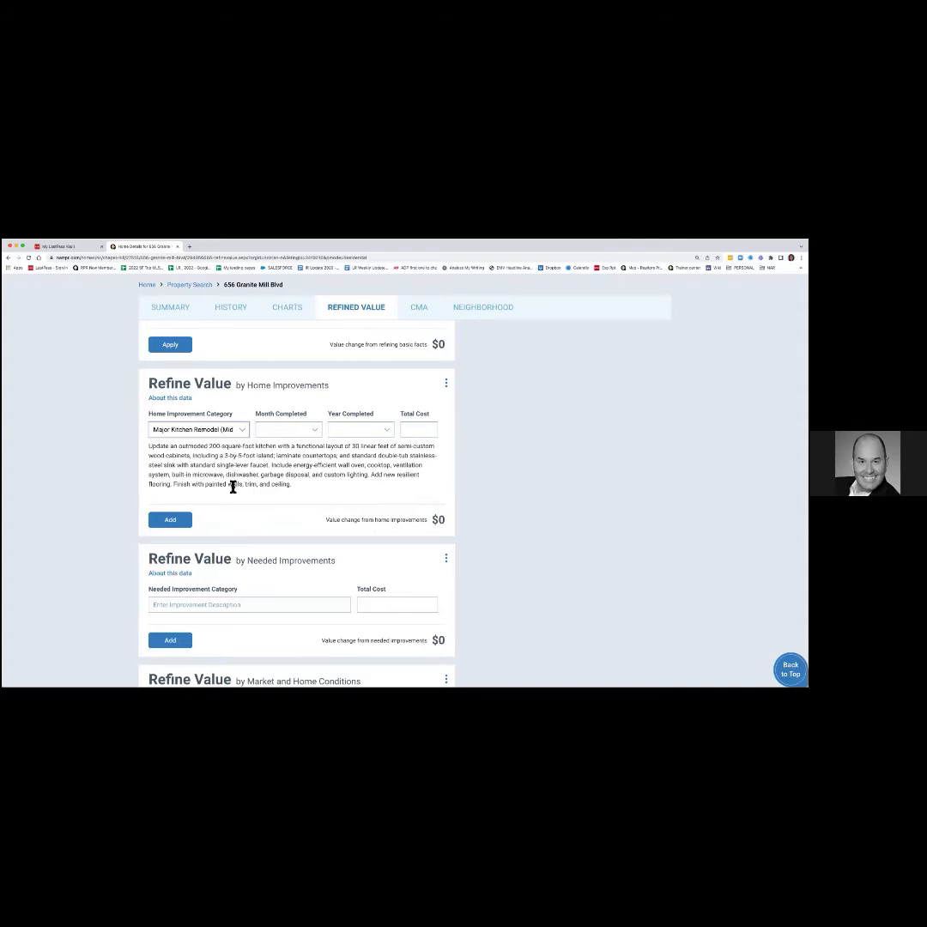
pyautogui.click(317, 432)
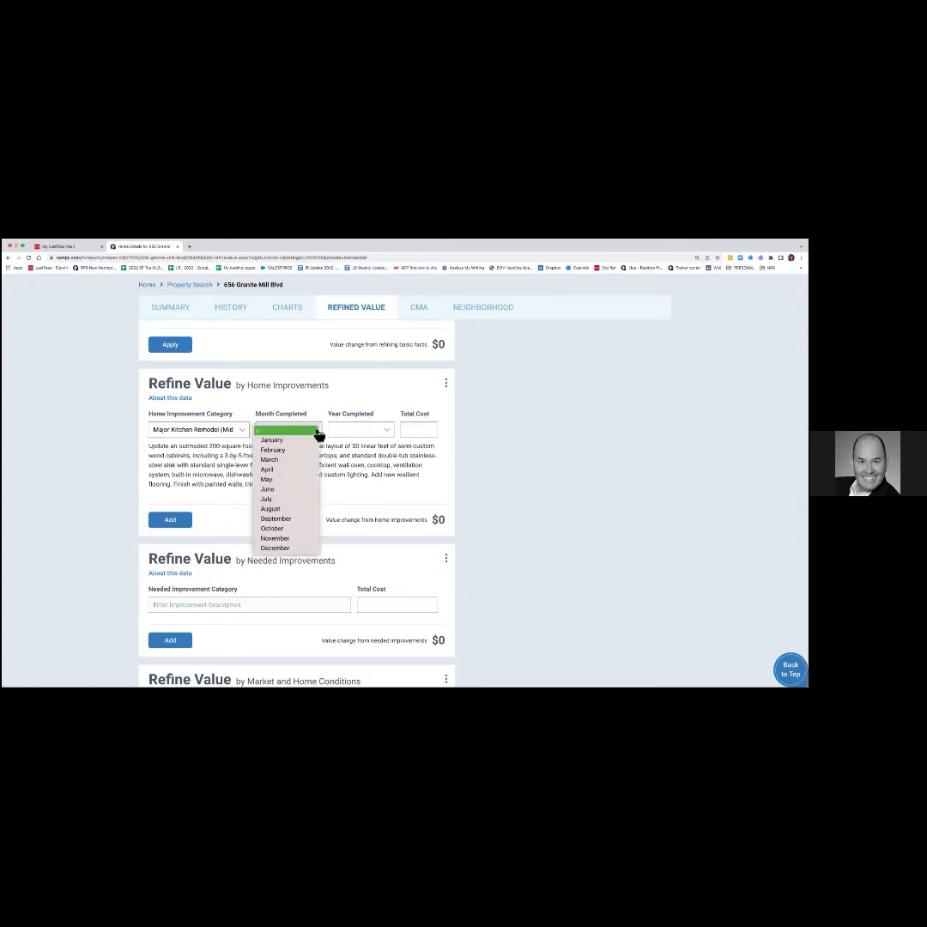
pyautogui.click(296, 479)
pyautogui.click(390, 434)
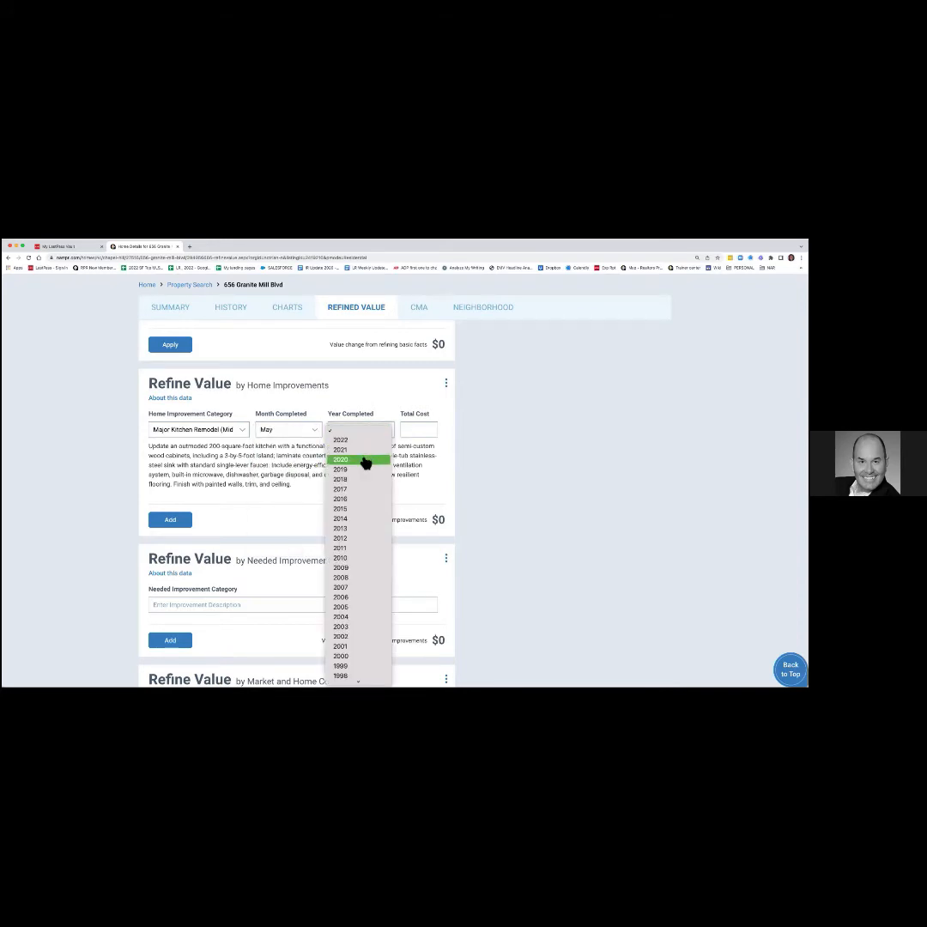
pyautogui.click(364, 464)
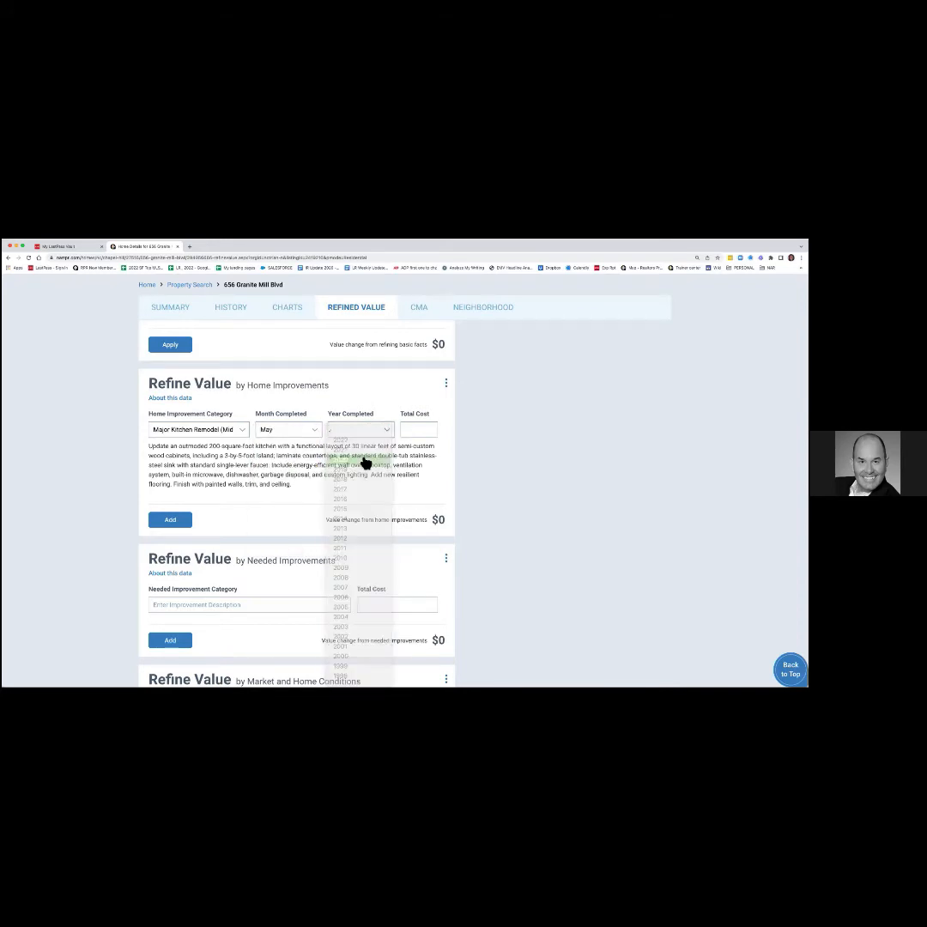
pyautogui.click(421, 433)
pyautogui.write('50,000')
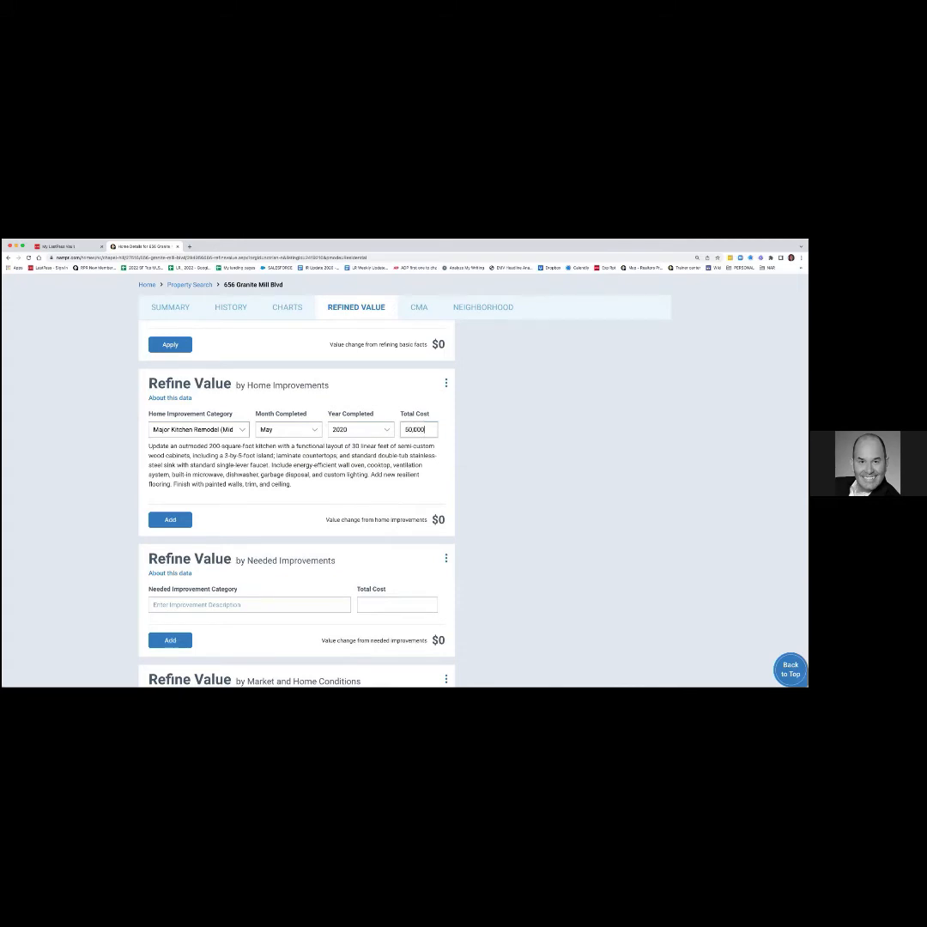
pyautogui.click(173, 520)
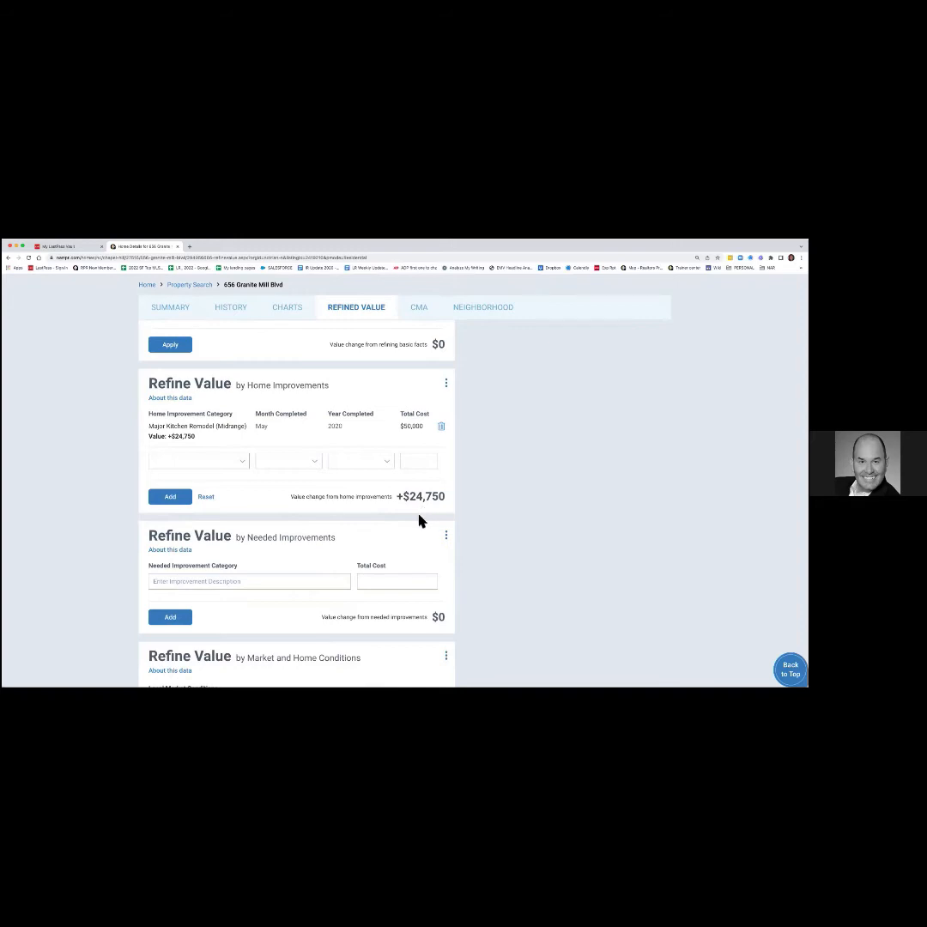
pyautogui.scroll(5, 419, 519)
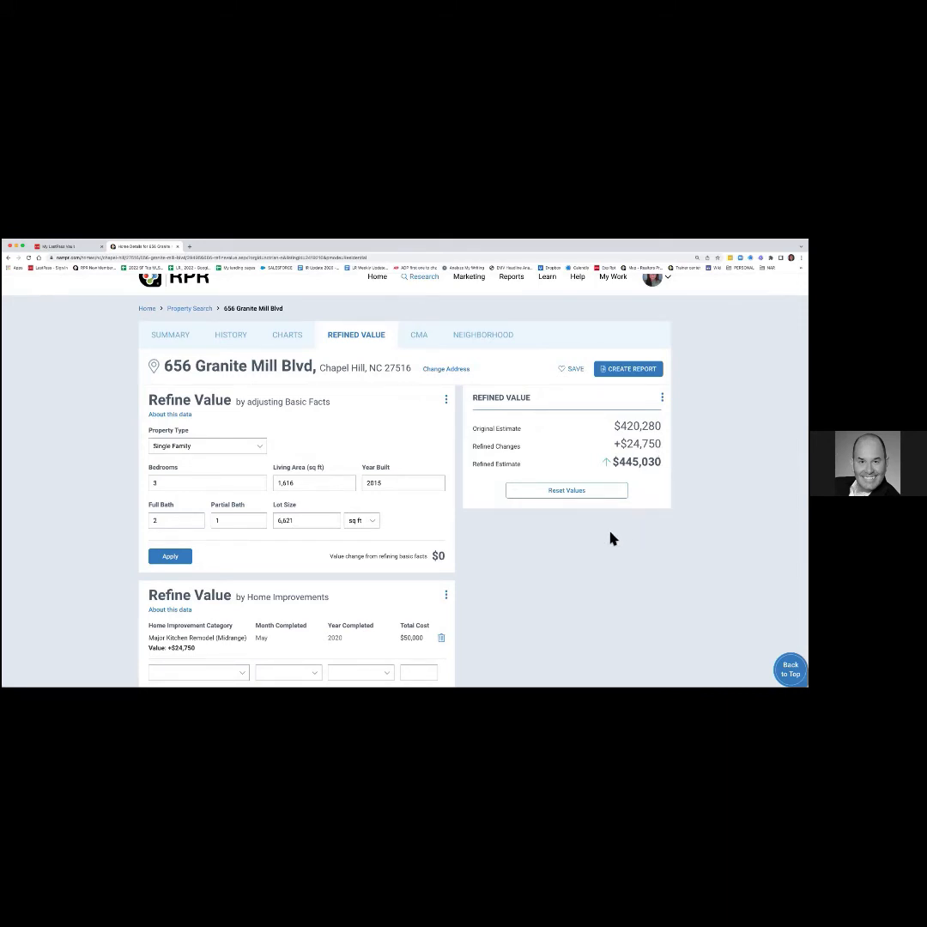
pyautogui.scroll(-10, 582, 537)
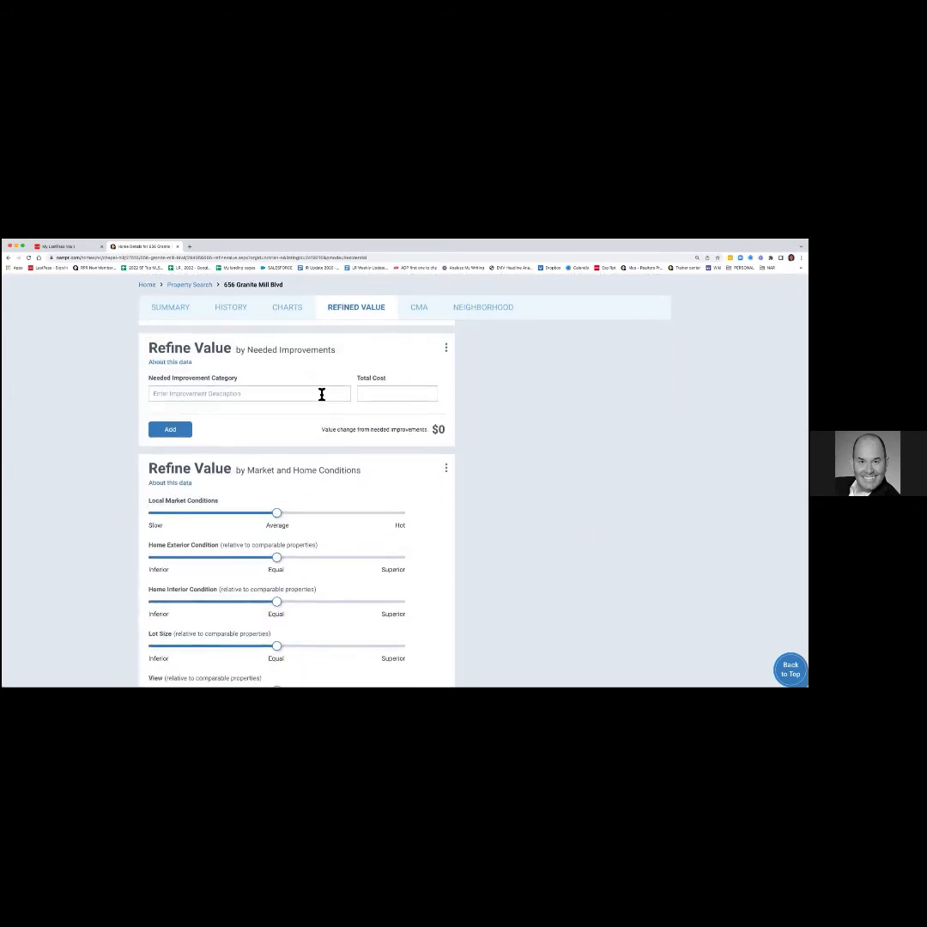
# Set Local Market Conditions to Hot, Home Interior slightly superior, View and Privacy below Equal.
pyautogui.scroll(-4, 350, 463)
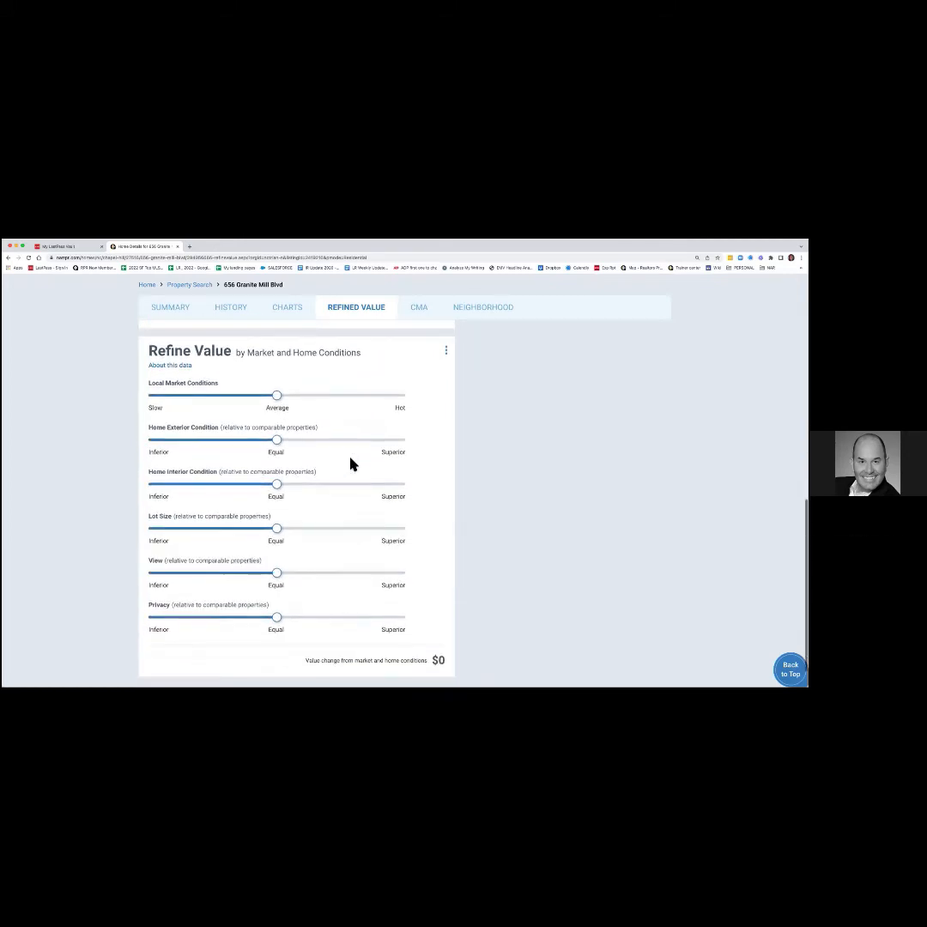
pyautogui.scroll(-1, 349, 463)
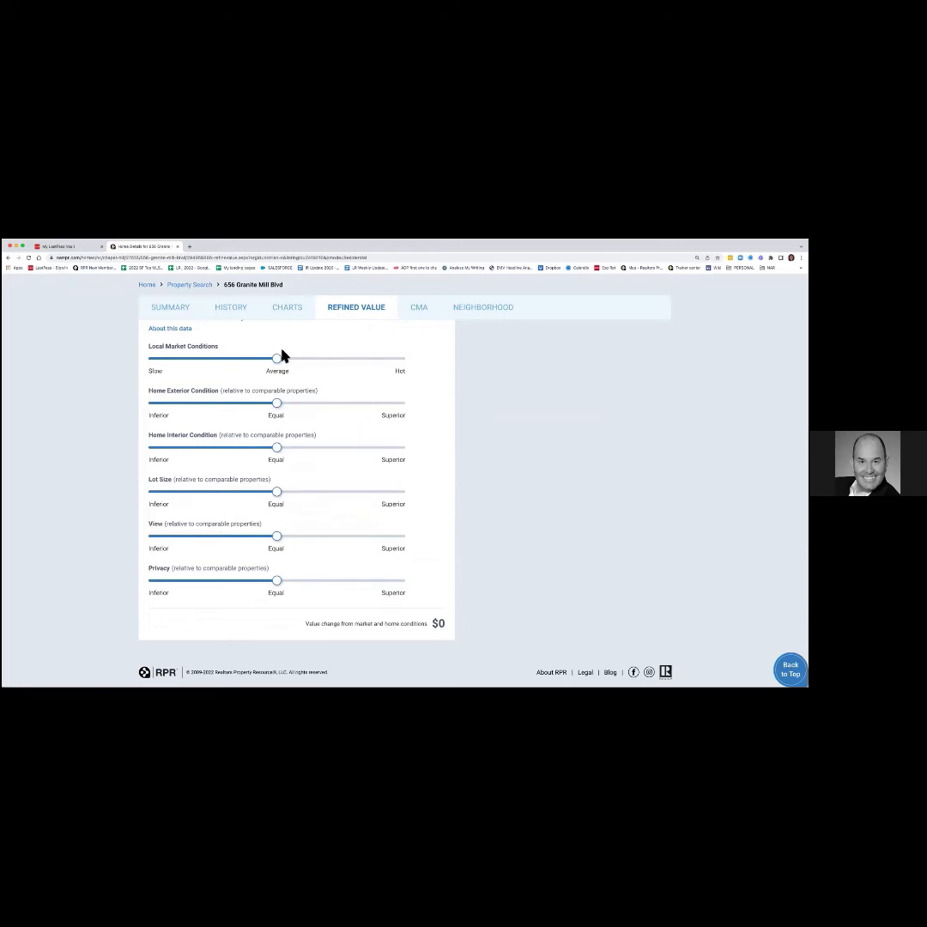
pyautogui.scroll(1, 283, 356)
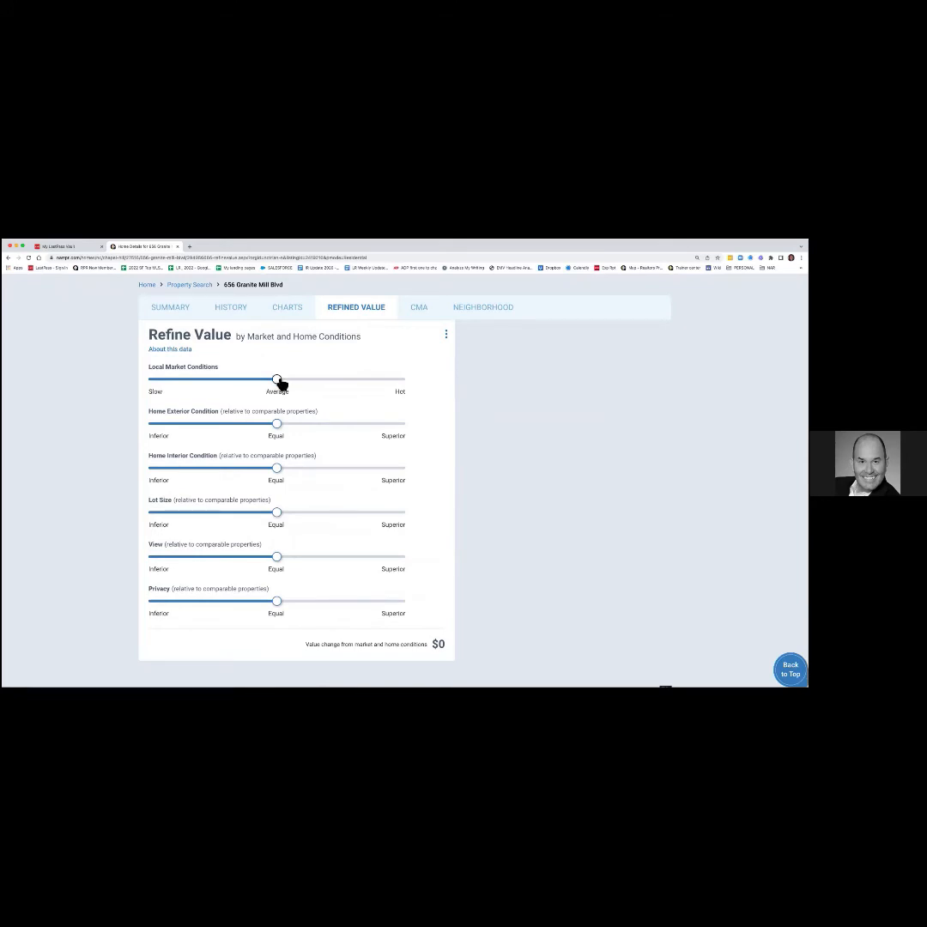
pyautogui.moveTo(280, 382); pyautogui.dragTo(400, 384)
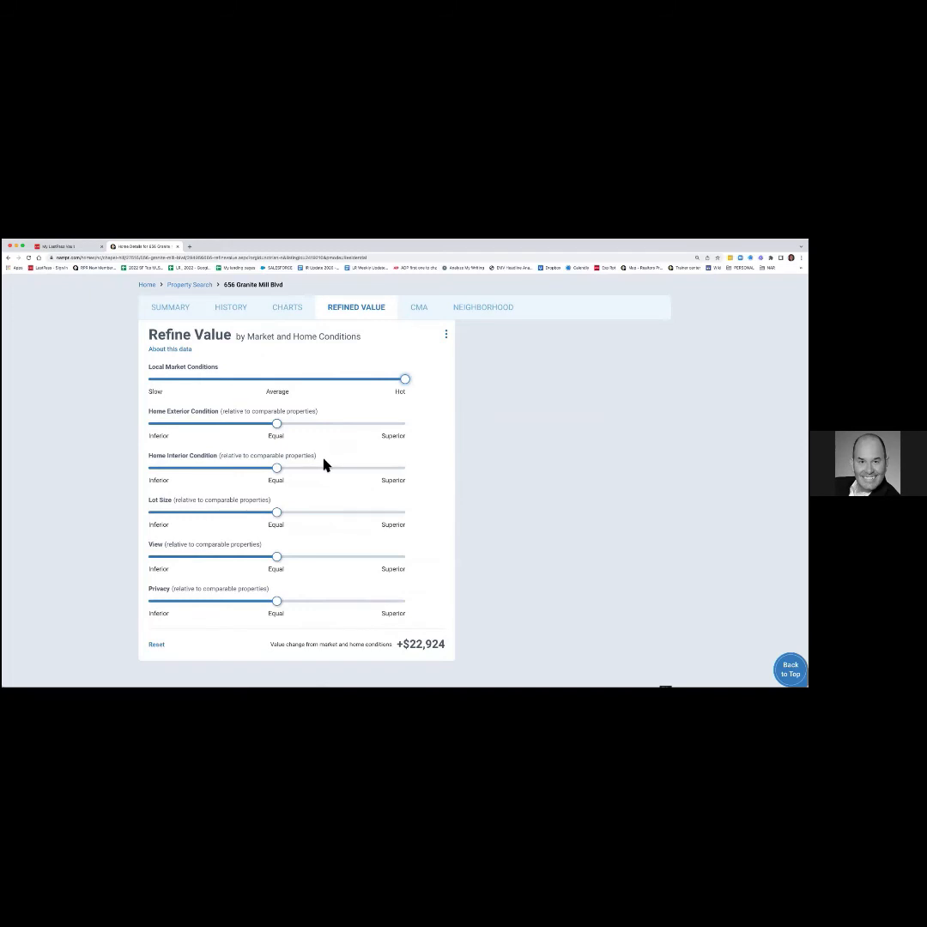
pyautogui.scroll(-2, 327, 453)
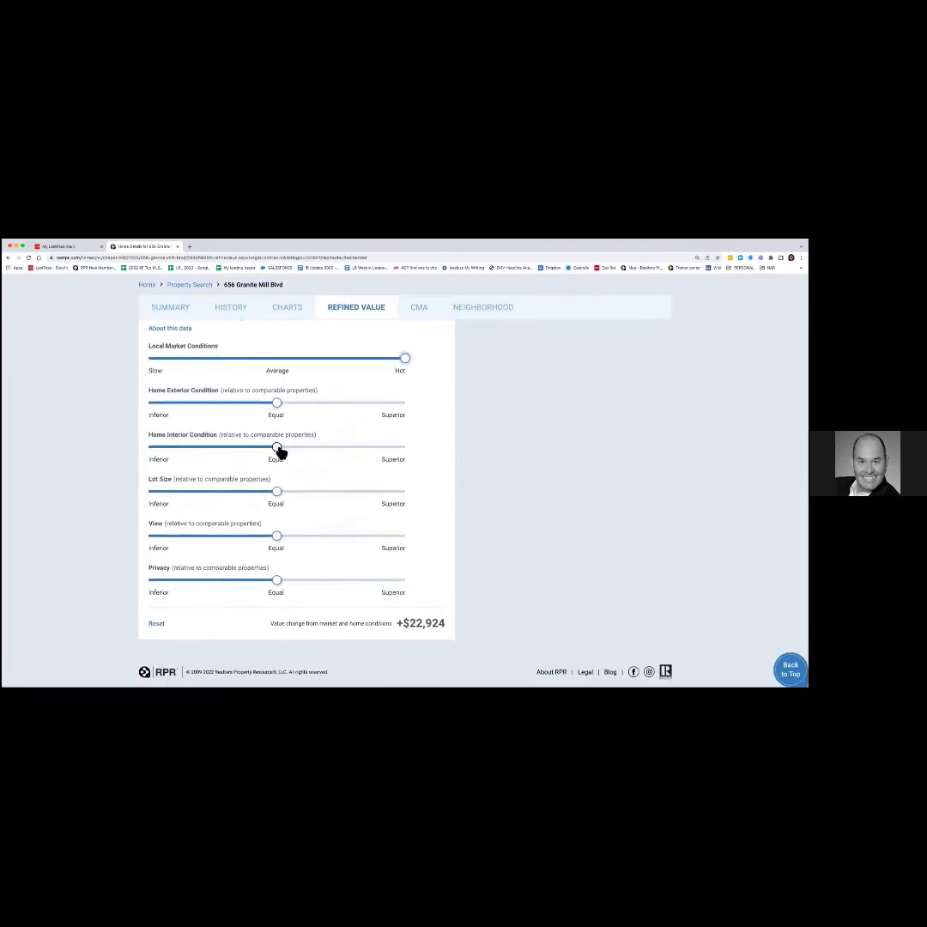
pyautogui.moveTo(277, 447); pyautogui.dragTo(301, 447)
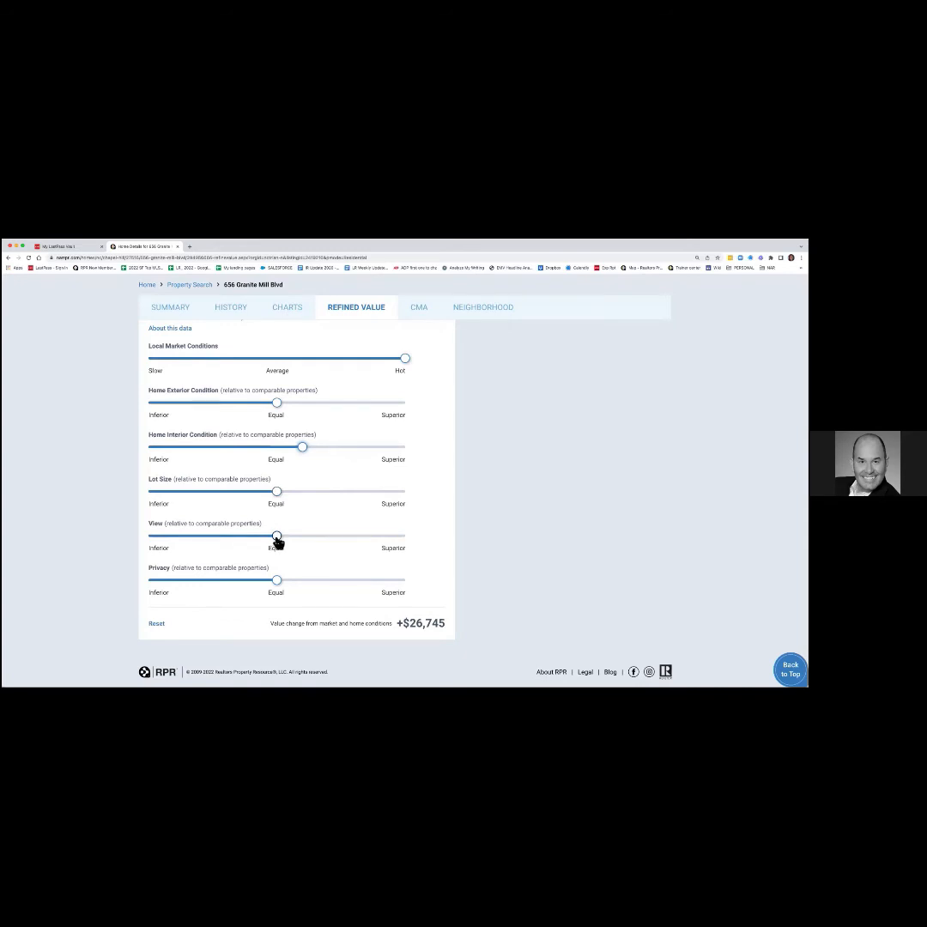
pyautogui.moveTo(277, 538); pyautogui.dragTo(228, 539)
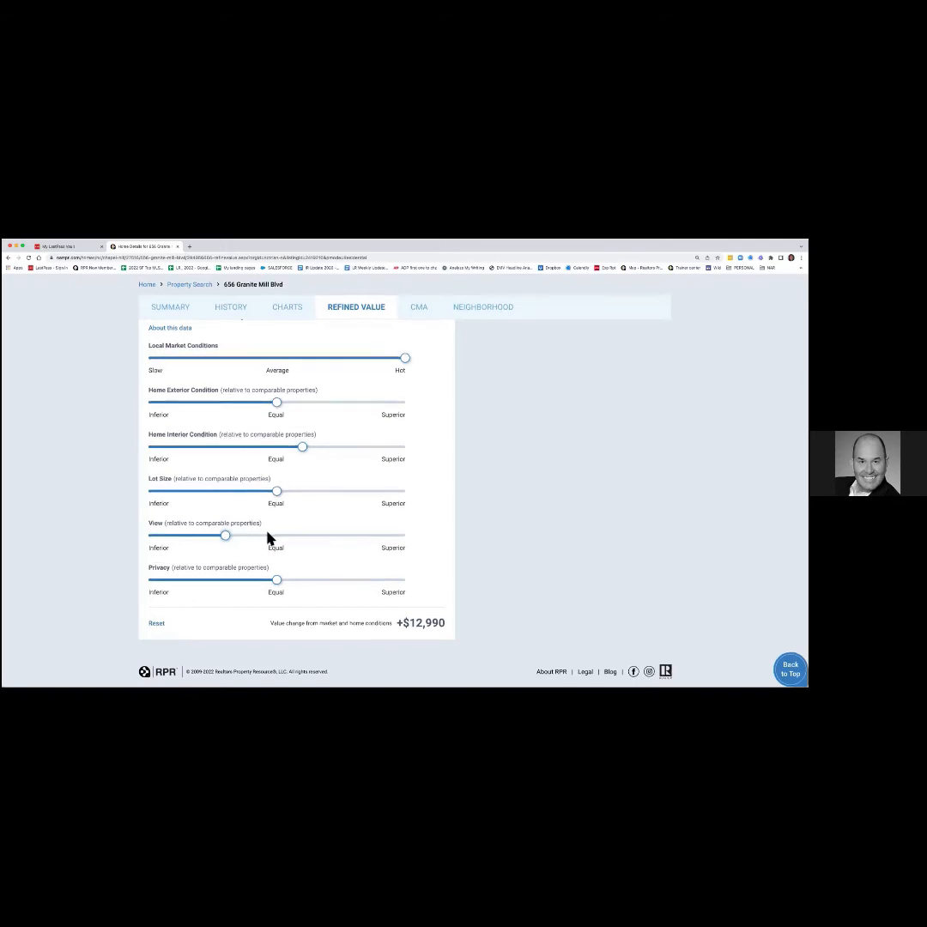
pyautogui.moveTo(277, 582); pyautogui.dragTo(229, 583)
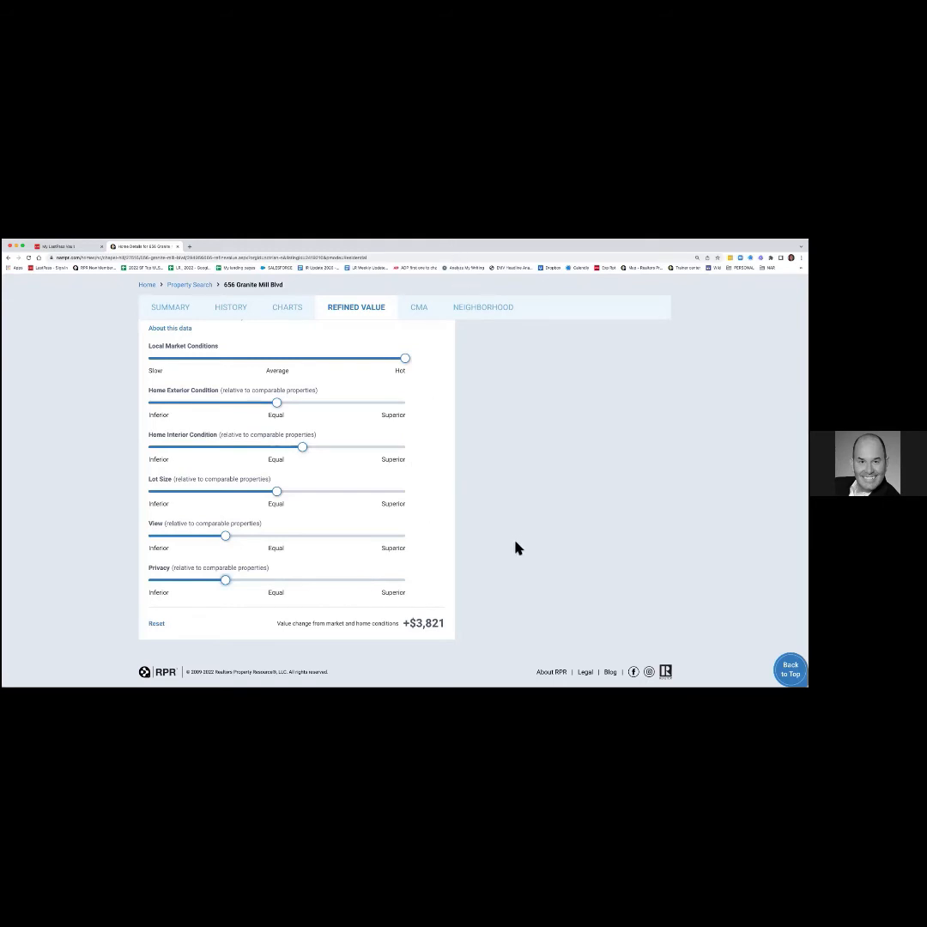
pyautogui.scroll(5, 518, 548)
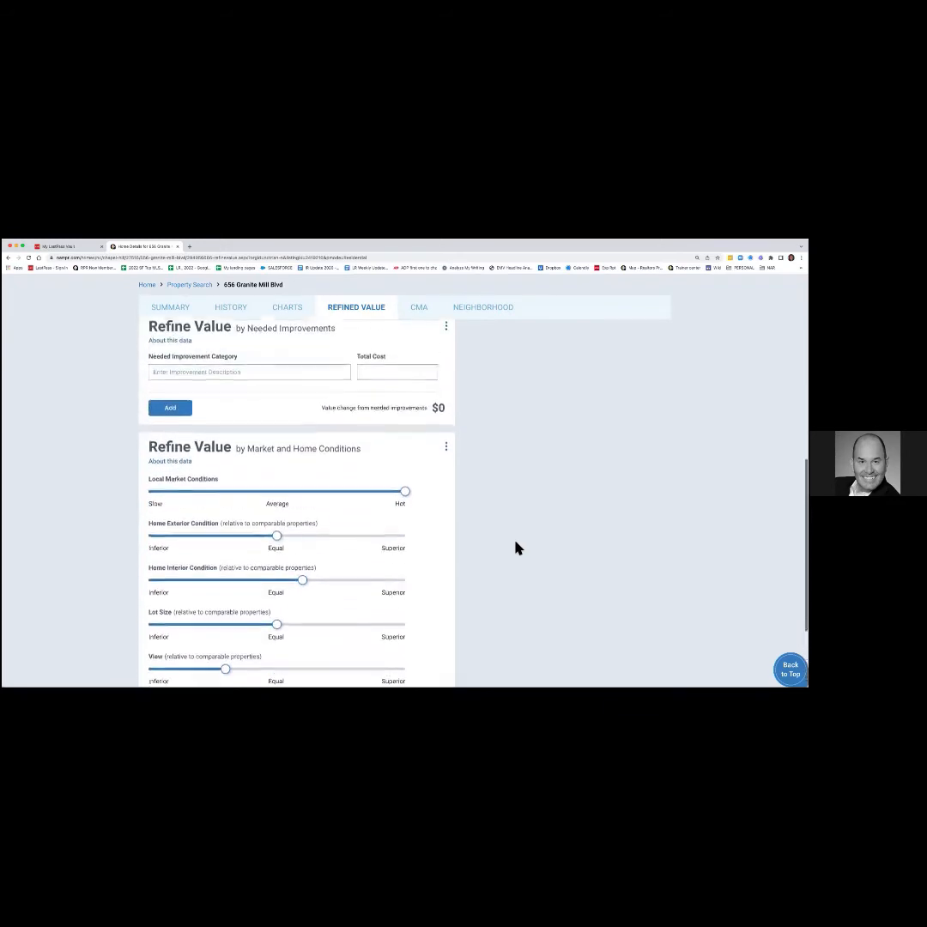
pyautogui.scroll(8, 517, 547)
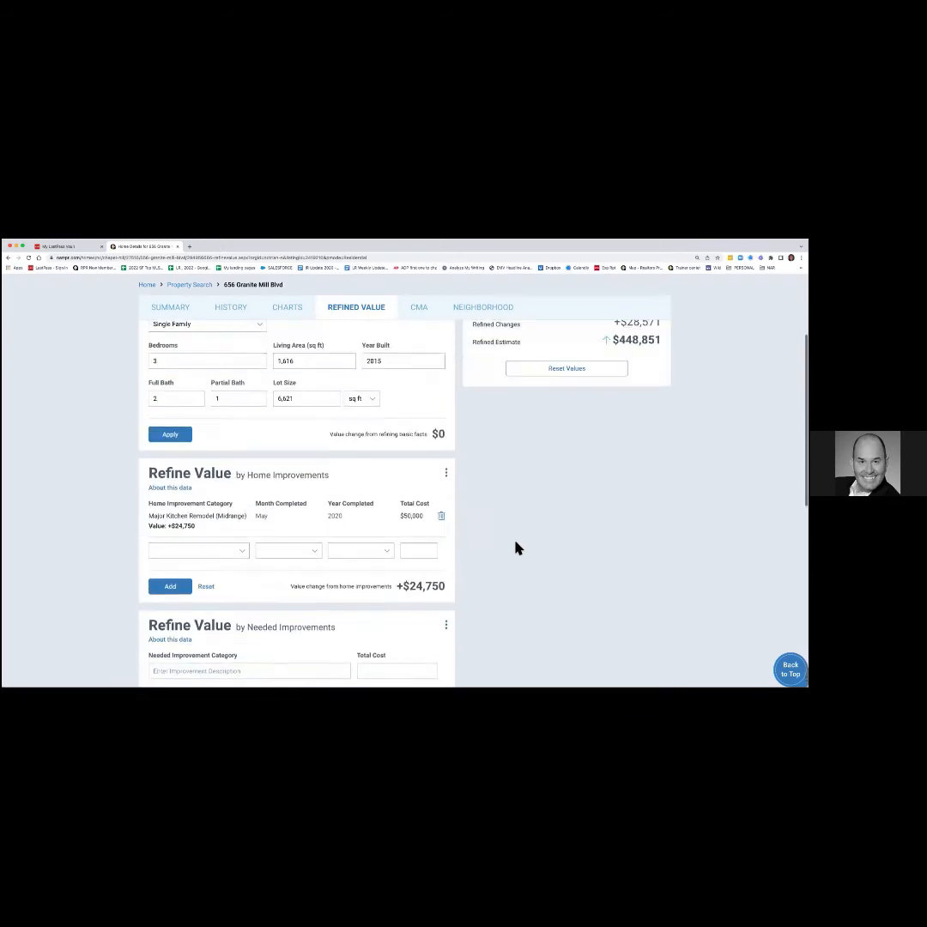
pyautogui.scroll(2, 517, 547)
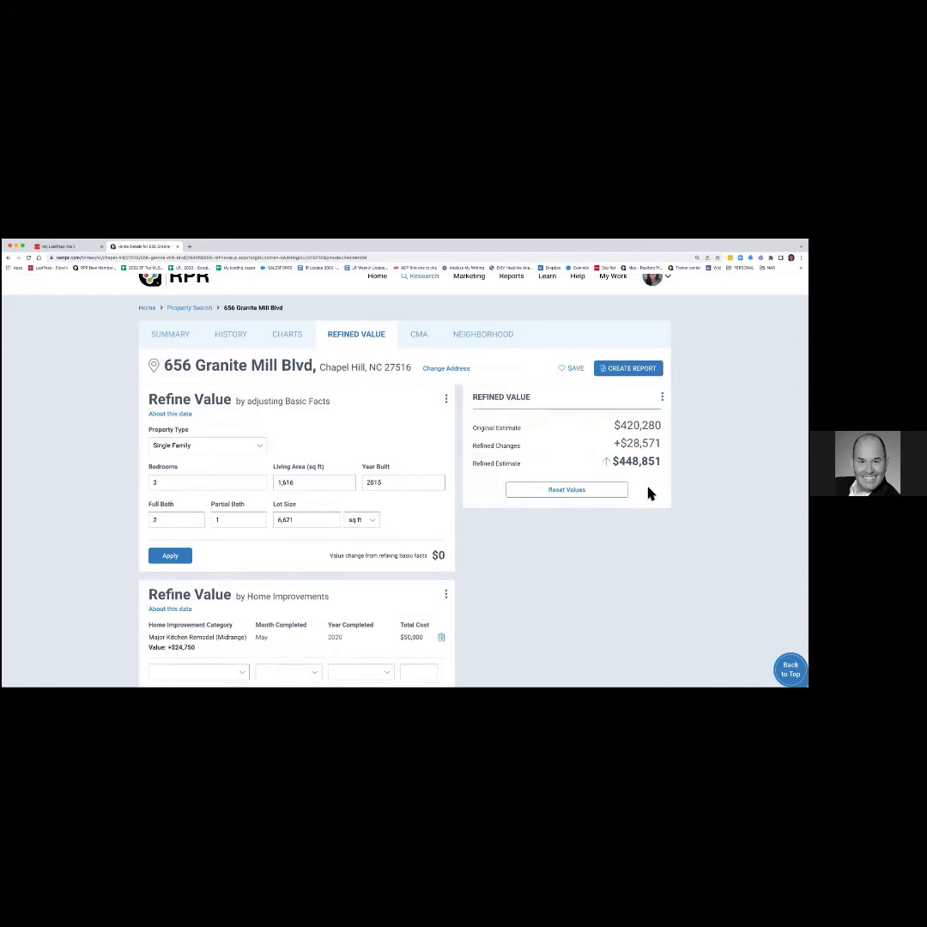
pyautogui.scroll(1, 649, 491)
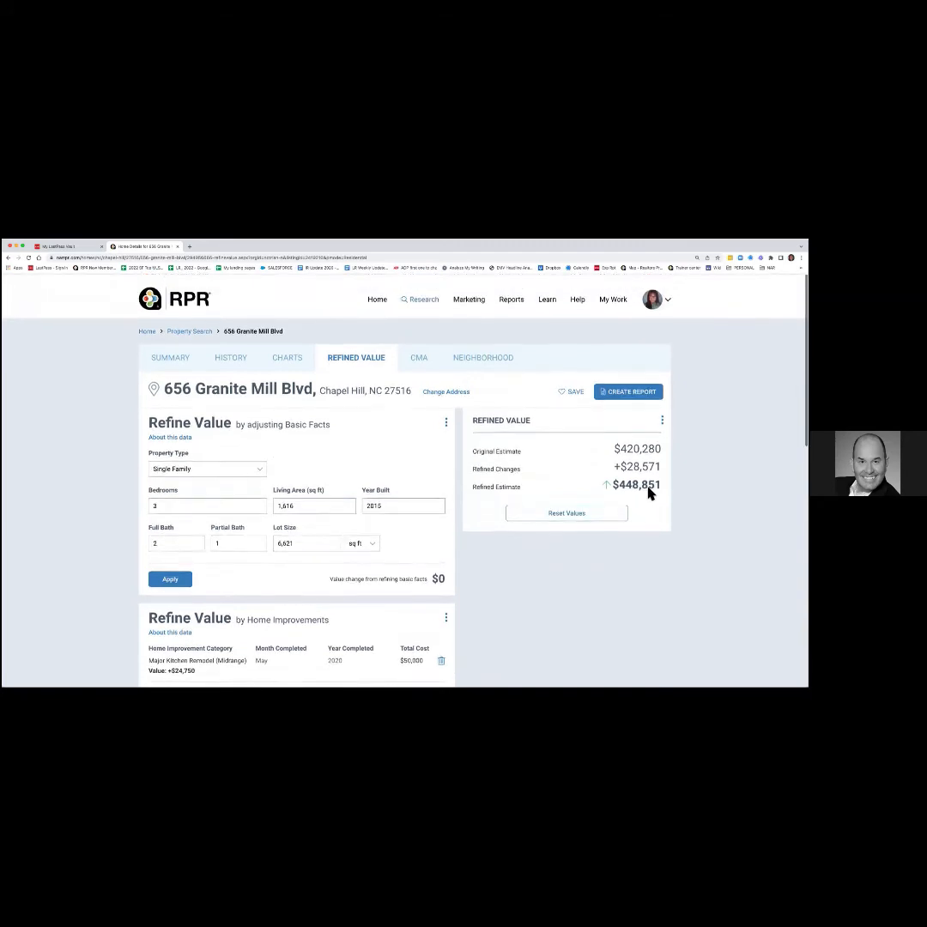
pyautogui.click(631, 396)
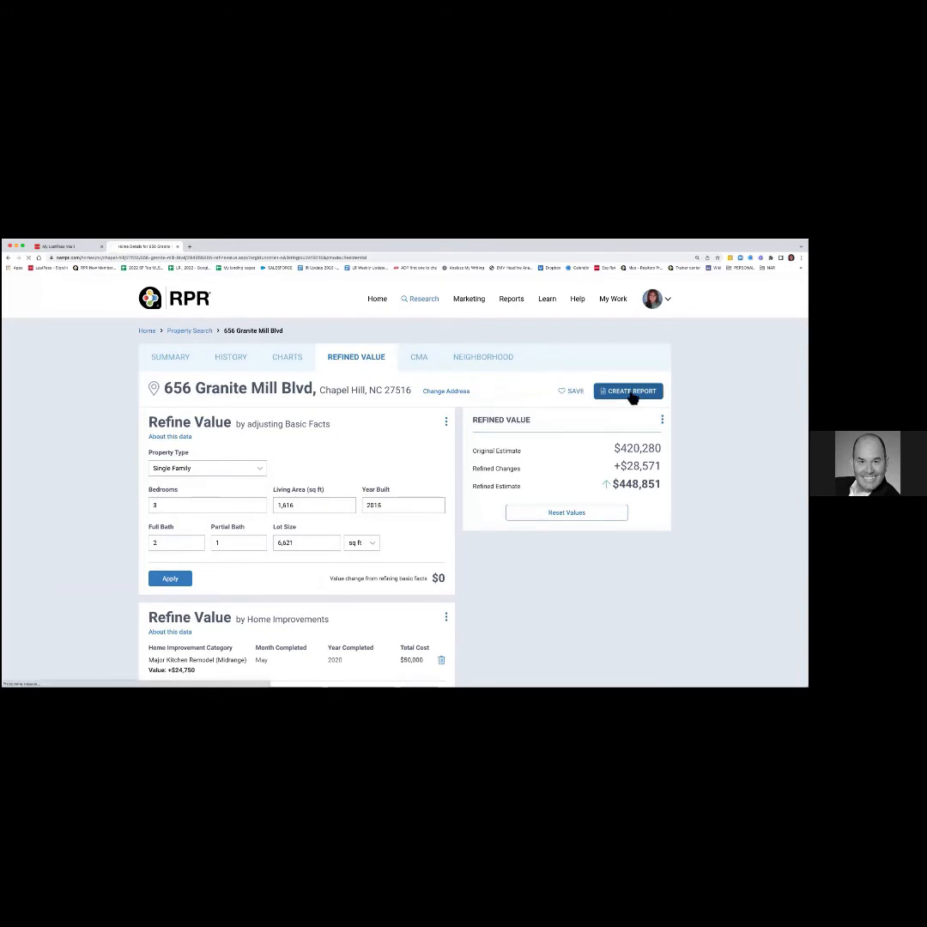
pyautogui.scroll(-3, 546, 422)
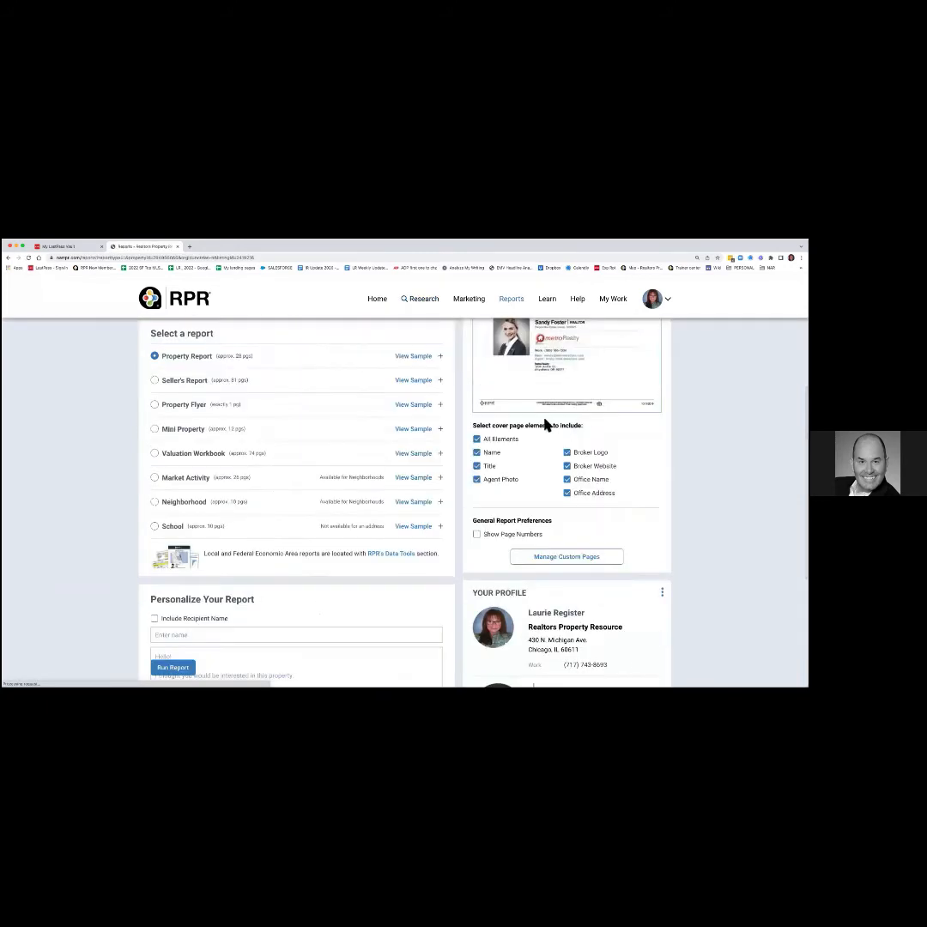
pyautogui.scroll(3, 393, 412)
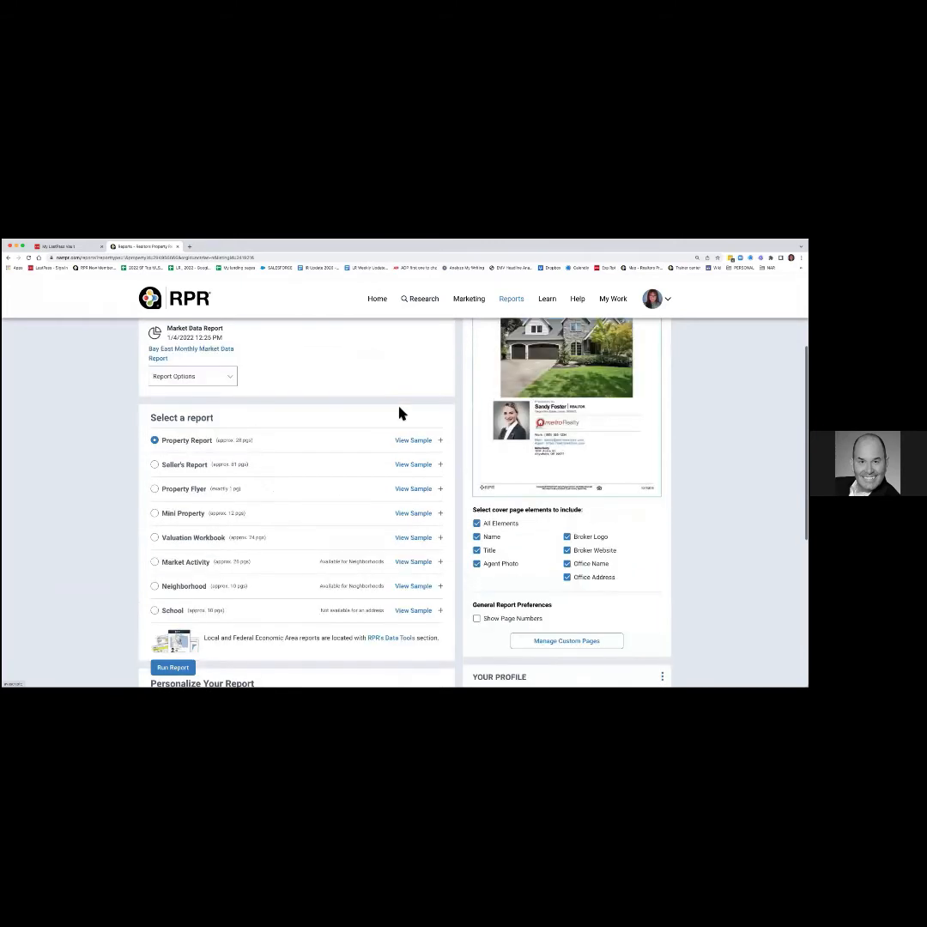
pyautogui.scroll(2, 367, 409)
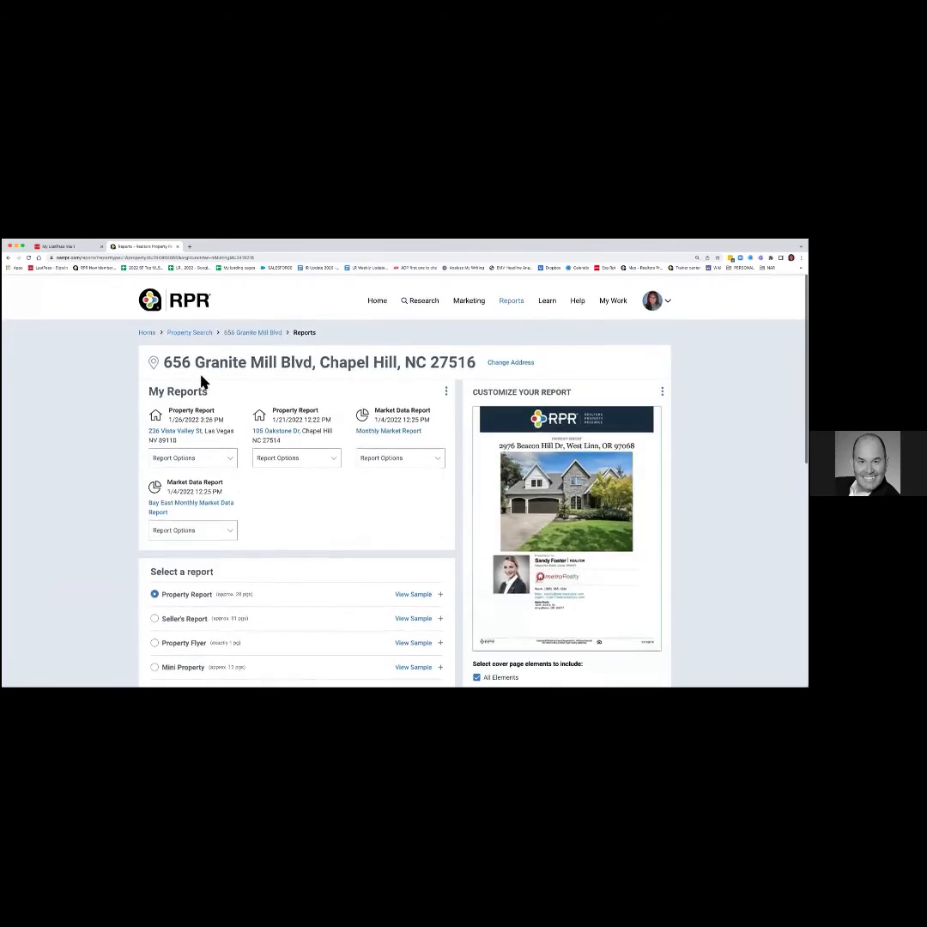
pyautogui.click(7, 257)
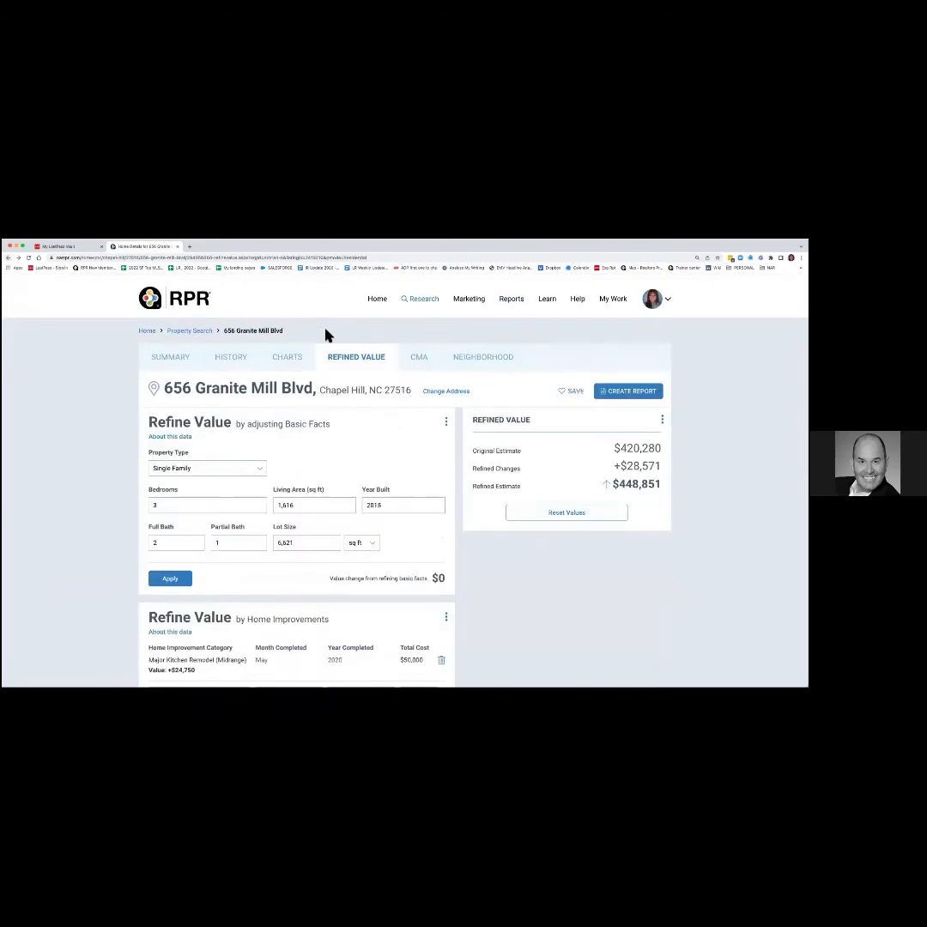
# Switch to the CMA view, review its five analysis steps, and begin Confirm Home Facts.
pyautogui.click(419, 361)
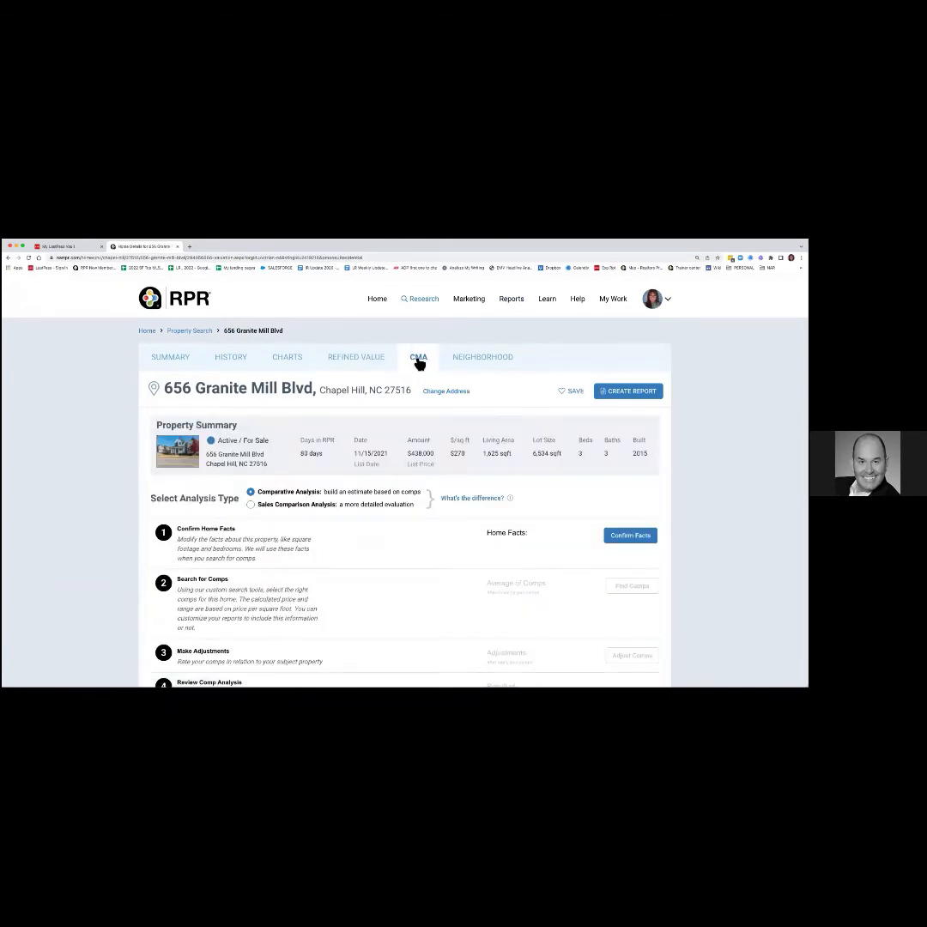
pyautogui.scroll(-1, 623, 499)
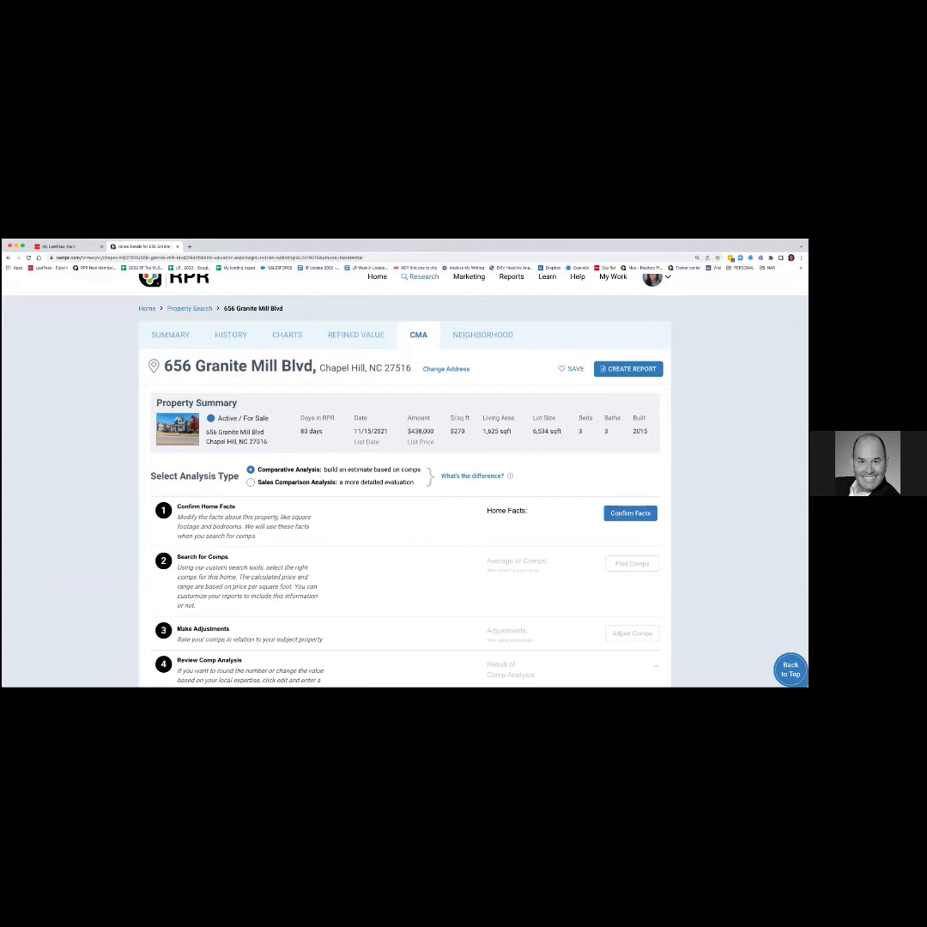
pyautogui.scroll(-3, 403, 481)
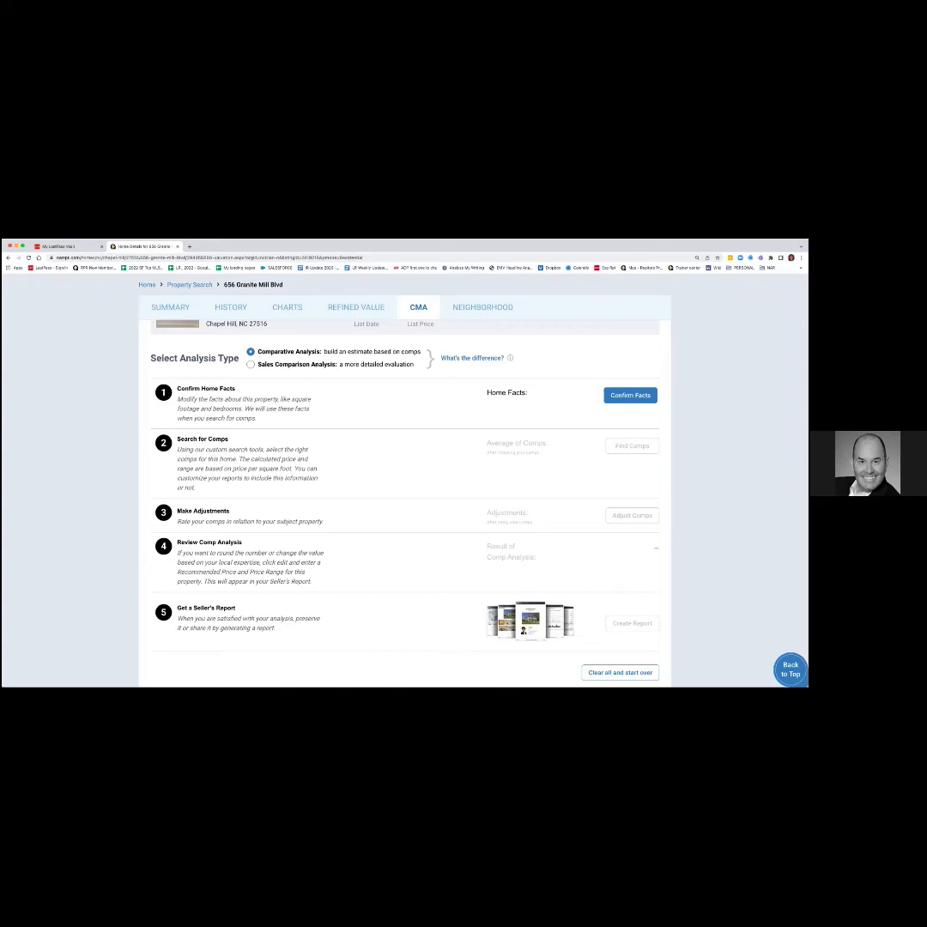
pyautogui.click(632, 400)
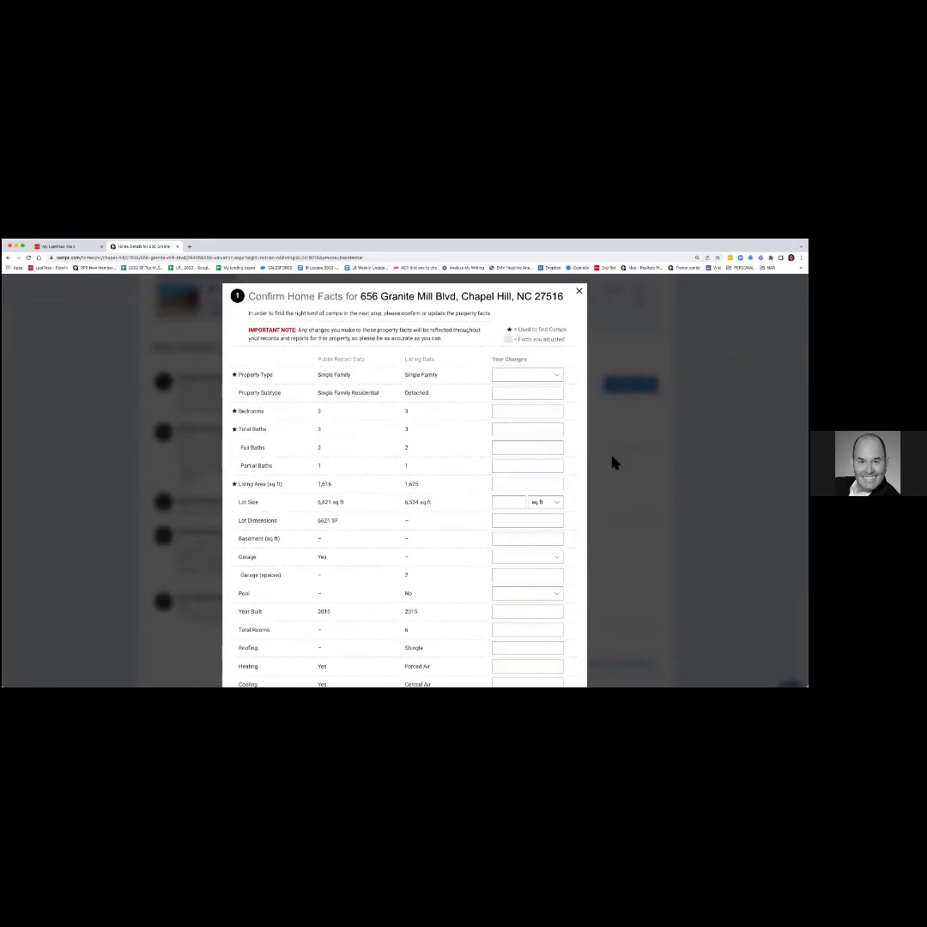
# Confirm the home facts without changes and close the Confirm Home Facts dialog.
pyautogui.scroll(-2, 614, 463)
pyautogui.scroll(-5, 614, 464)
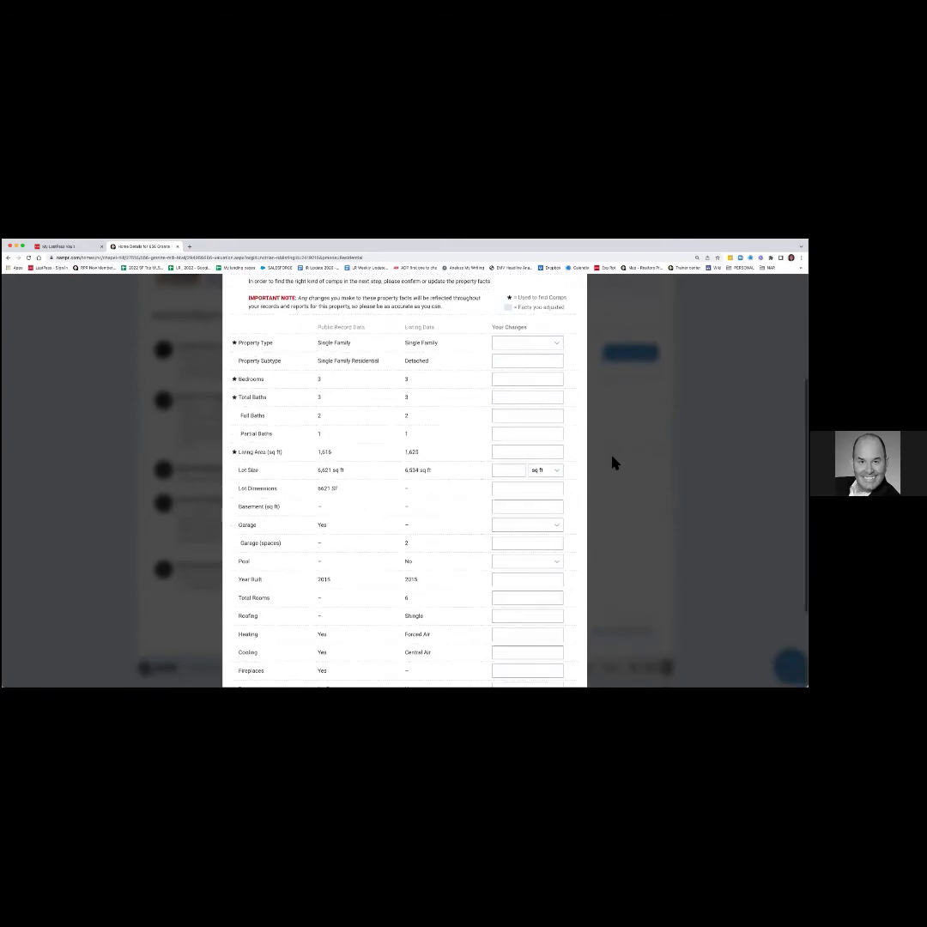
pyautogui.scroll(-3, 614, 464)
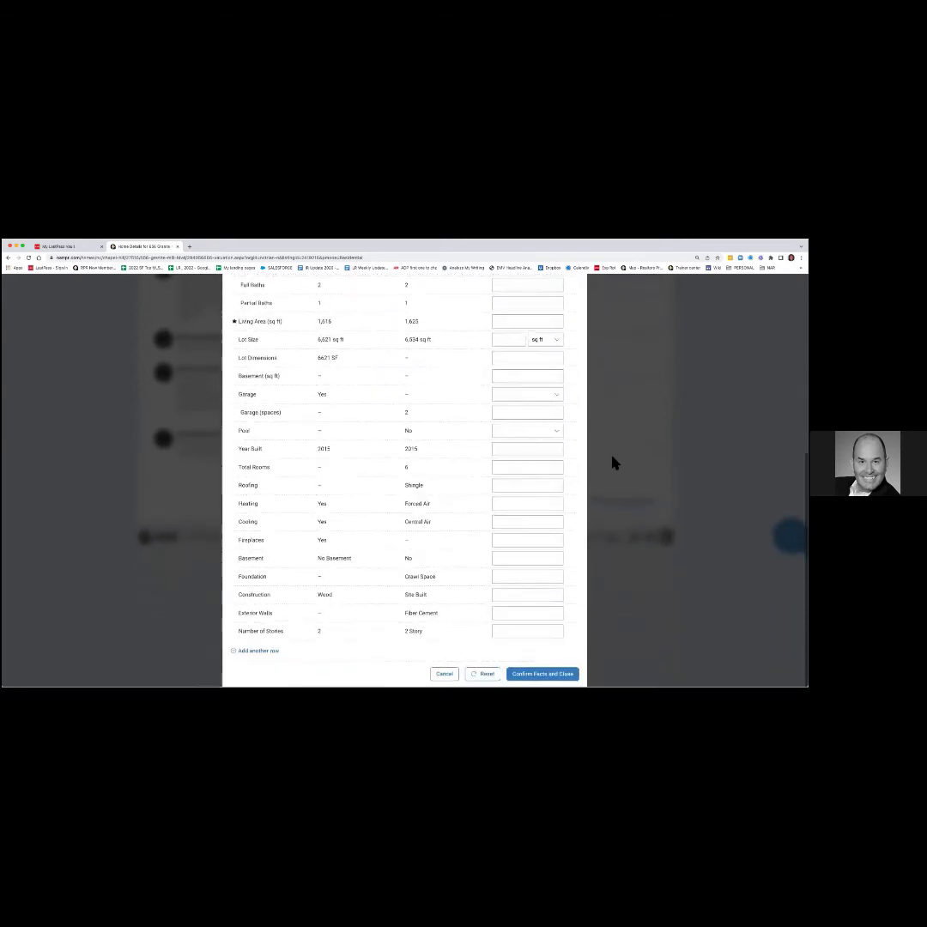
pyautogui.click(550, 673)
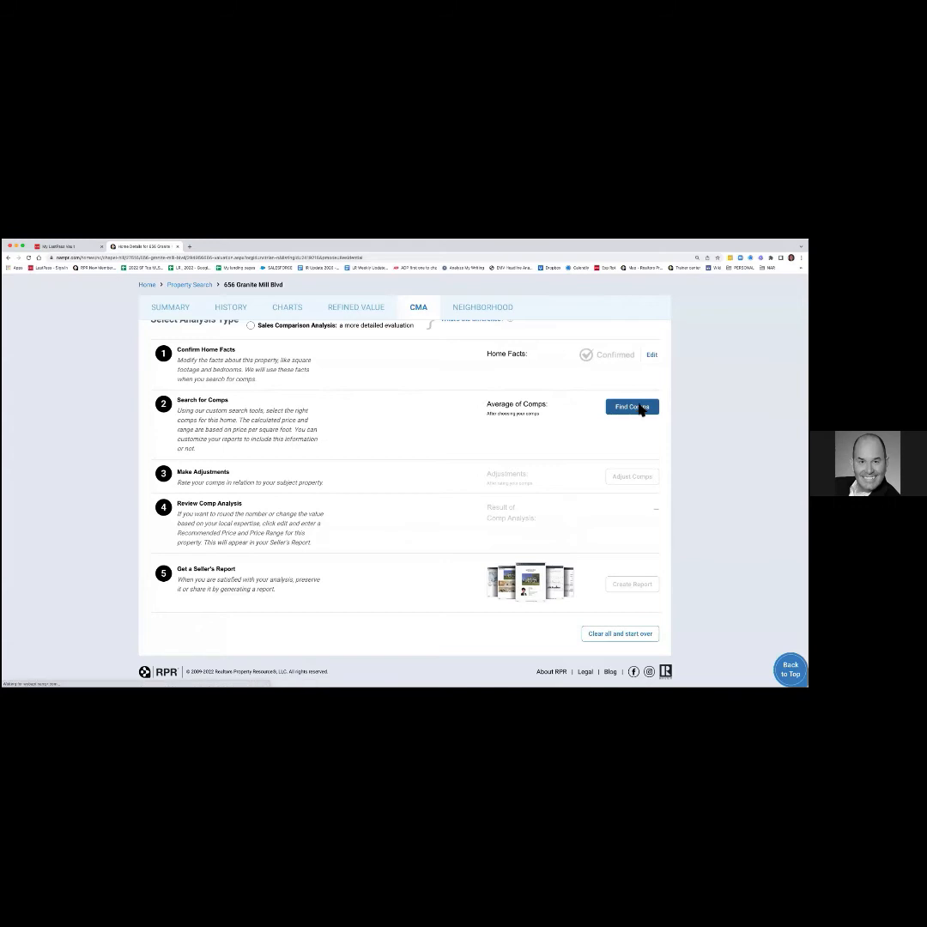
# Start Find Comps and drop Active For Sale so only Closed sales are searched.
pyautogui.click(635, 408)
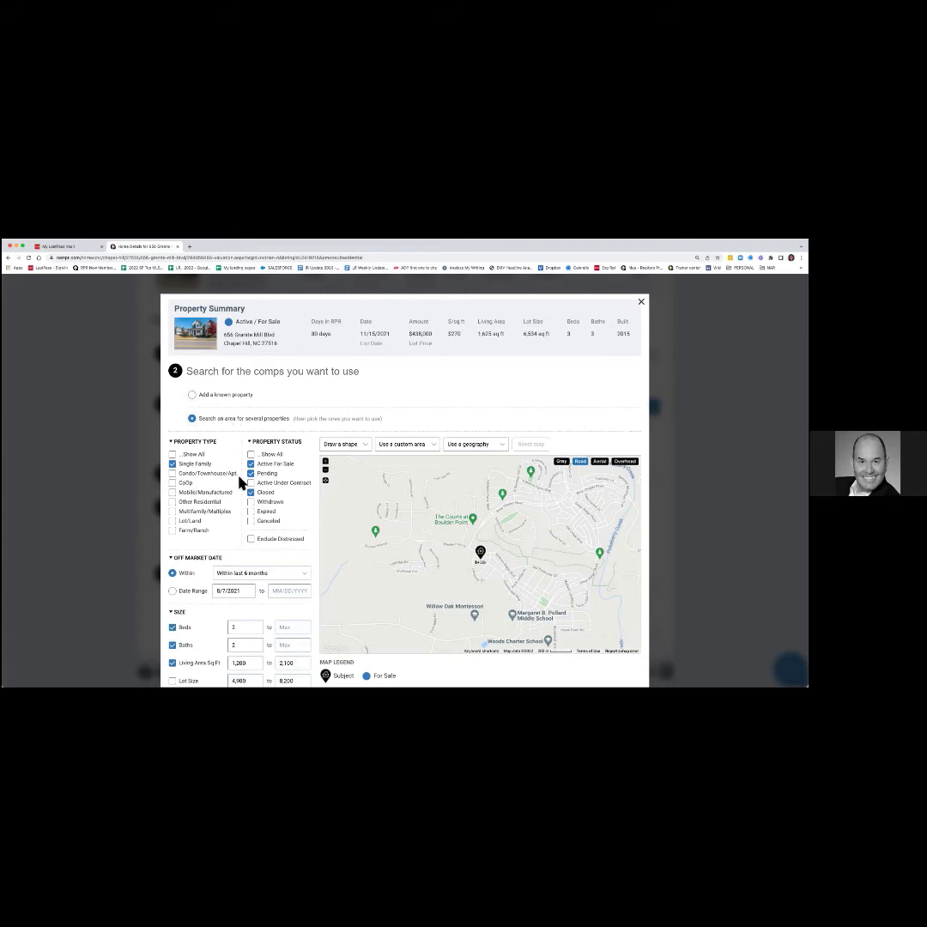
pyautogui.scroll(2, 240, 483)
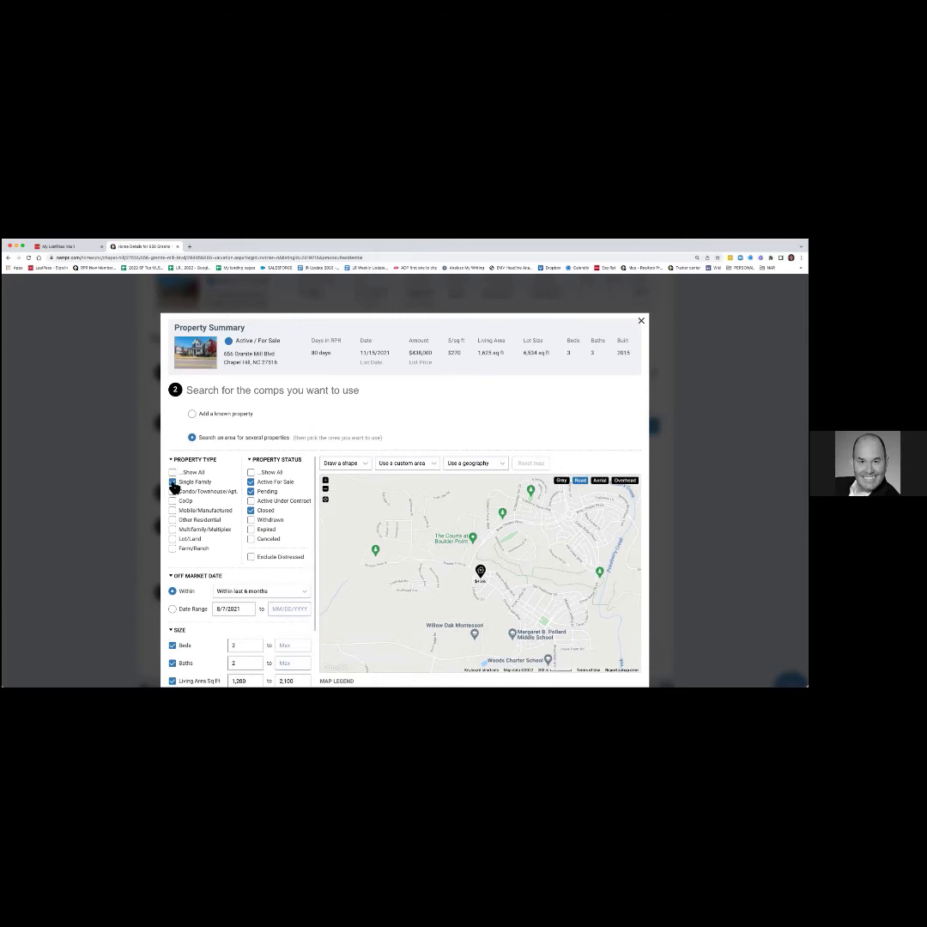
pyautogui.click(251, 482)
# Check Exclude Distressed and keep the off-market window at Within last 6 months.
pyautogui.click(252, 559)
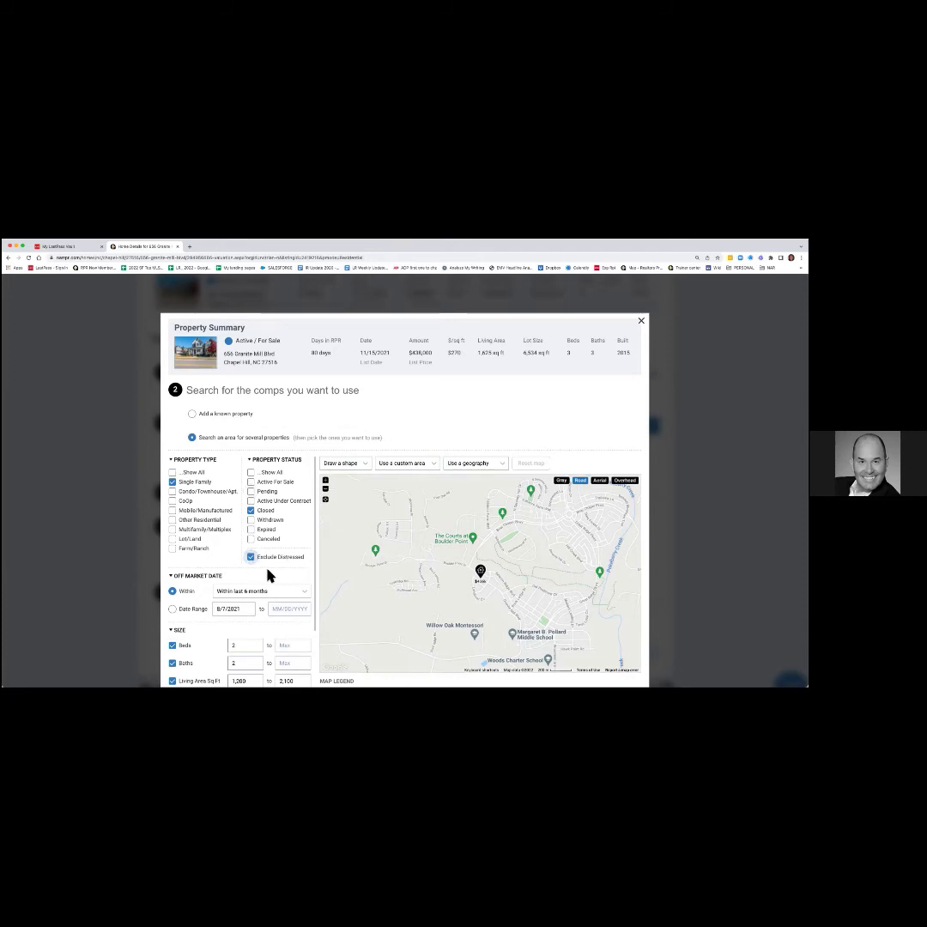
pyautogui.scroll(-3, 269, 575)
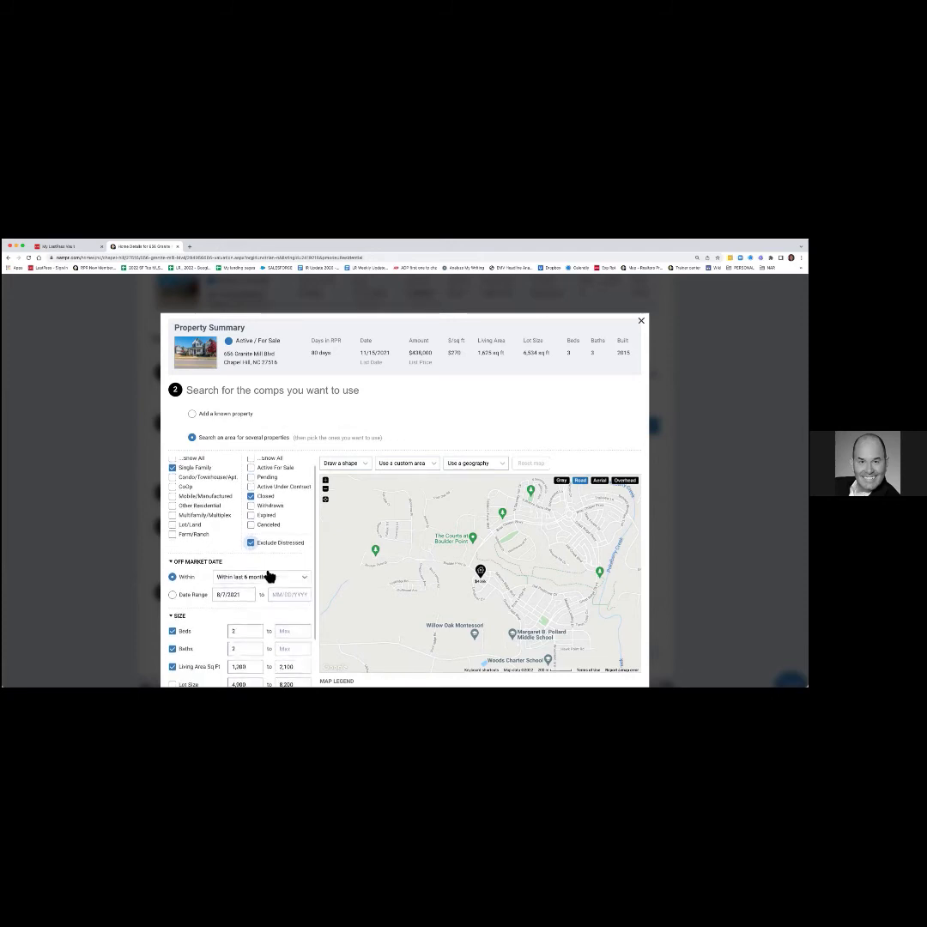
pyautogui.scroll(-1, 268, 570)
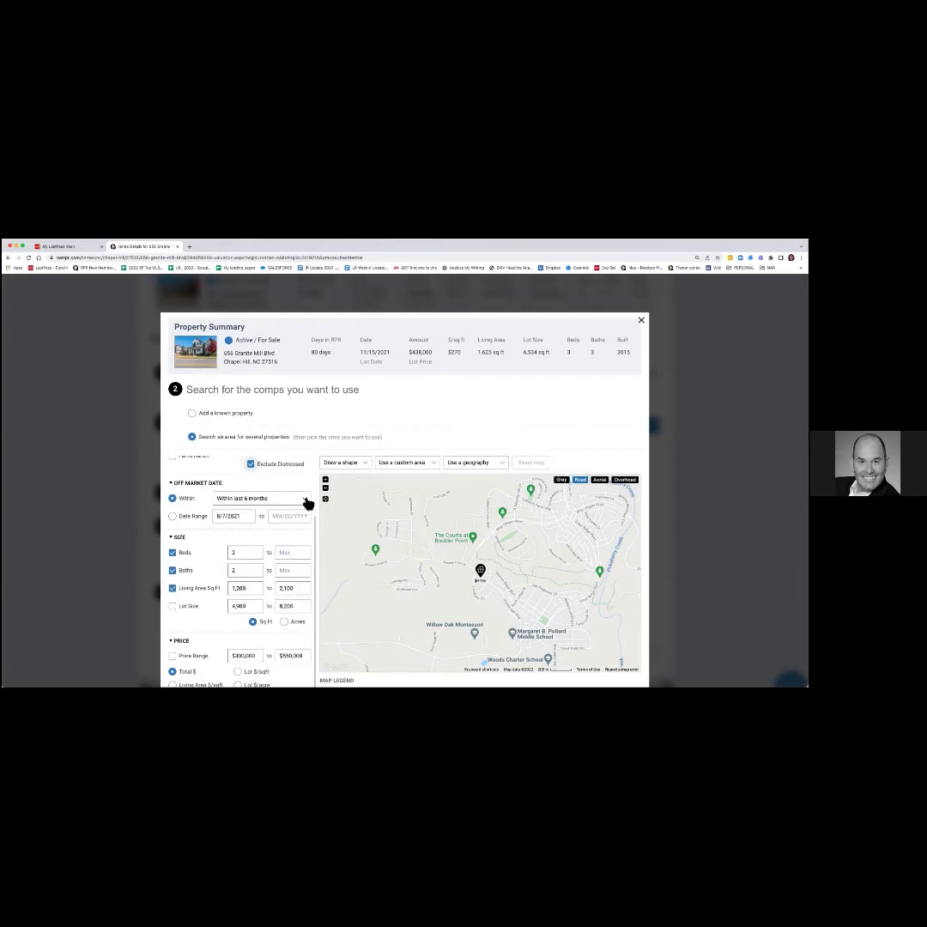
pyautogui.click(306, 501)
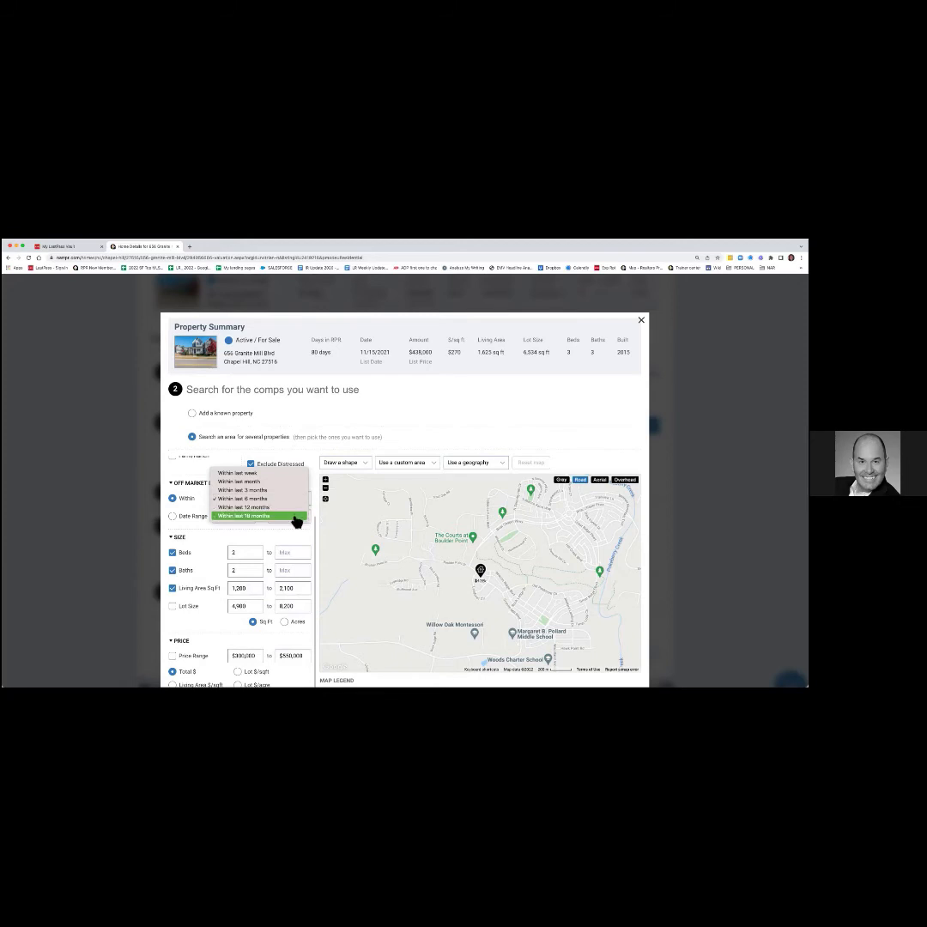
pyautogui.click(296, 536)
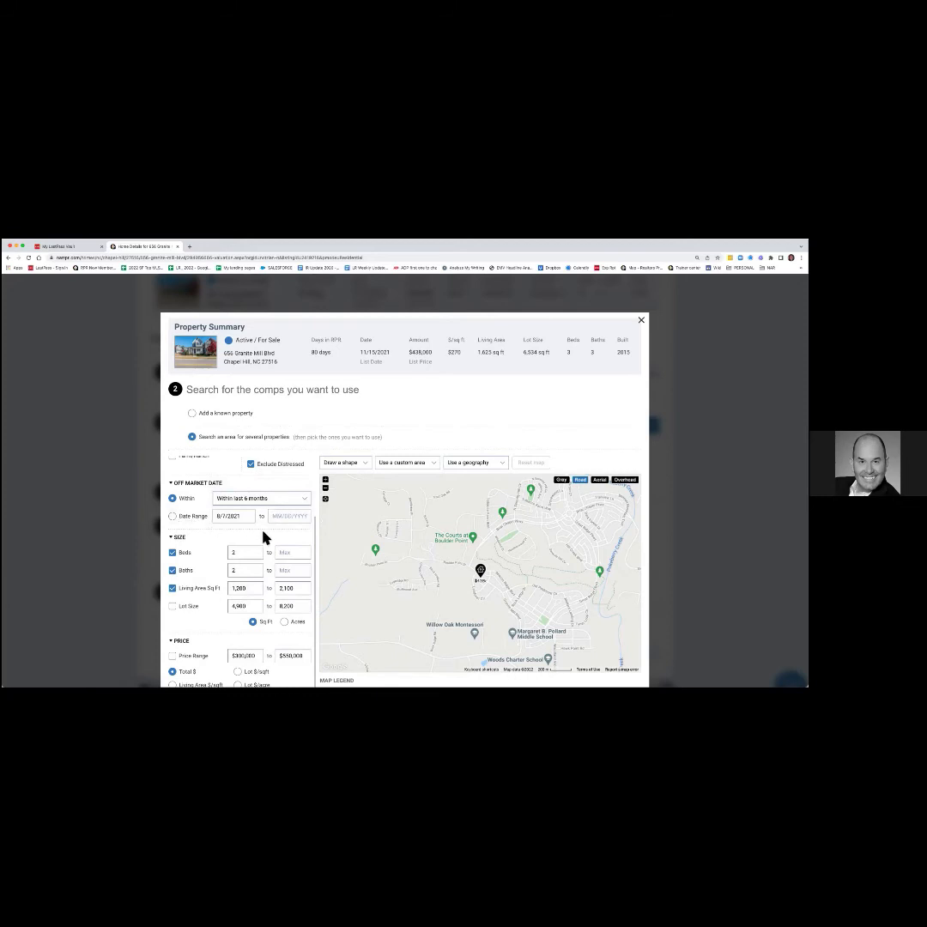
pyautogui.scroll(-4, 263, 542)
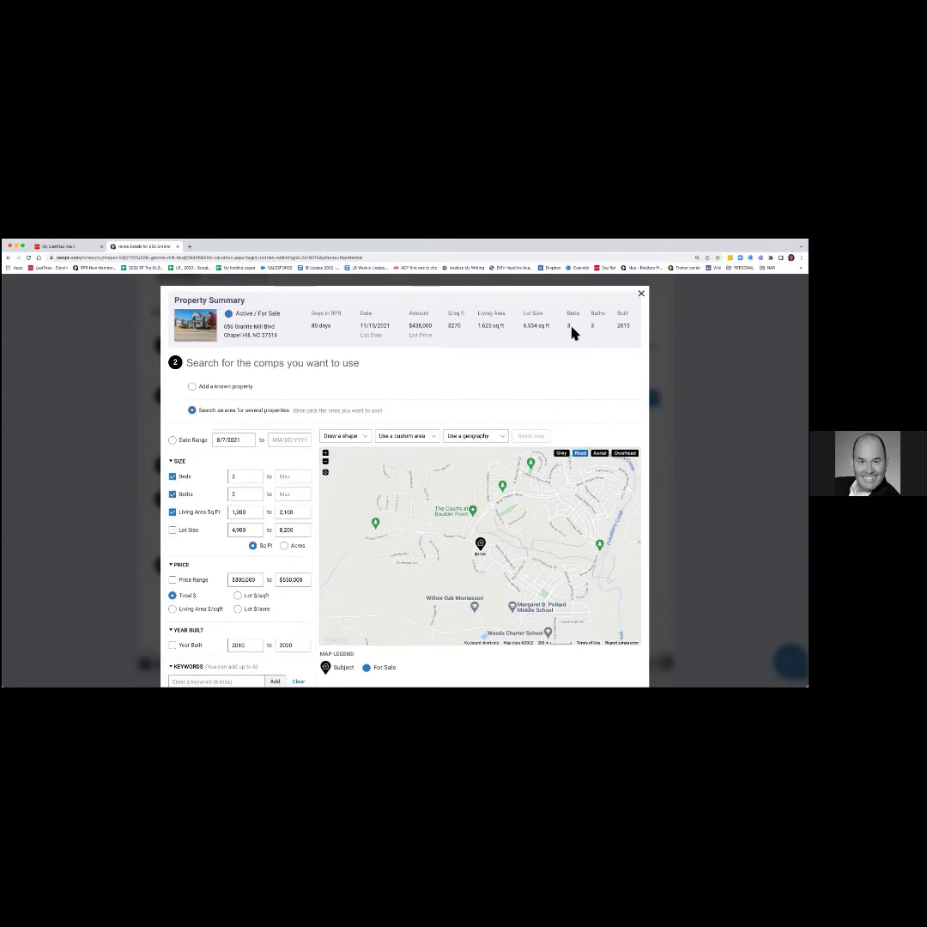
# Set the bedroom filter to a minimum of 3 and a maximum of 4.
pyautogui.click(235, 477)
pyautogui.write('3')
pyautogui.click(288, 478)
pyautogui.write('4')
# Change the living area range from 1,200 to 1,300 through 1,800 sq ft.
pyautogui.click(242, 515)
pyautogui.moveTo(230, 513); pyautogui.dragTo(256, 513)
pyautogui.write('1,300')
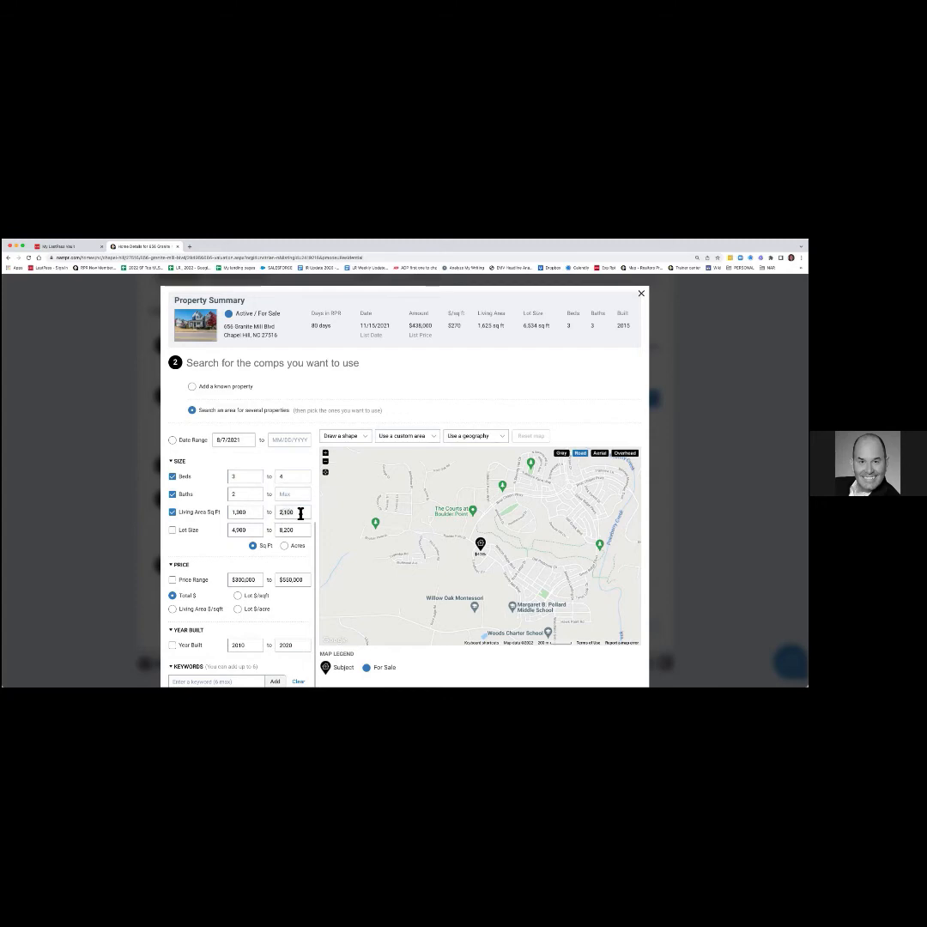
pyautogui.click(300, 513)
pyautogui.write('1,800')
pyautogui.scroll(-2, 269, 574)
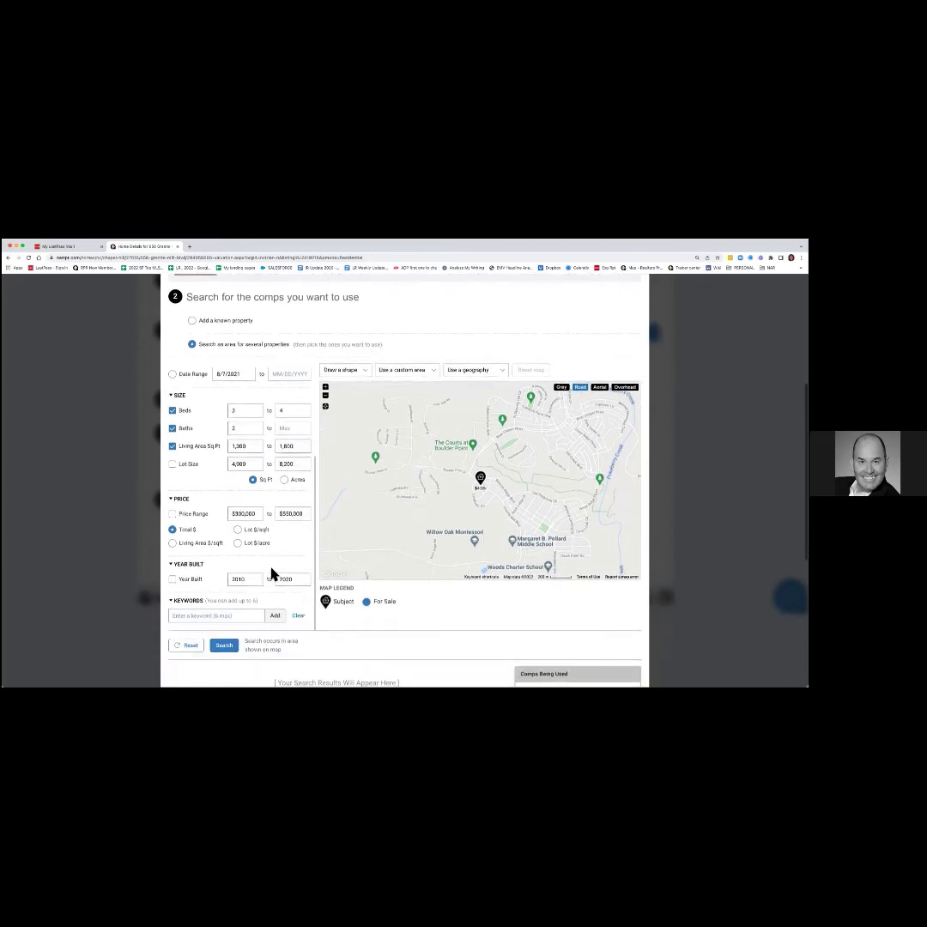
pyautogui.scroll(-2, 258, 549)
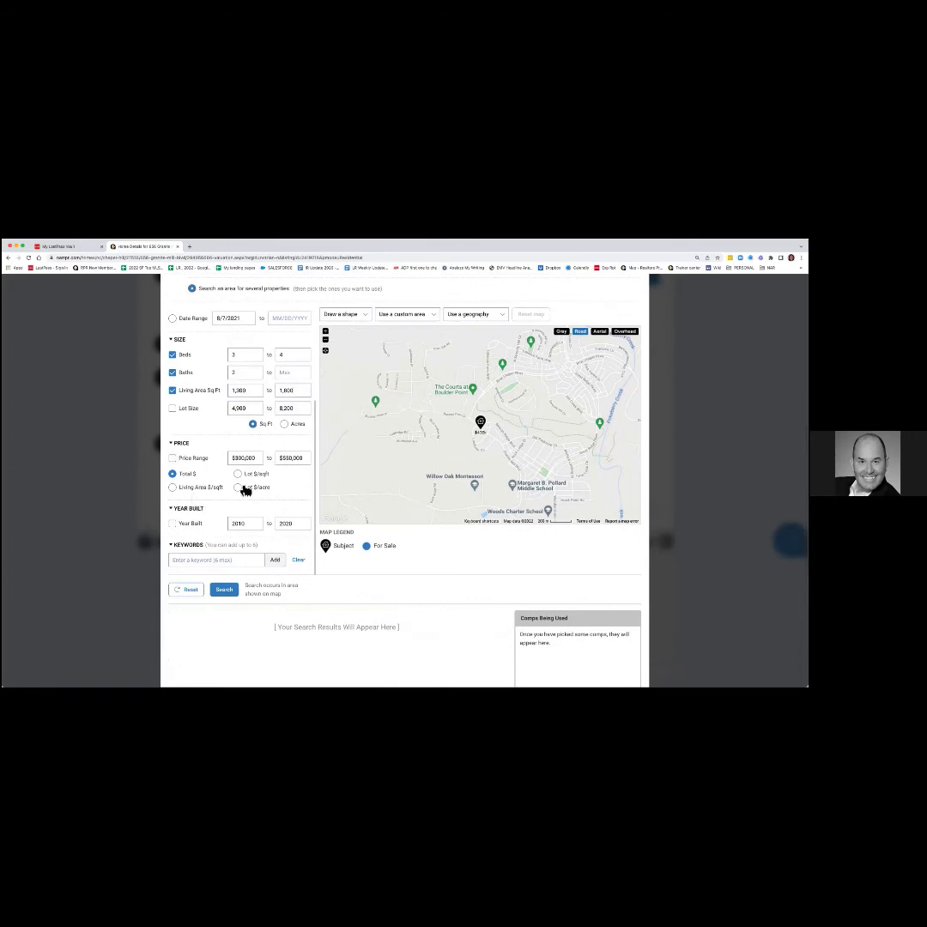
pyautogui.scroll(-1, 284, 515)
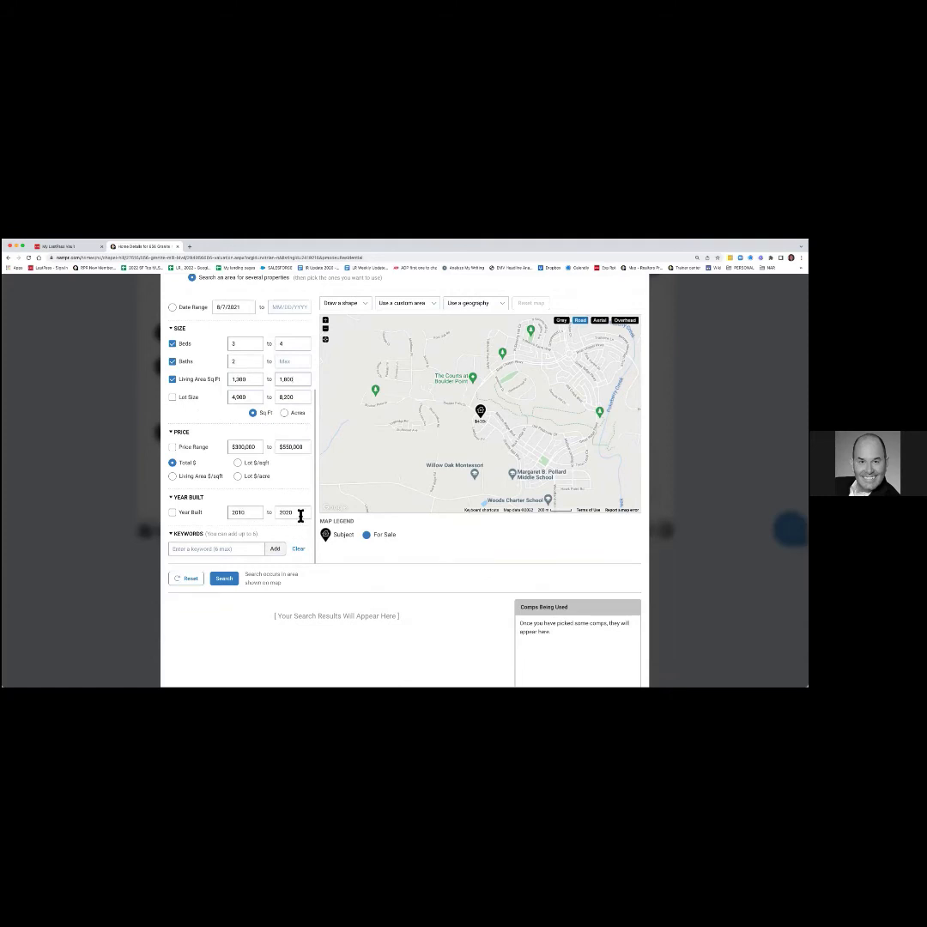
# Zoom the comps map out two levels around the subject and show the Draw a shape options.
pyautogui.click(234, 550)
pyautogui.scroll(3, 335, 615)
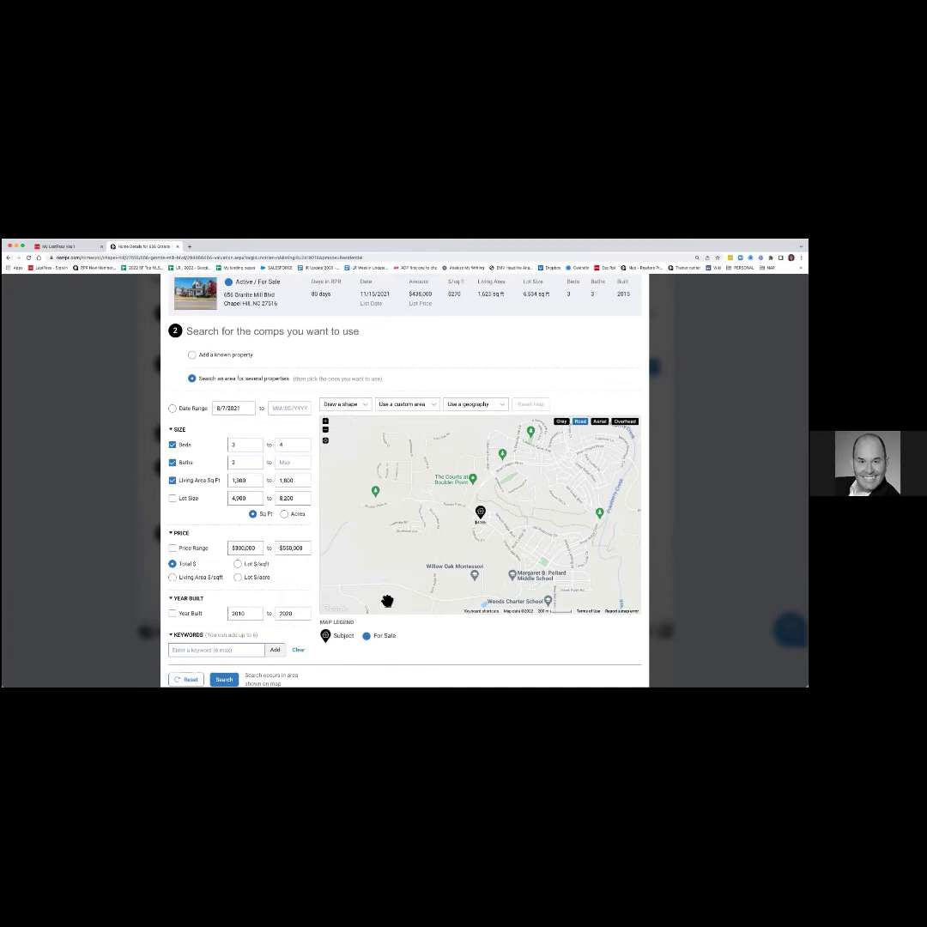
pyautogui.click(326, 430)
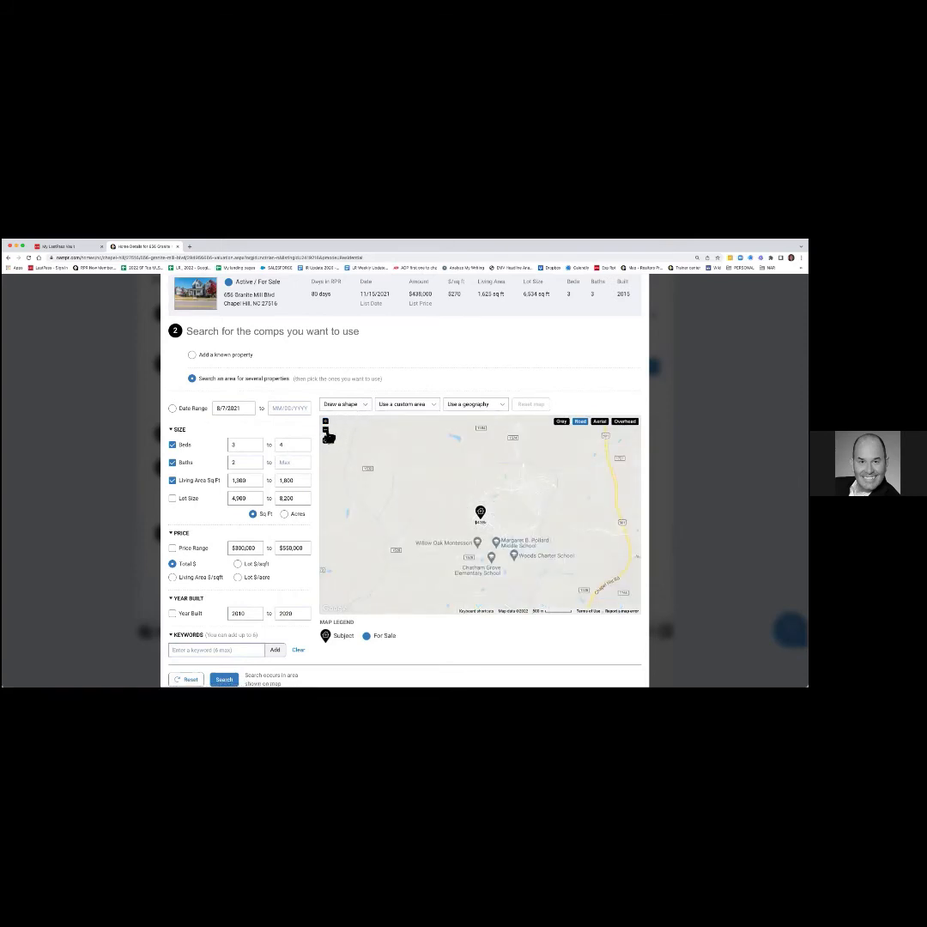
pyautogui.click(326, 430)
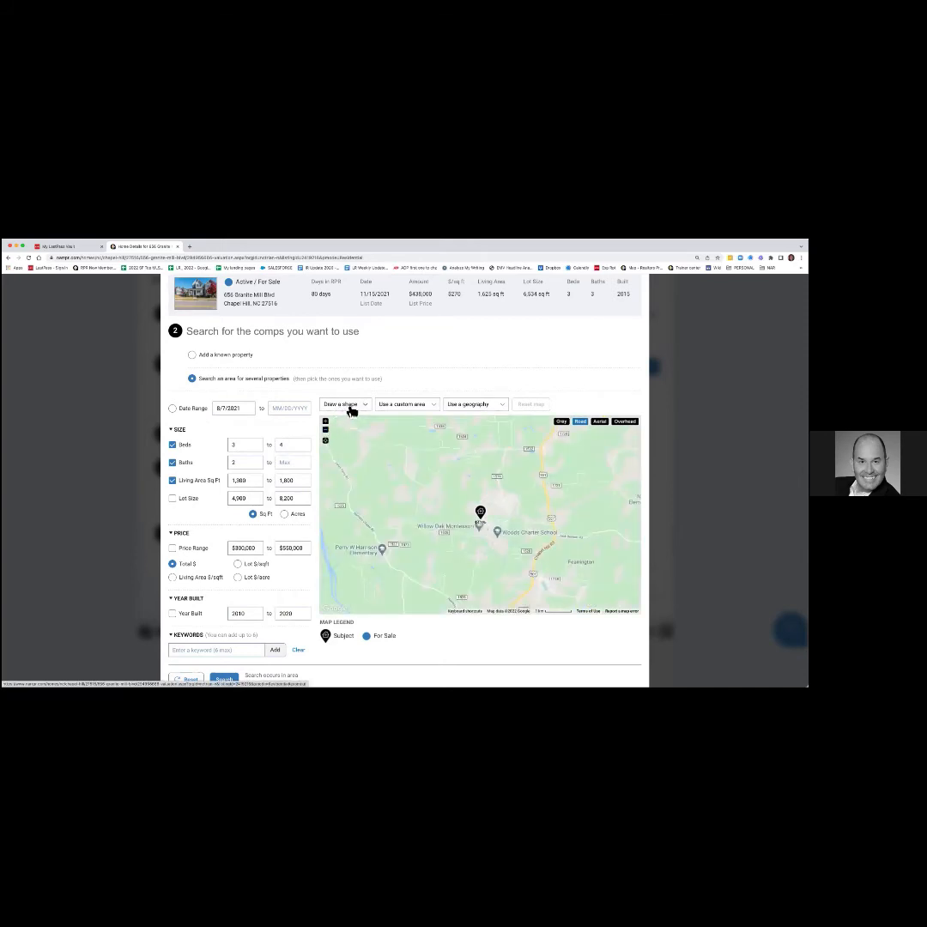
pyautogui.click(349, 406)
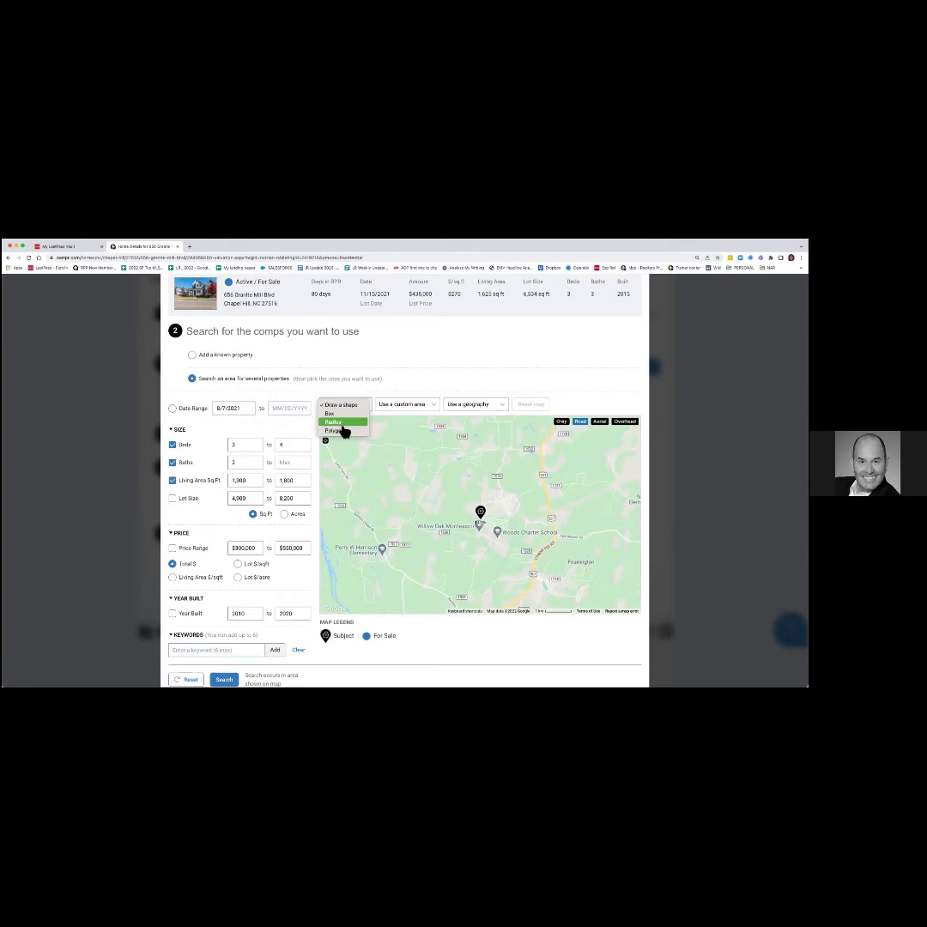
# Draw a 2.11-mile radius circle centred on the subject property pin.
pyautogui.click(340, 425)
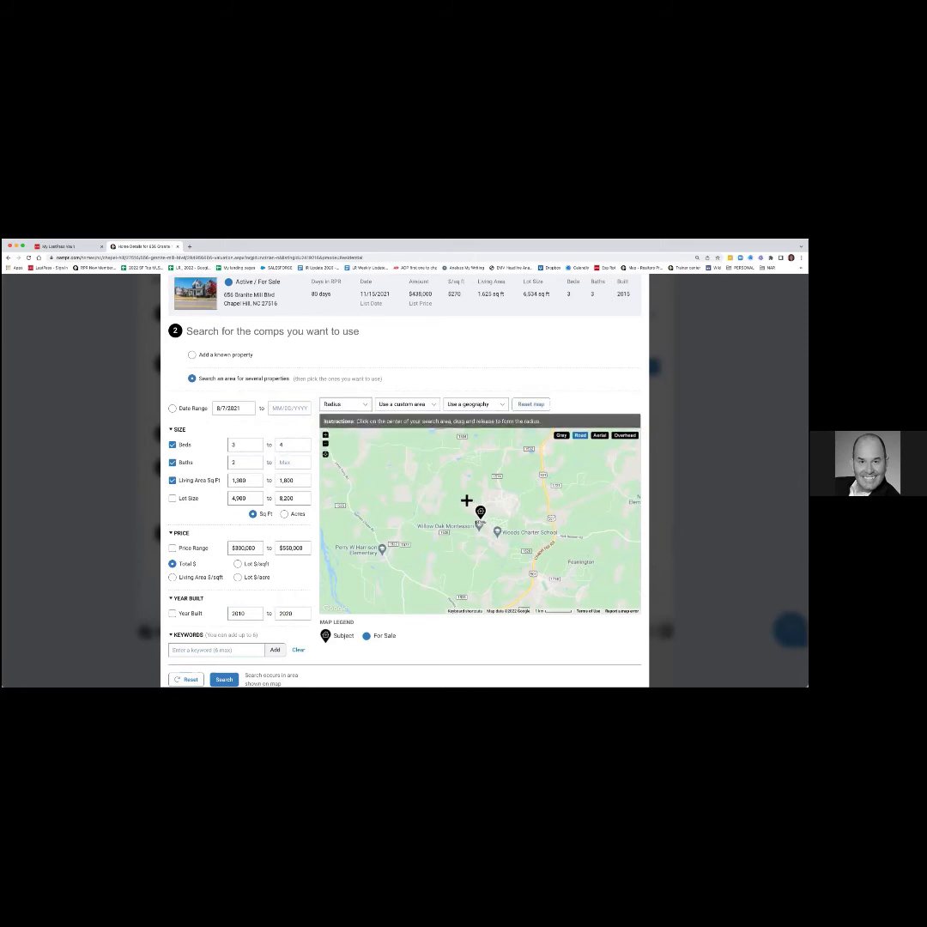
pyautogui.moveTo(486, 519); pyautogui.dragTo(540, 576)
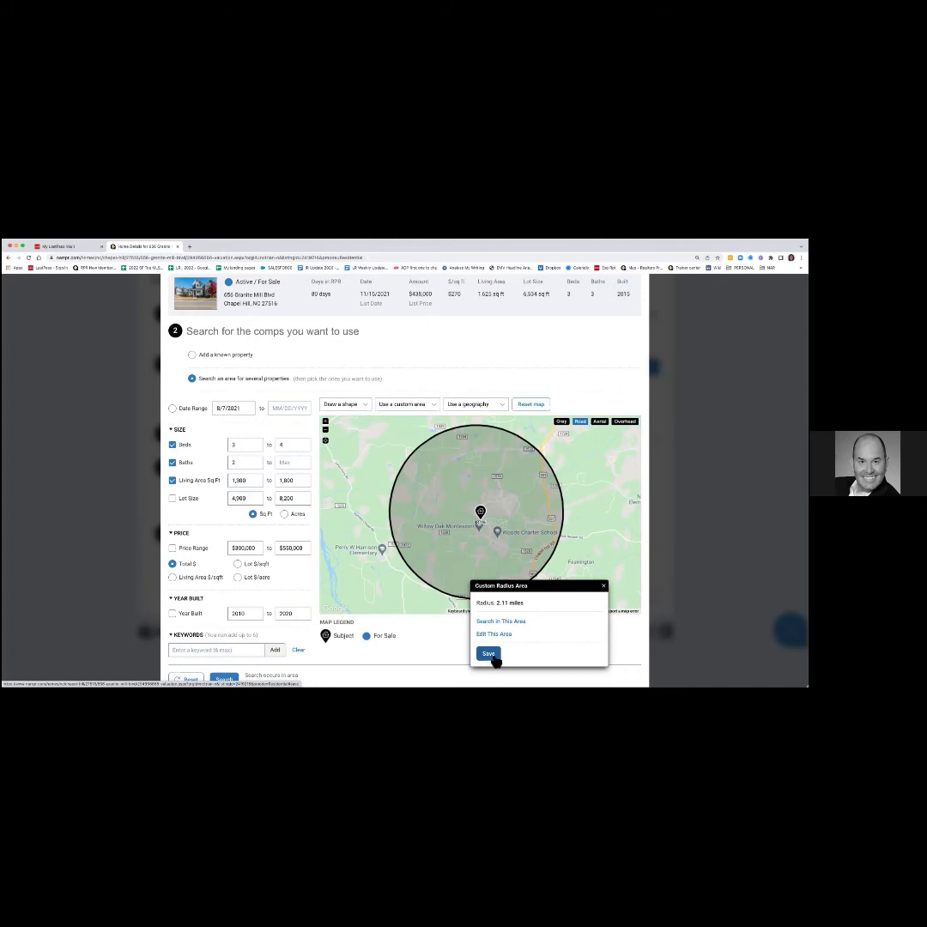
pyautogui.click(604, 587)
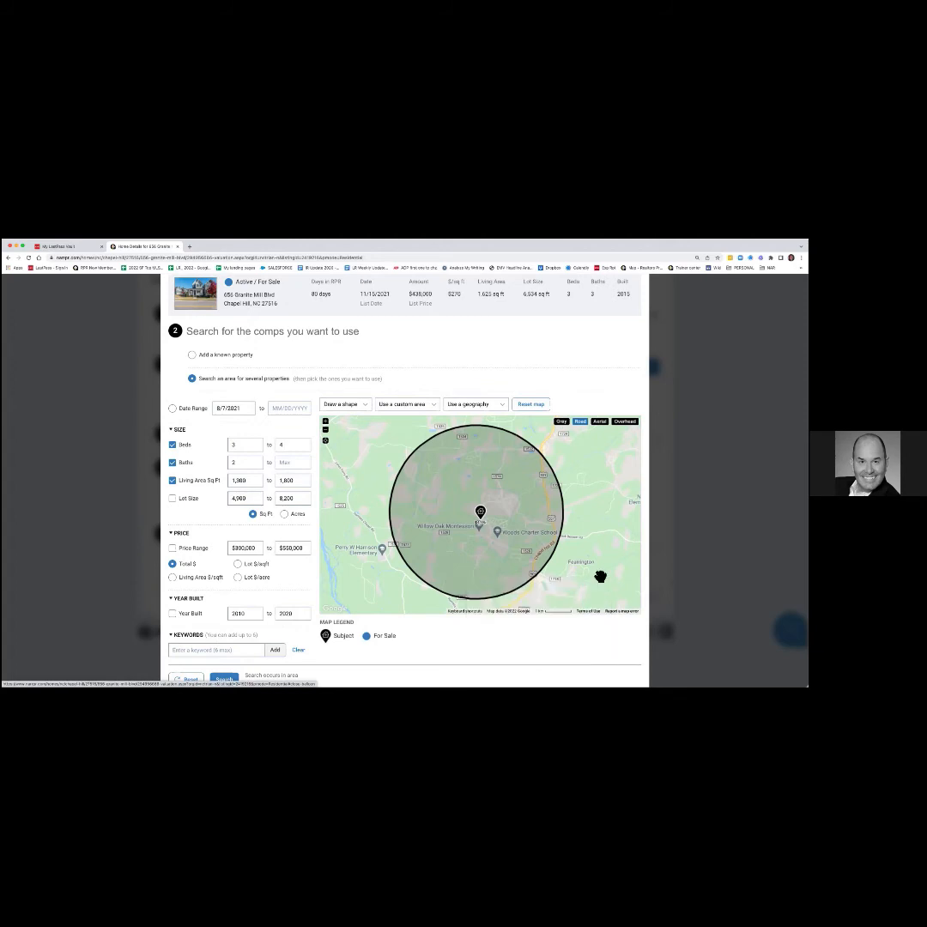
pyautogui.click(356, 406)
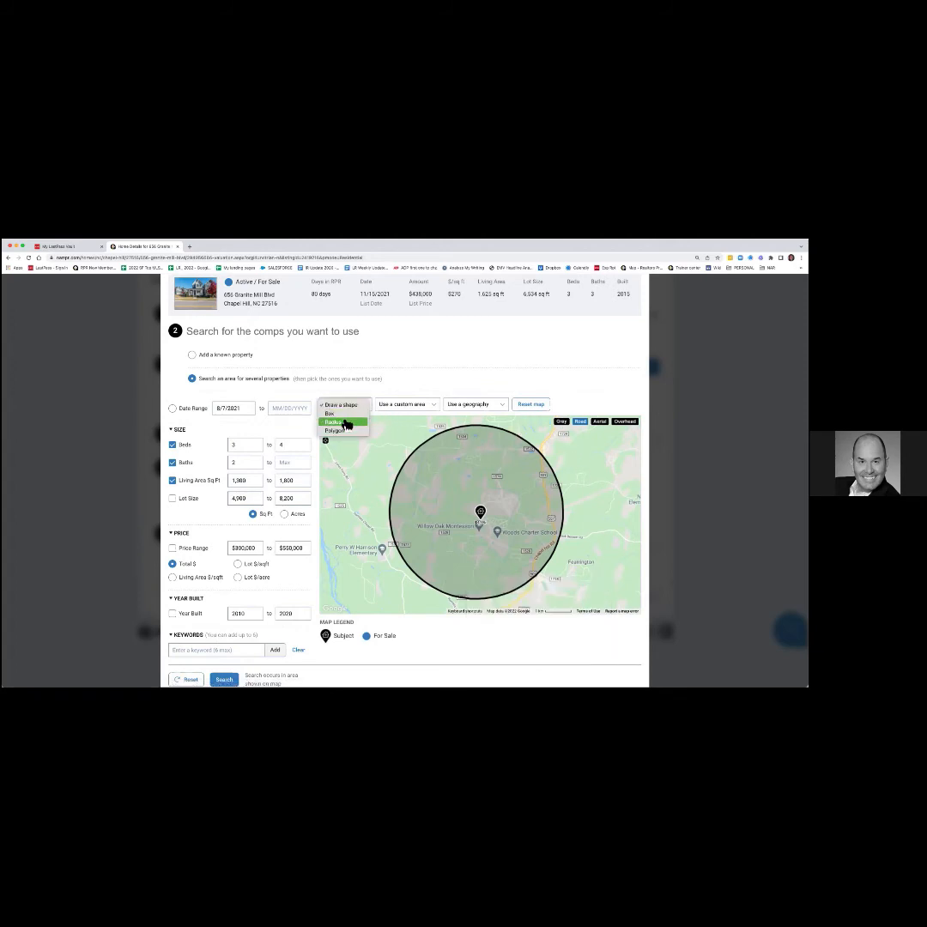
pyautogui.click(414, 408)
pyautogui.click(415, 408)
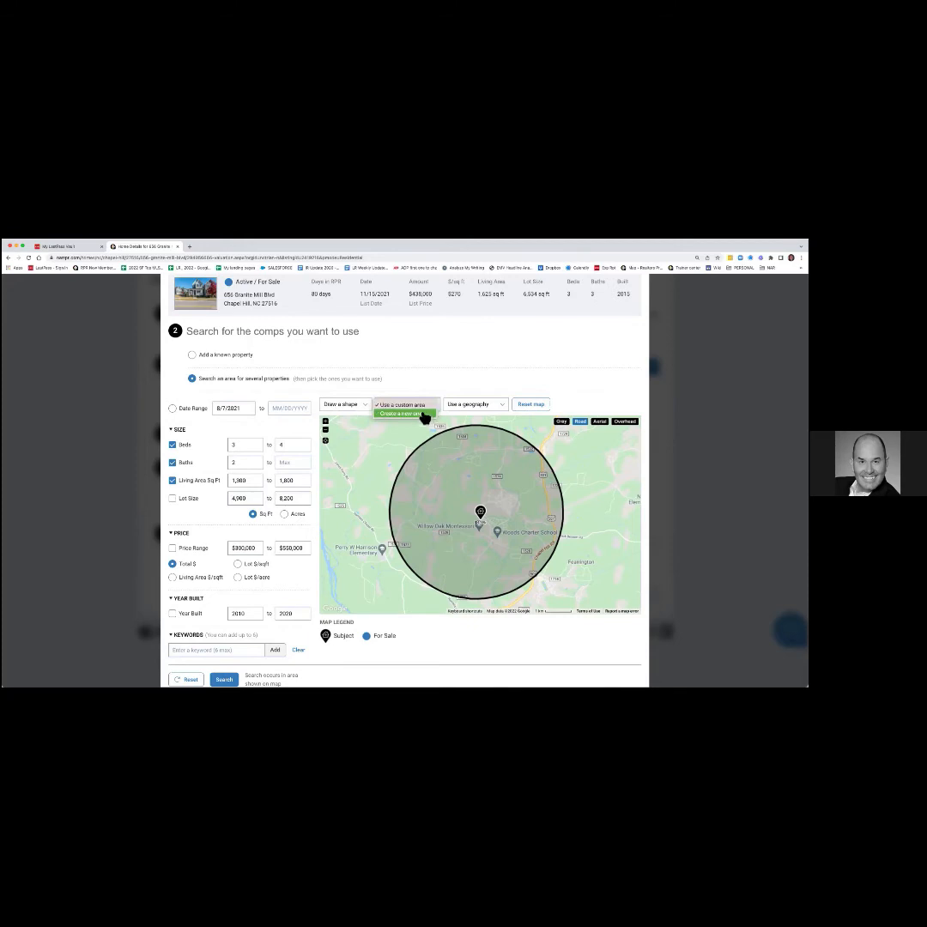
pyautogui.click(502, 409)
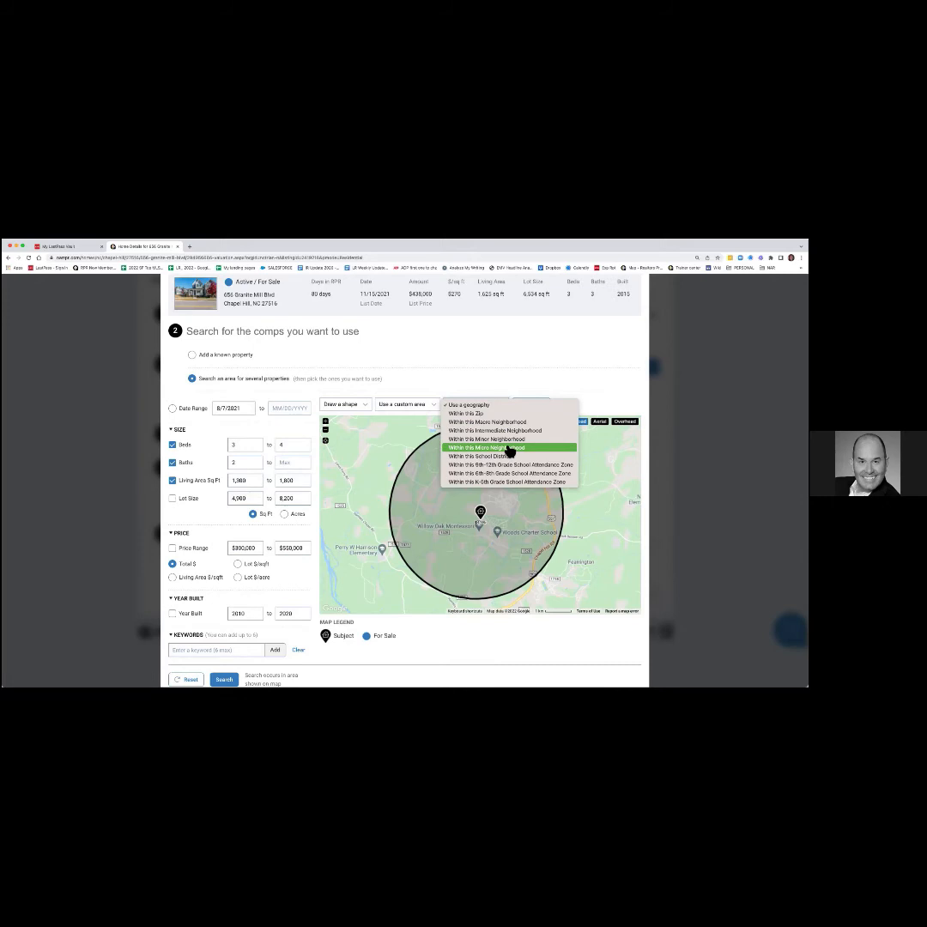
pyautogui.click(614, 384)
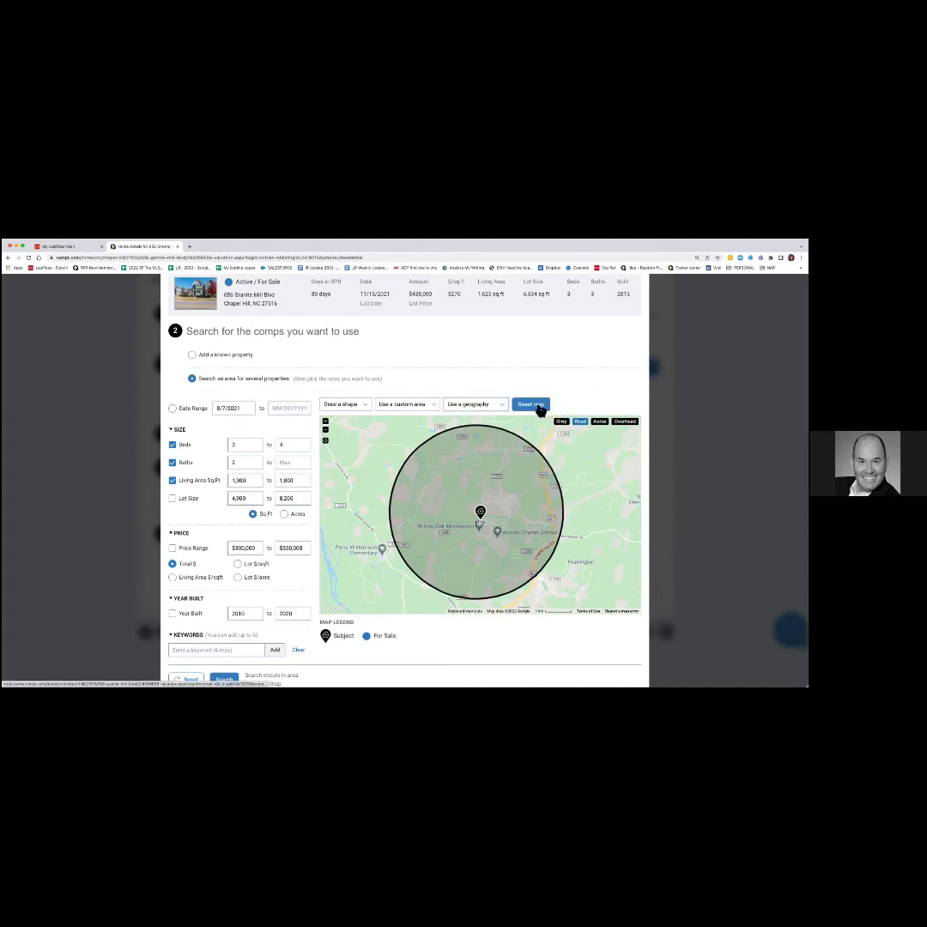
# Clear the radius, zoom out two levels to include Chapel Hill, recentre, and run the search.
pyautogui.click(538, 407)
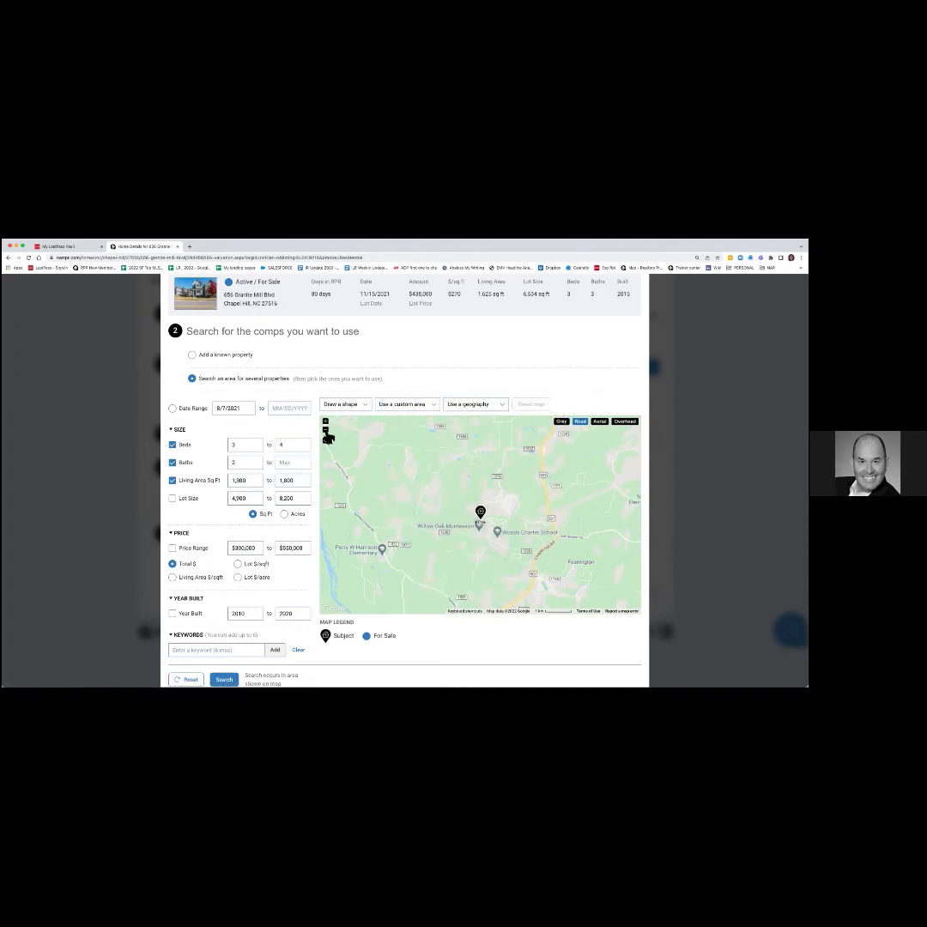
pyautogui.click(326, 438)
pyautogui.click(326, 437)
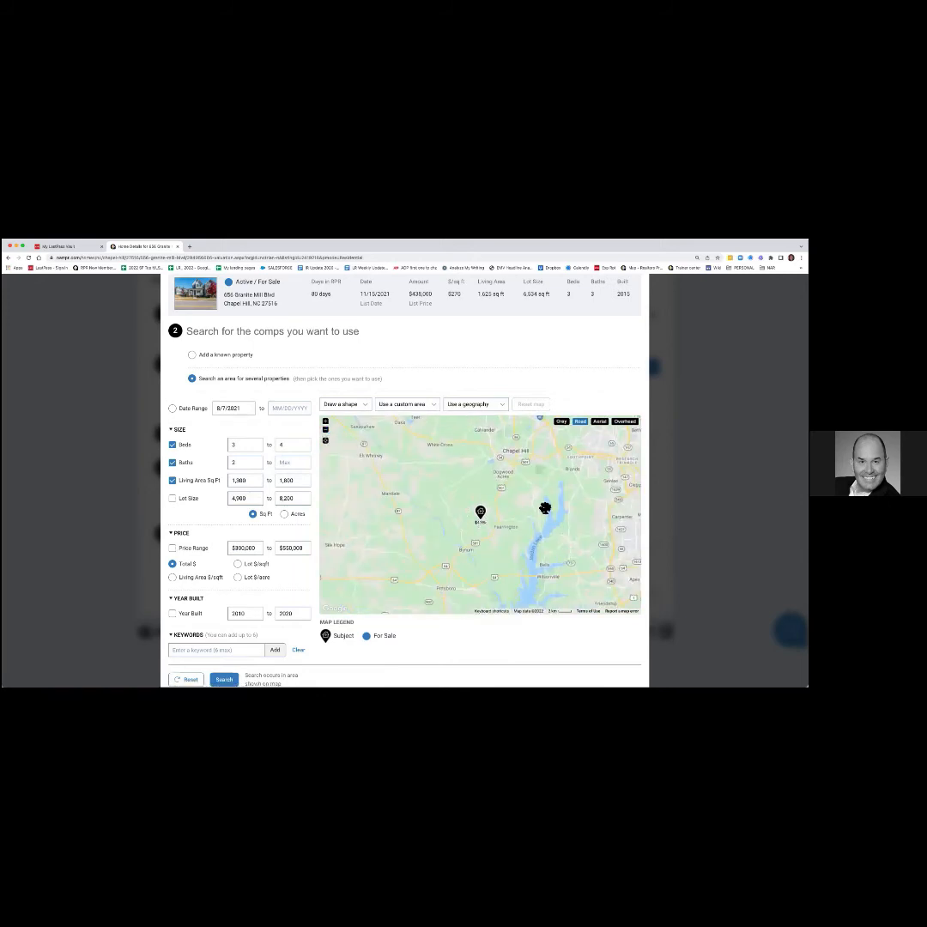
pyautogui.moveTo(552, 504); pyautogui.dragTo(575, 519)
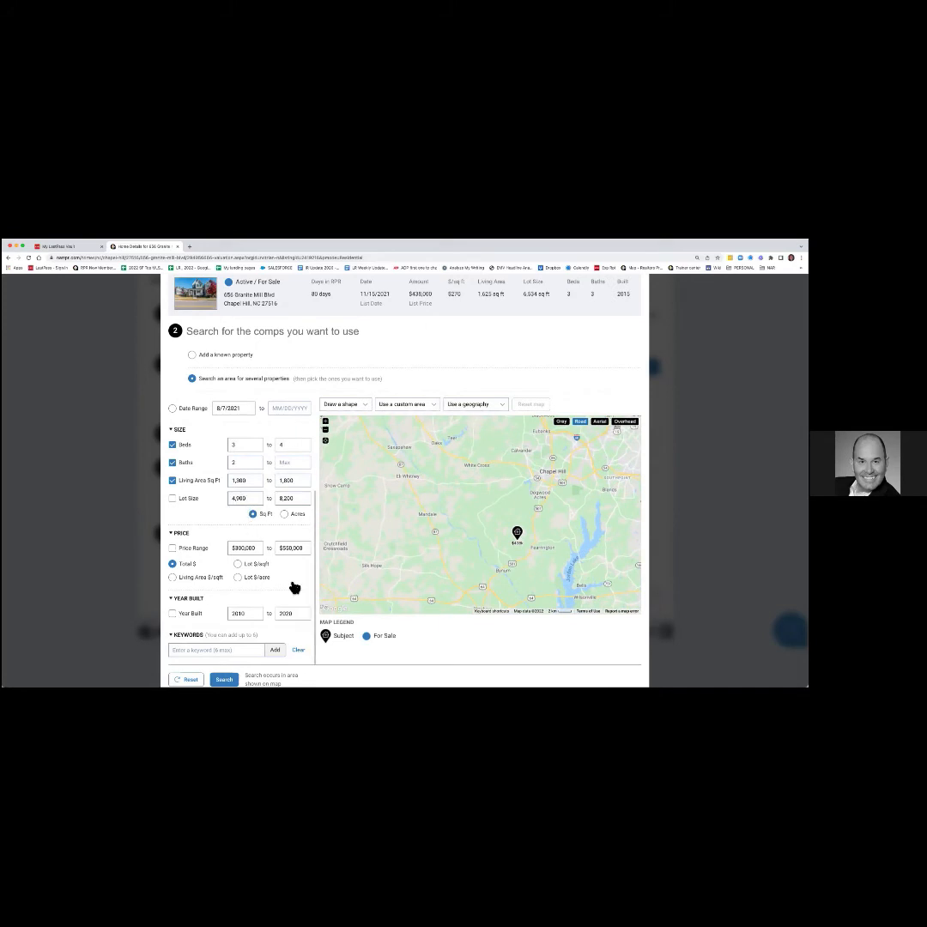
pyautogui.scroll(-4, 294, 587)
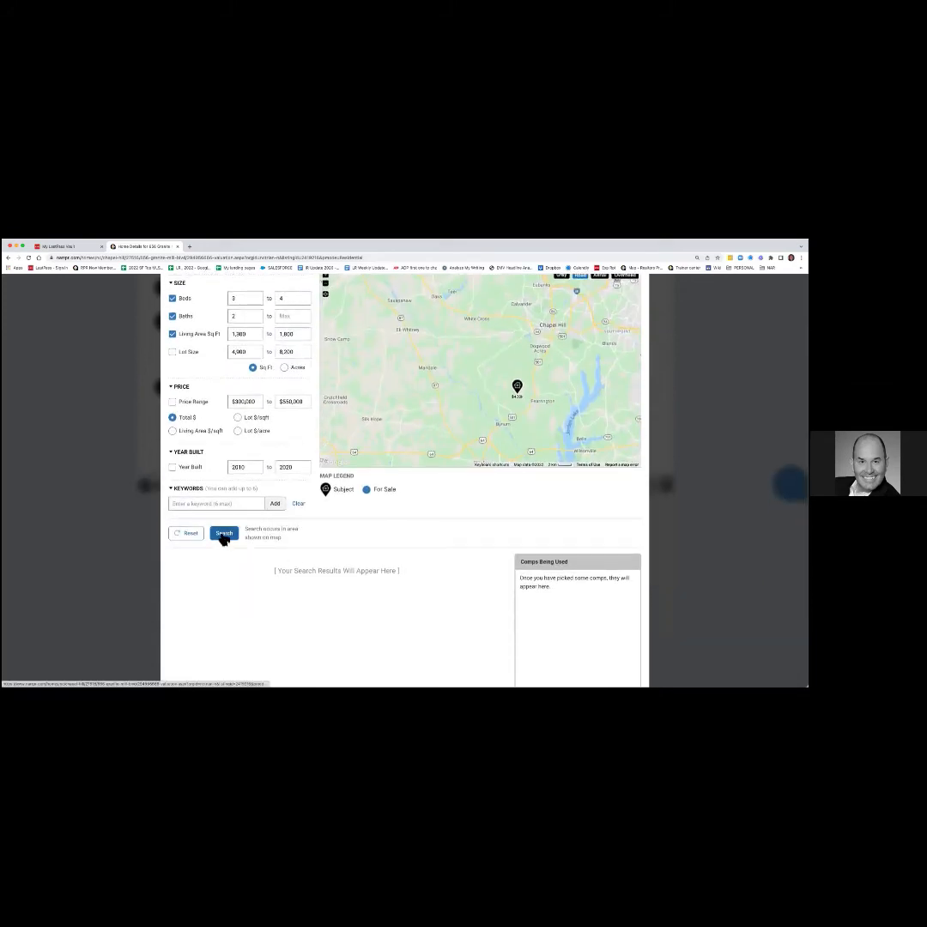
pyautogui.click(224, 534)
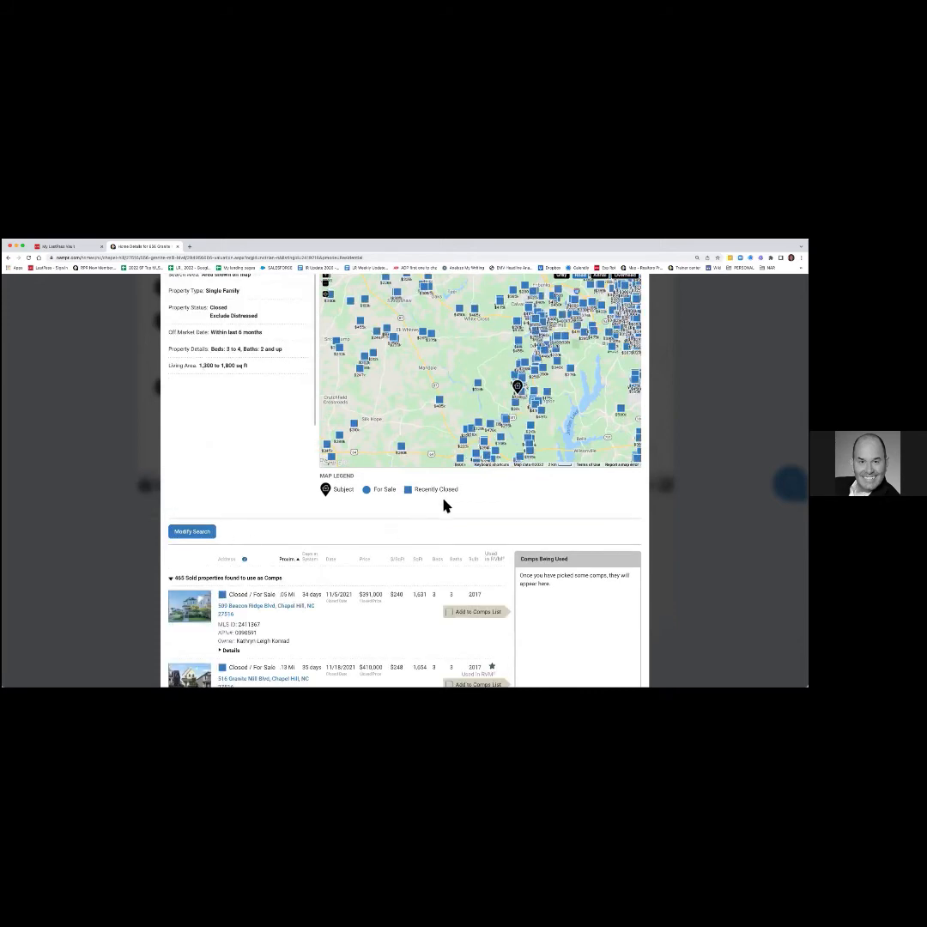
pyautogui.scroll(3, 471, 504)
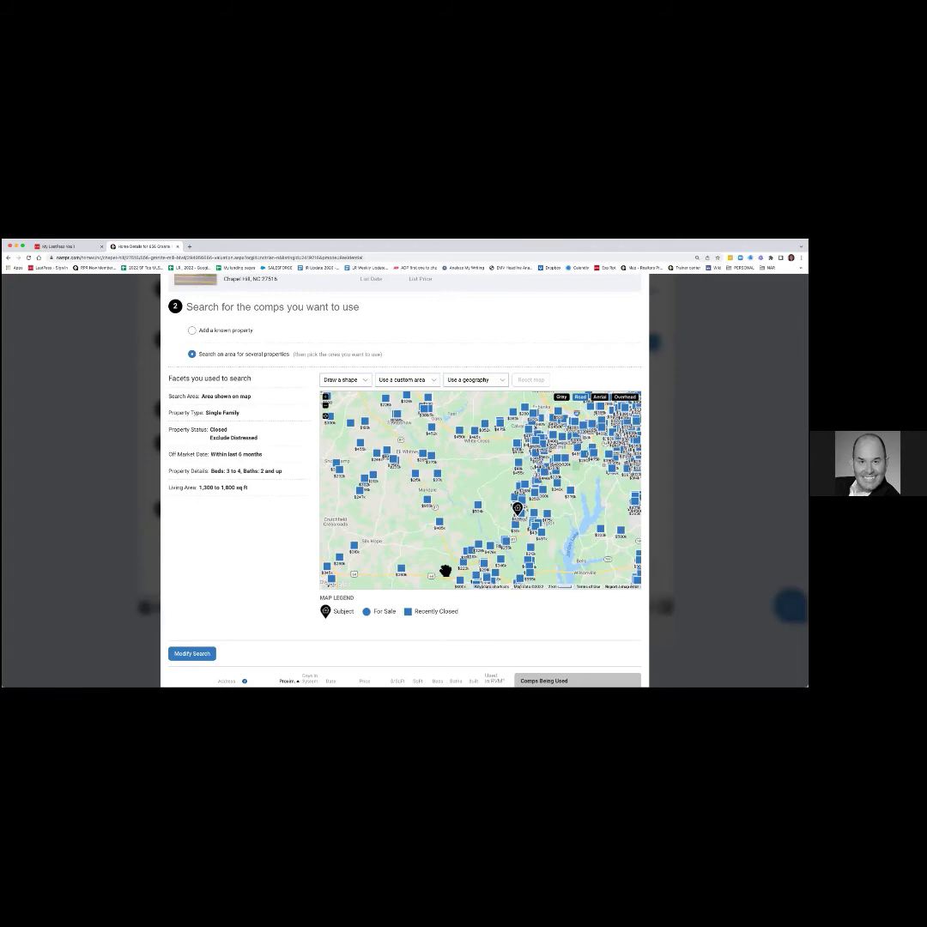
# Draw a roughly 36.92 sq mi box around the subject pin and search only within it.
pyautogui.scroll(-5, 445, 570)
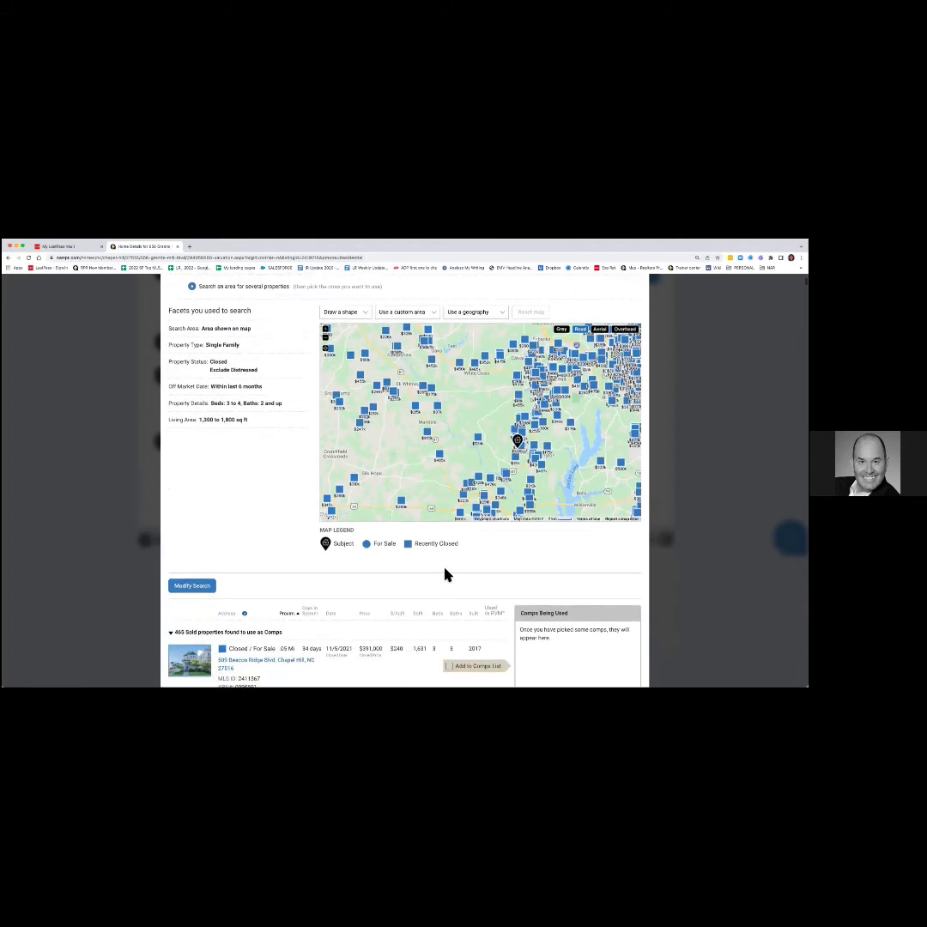
pyautogui.scroll(5, 445, 573)
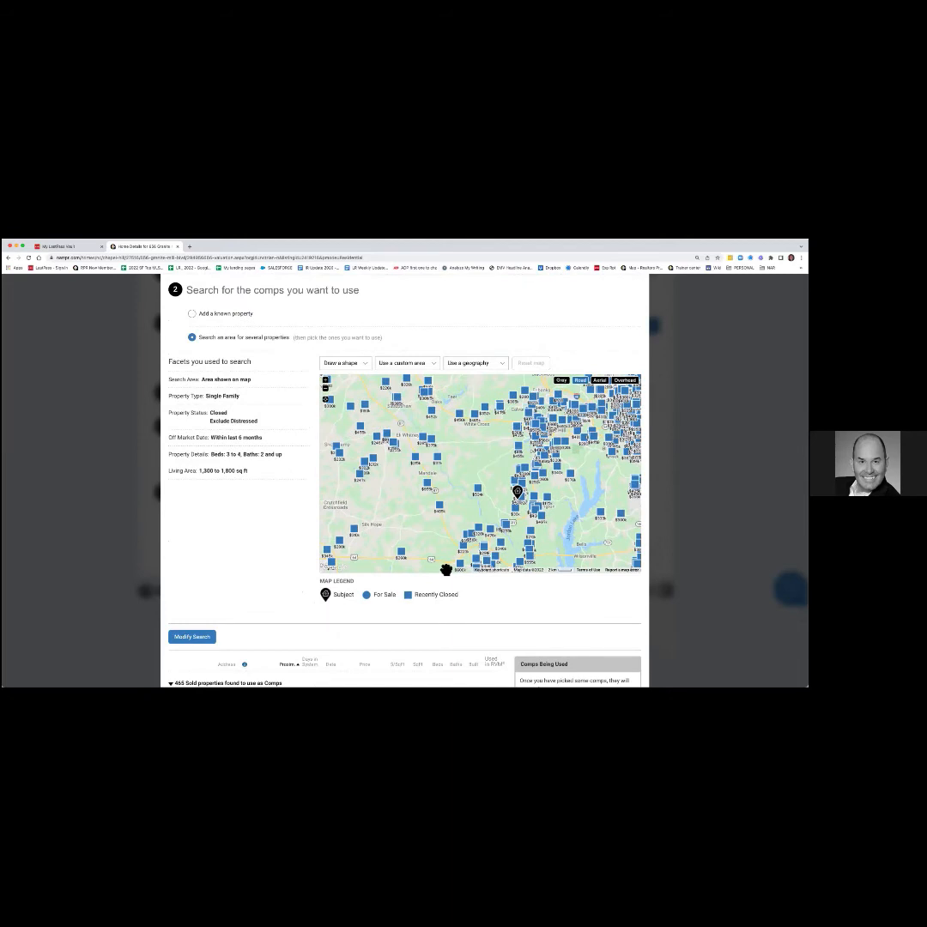
pyautogui.moveTo(467, 463); pyautogui.dragTo(421, 463)
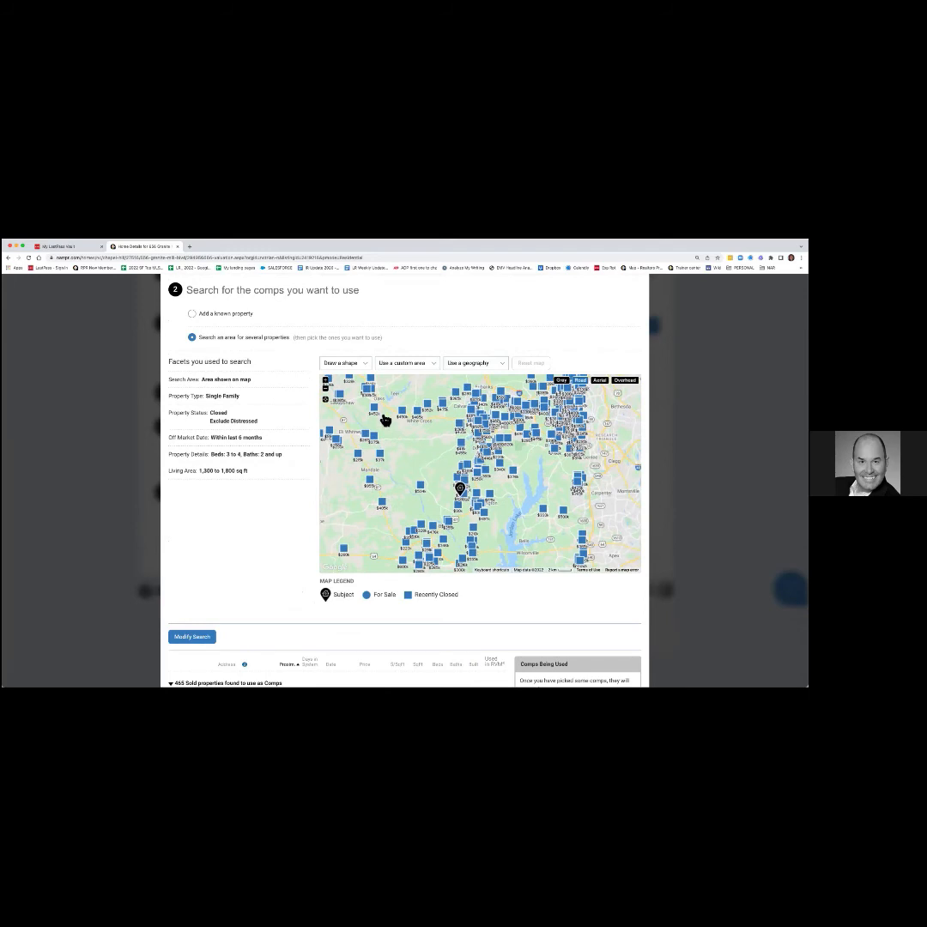
pyautogui.click(358, 366)
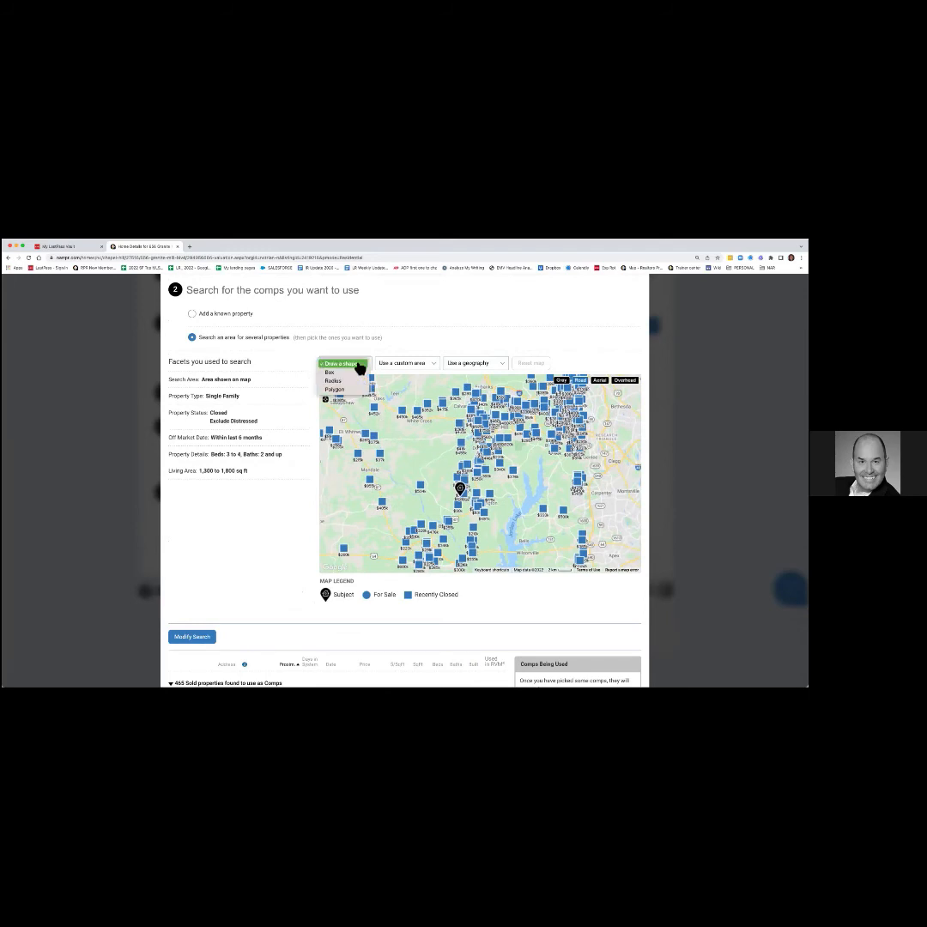
pyautogui.click(330, 371)
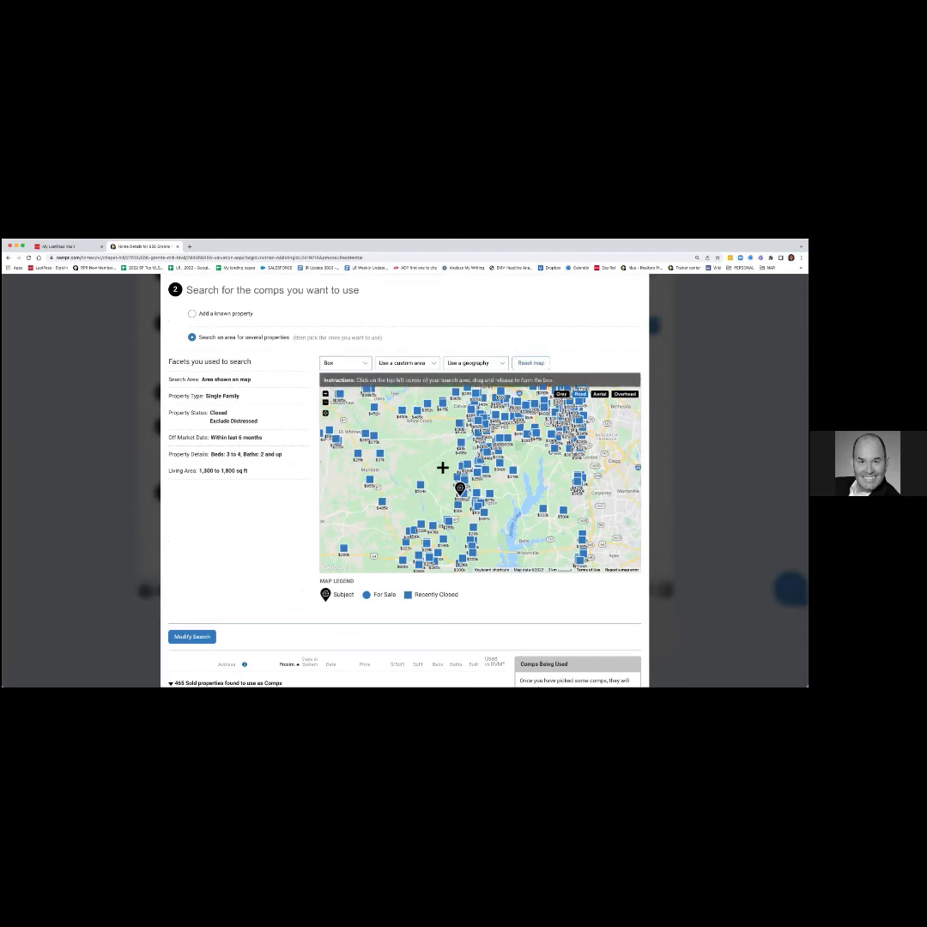
pyautogui.moveTo(440, 455); pyautogui.dragTo(492, 530)
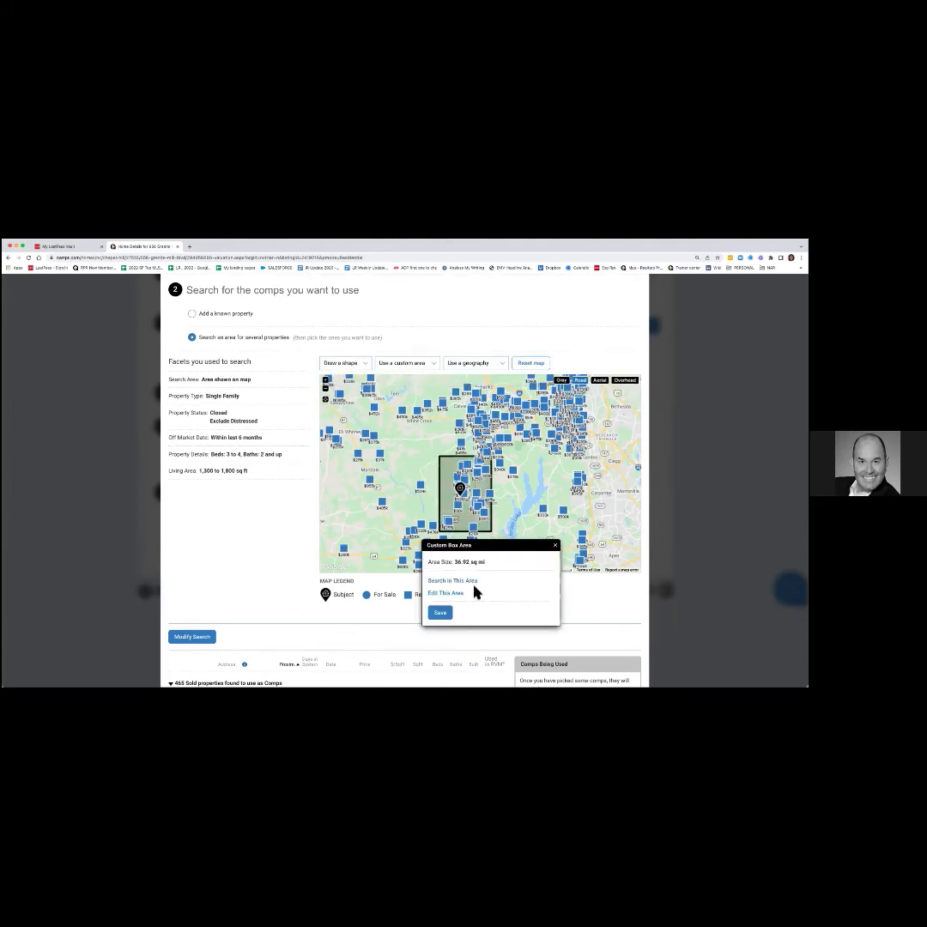
pyautogui.click(468, 582)
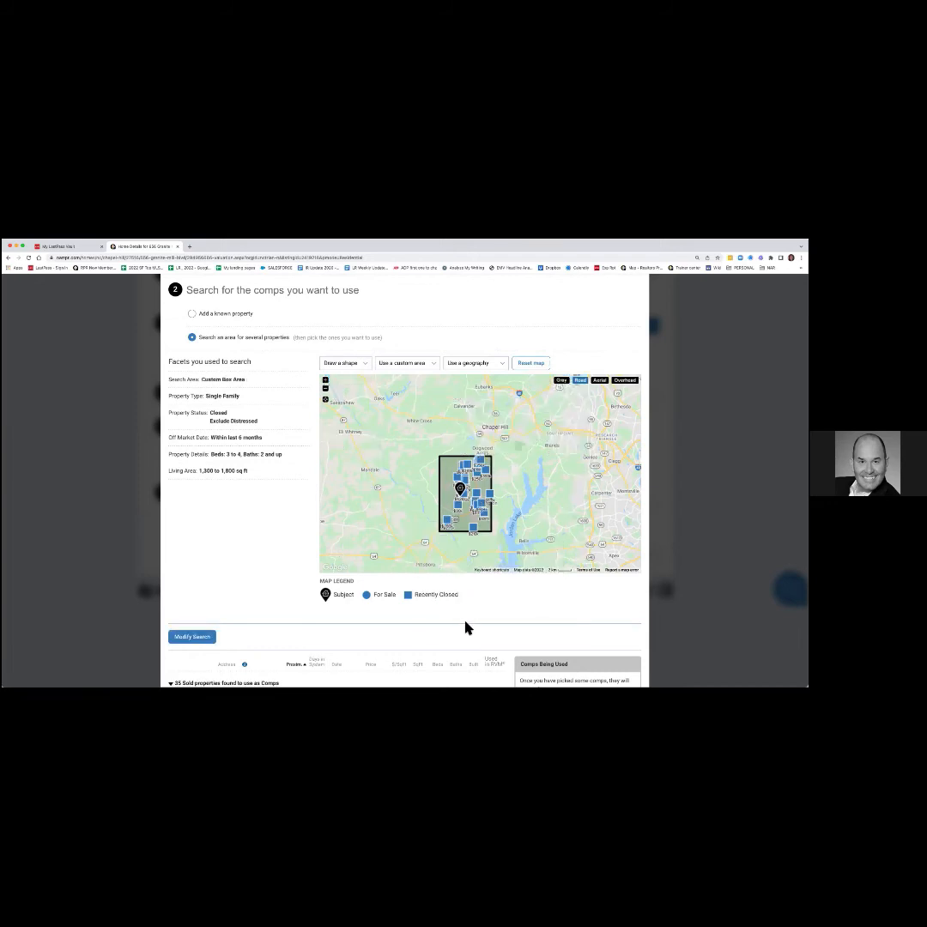
pyautogui.scroll(-5, 468, 630)
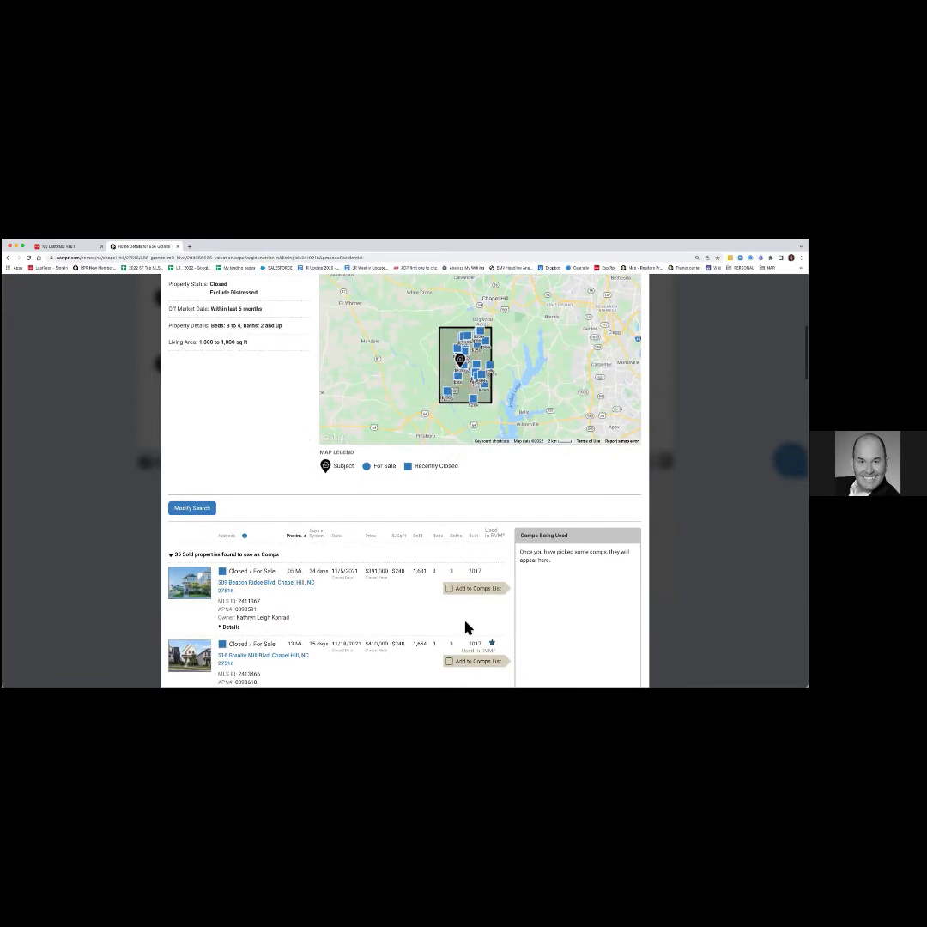
pyautogui.scroll(-2, 468, 629)
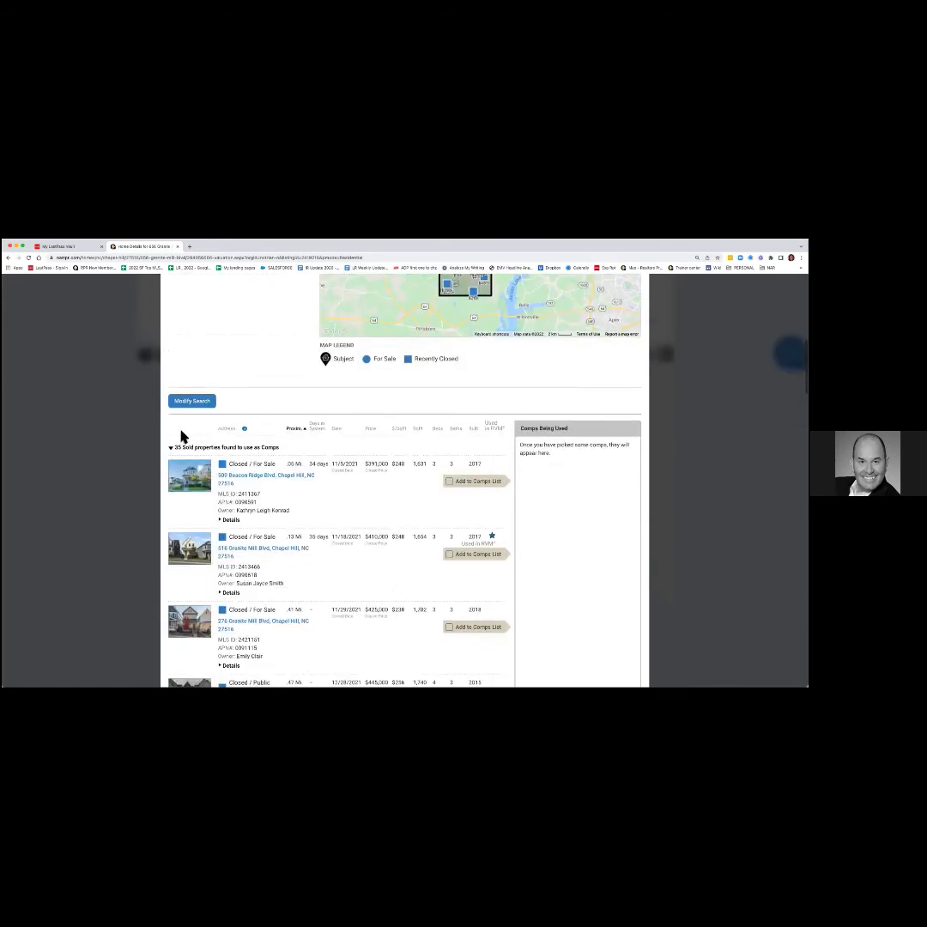
pyautogui.scroll(-3, 317, 545)
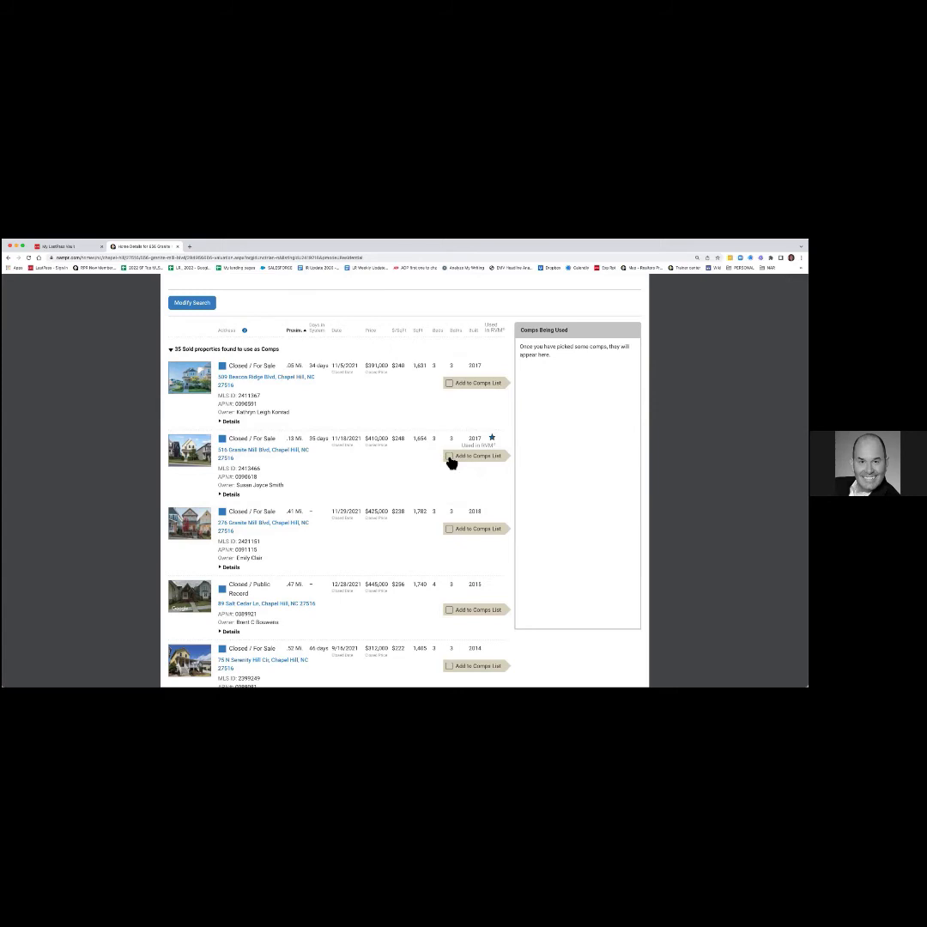
pyautogui.scroll(1, 359, 424)
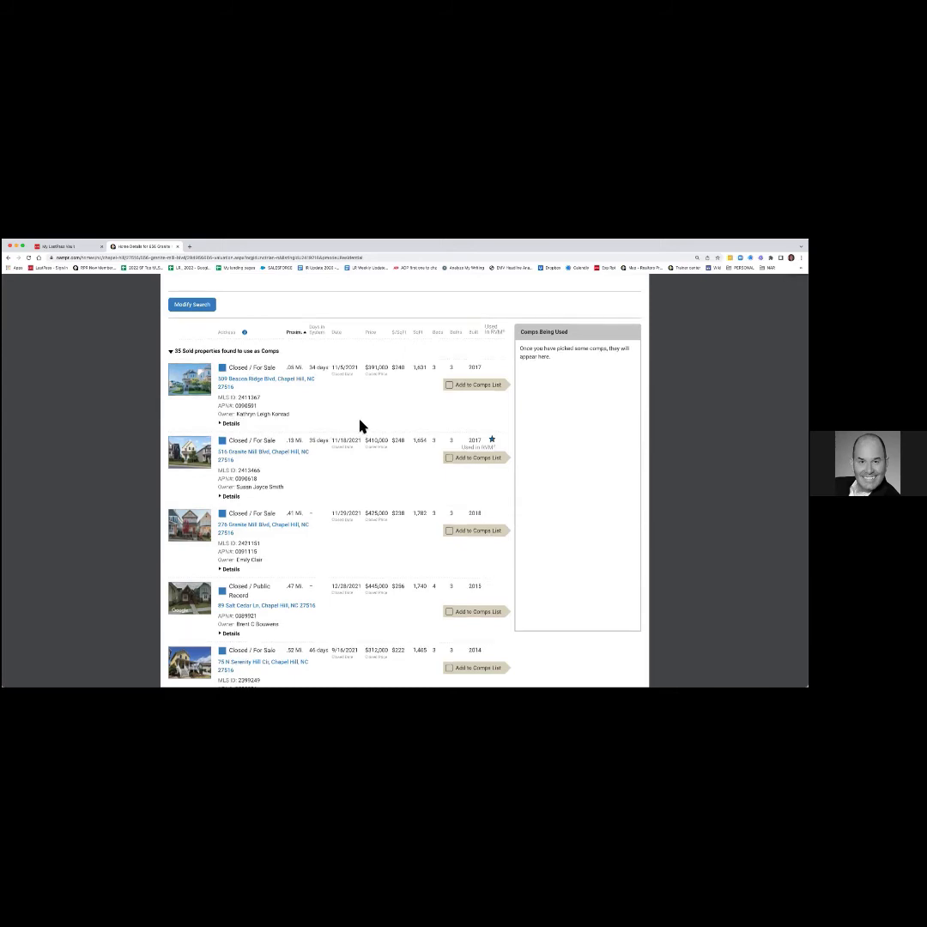
pyautogui.scroll(1, 361, 428)
pyautogui.scroll(-1, 364, 429)
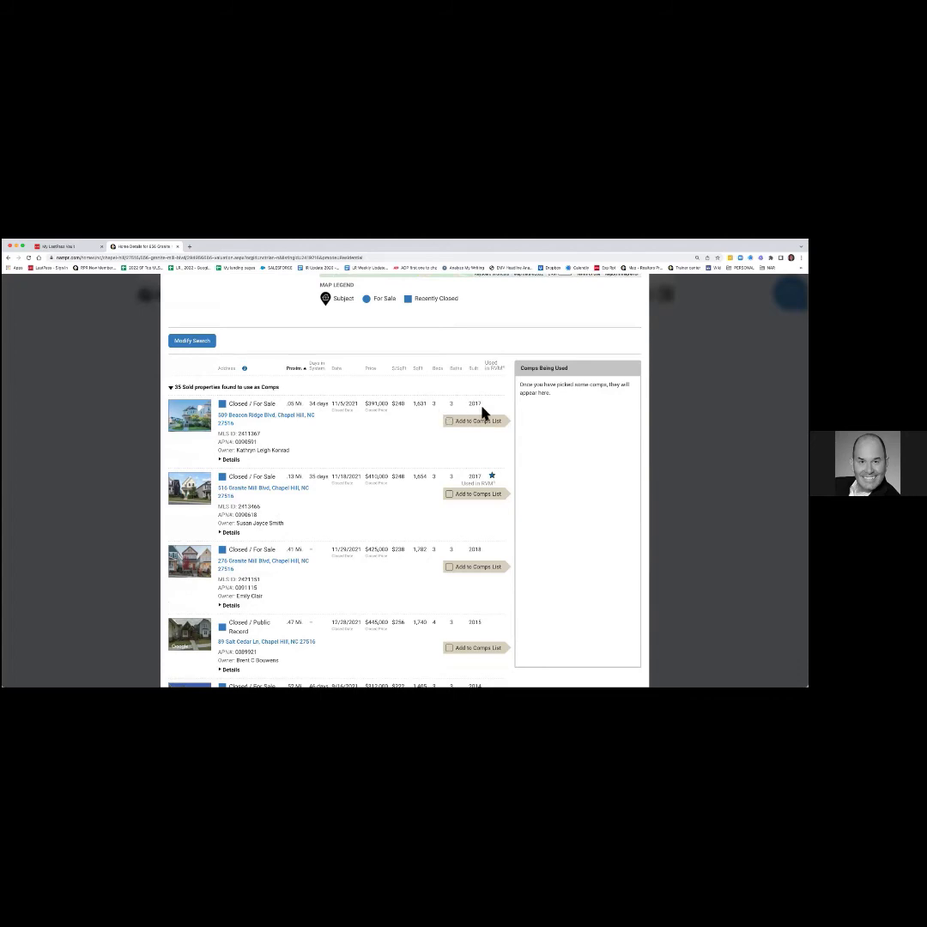
pyautogui.click(229, 460)
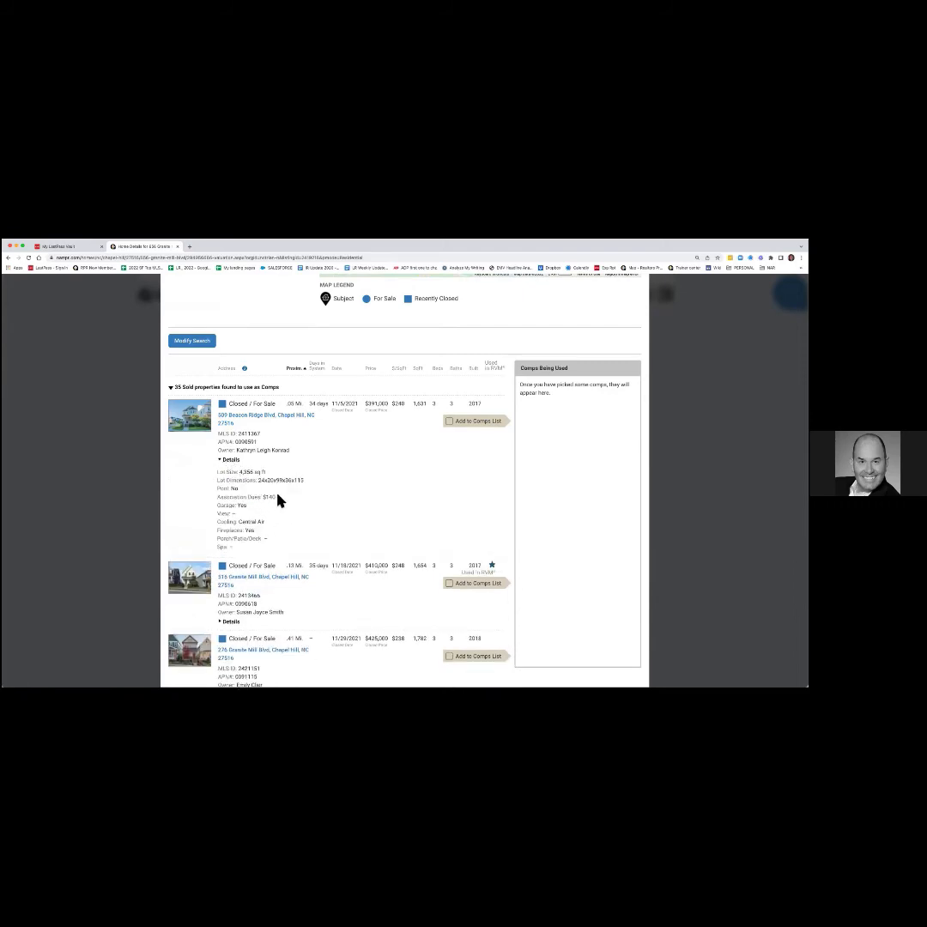
pyautogui.click(243, 420)
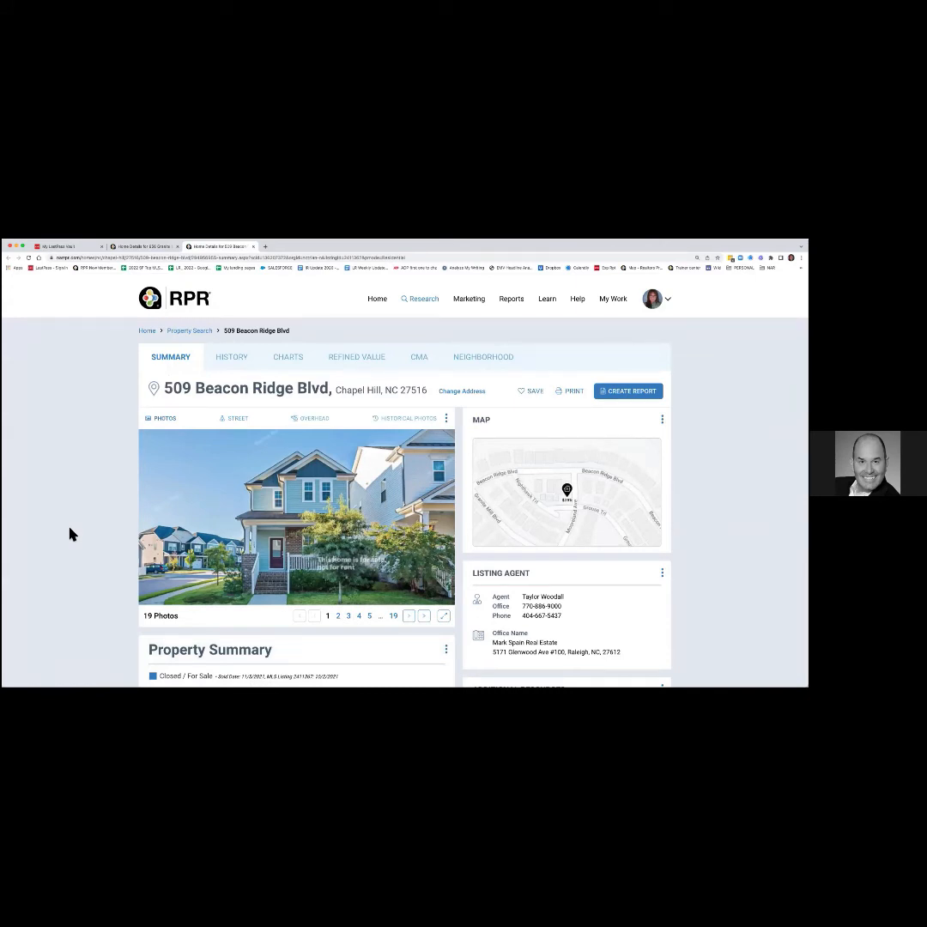
pyautogui.scroll(-4, 72, 534)
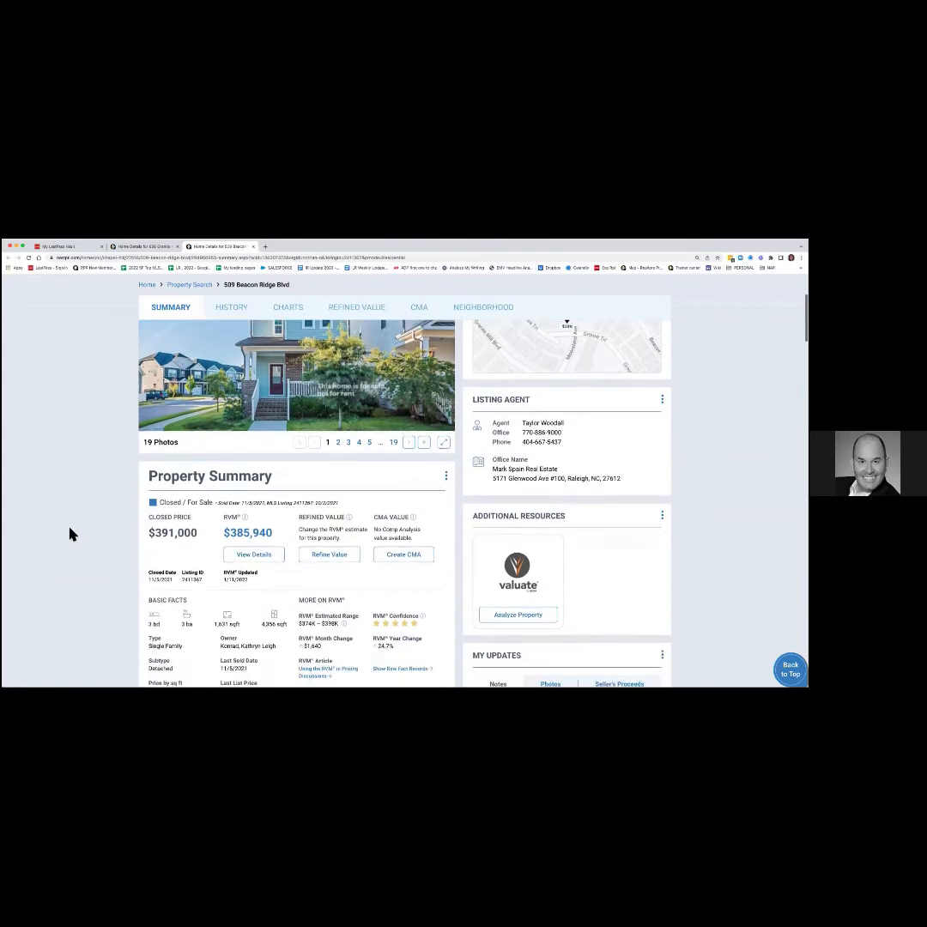
pyautogui.scroll(-1, 72, 534)
pyautogui.scroll(-5, 72, 534)
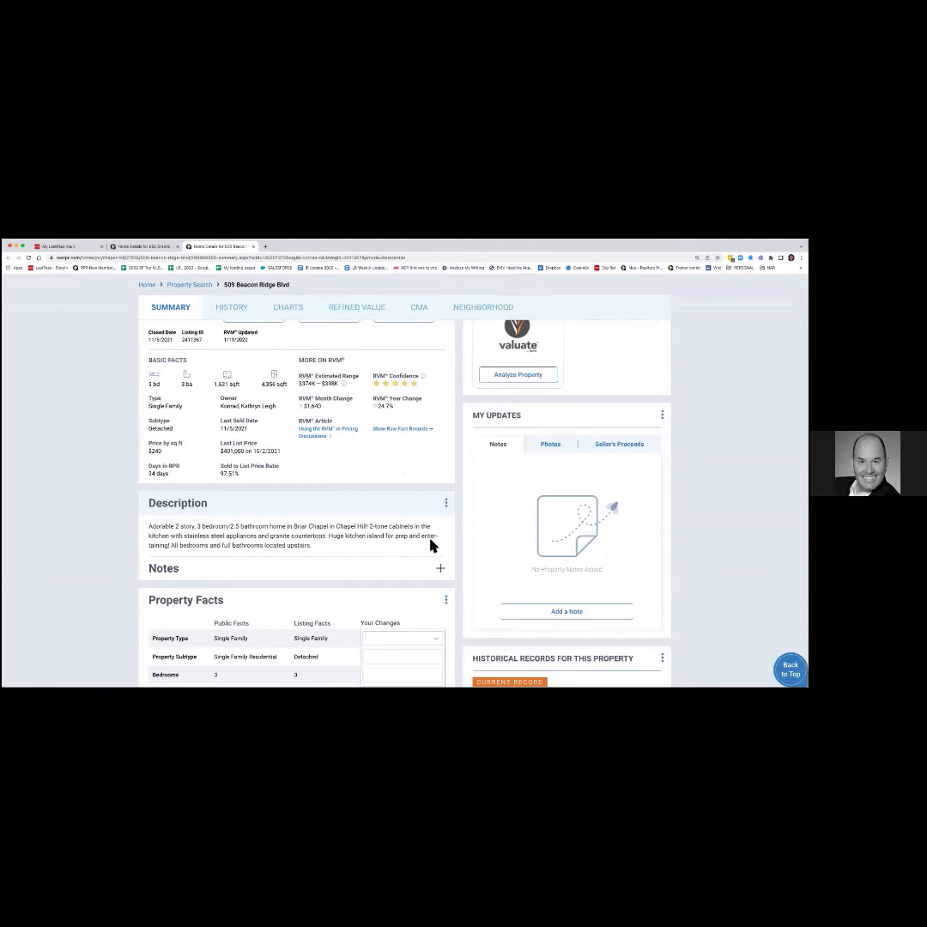
pyautogui.scroll(5, 380, 554)
pyautogui.scroll(3, 390, 547)
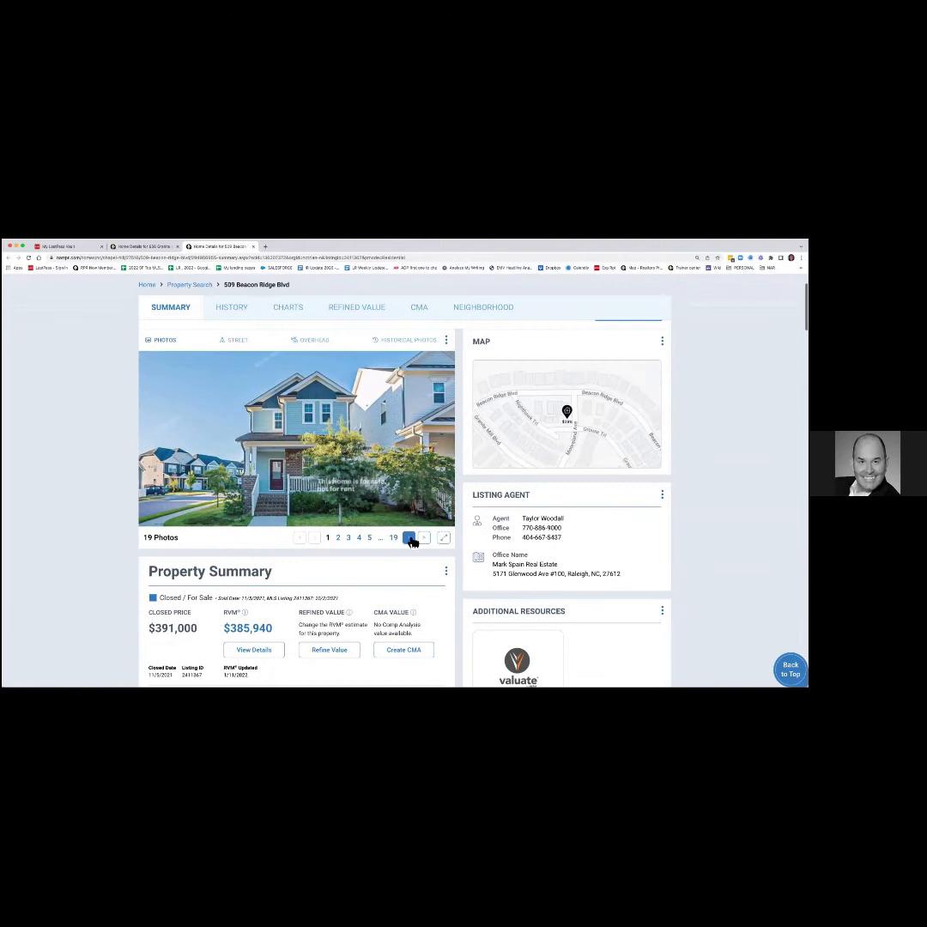
# Page through five listing photos, then go back to the comps results tab.
pyautogui.click(409, 537)
pyautogui.click(410, 537)
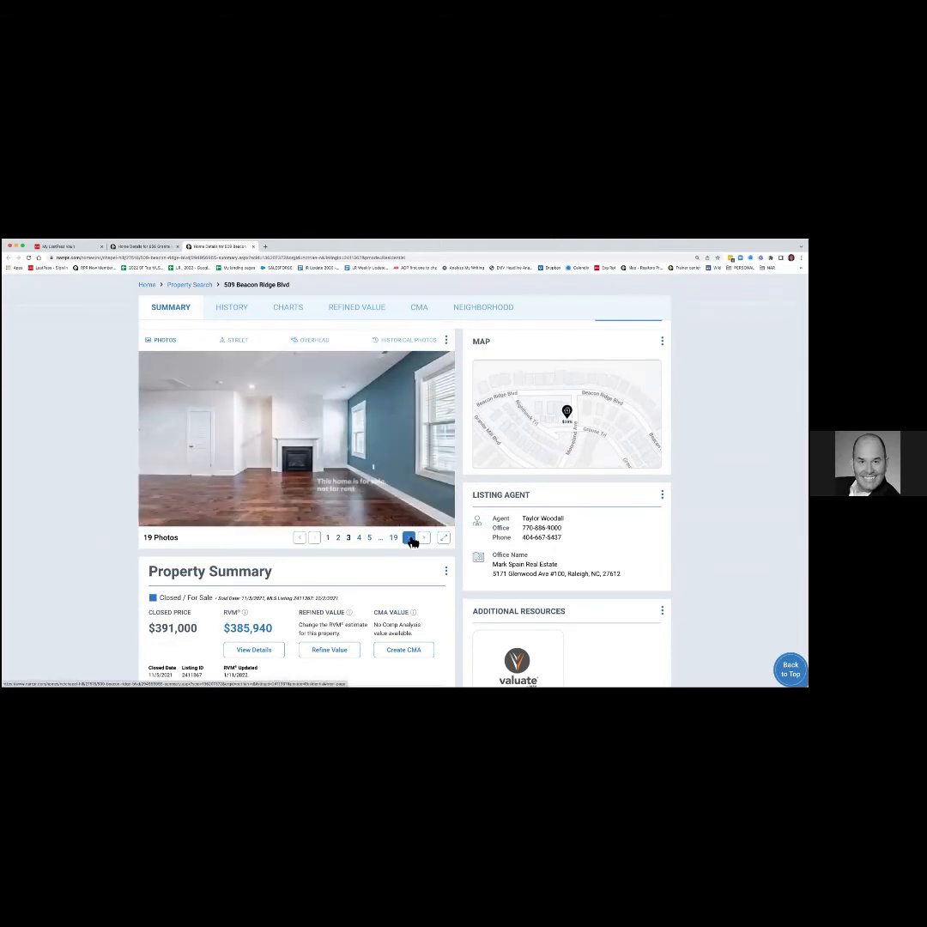
pyautogui.click(410, 538)
pyautogui.click(409, 537)
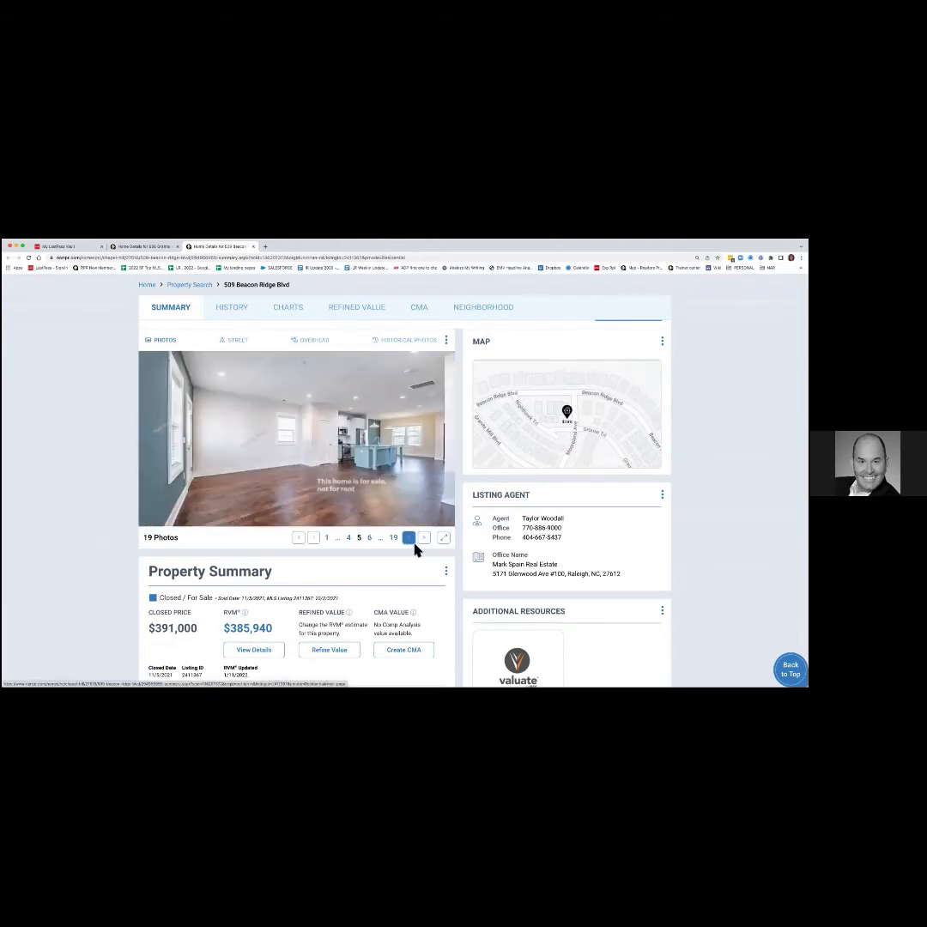
pyautogui.click(412, 540)
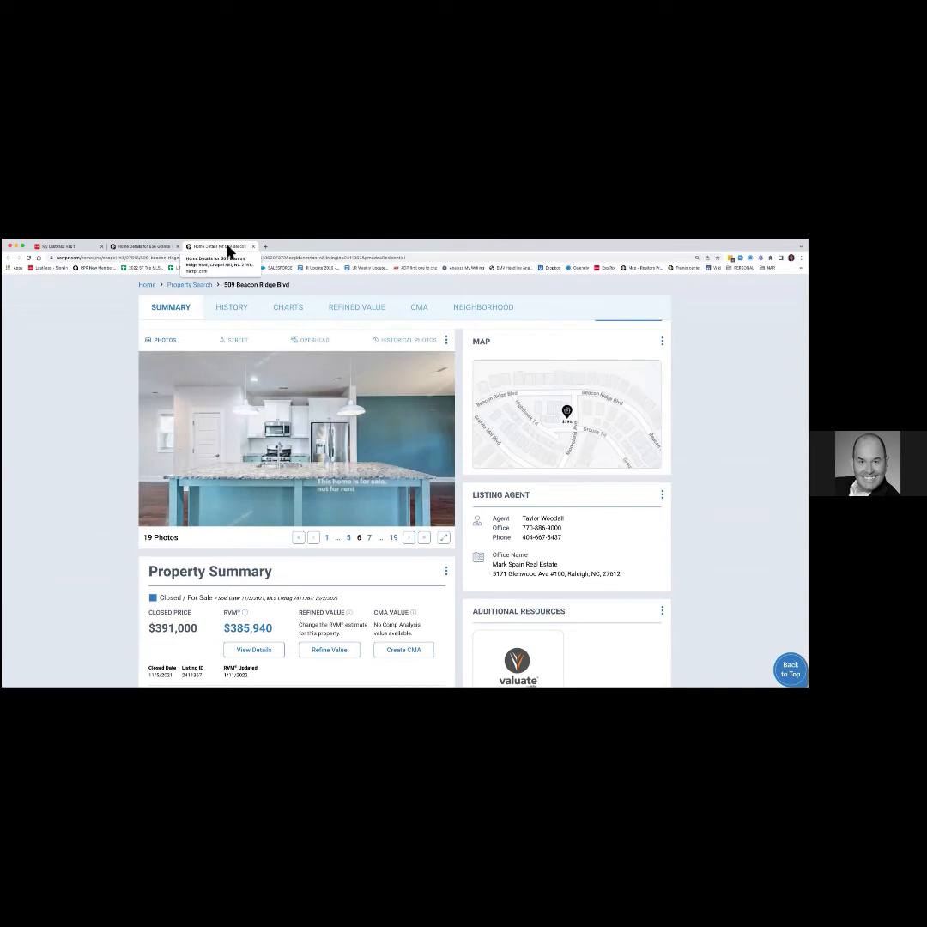
pyautogui.click(151, 248)
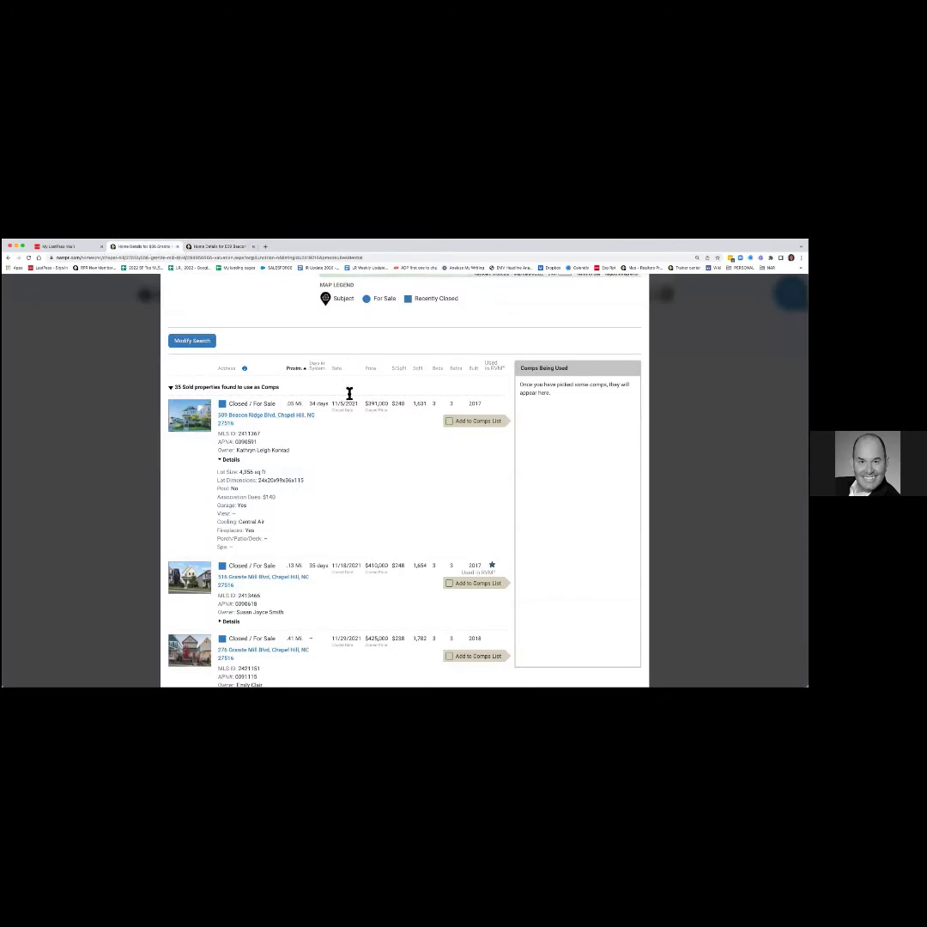
pyautogui.click(447, 422)
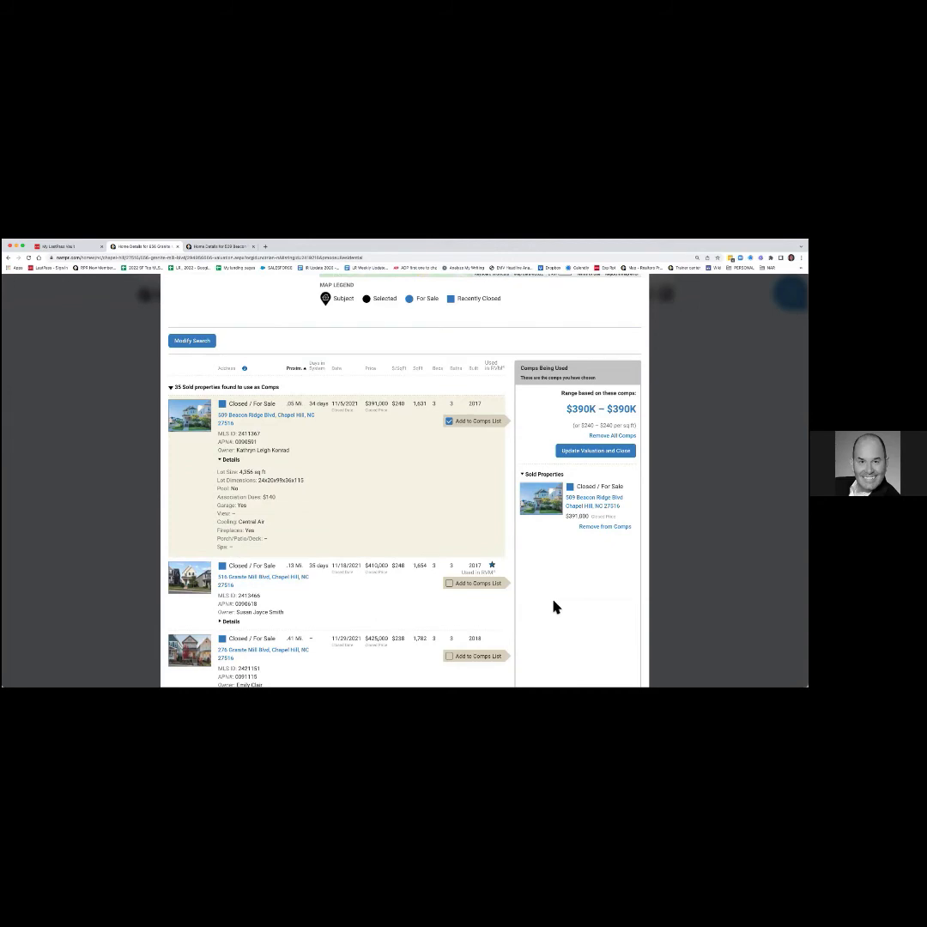
pyautogui.scroll(-1, 571, 583)
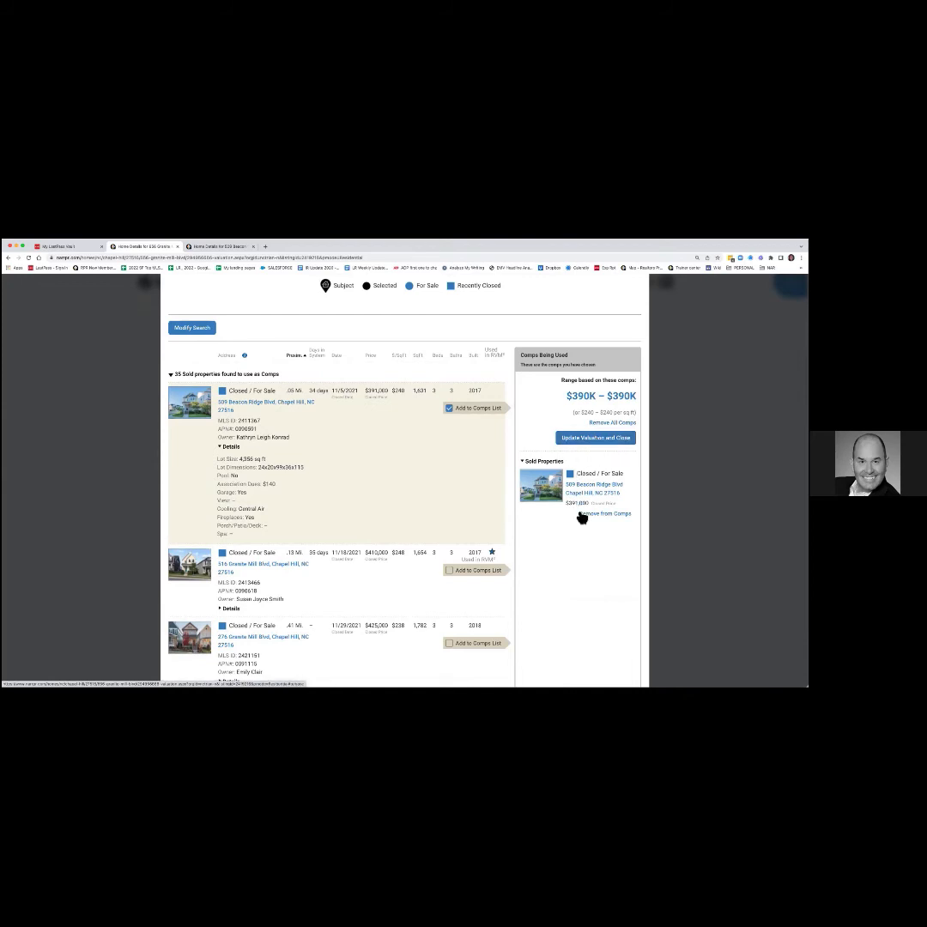
pyautogui.moveTo(566, 396); pyautogui.dragTo(638, 404)
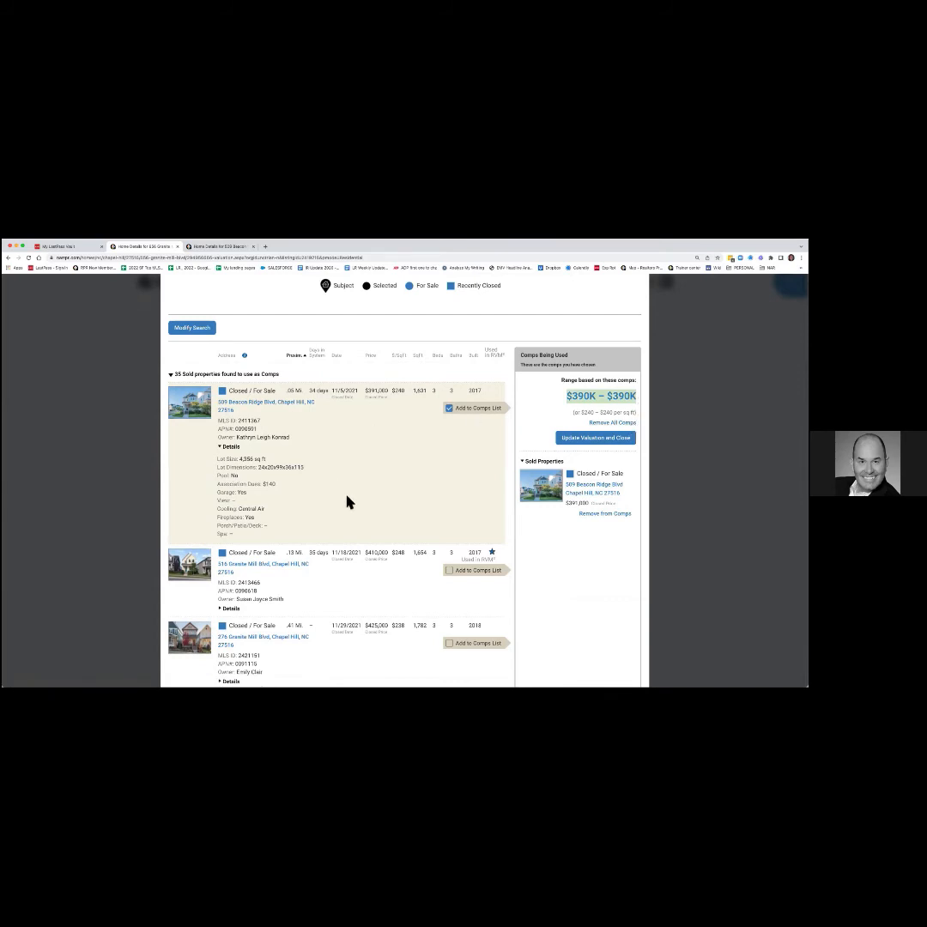
pyautogui.scroll(-5, 347, 500)
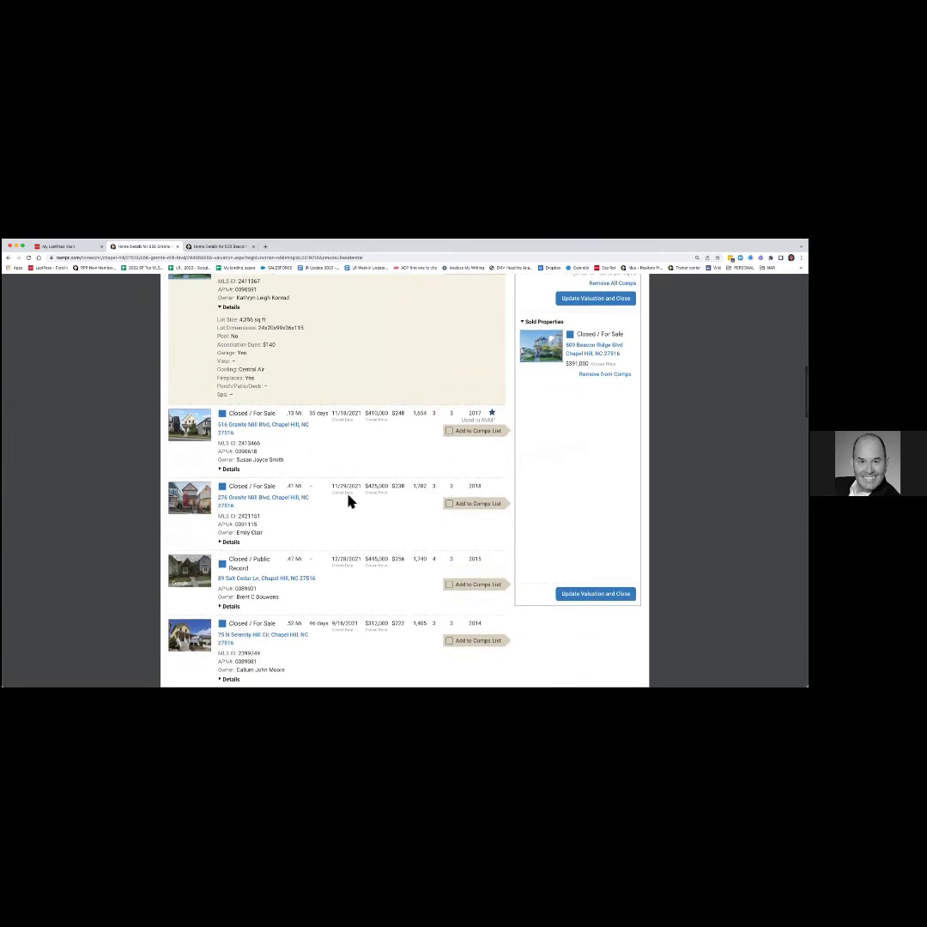
pyautogui.scroll(1, 348, 502)
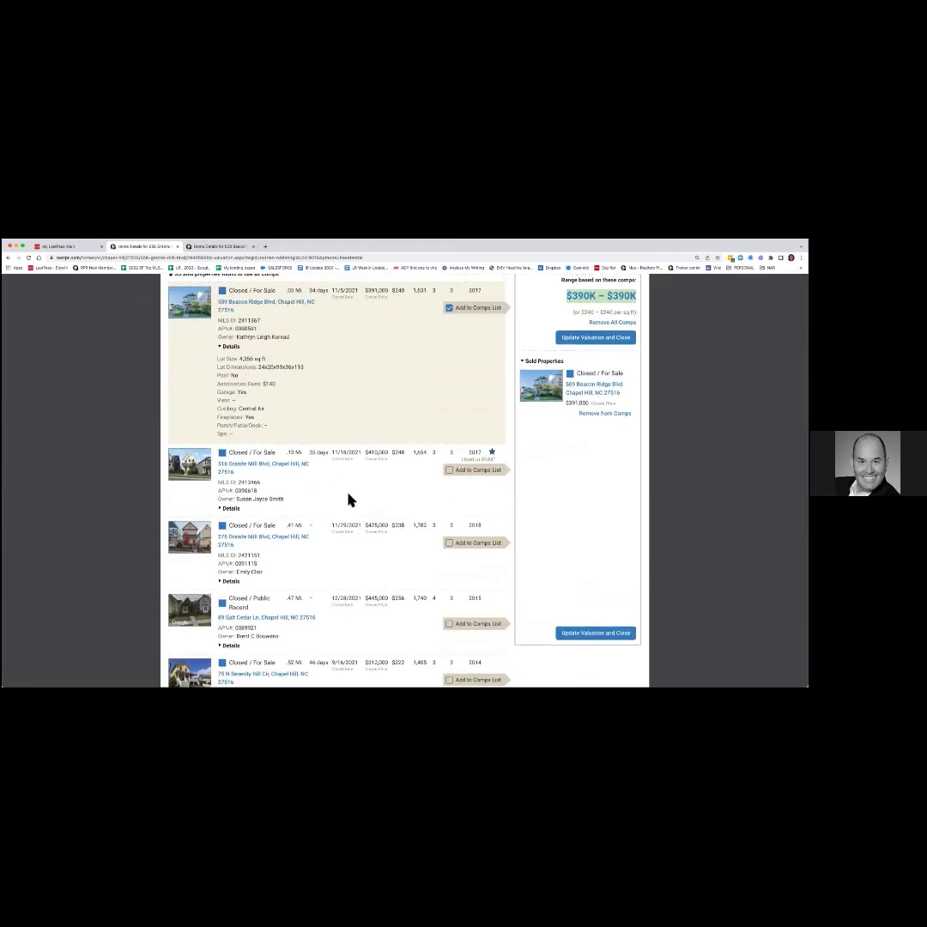
pyautogui.click(449, 470)
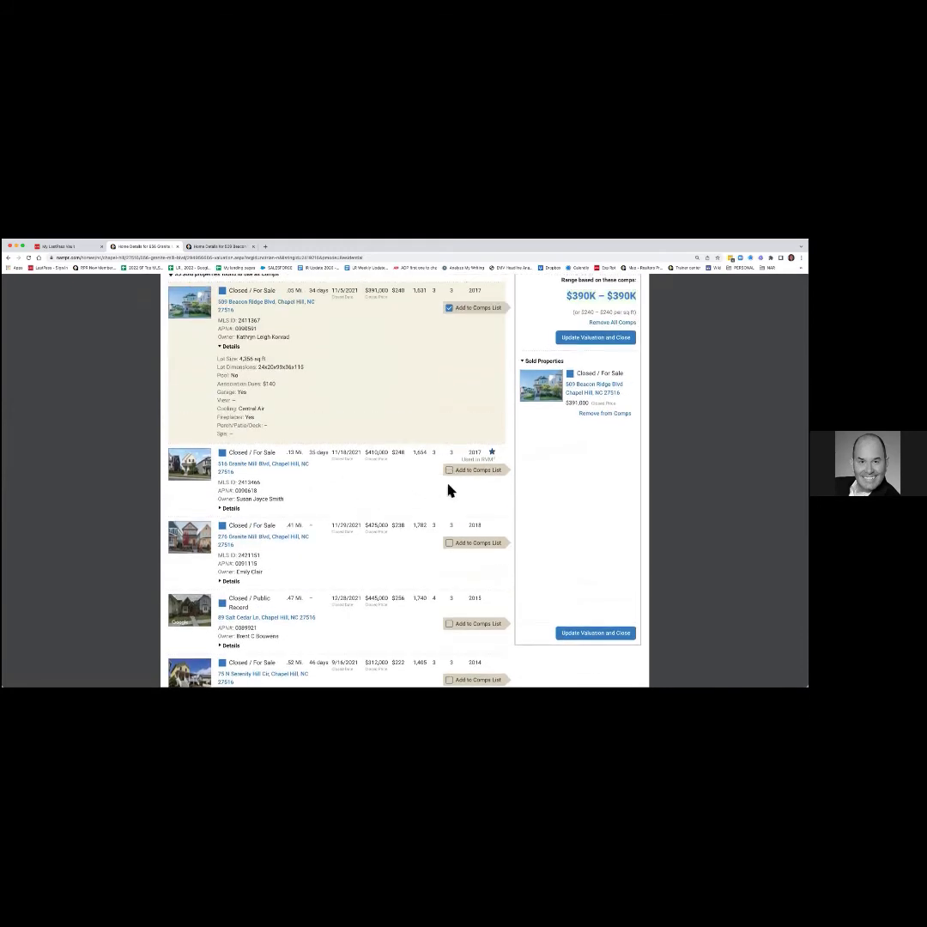
pyautogui.click(450, 543)
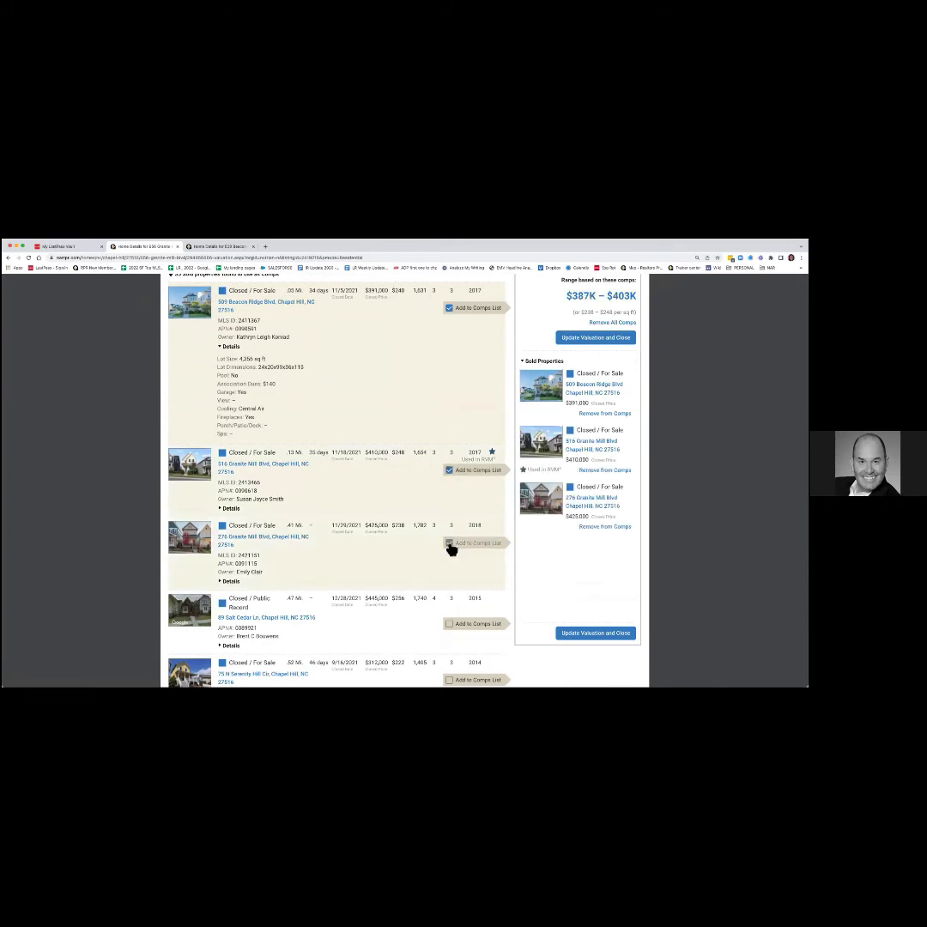
pyautogui.scroll(-3, 425, 572)
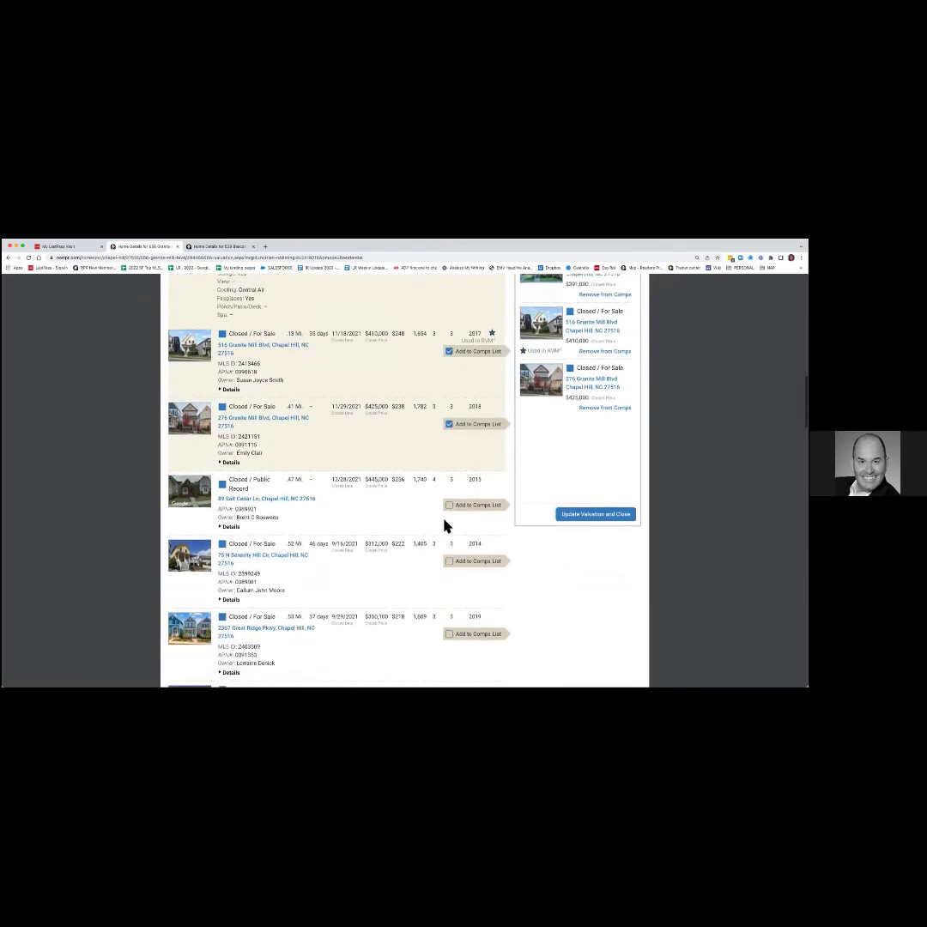
pyautogui.click(449, 502)
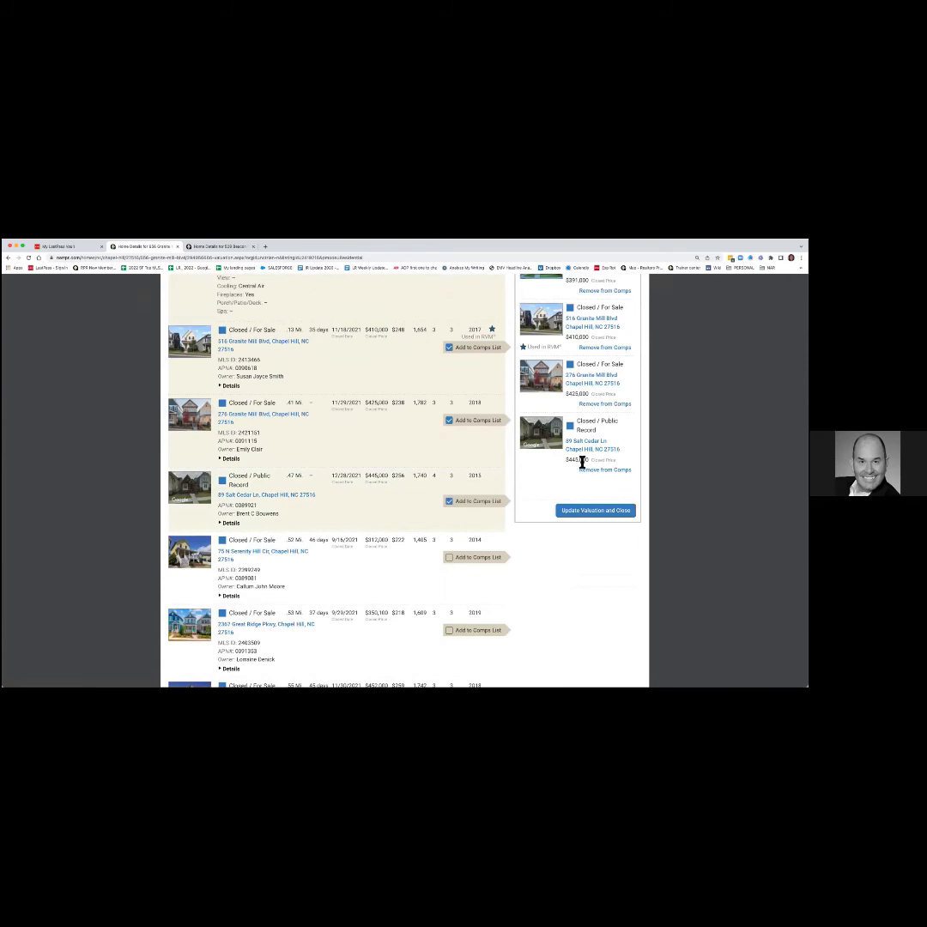
pyautogui.scroll(2, 583, 464)
pyautogui.scroll(3, 585, 464)
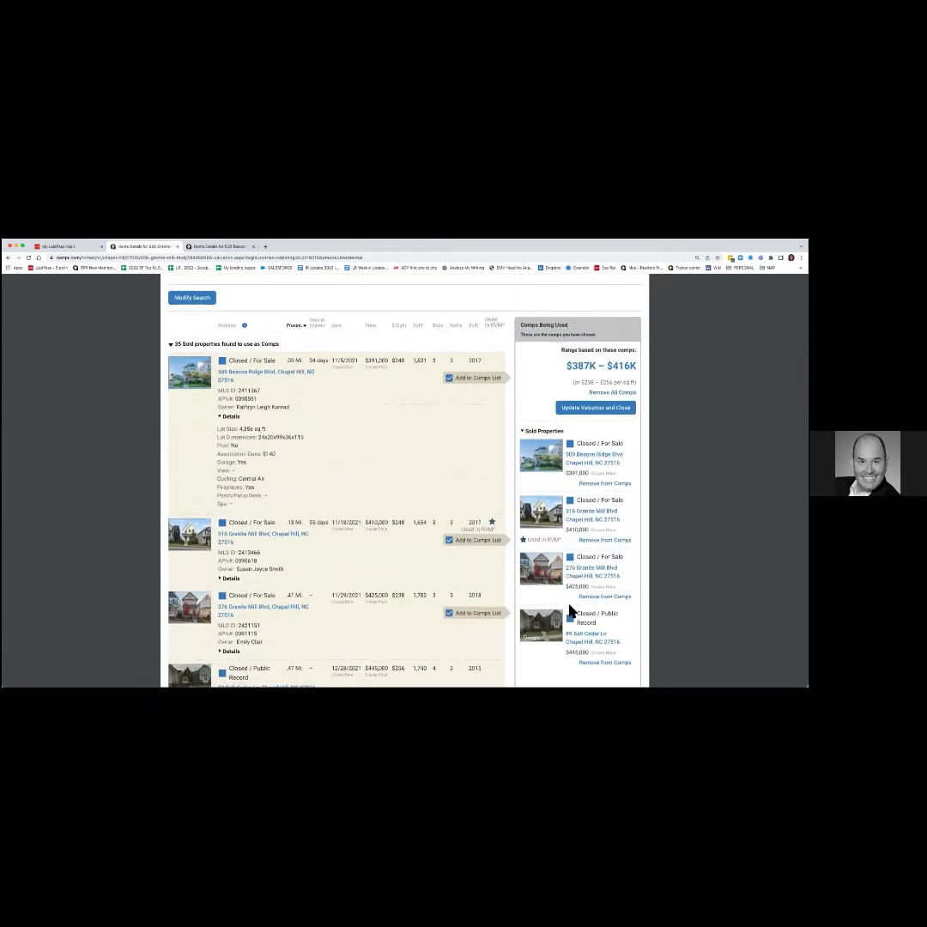
pyautogui.scroll(-2, 572, 611)
pyautogui.scroll(-1, 550, 614)
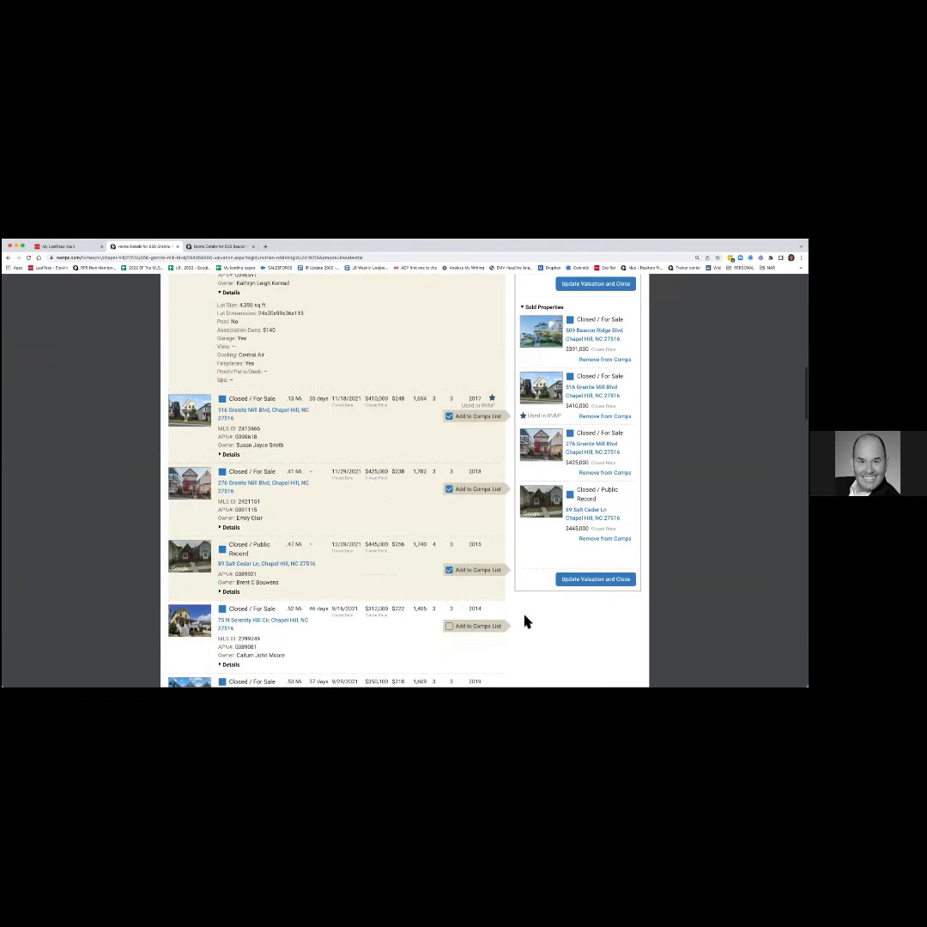
pyautogui.click(449, 626)
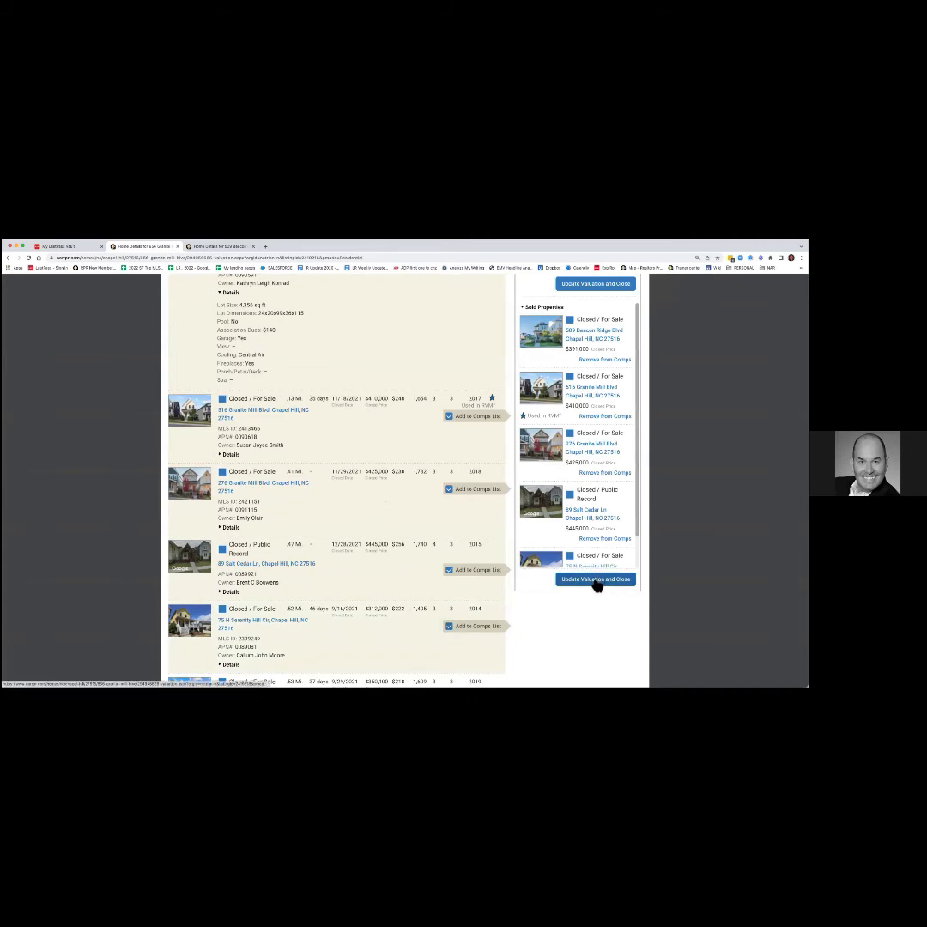
pyautogui.scroll(3, 595, 586)
pyautogui.scroll(-2, 596, 599)
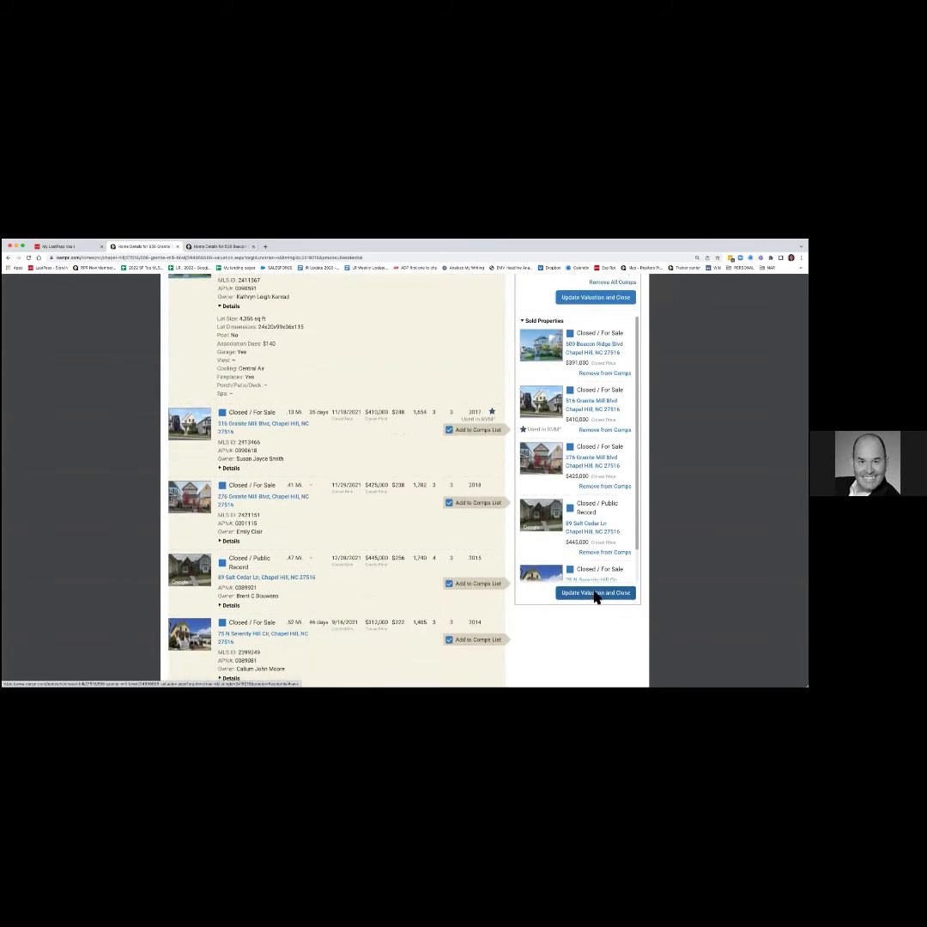
pyautogui.click(595, 593)
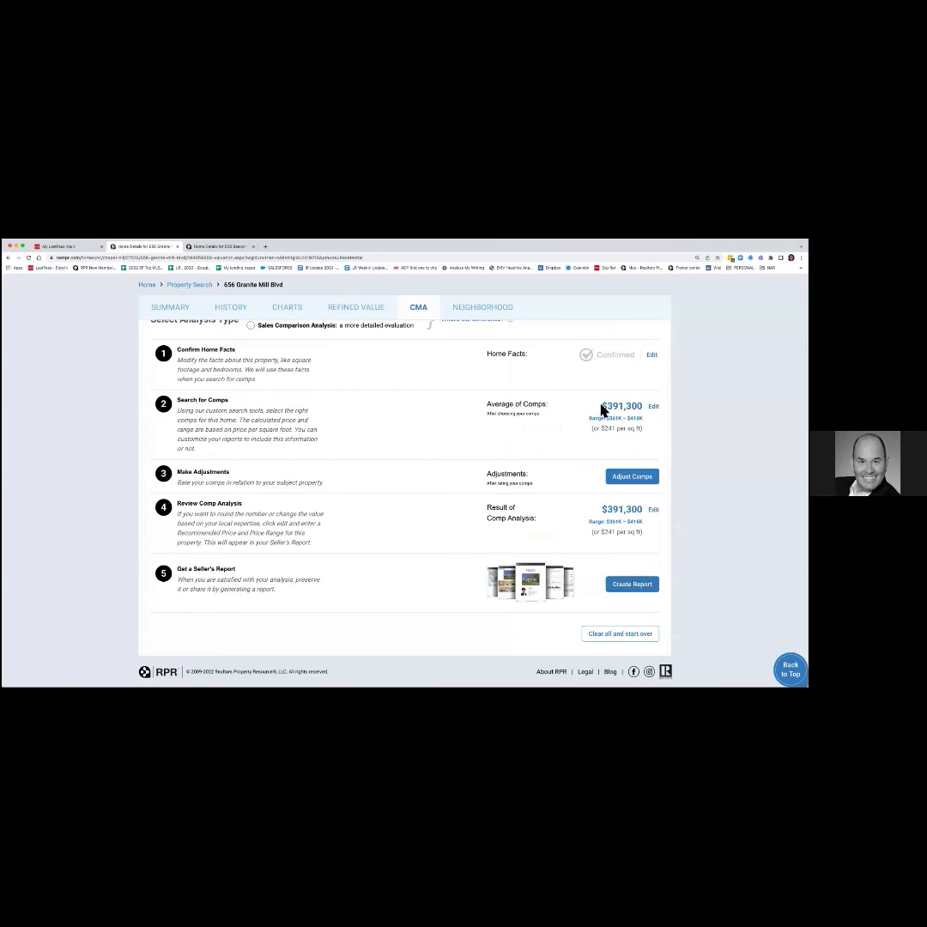
# Highlight the $391,300 comps average and the $241 per sq ft figure.
pyautogui.moveTo(600, 408); pyautogui.dragTo(644, 408)
pyautogui.moveTo(643, 428); pyautogui.dragTo(589, 434)
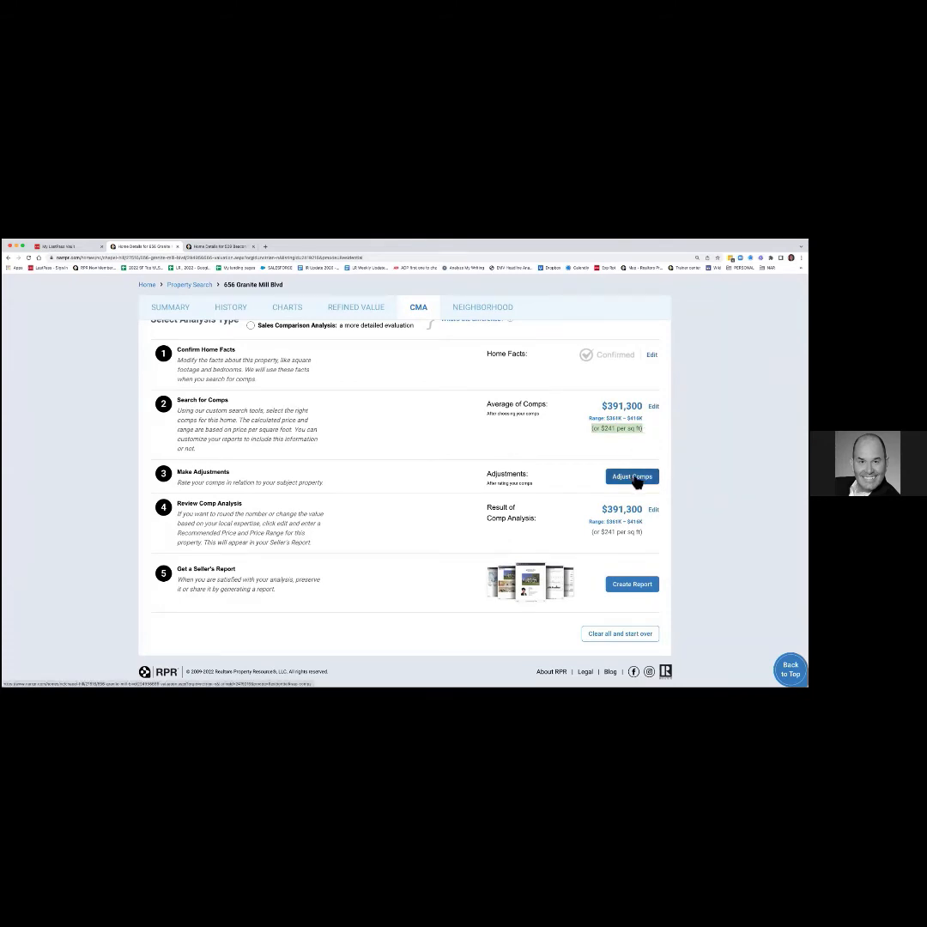
pyautogui.click(635, 479)
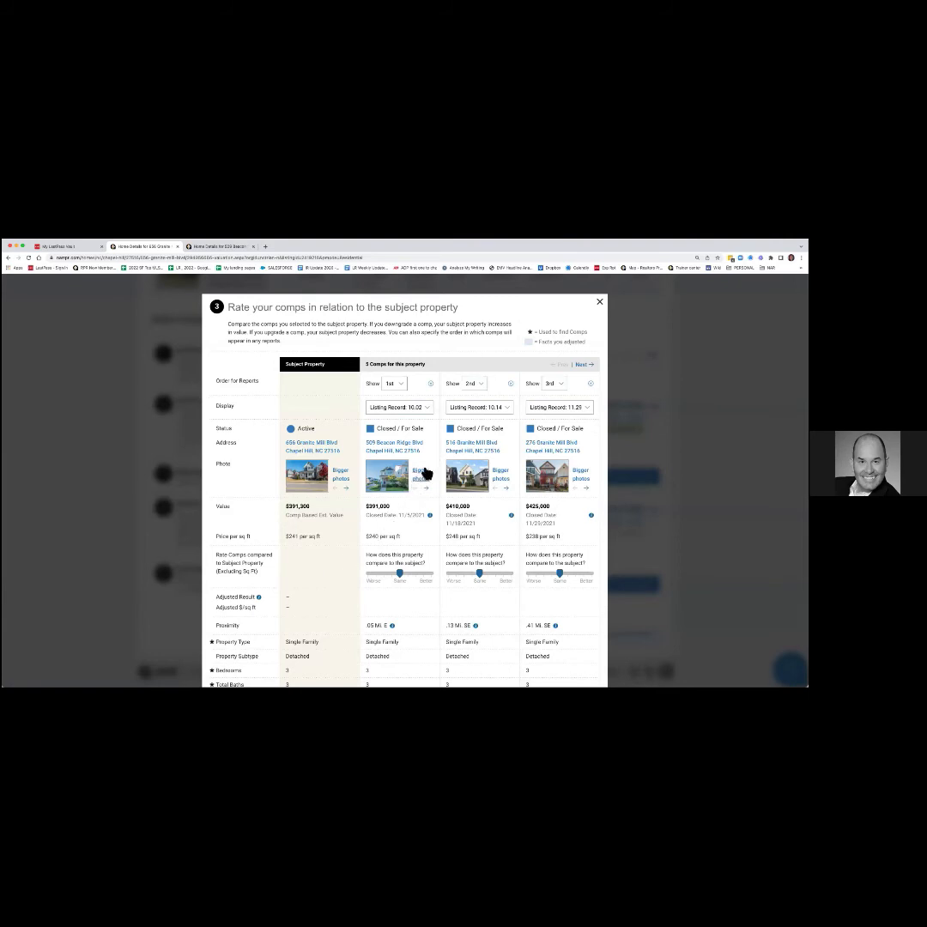
pyautogui.click(428, 408)
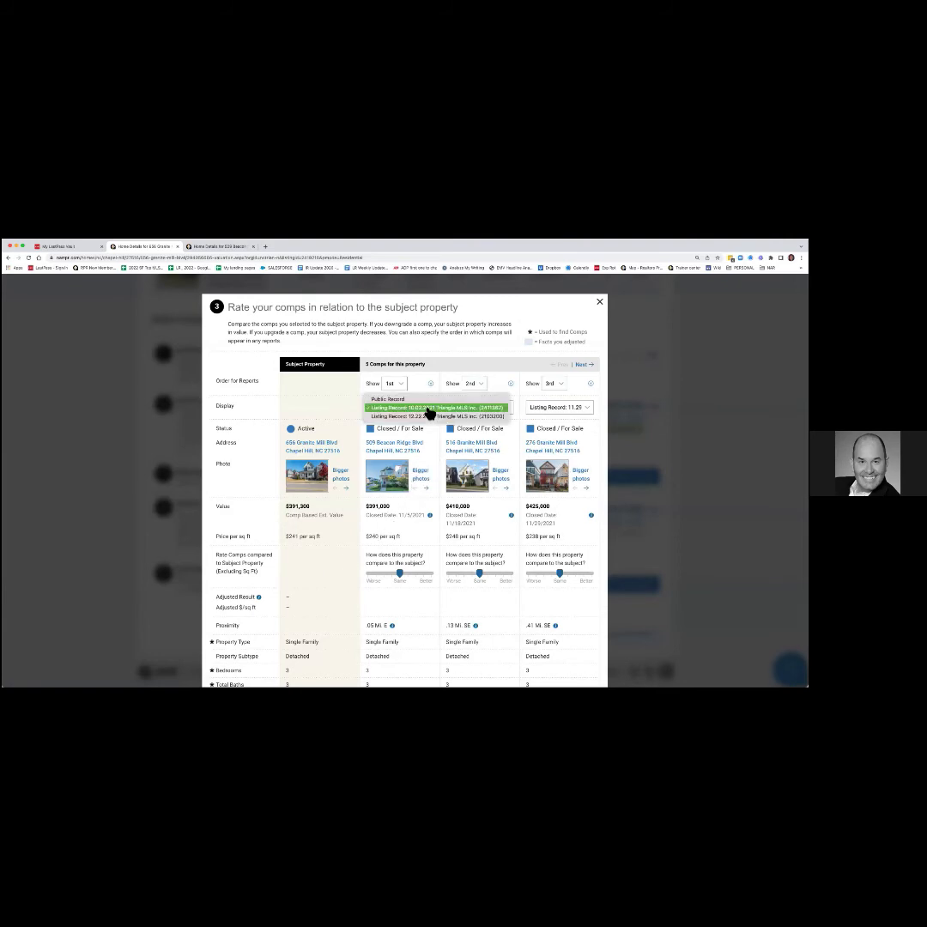
pyautogui.click(429, 415)
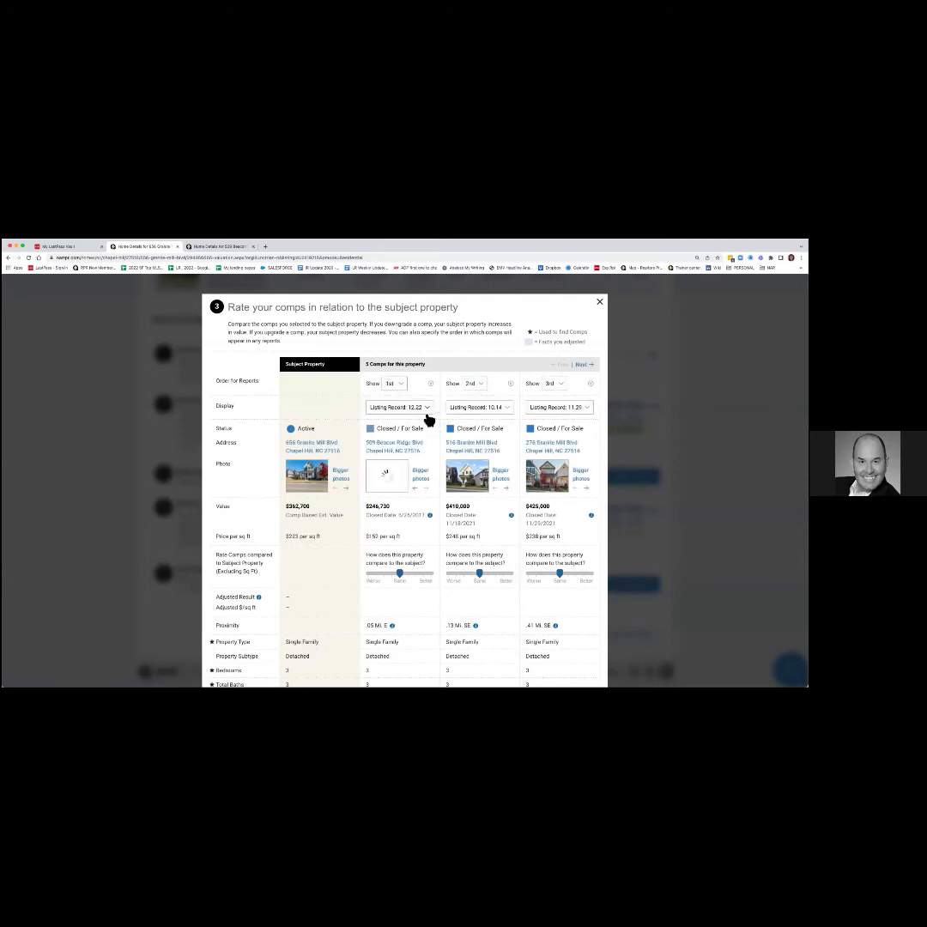
pyautogui.click(428, 410)
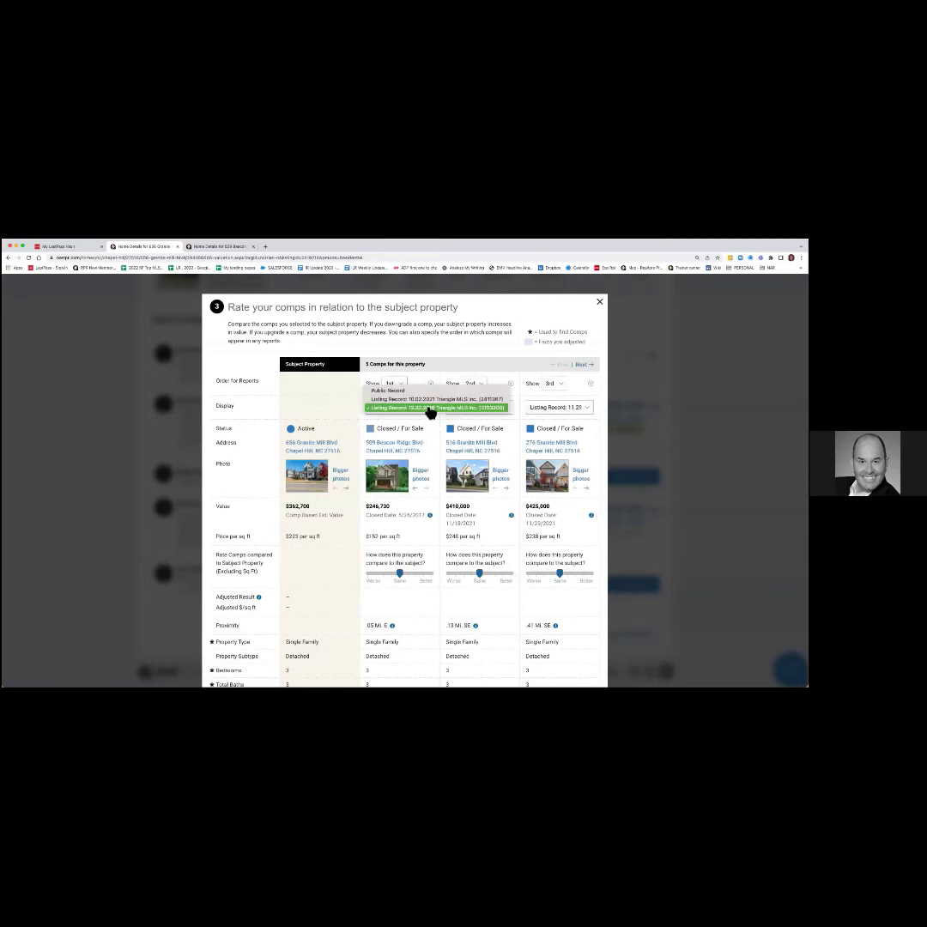
pyautogui.click(429, 408)
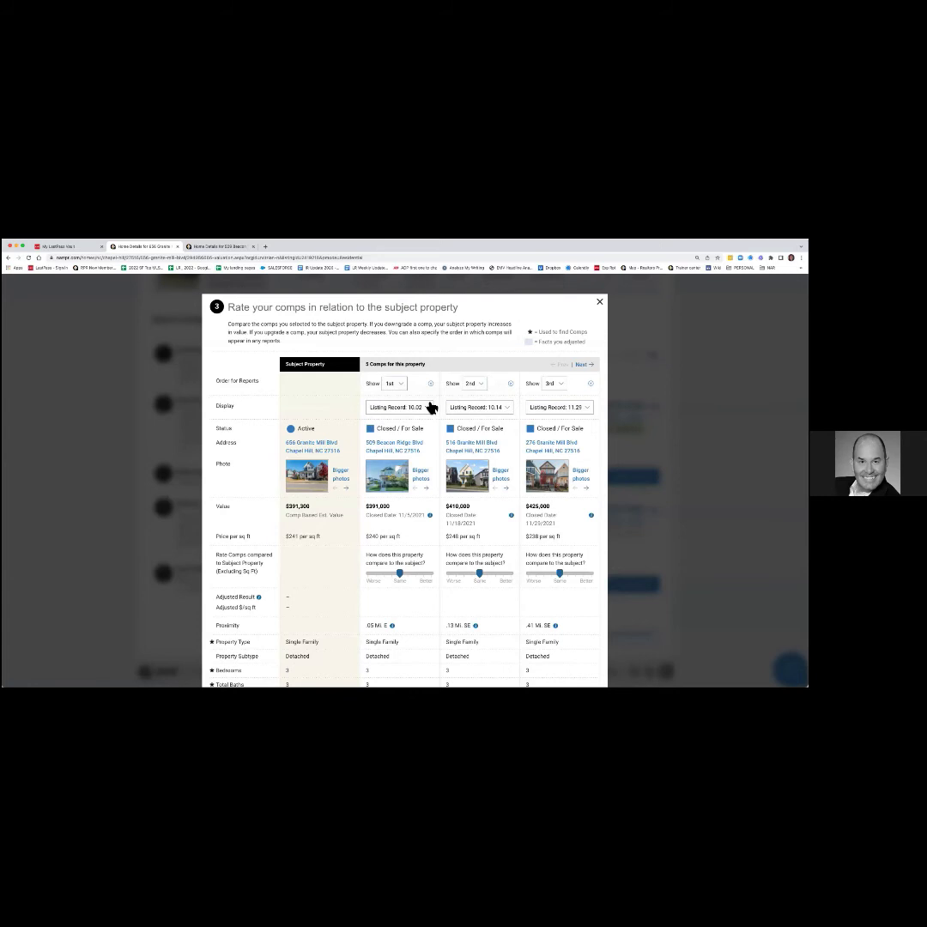
pyautogui.click(429, 409)
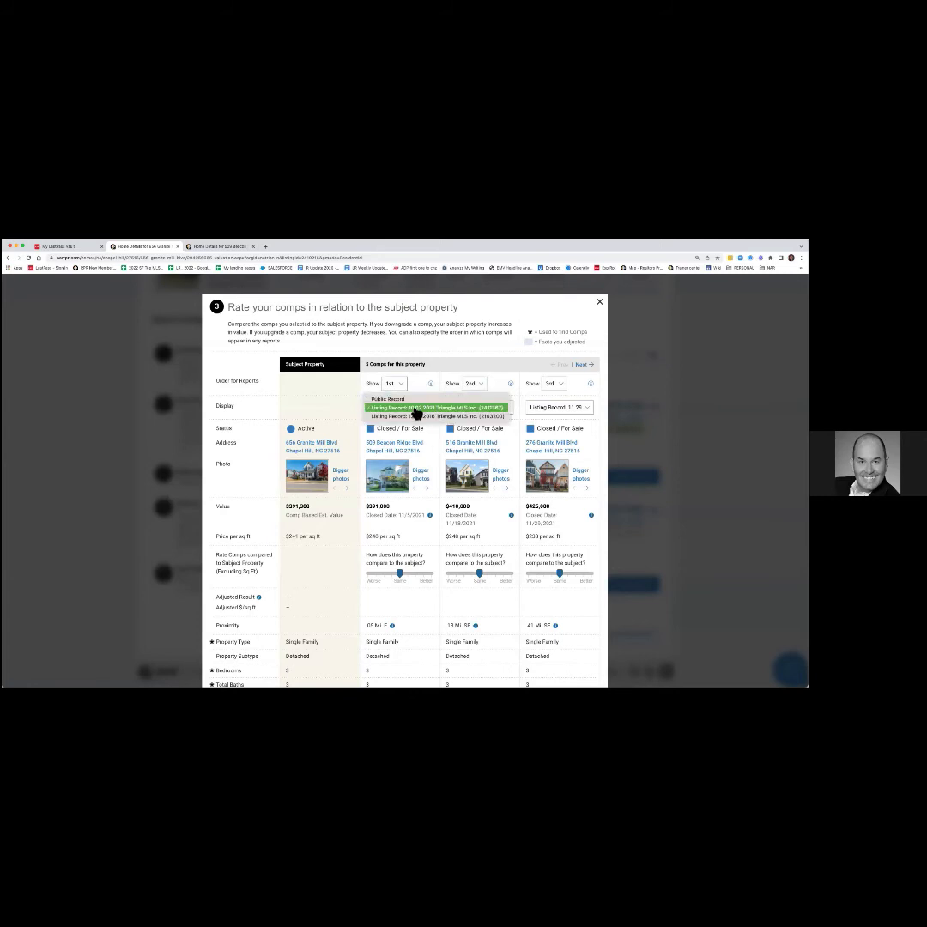
pyautogui.click(416, 410)
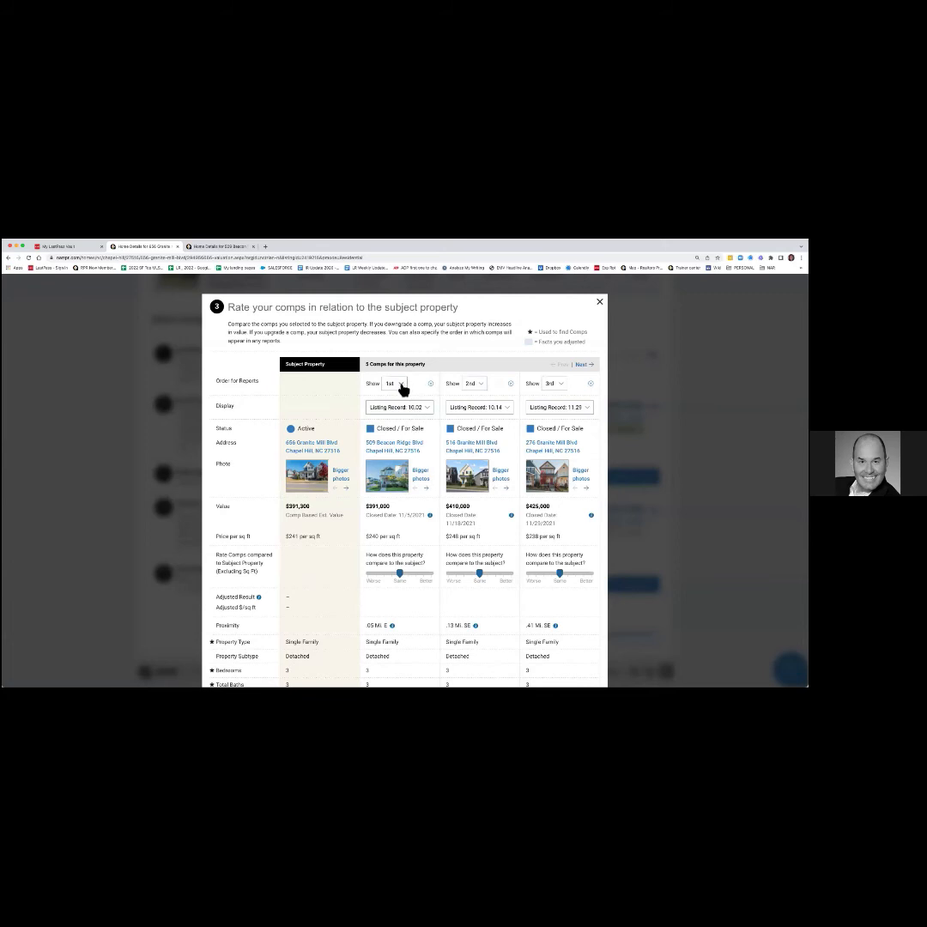
pyautogui.click(556, 386)
pyautogui.click(552, 367)
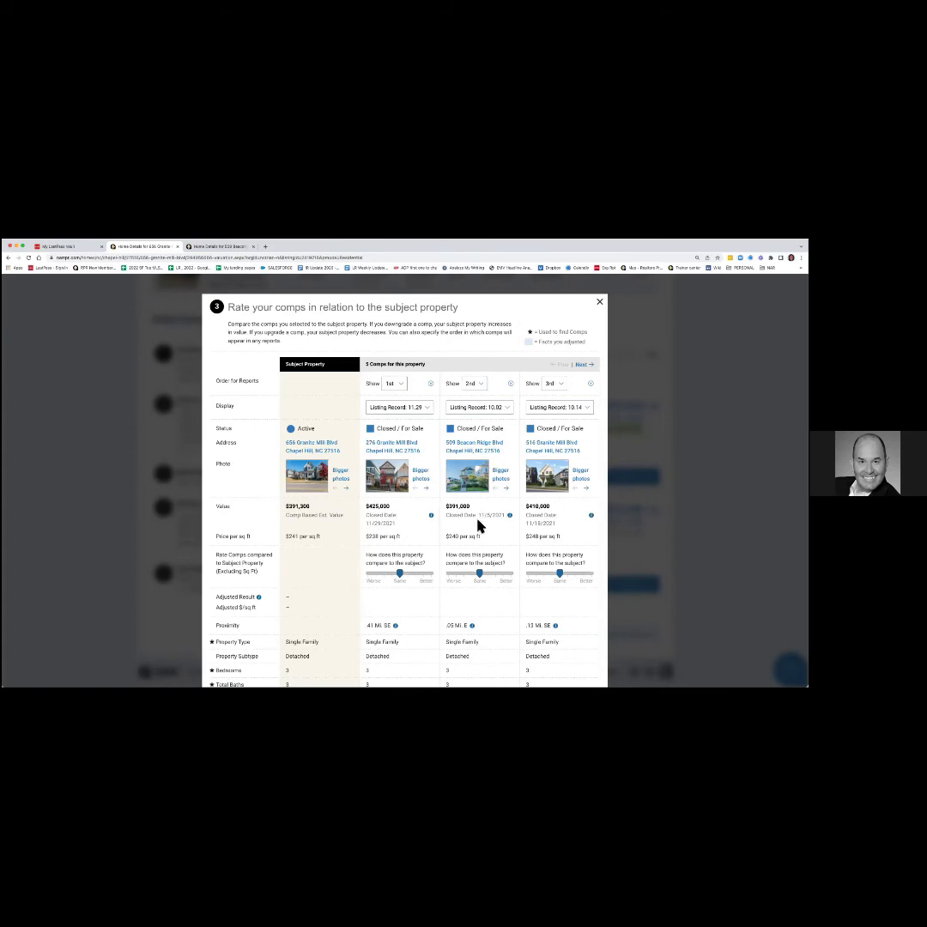
pyautogui.scroll(-2, 478, 525)
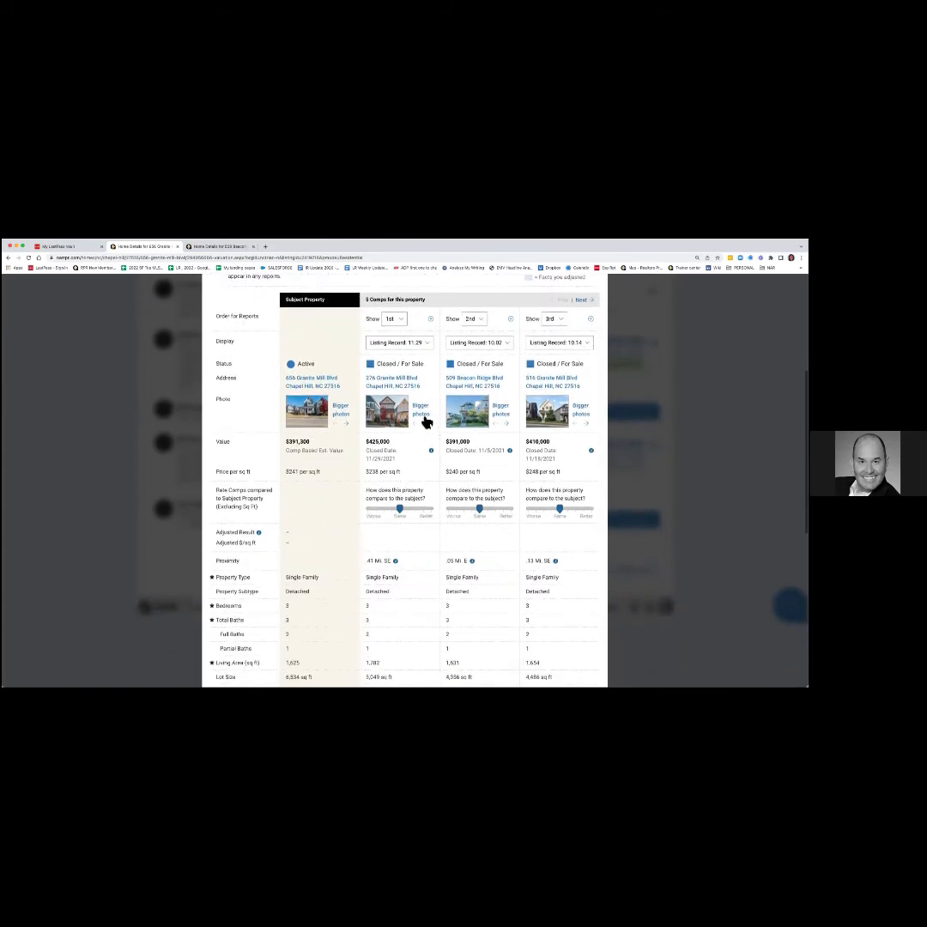
pyautogui.click(421, 413)
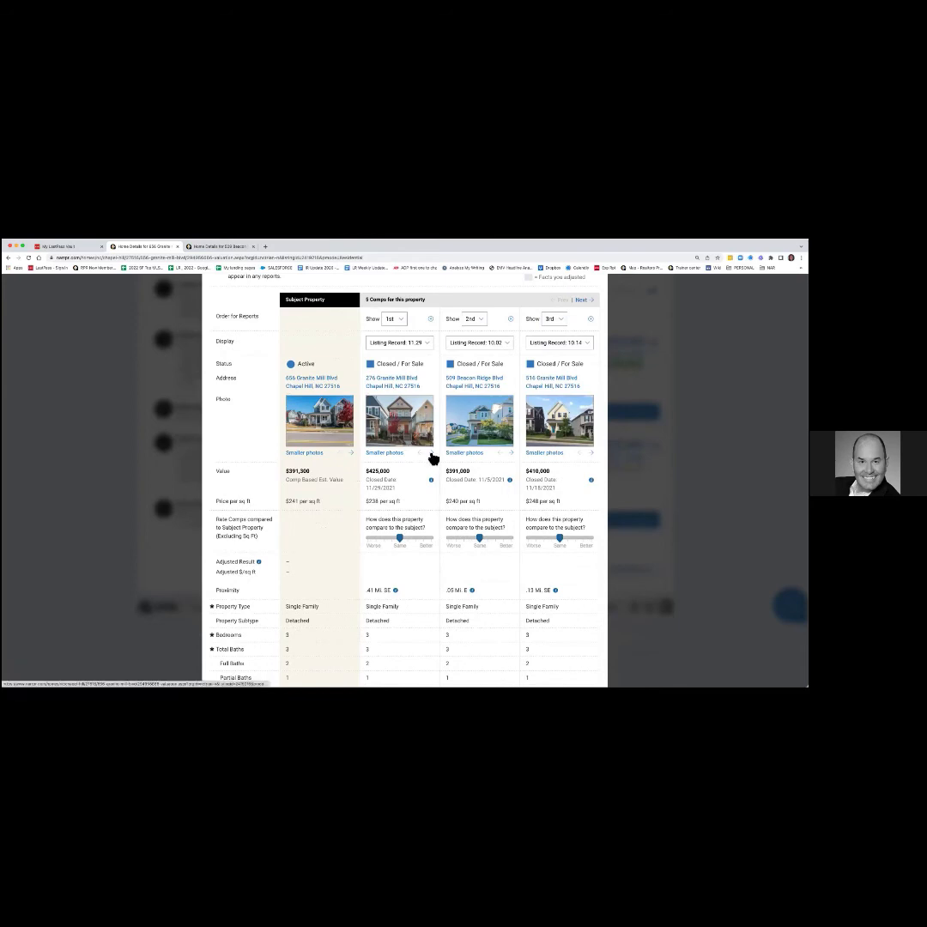
pyautogui.click(430, 454)
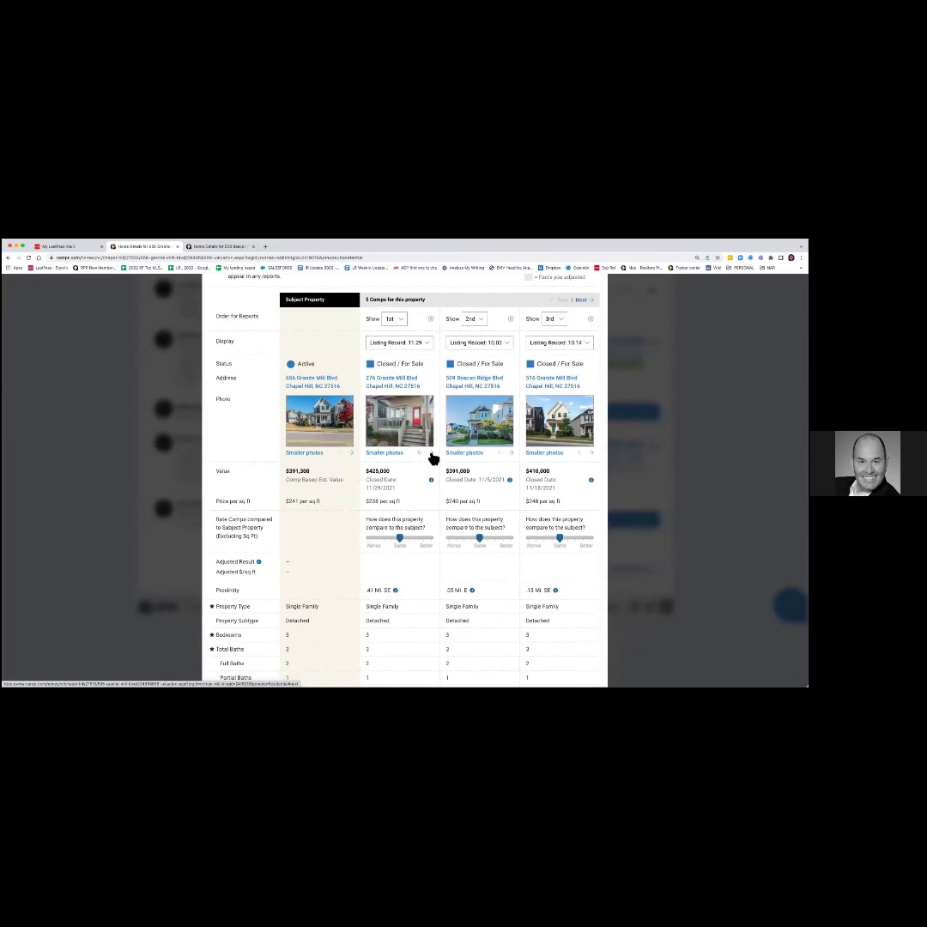
pyautogui.click(350, 453)
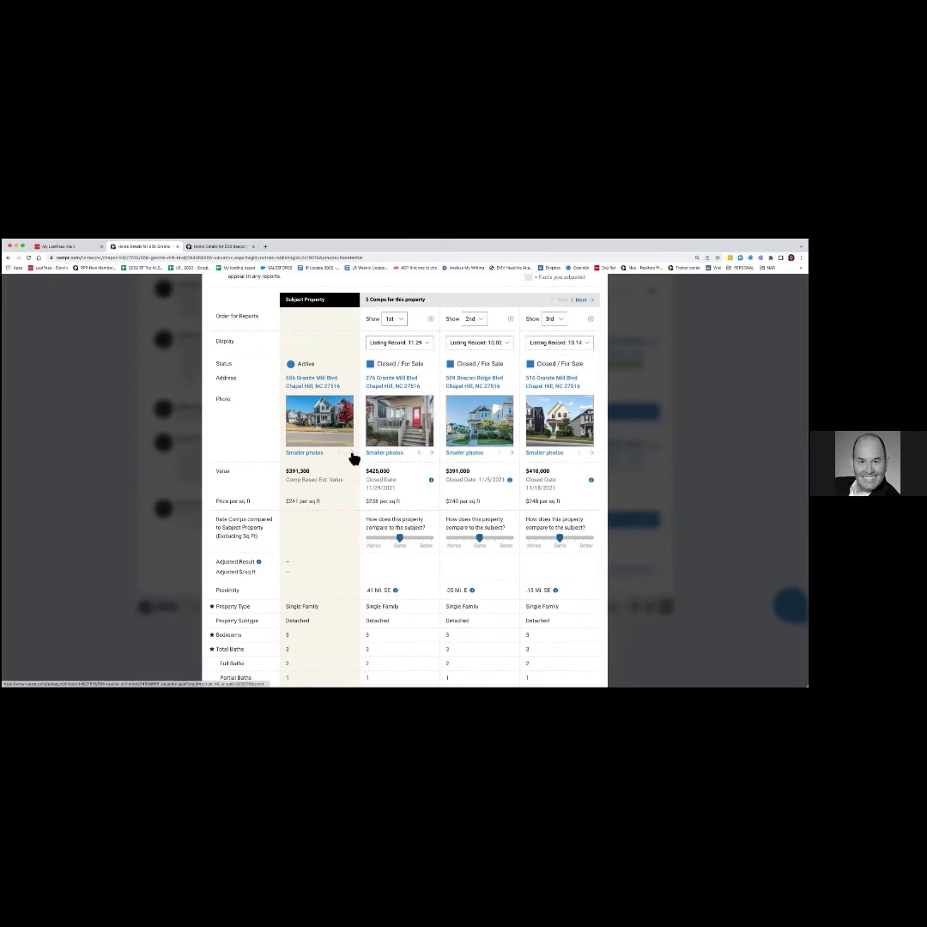
pyautogui.click(511, 453)
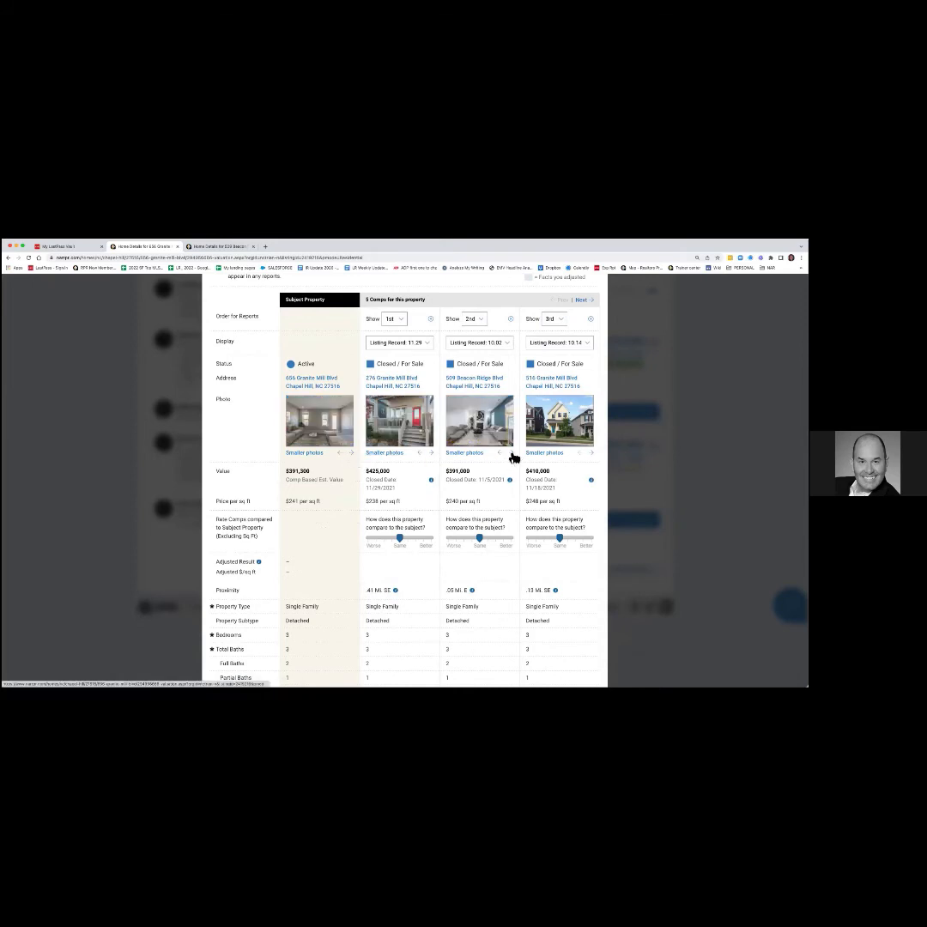
pyautogui.click(591, 455)
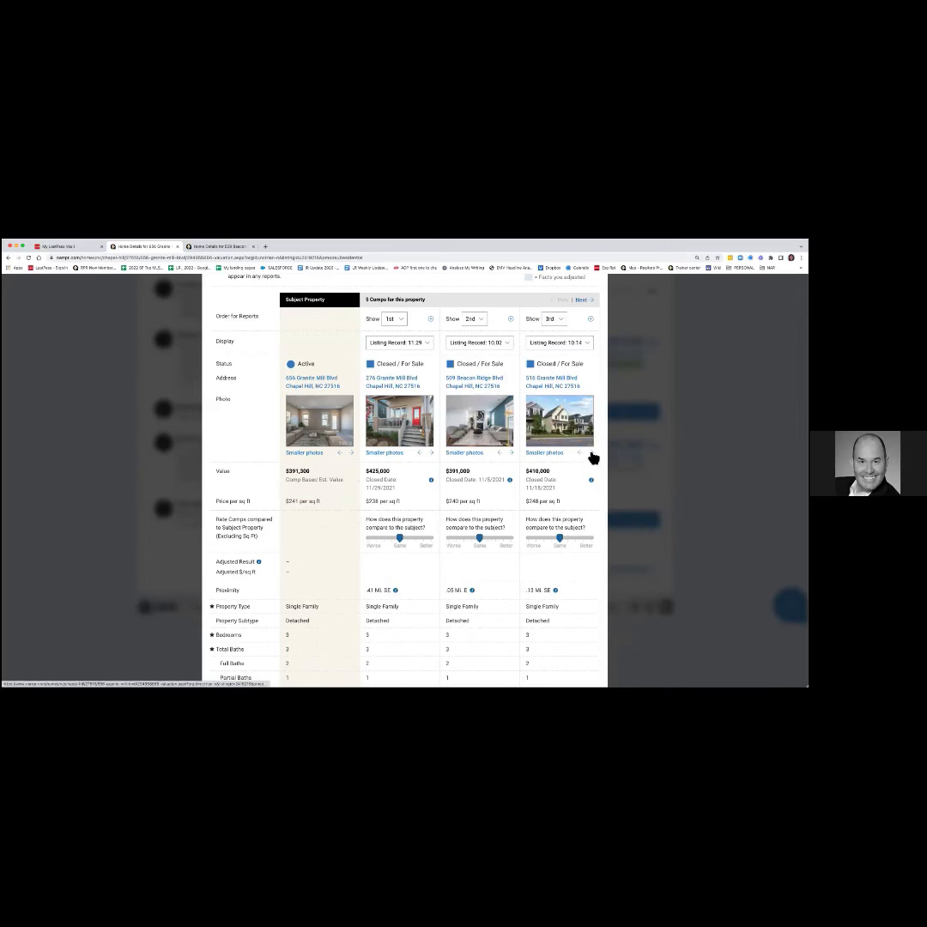
pyautogui.click(590, 455)
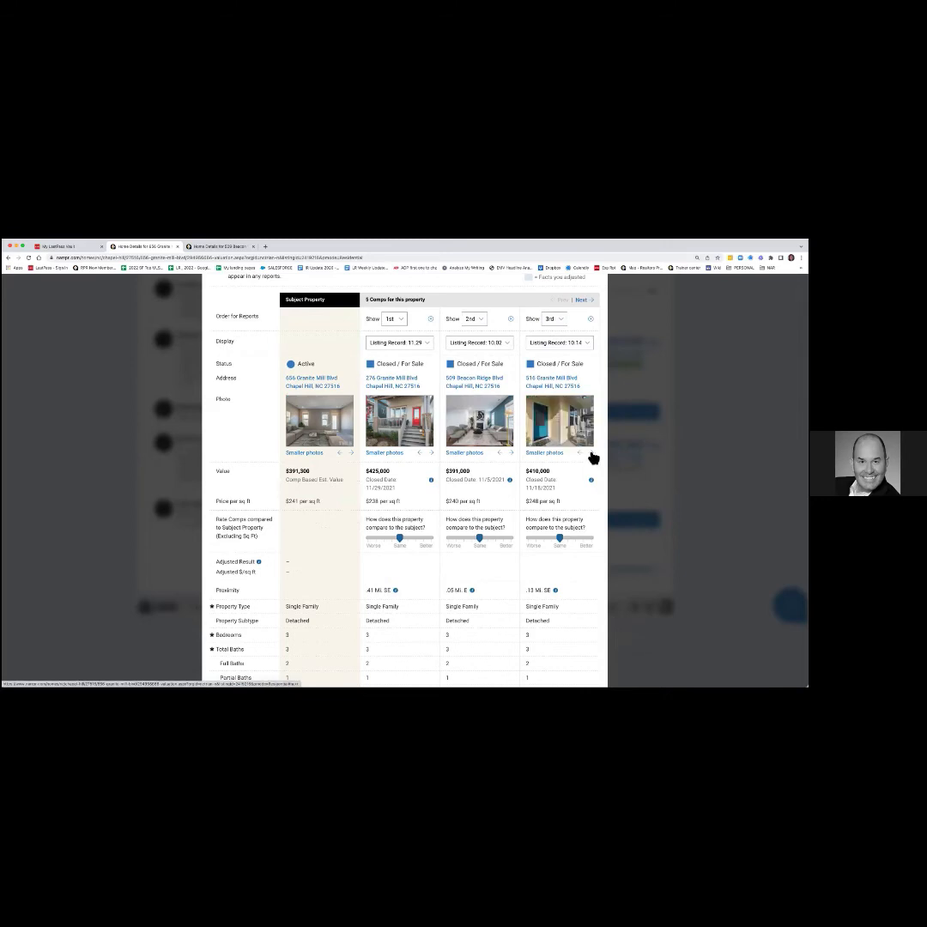
pyautogui.click(591, 455)
pyautogui.click(590, 455)
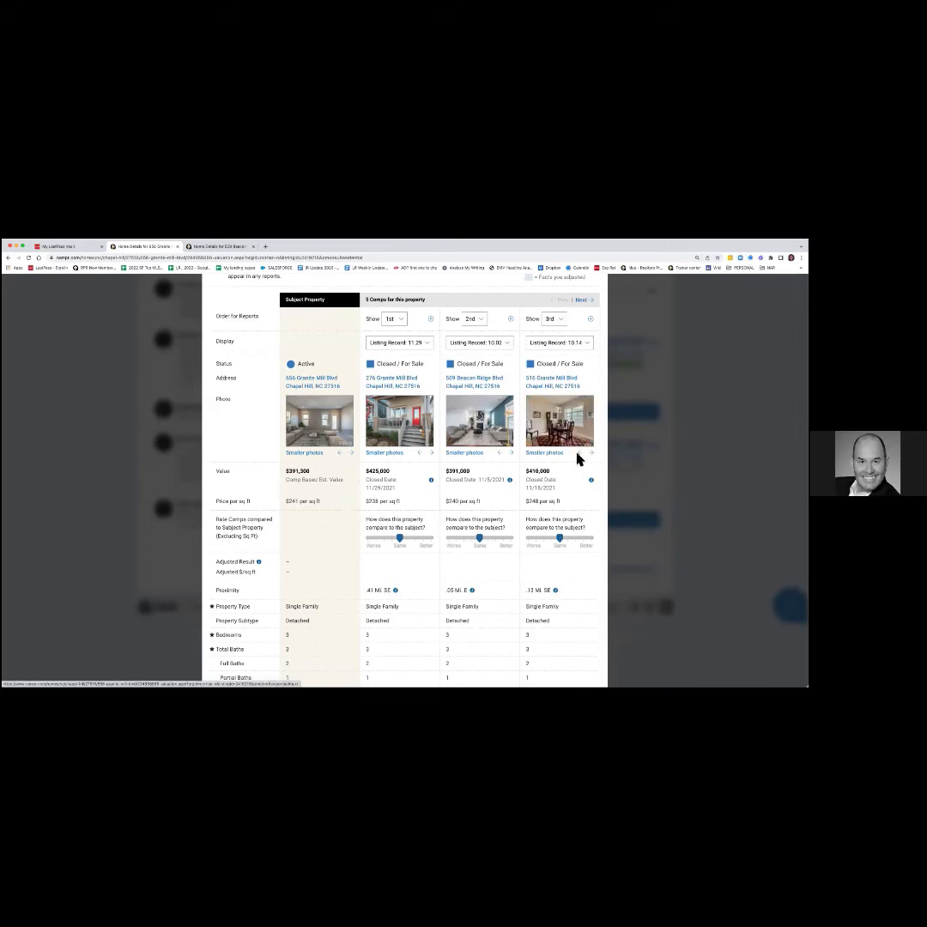
pyautogui.scroll(-2, 415, 510)
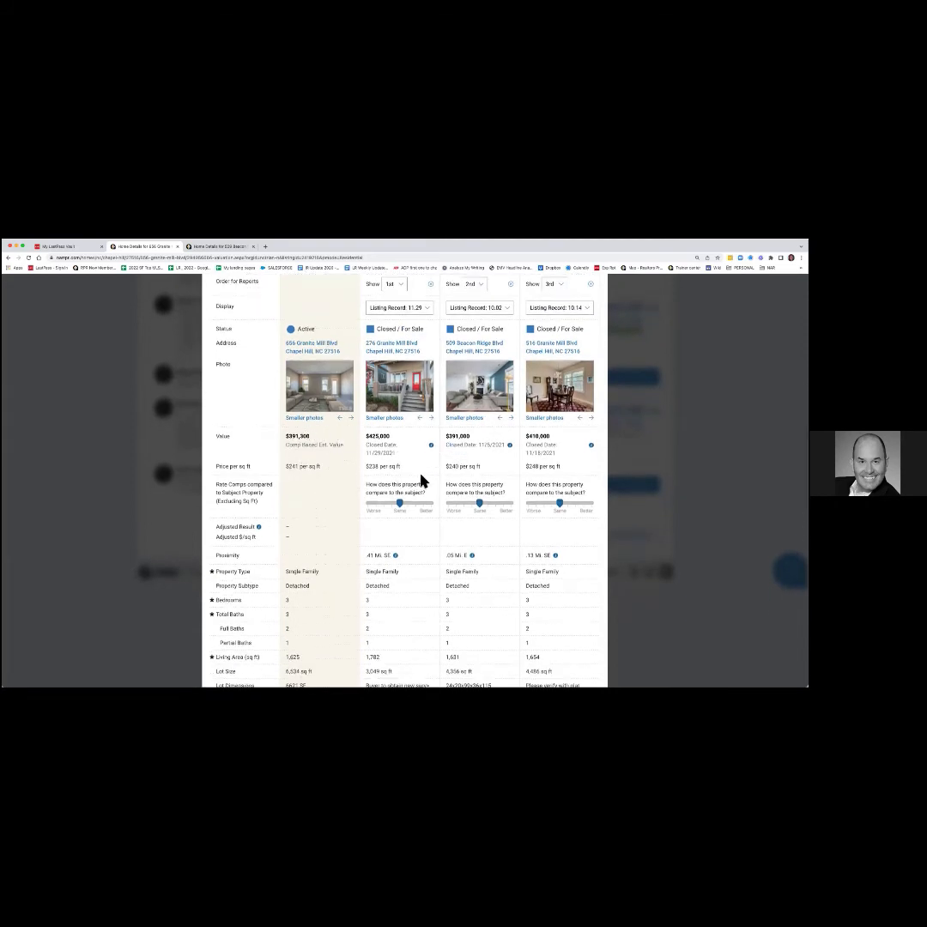
pyautogui.scroll(-2, 548, 480)
pyautogui.scroll(4, 547, 480)
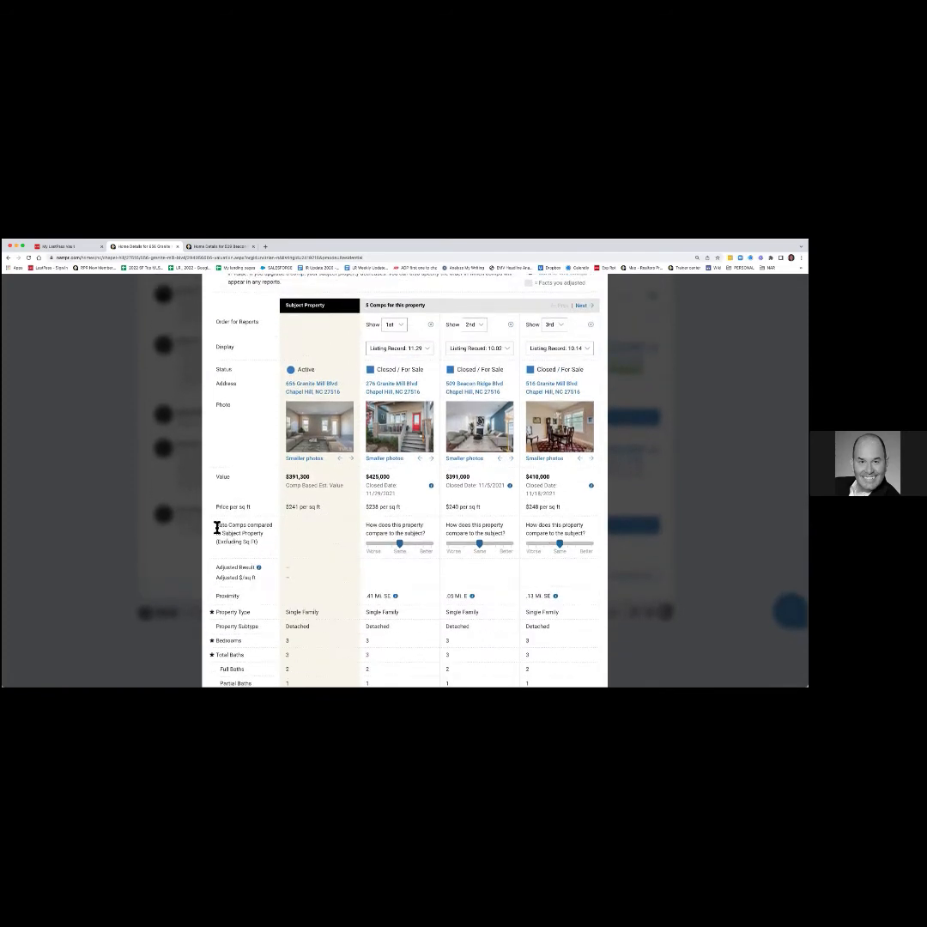
pyautogui.moveTo(221, 527); pyautogui.dragTo(261, 544)
pyautogui.moveTo(400, 544); pyautogui.dragTo(417, 544)
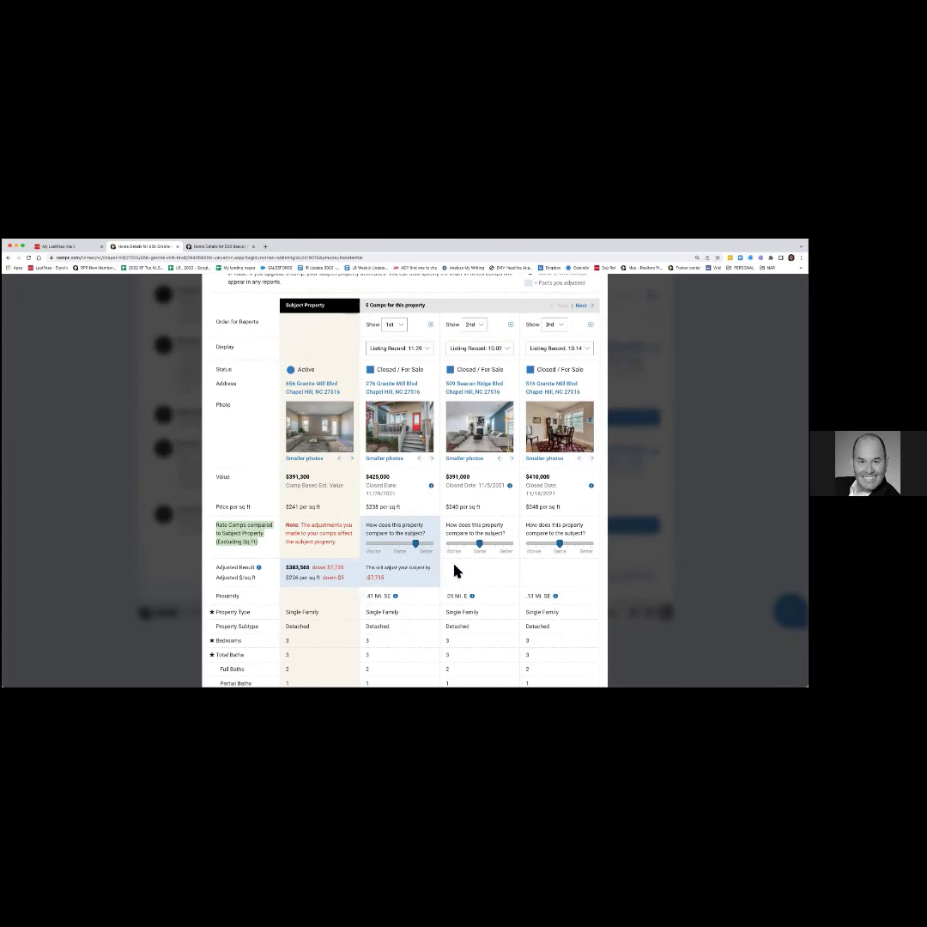
pyautogui.moveTo(477, 547); pyautogui.dragTo(464, 549)
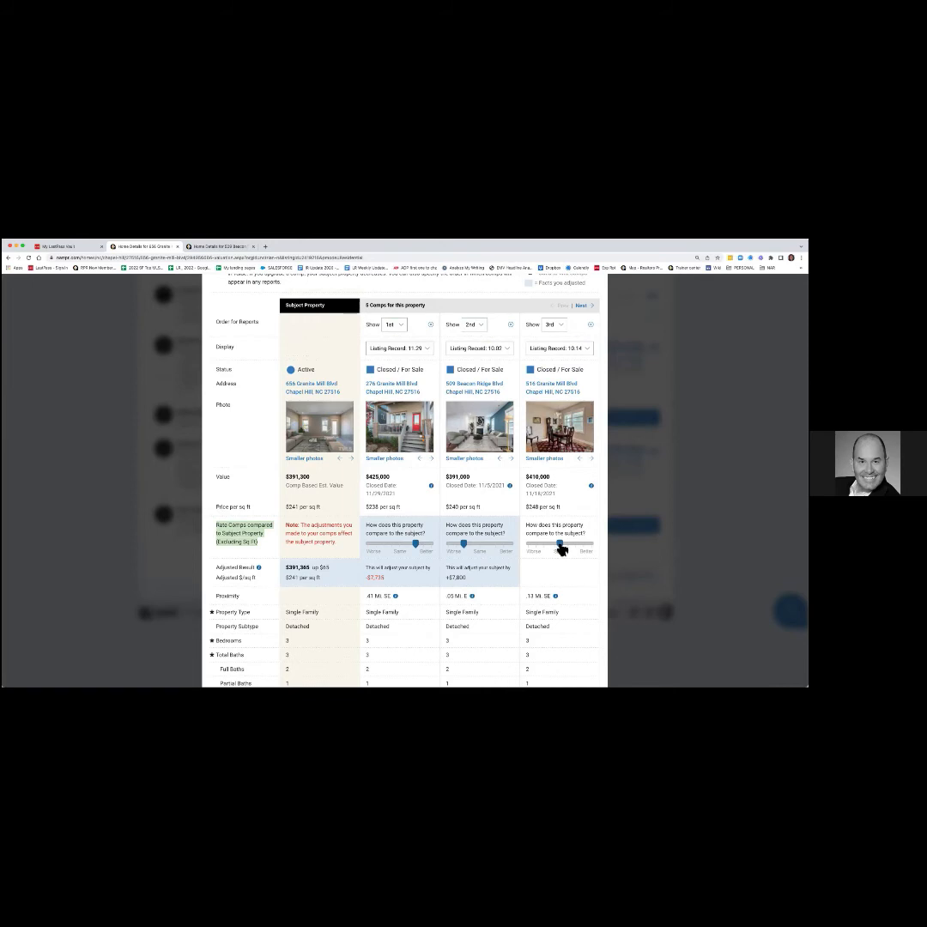
pyautogui.moveTo(560, 548); pyautogui.dragTo(592, 549)
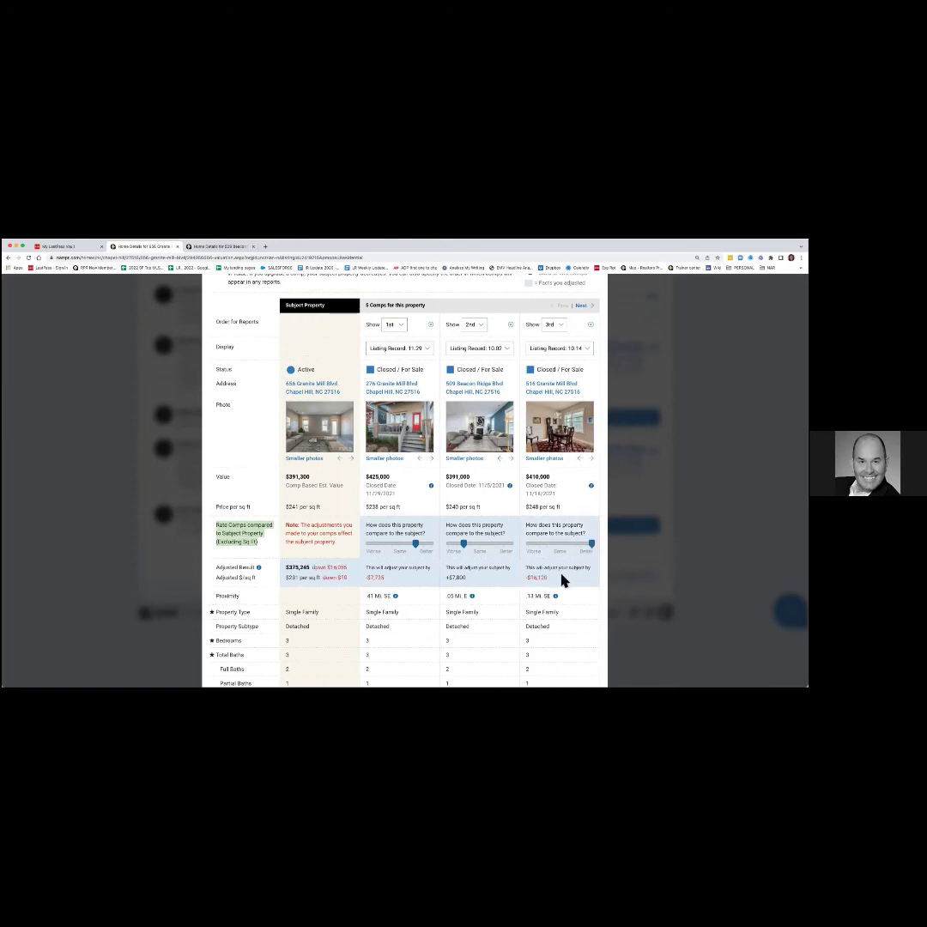
pyautogui.scroll(-5, 560, 583)
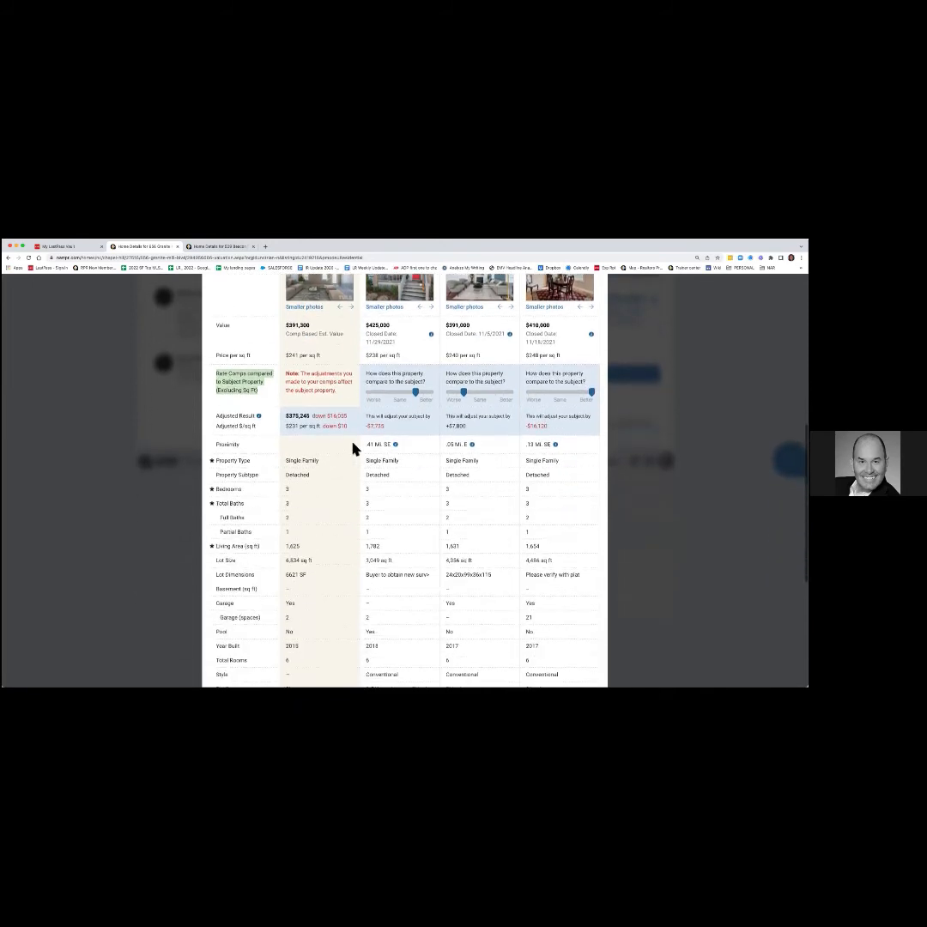
pyautogui.scroll(-1, 358, 452)
pyautogui.moveTo(396, 432)
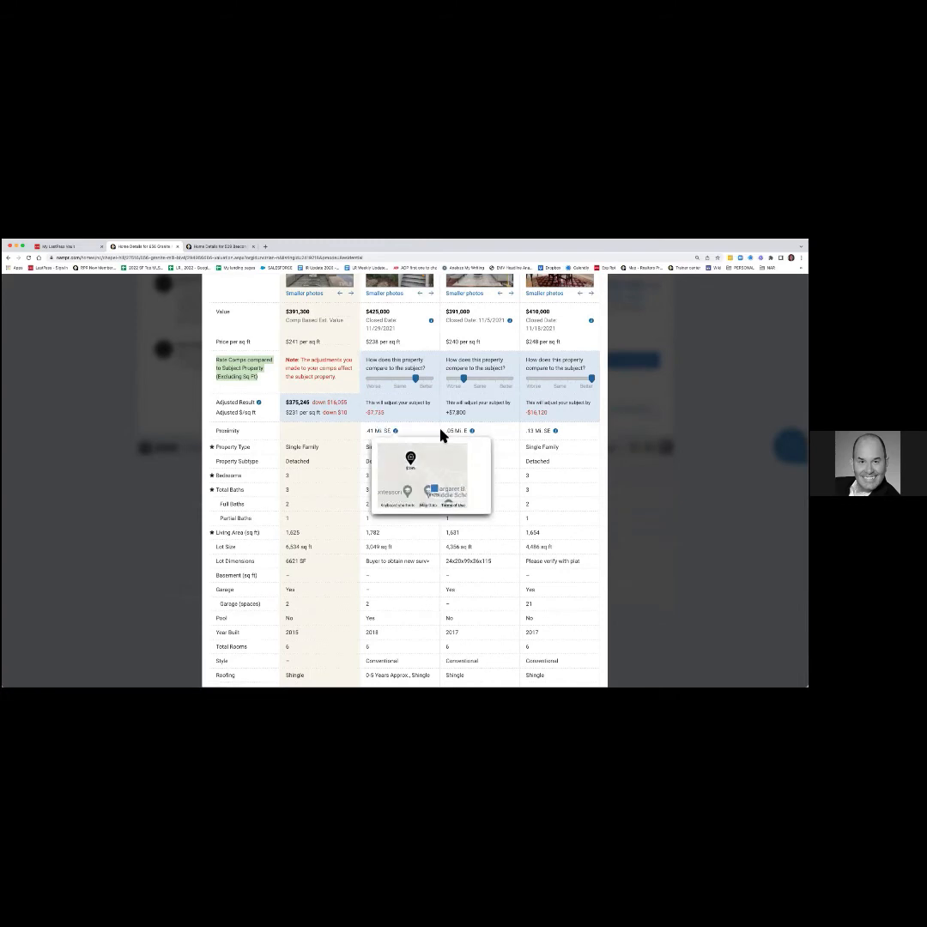
pyautogui.moveTo(472, 433)
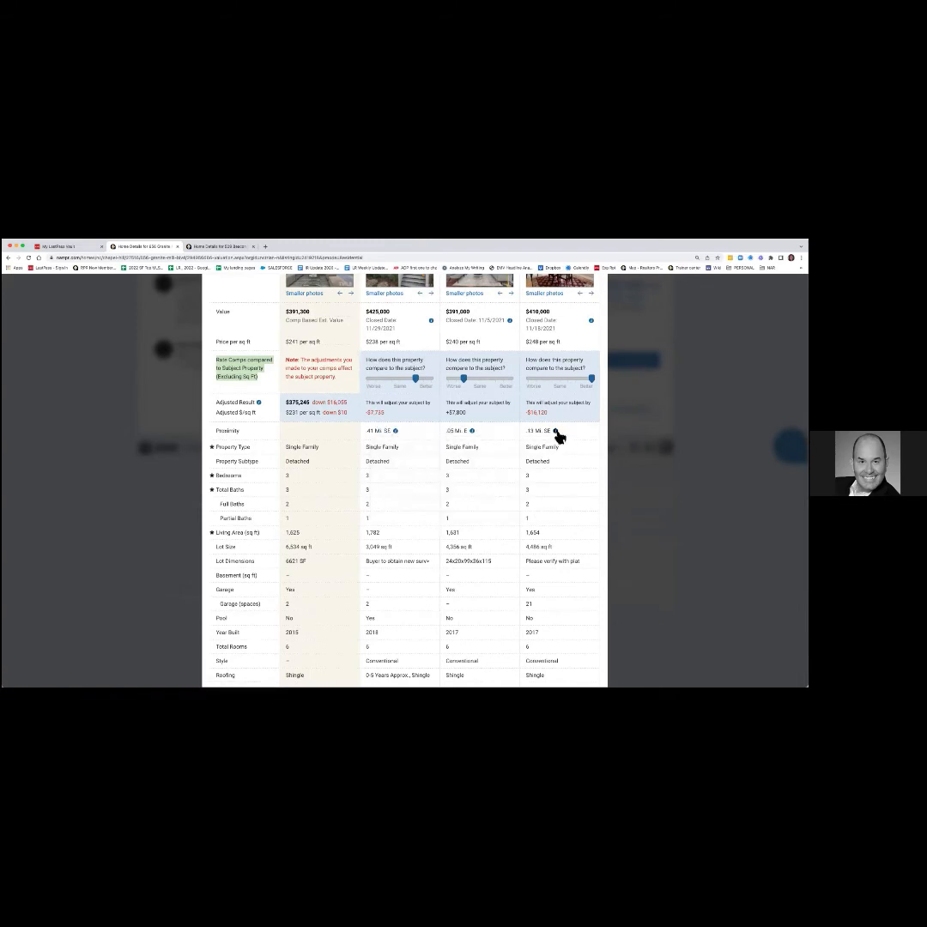
pyautogui.moveTo(556, 432)
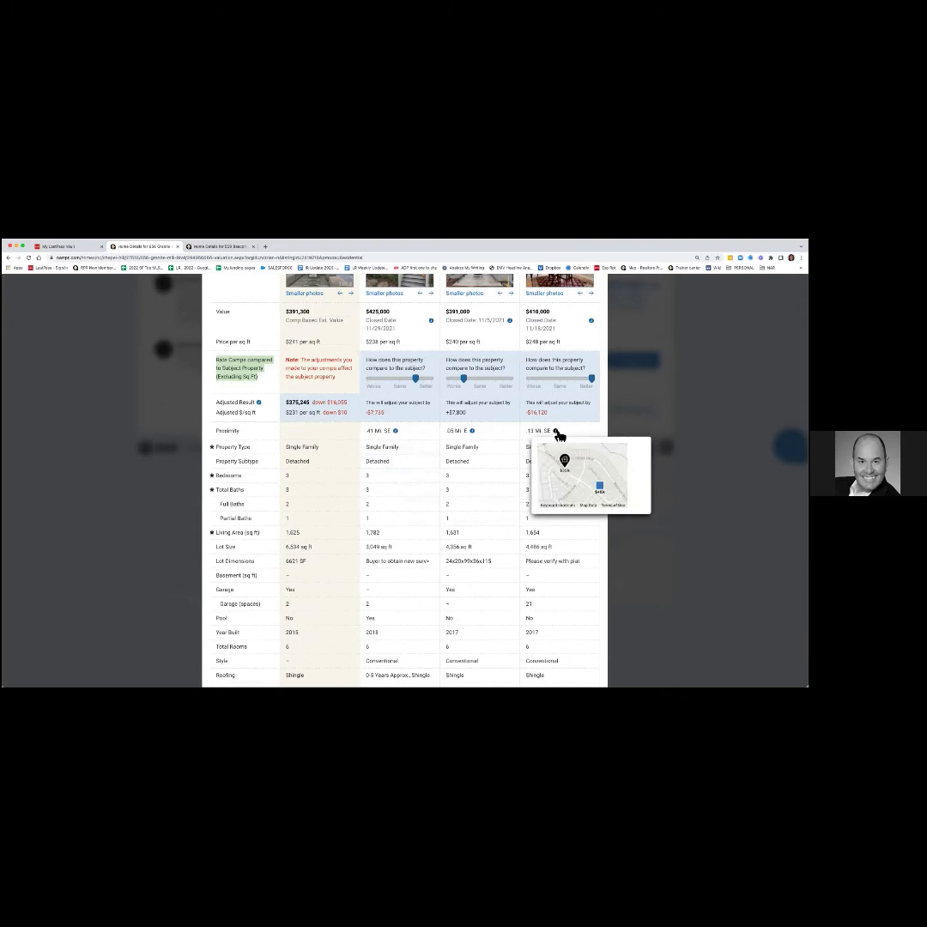
pyautogui.scroll(-2, 491, 560)
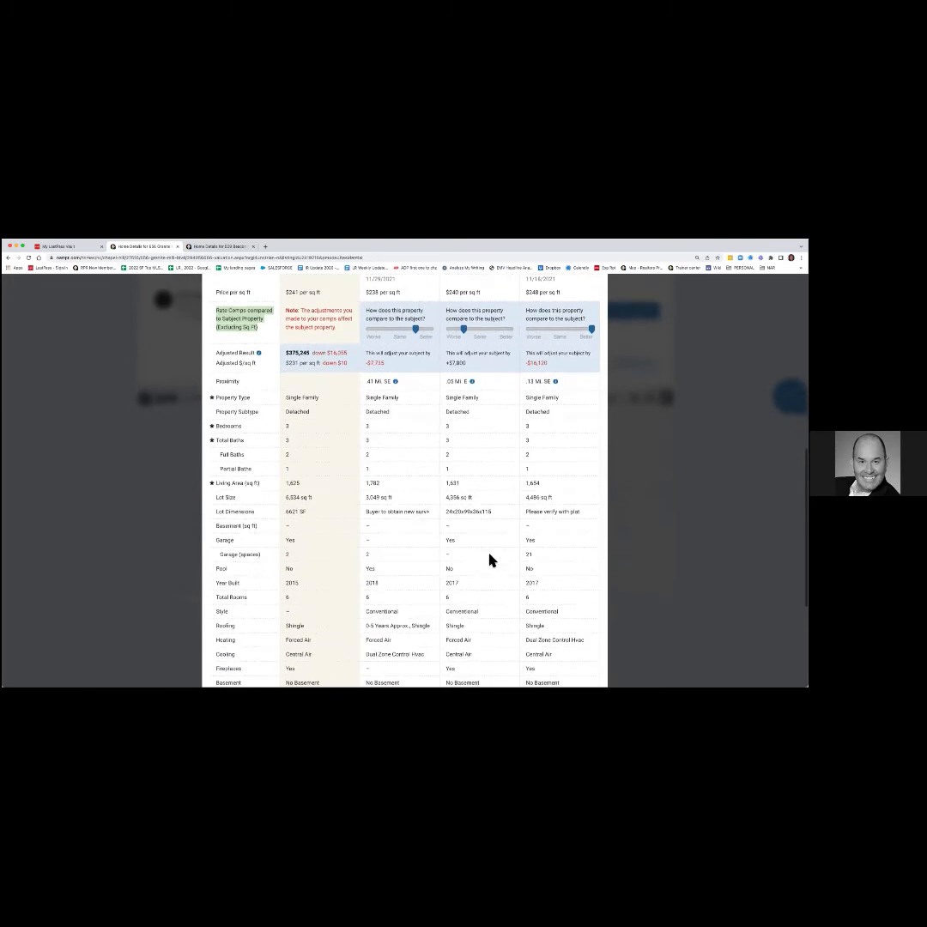
pyautogui.scroll(-1, 491, 560)
pyautogui.scroll(-2, 491, 560)
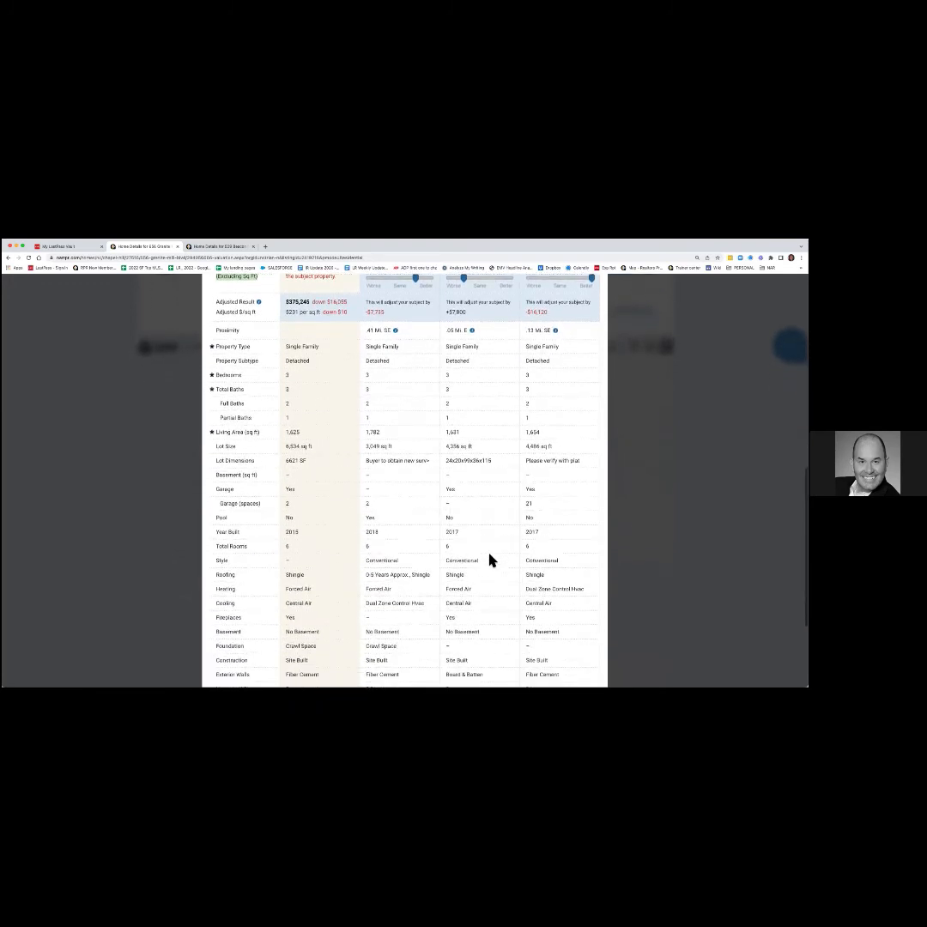
pyautogui.scroll(-5, 491, 560)
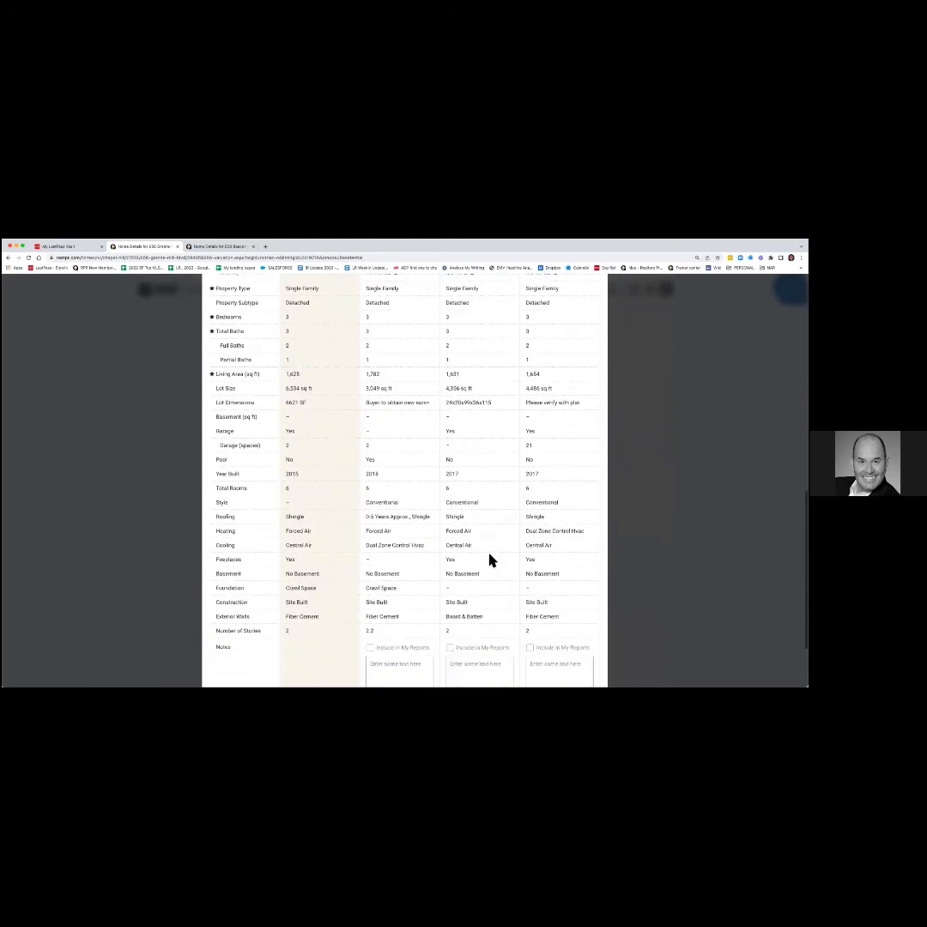
pyautogui.scroll(-1, 491, 560)
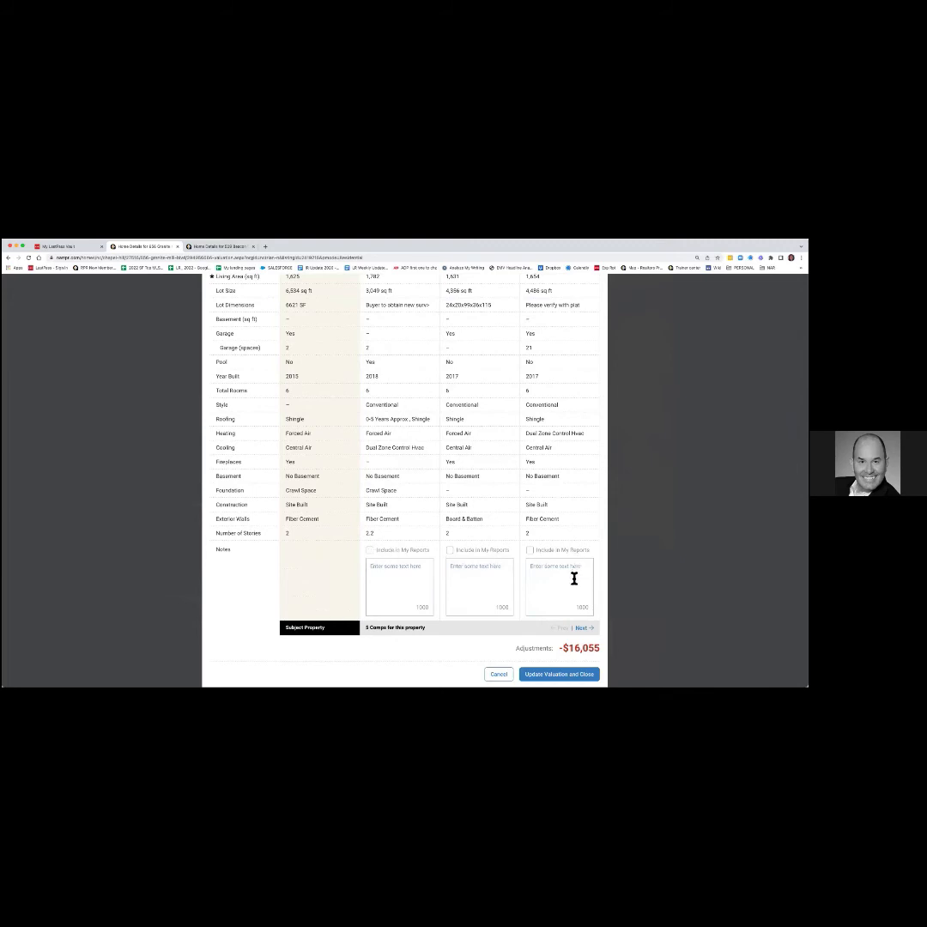
pyautogui.click(584, 629)
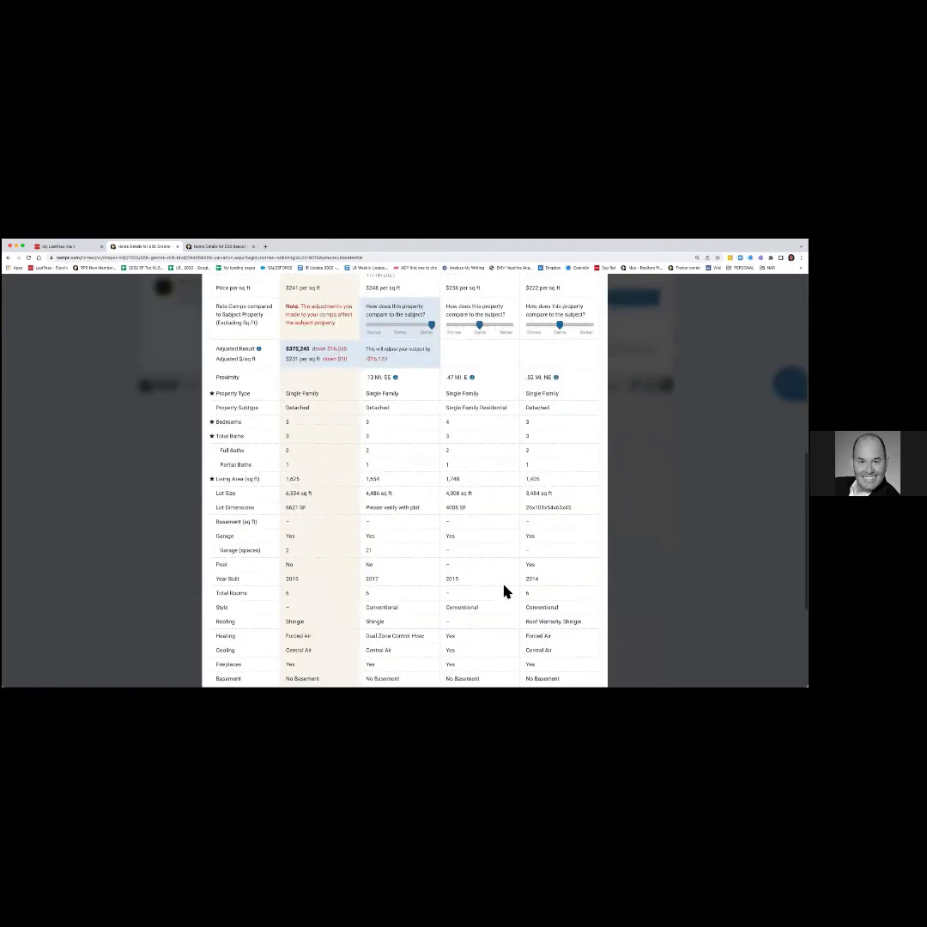
pyautogui.scroll(2, 489, 575)
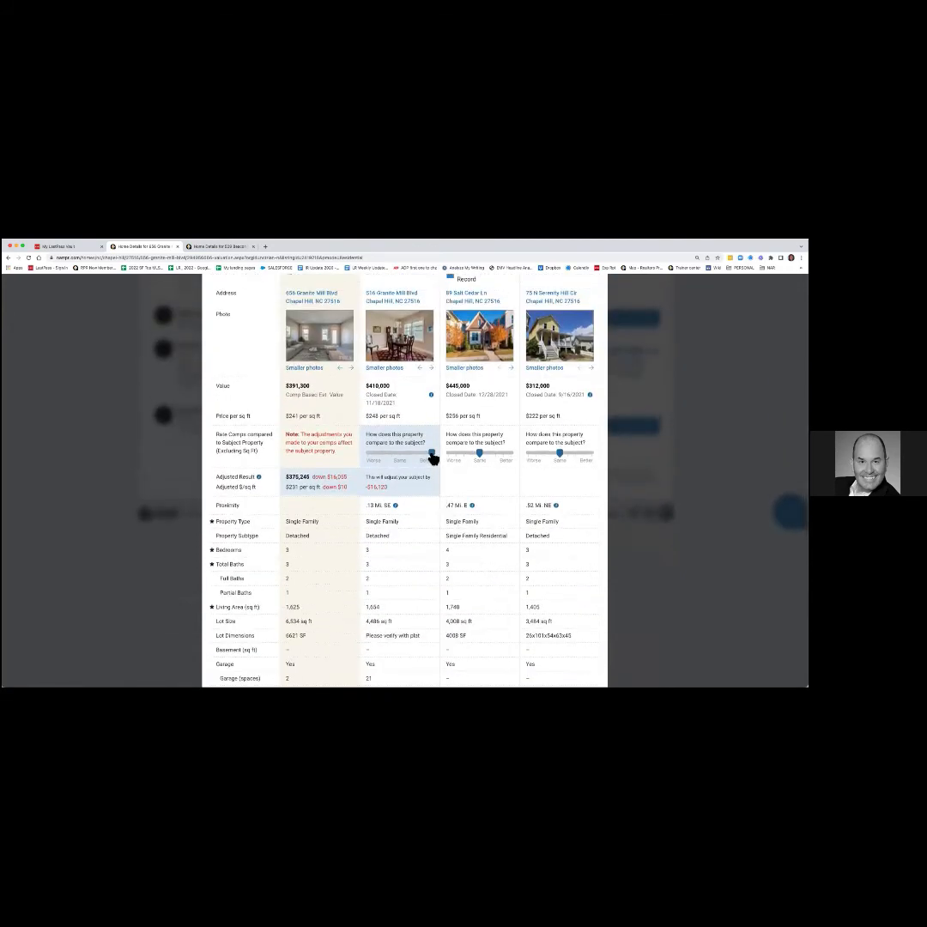
pyautogui.moveTo(415, 458); pyautogui.dragTo(401, 457)
pyautogui.moveTo(479, 455); pyautogui.dragTo(503, 455)
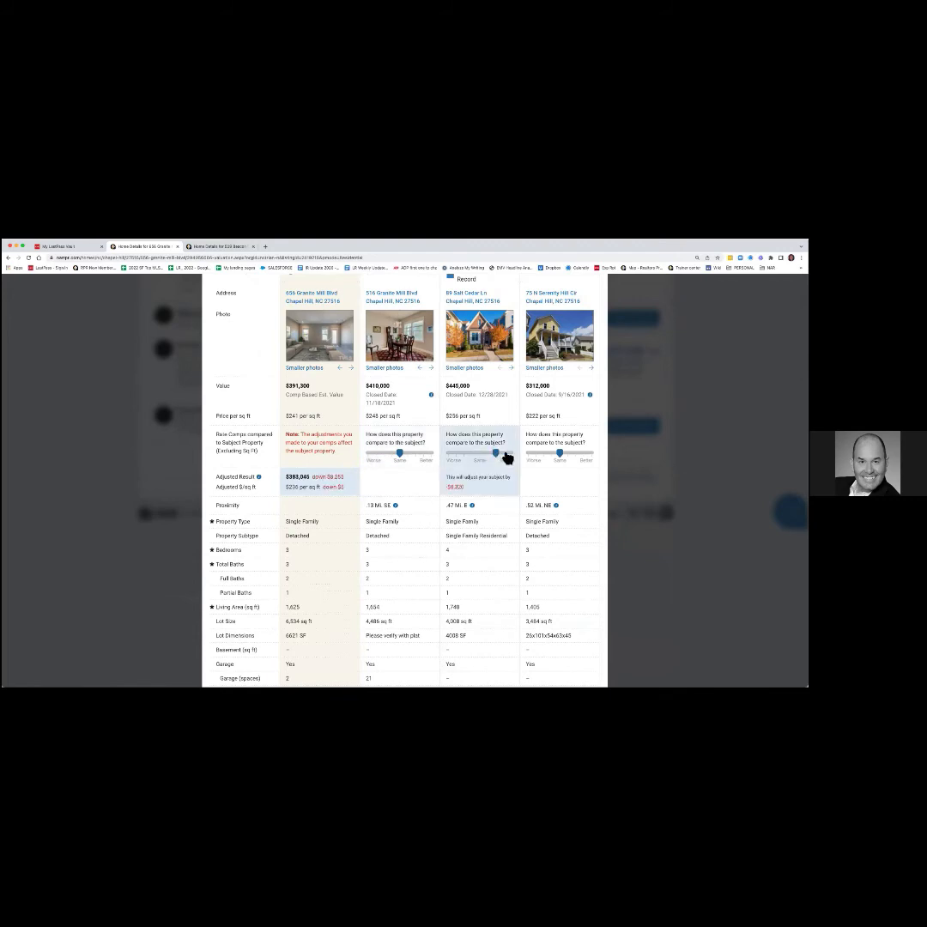
pyautogui.moveTo(564, 459); pyautogui.dragTo(591, 454)
pyautogui.scroll(-3, 525, 582)
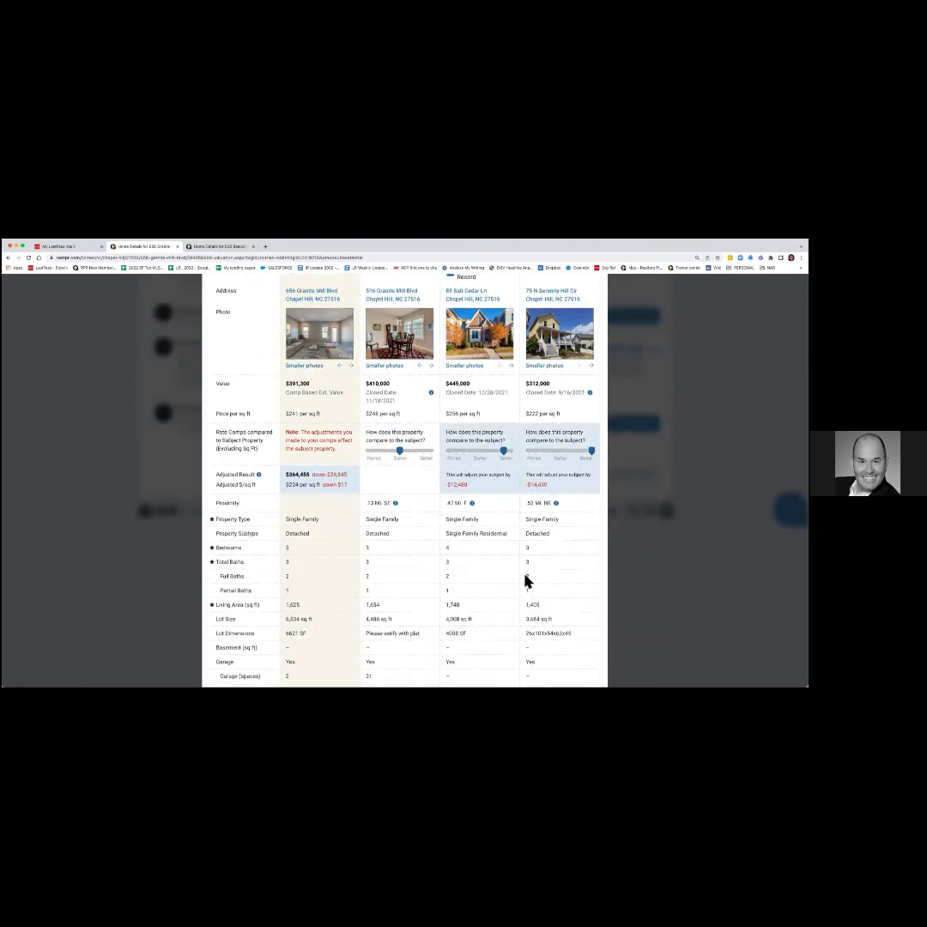
pyautogui.scroll(-4, 526, 581)
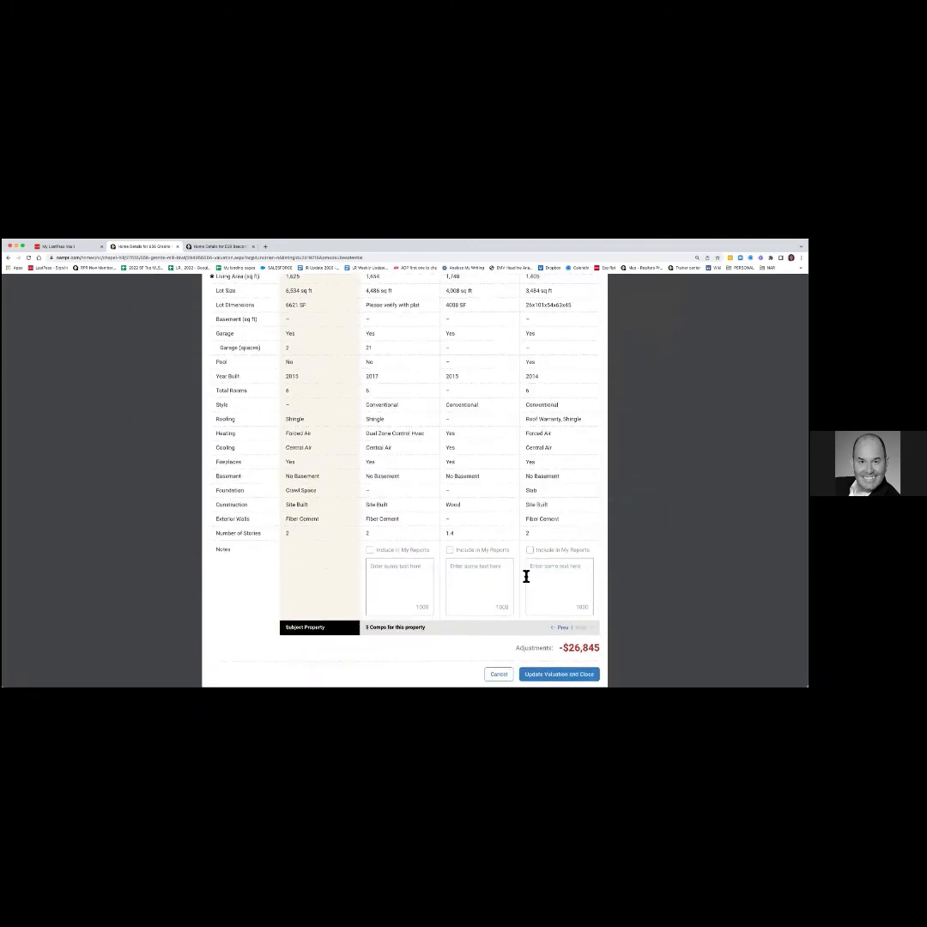
# Apply the comp ratings to the valuation and enter a recommended price of $405,900.
pyautogui.click(559, 673)
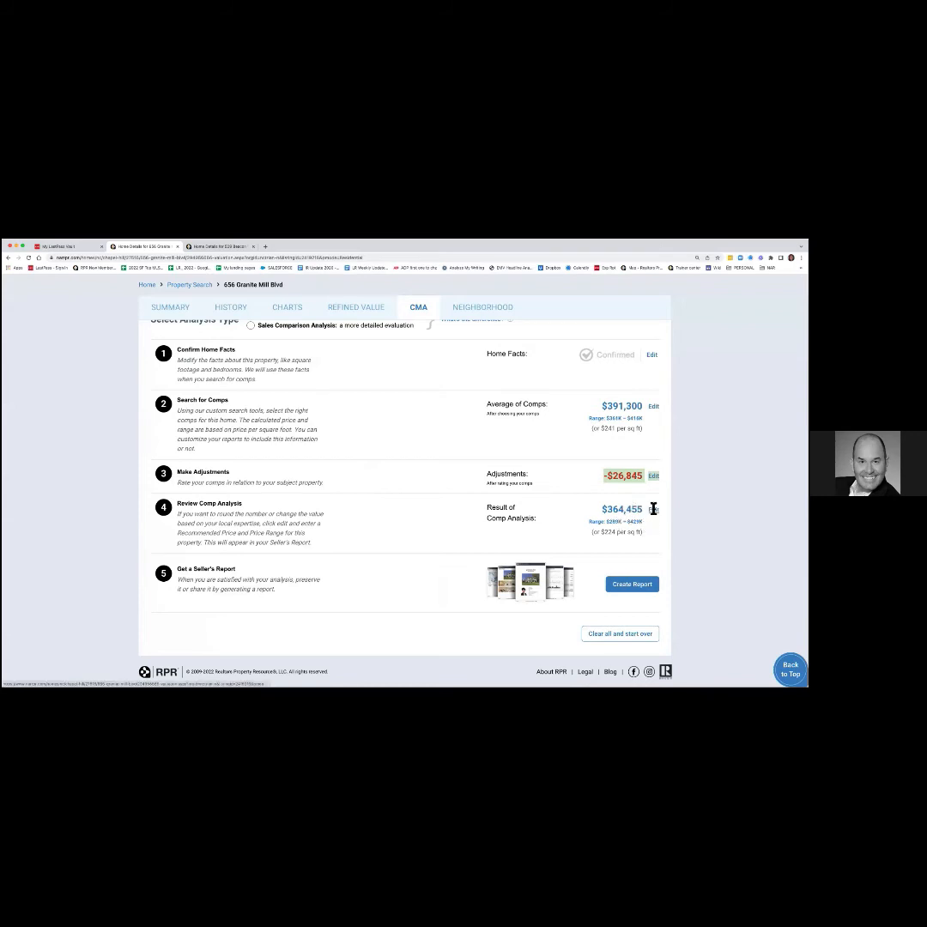
pyautogui.click(654, 512)
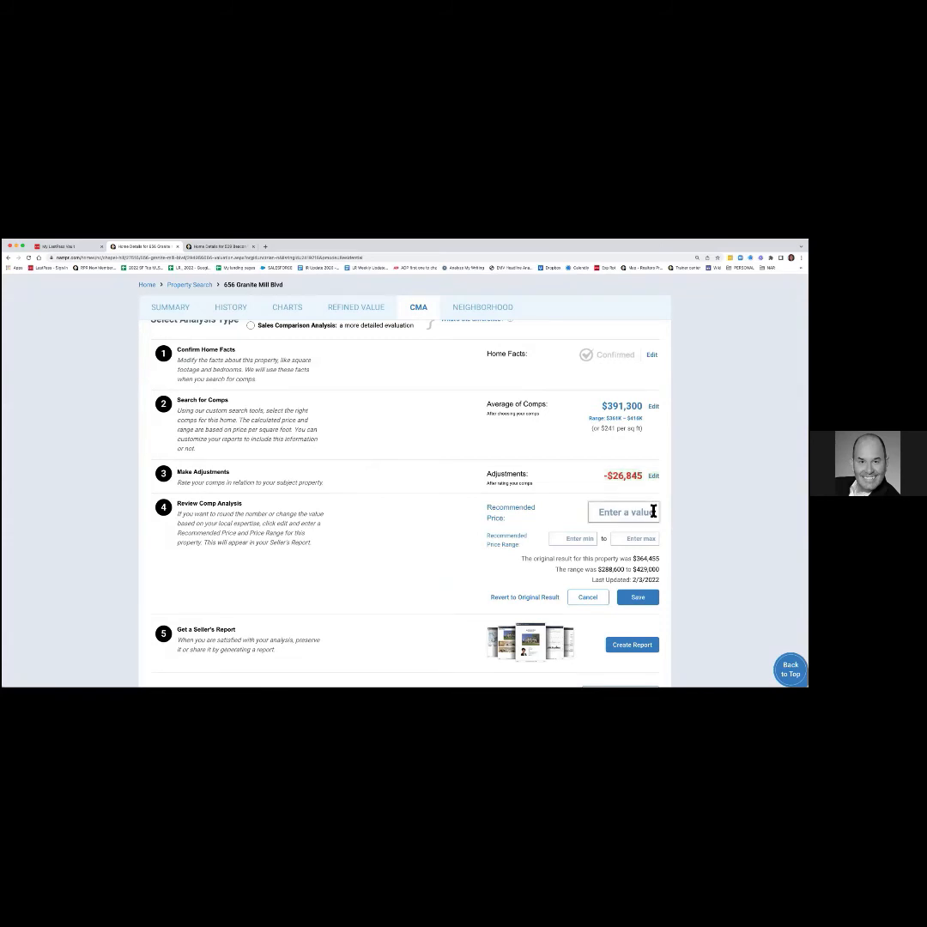
pyautogui.click(654, 511)
pyautogui.write('$402')
pyautogui.press('BackSpace')
pyautogui.write('5900')
# Set the price range to $403,500–$409,900 and save the recommended pricing.
pyautogui.click(573, 539)
pyautogui.write('403,500')
pyautogui.click(621, 538)
pyautogui.write('409,900')
pyautogui.click(639, 598)
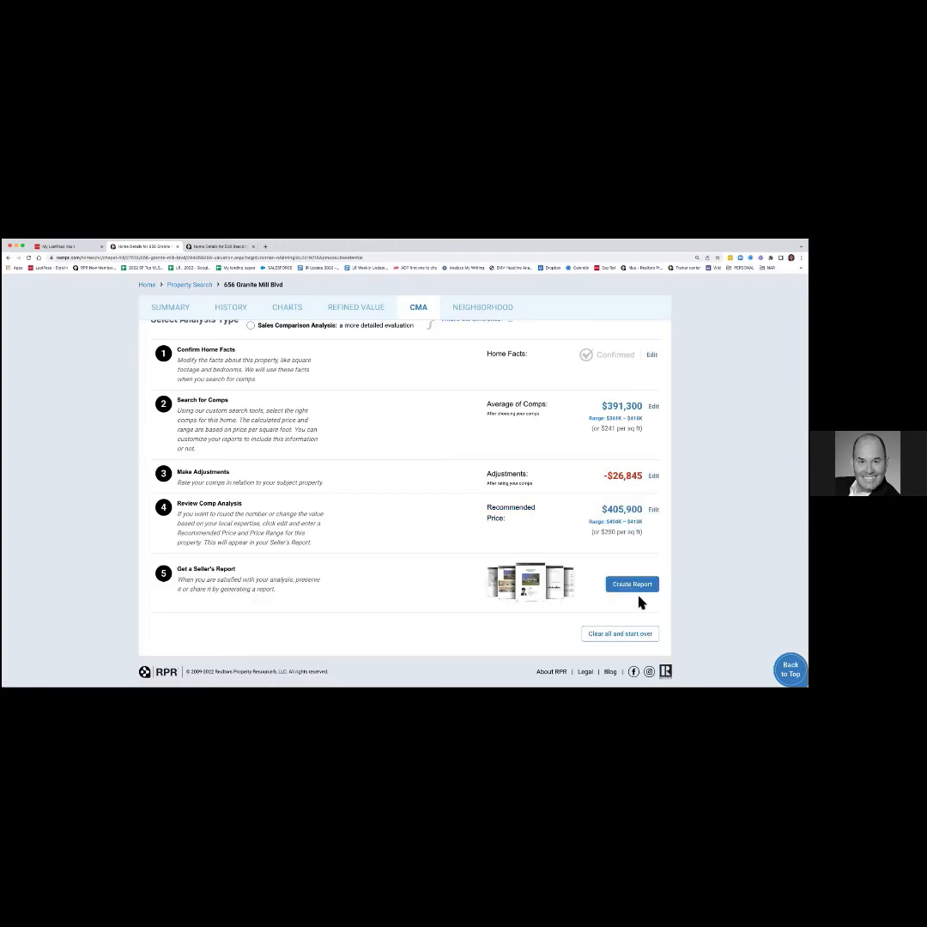
pyautogui.scroll(1, 639, 599)
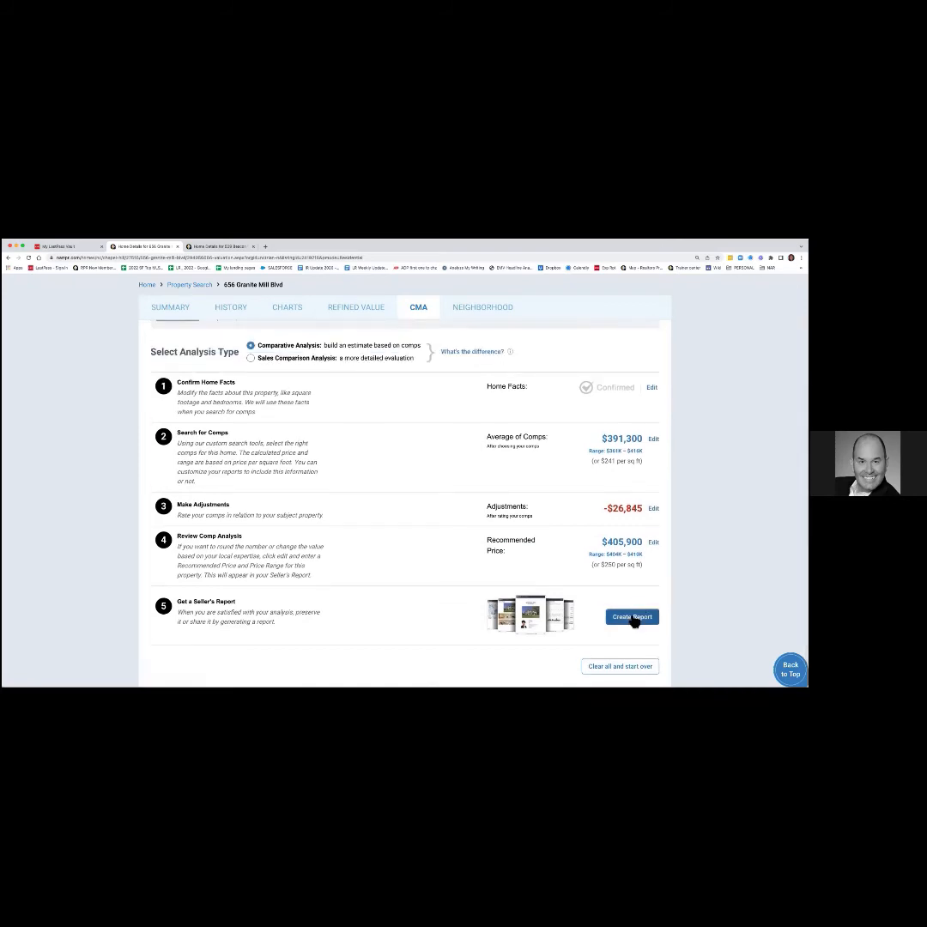
# Create a report from the CMA and pick the Seller's Report of about 81 pages.
pyautogui.click(633, 618)
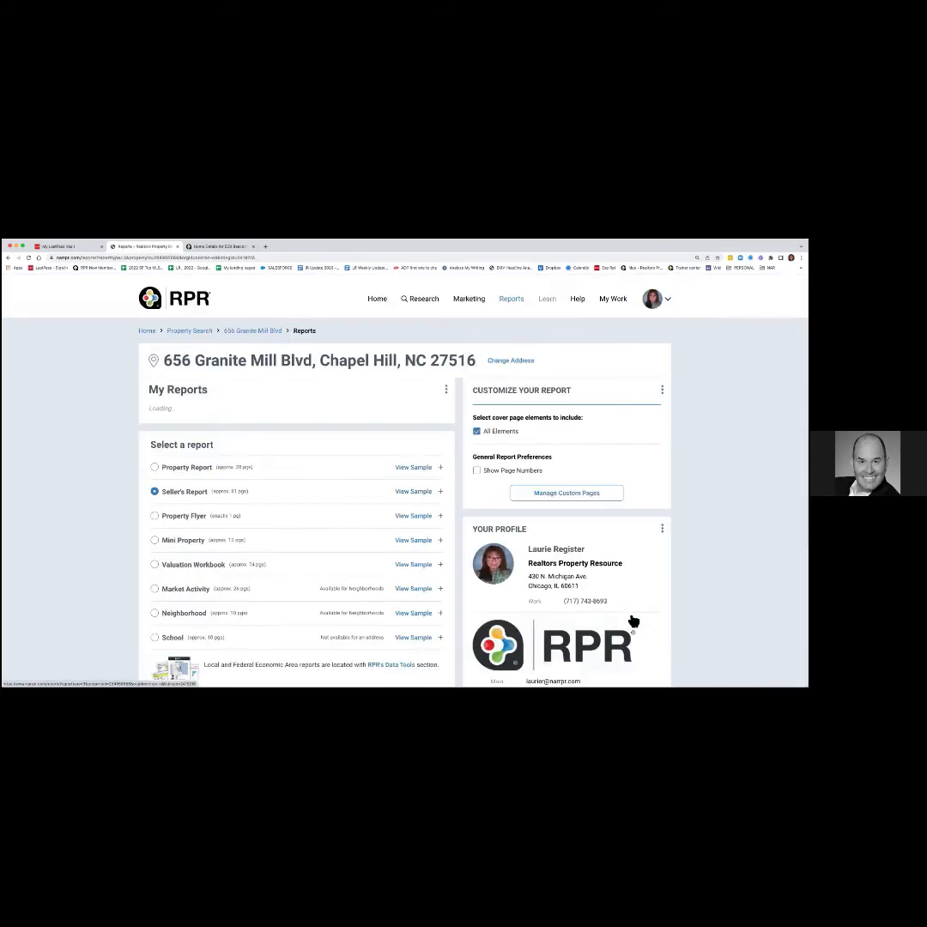
pyautogui.scroll(-3, 634, 614)
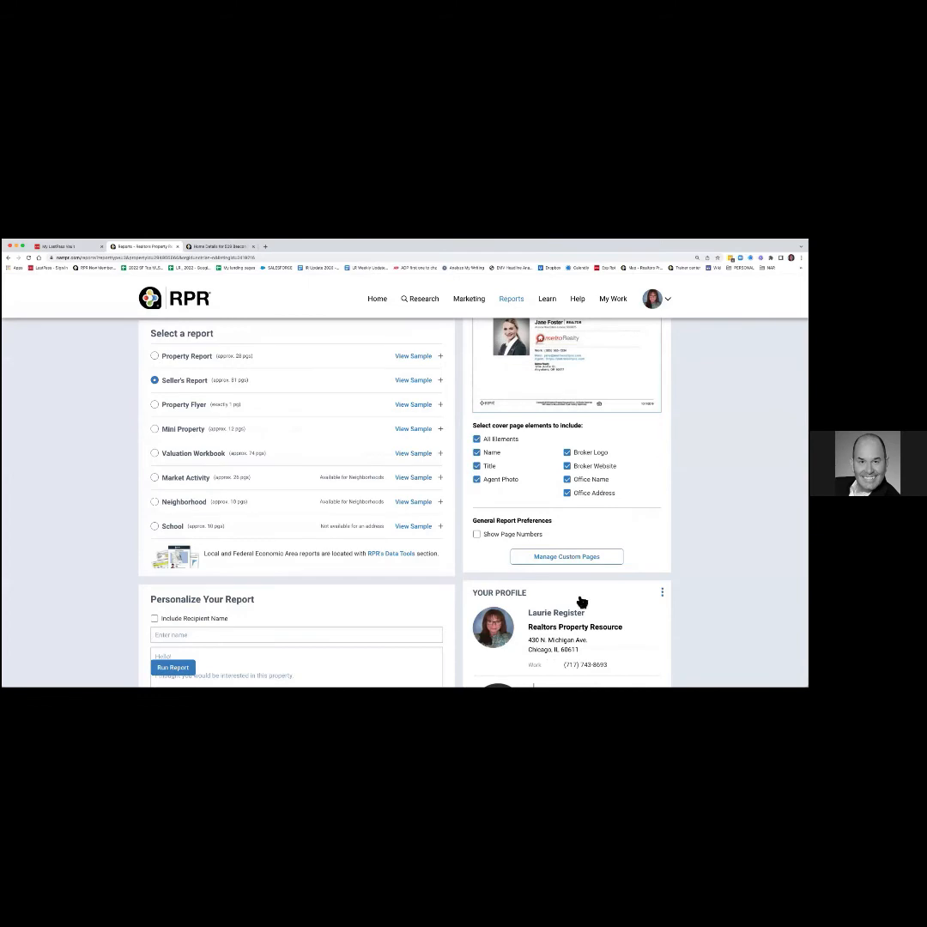
pyautogui.scroll(3, 582, 601)
pyautogui.scroll(2, 580, 601)
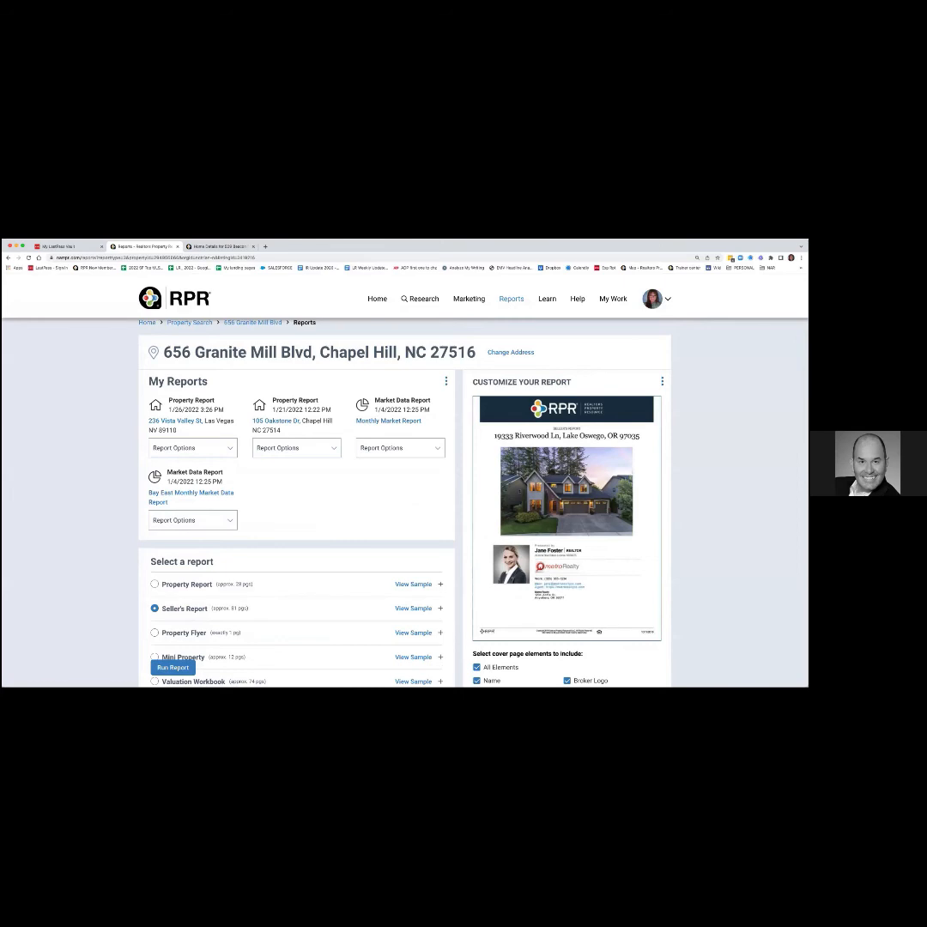
pyautogui.scroll(1, 404, 506)
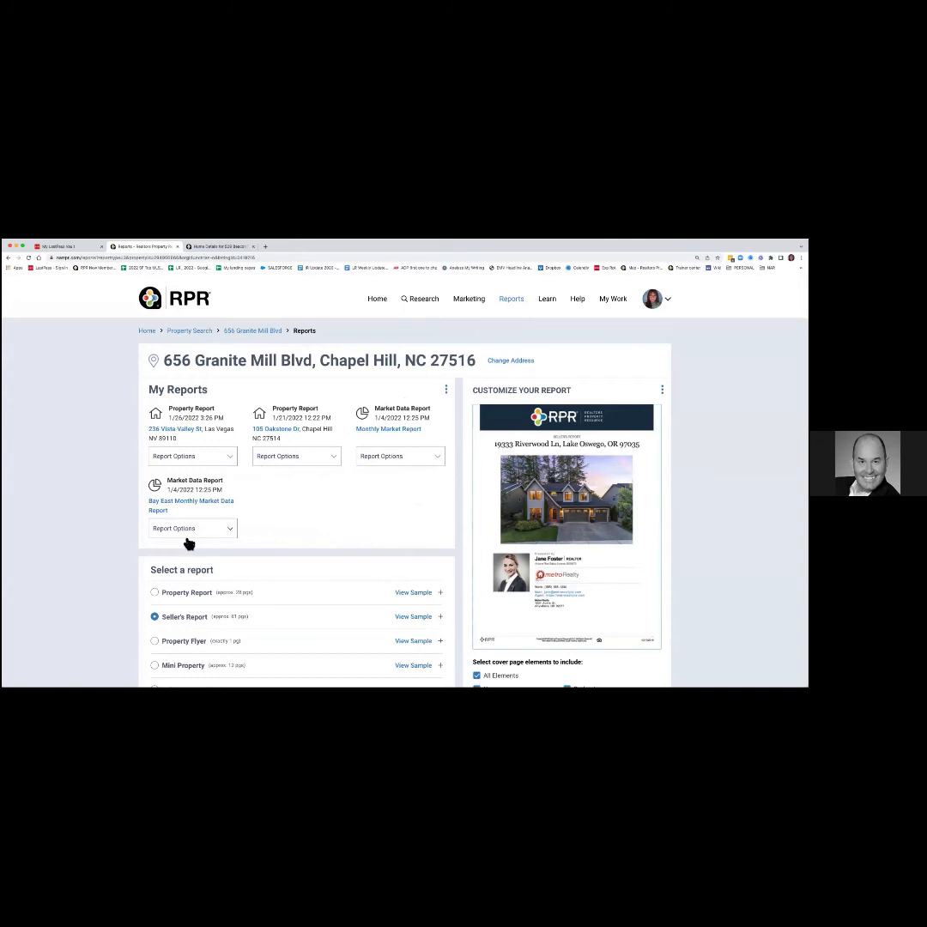
pyautogui.click(209, 460)
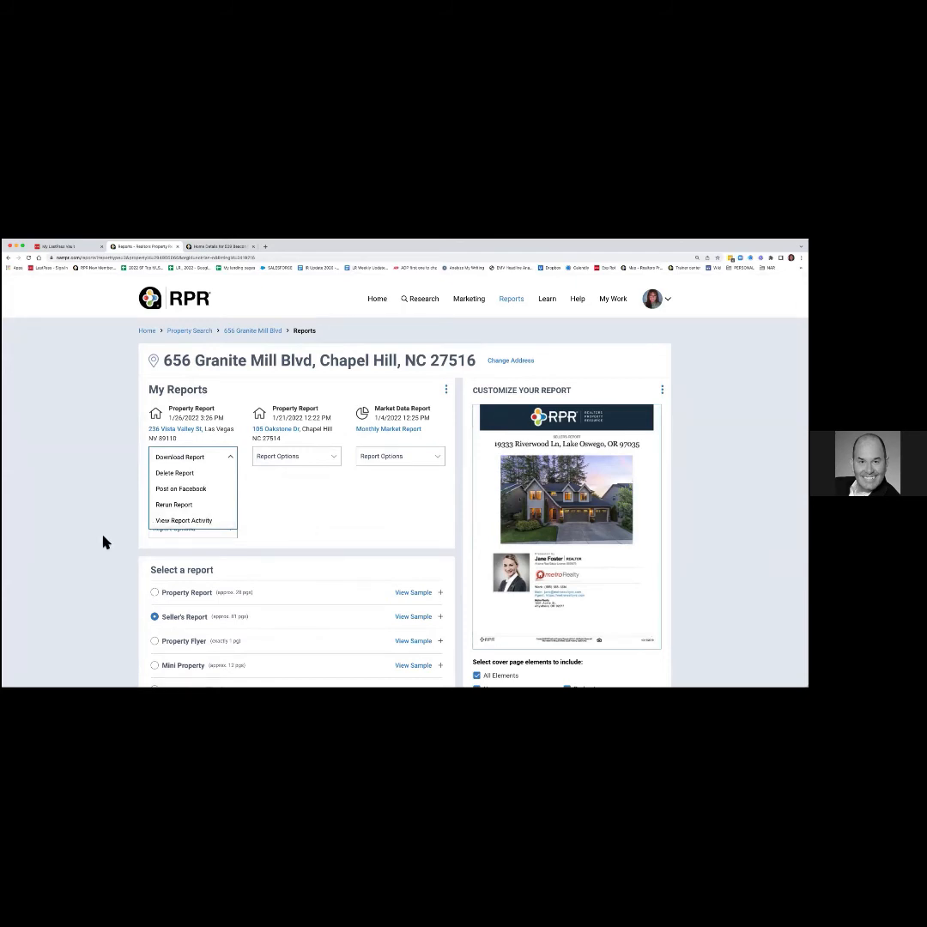
pyautogui.scroll(-5, 103, 542)
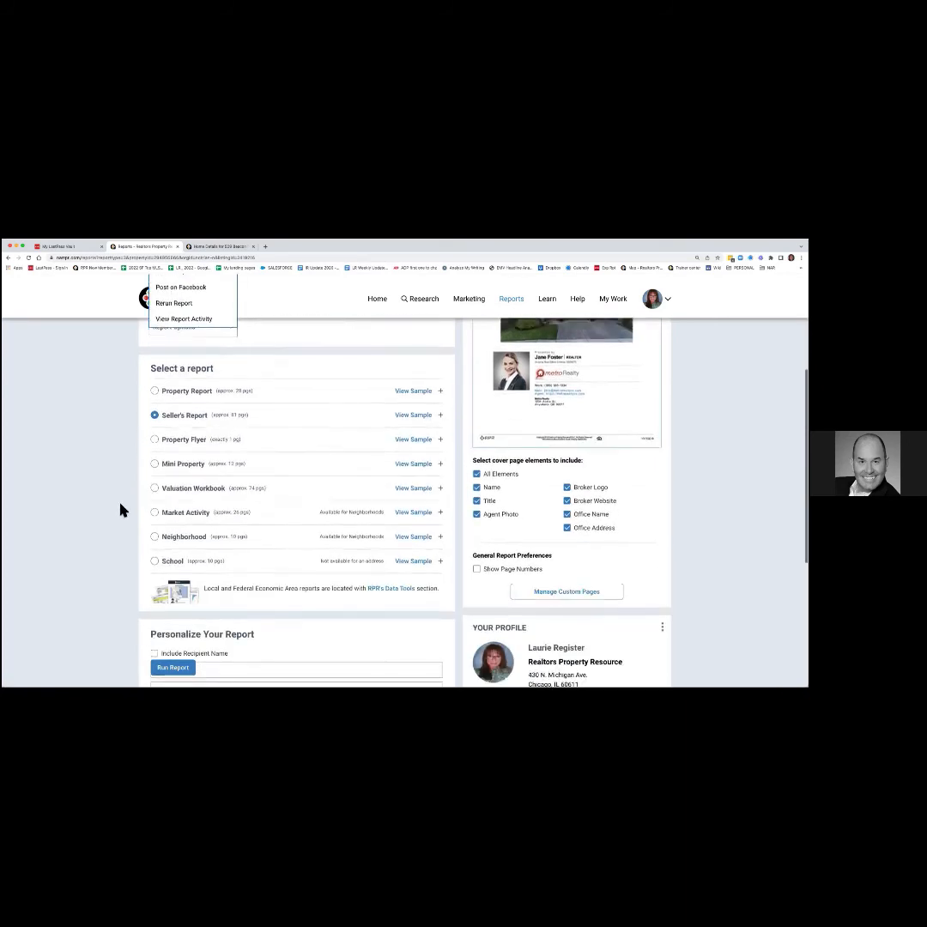
pyautogui.scroll(-1, 120, 511)
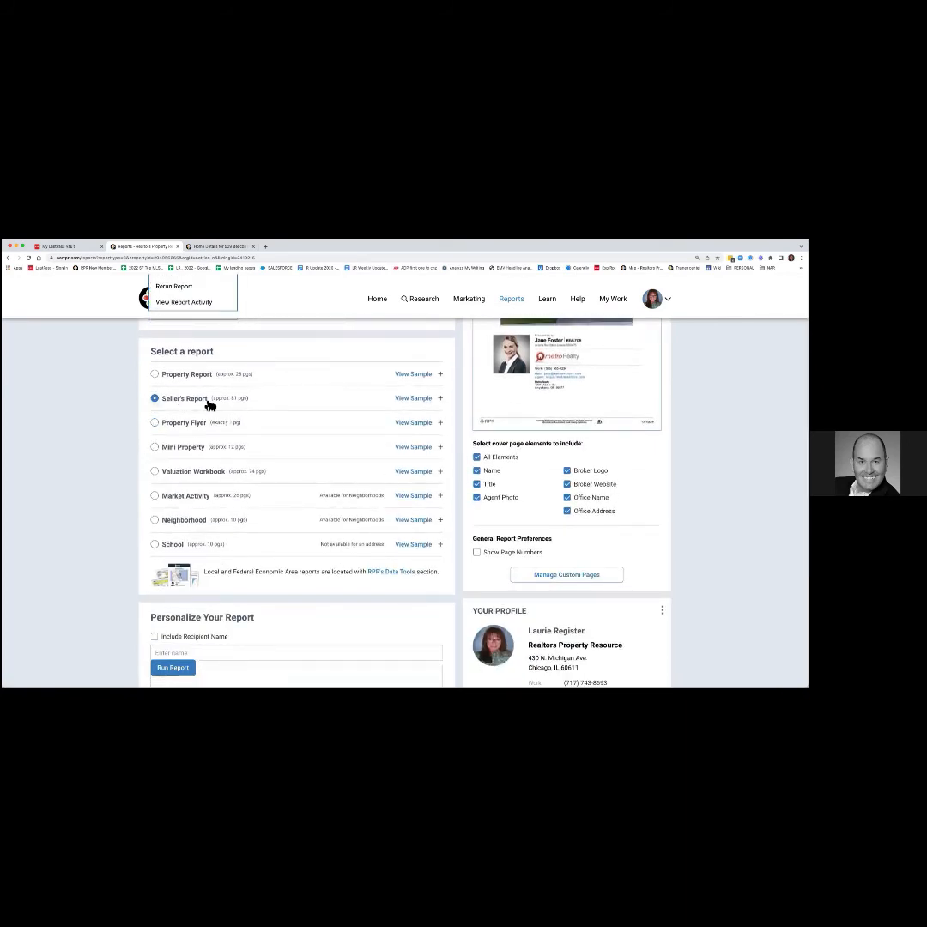
pyautogui.moveTo(213, 399); pyautogui.dragTo(251, 399)
# Expand the Seller's Report elements and exclude AARP Livability Index and Historical Photos.
pyautogui.click(252, 403)
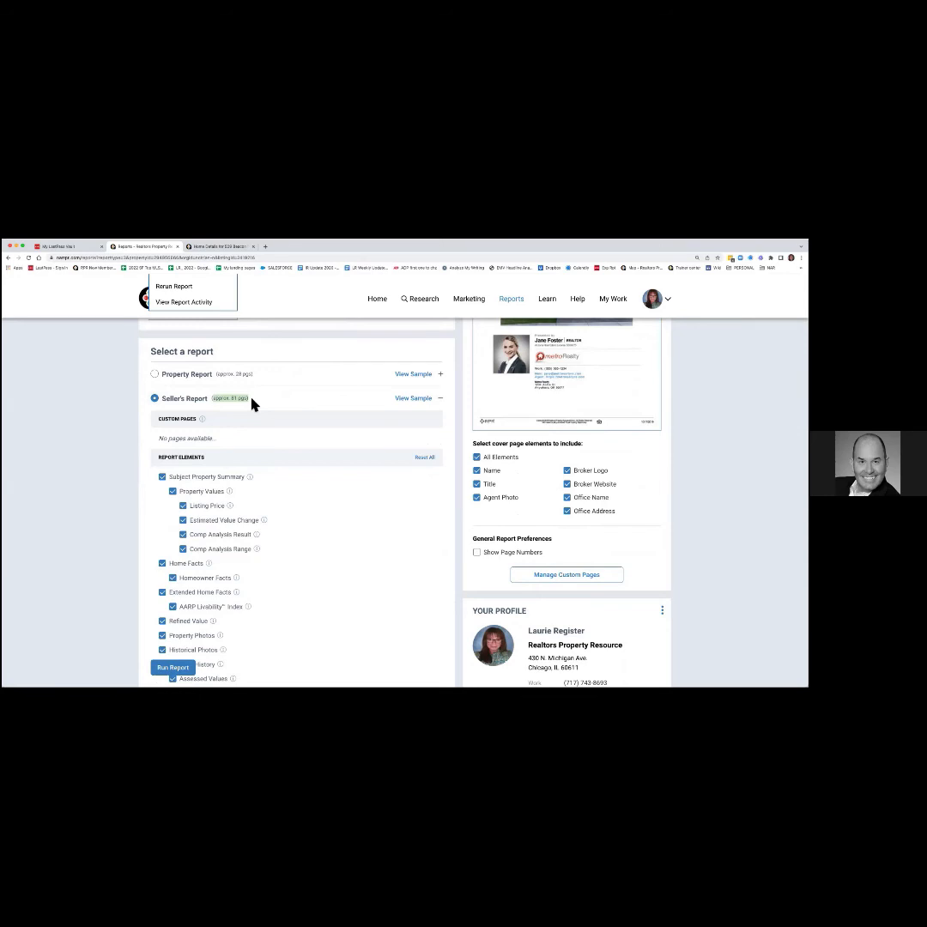
pyautogui.scroll(-3, 268, 505)
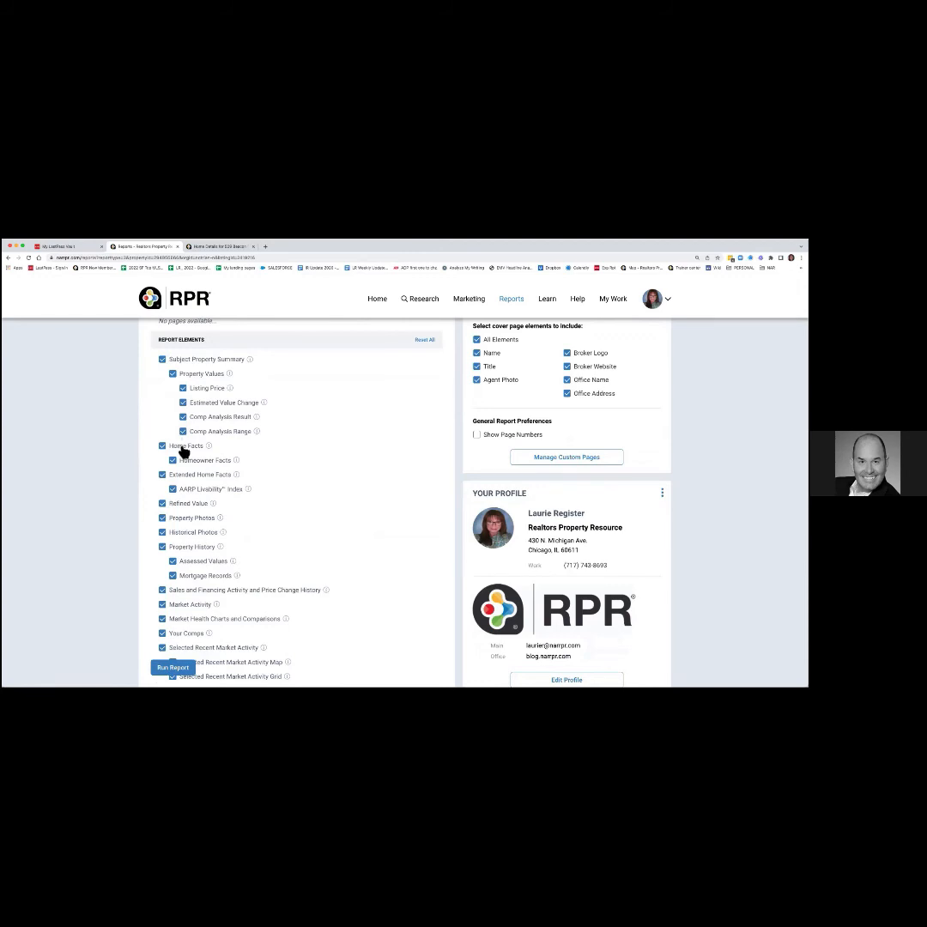
pyautogui.click(173, 490)
pyautogui.click(163, 535)
# Exclude Property History, Sales and Financing Activity, Market Activity and Market Health Charts.
pyautogui.scroll(-1, 157, 576)
pyautogui.scroll(-1, 157, 576)
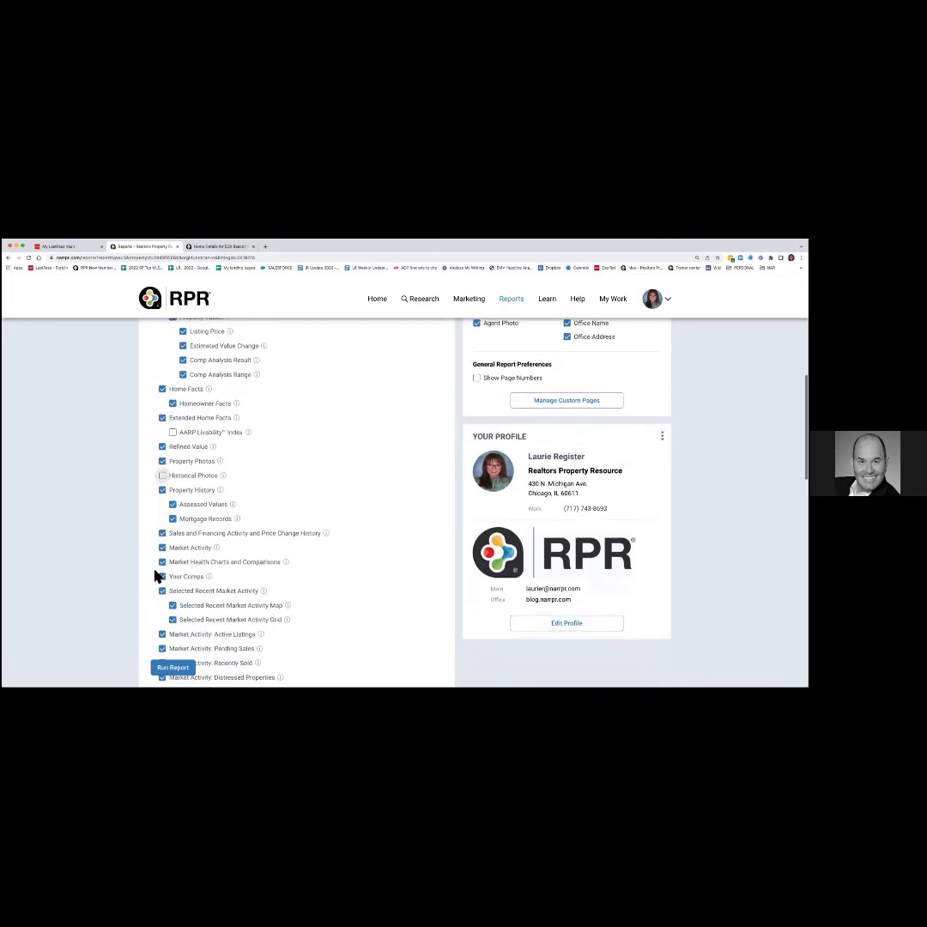
pyautogui.click(164, 487)
pyautogui.click(163, 529)
pyautogui.click(163, 545)
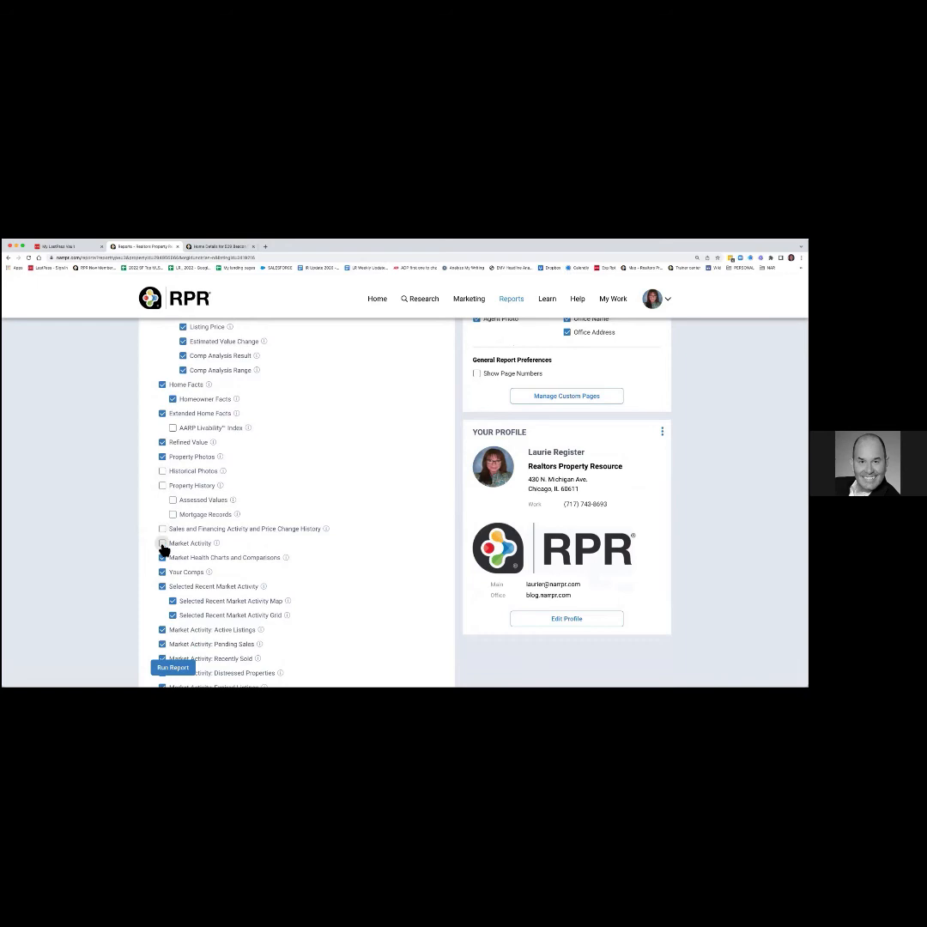
pyautogui.click(163, 558)
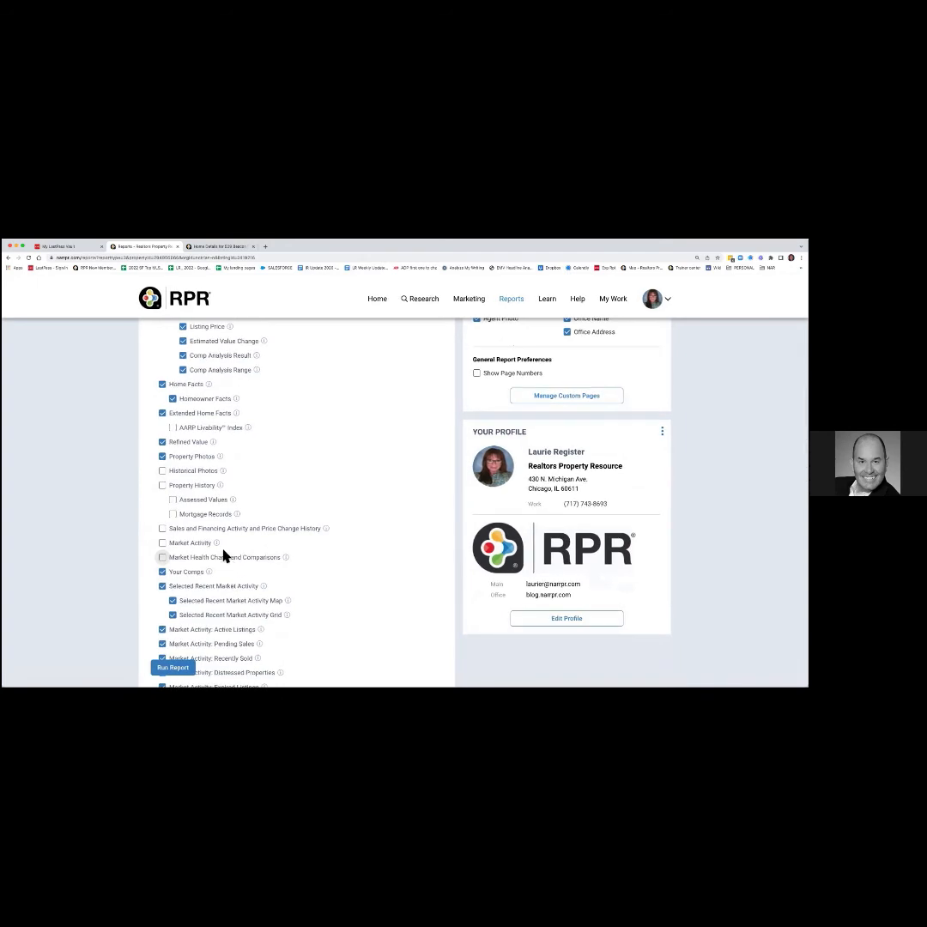
pyautogui.moveTo(218, 544)
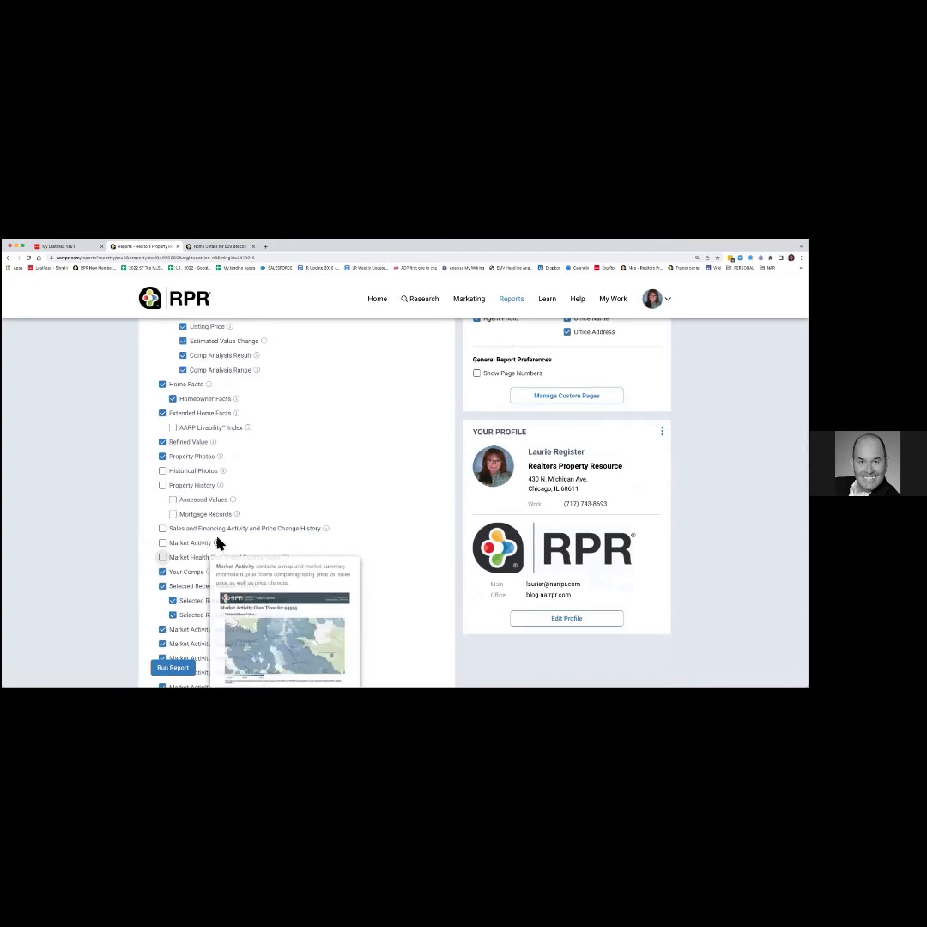
pyautogui.moveTo(231, 503)
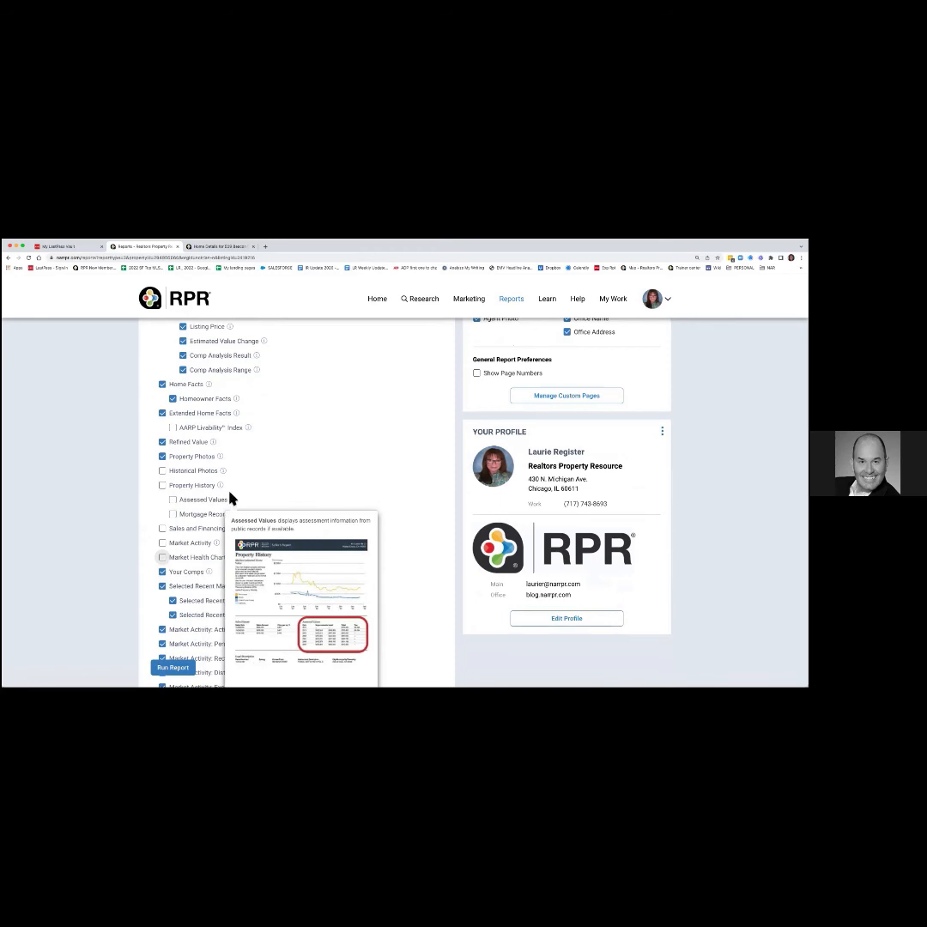
pyautogui.moveTo(224, 473)
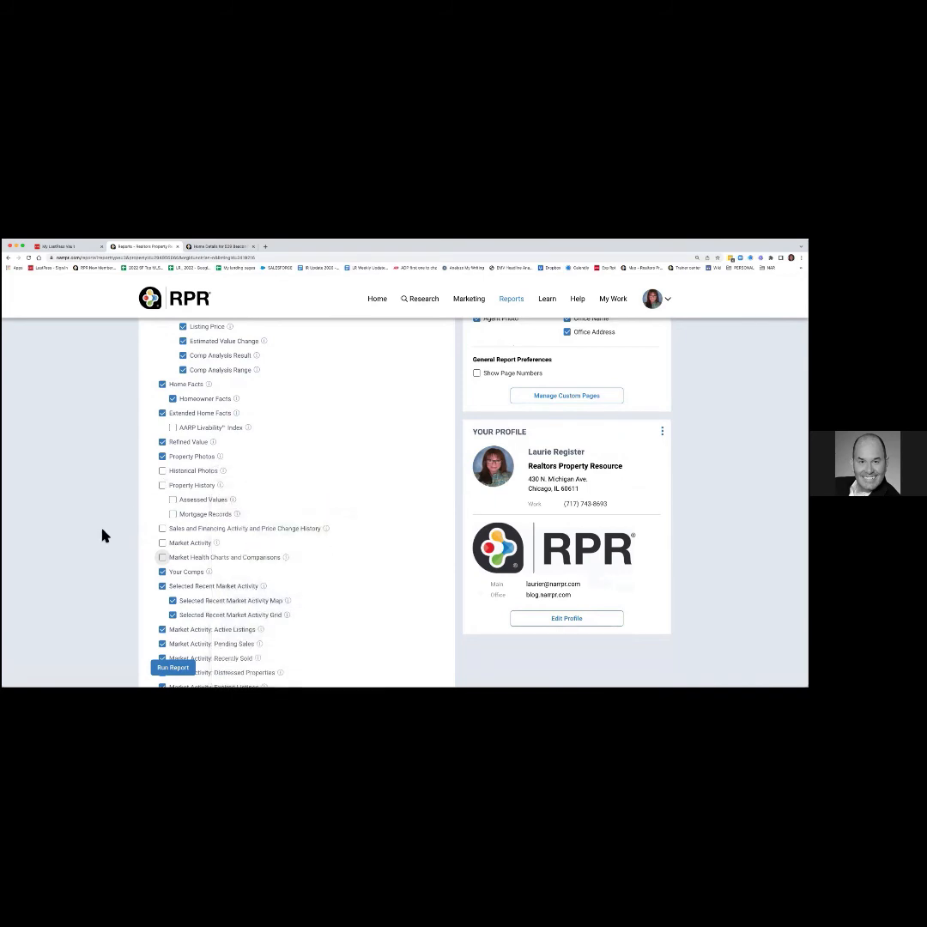
# Drop Selected Recent Market Activity plus Active, Pending, Sold, Distressed and Expired listing sections.
pyautogui.scroll(-3, 107, 539)
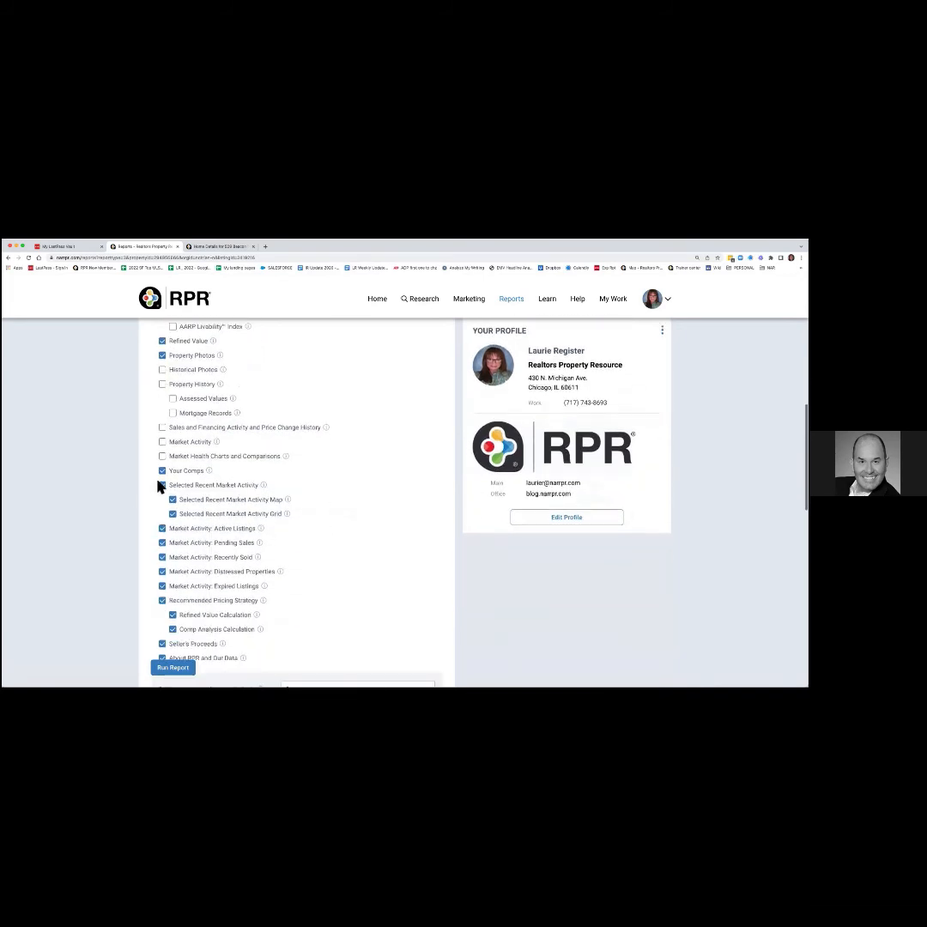
pyautogui.click(163, 477)
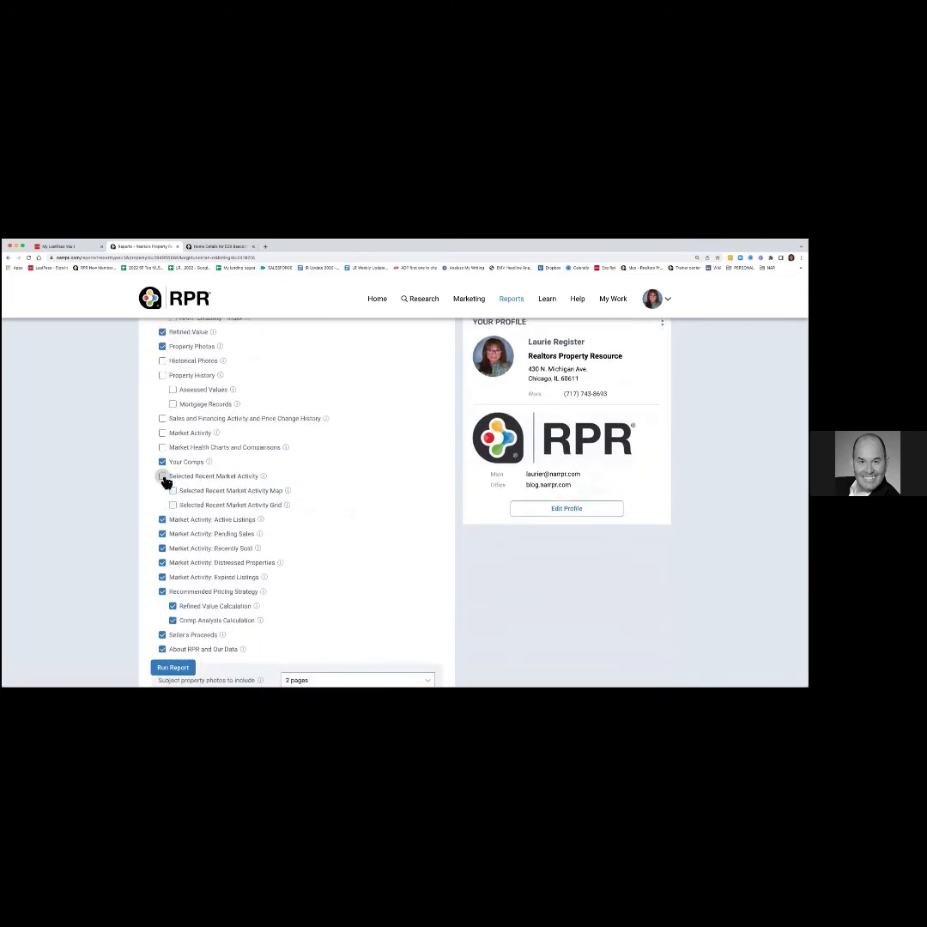
pyautogui.click(162, 521)
pyautogui.click(163, 535)
pyautogui.click(163, 549)
pyautogui.click(163, 563)
pyautogui.click(162, 576)
# Keep Recommended Pricing Strategy included and leave Seller's Proceeds out of the report.
pyautogui.click(163, 592)
pyautogui.click(162, 591)
pyautogui.scroll(-3, 233, 625)
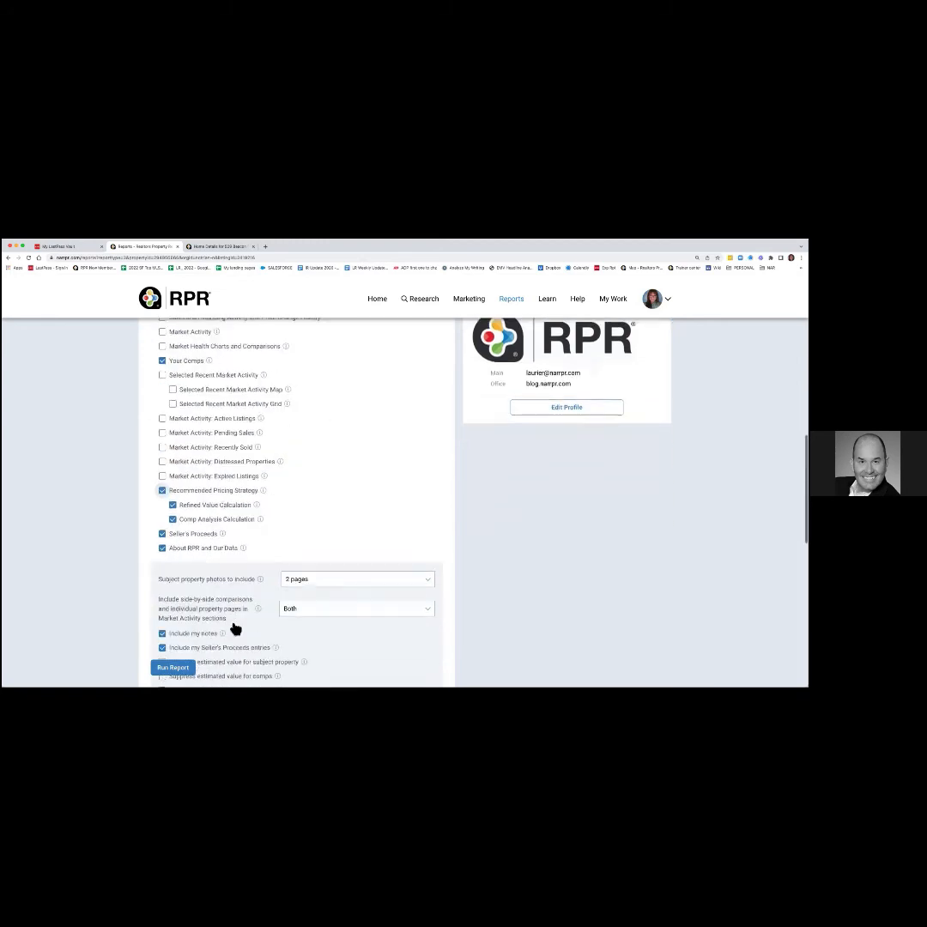
pyautogui.click(162, 530)
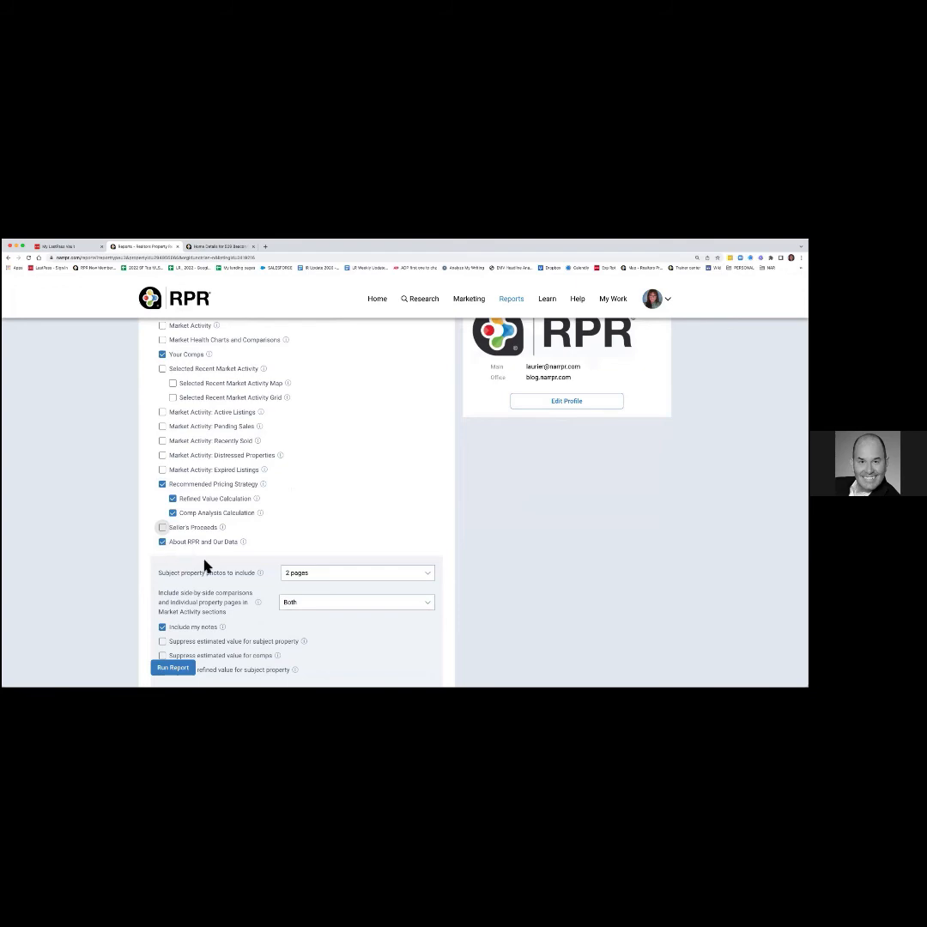
pyautogui.scroll(-3, 194, 582)
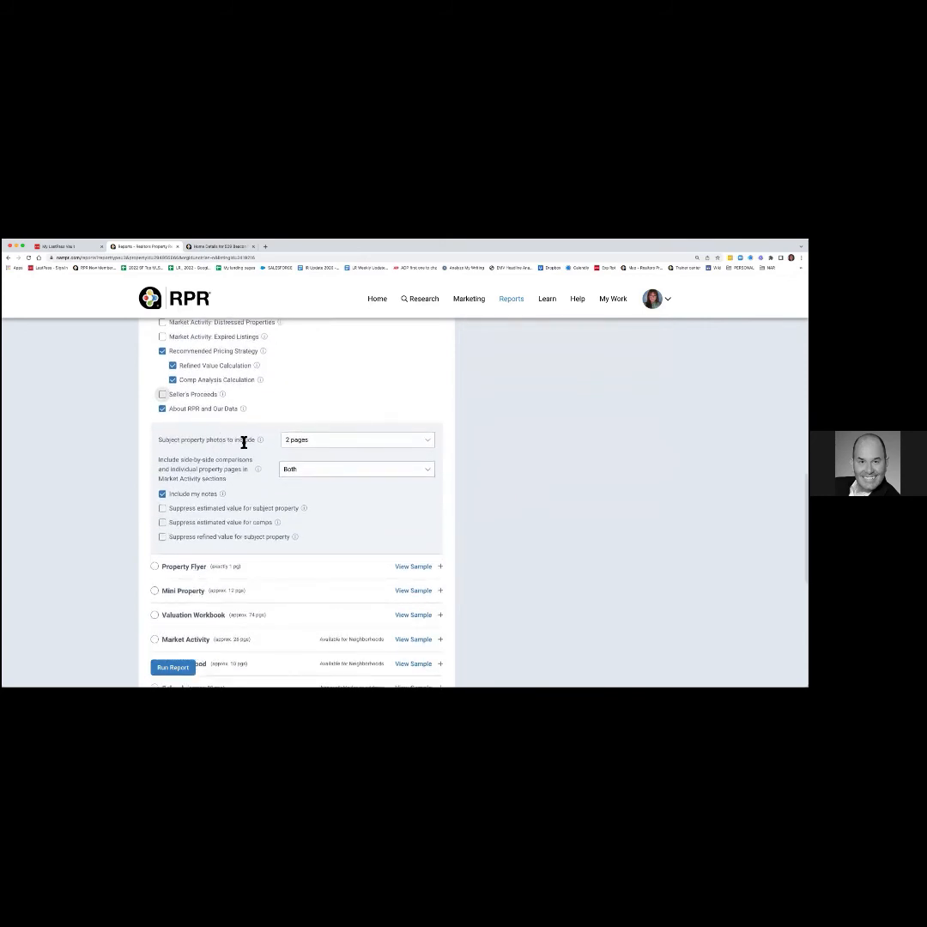
# Include all subject property photos and Only Side-by-Side comparisons in Market Activity sections.
pyautogui.click(348, 445)
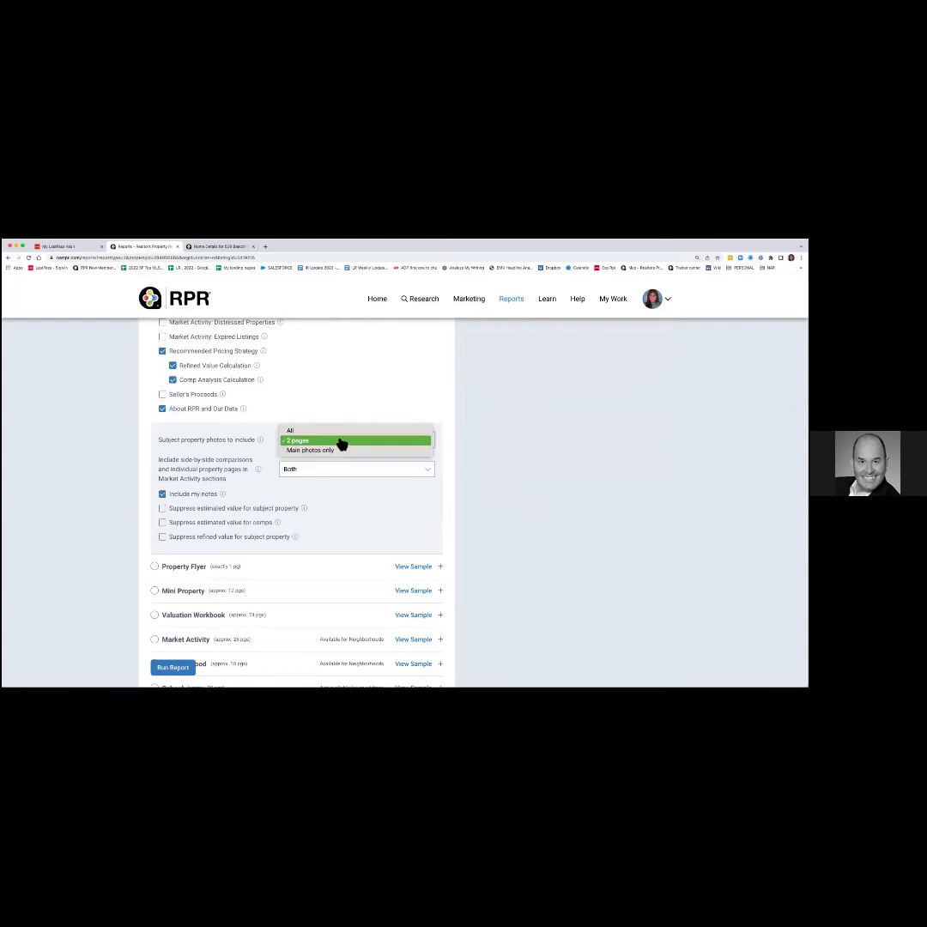
pyautogui.click(340, 432)
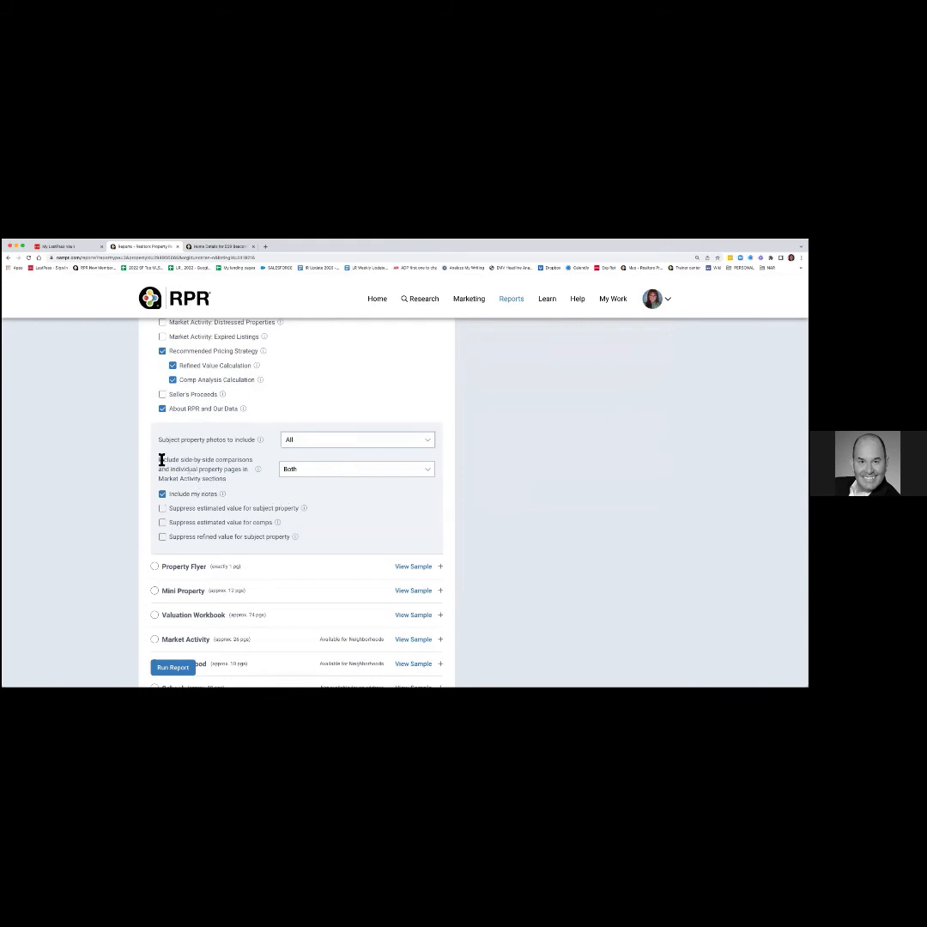
pyautogui.moveTo(159, 459); pyautogui.dragTo(230, 482)
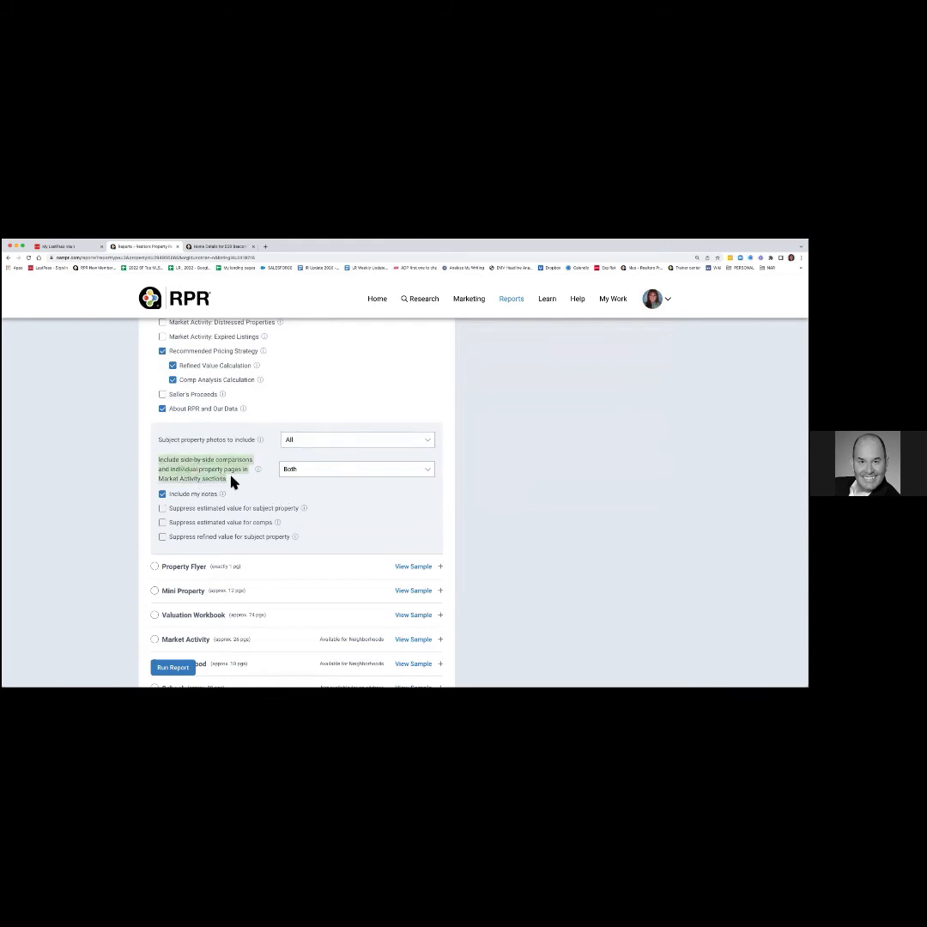
pyautogui.click(294, 473)
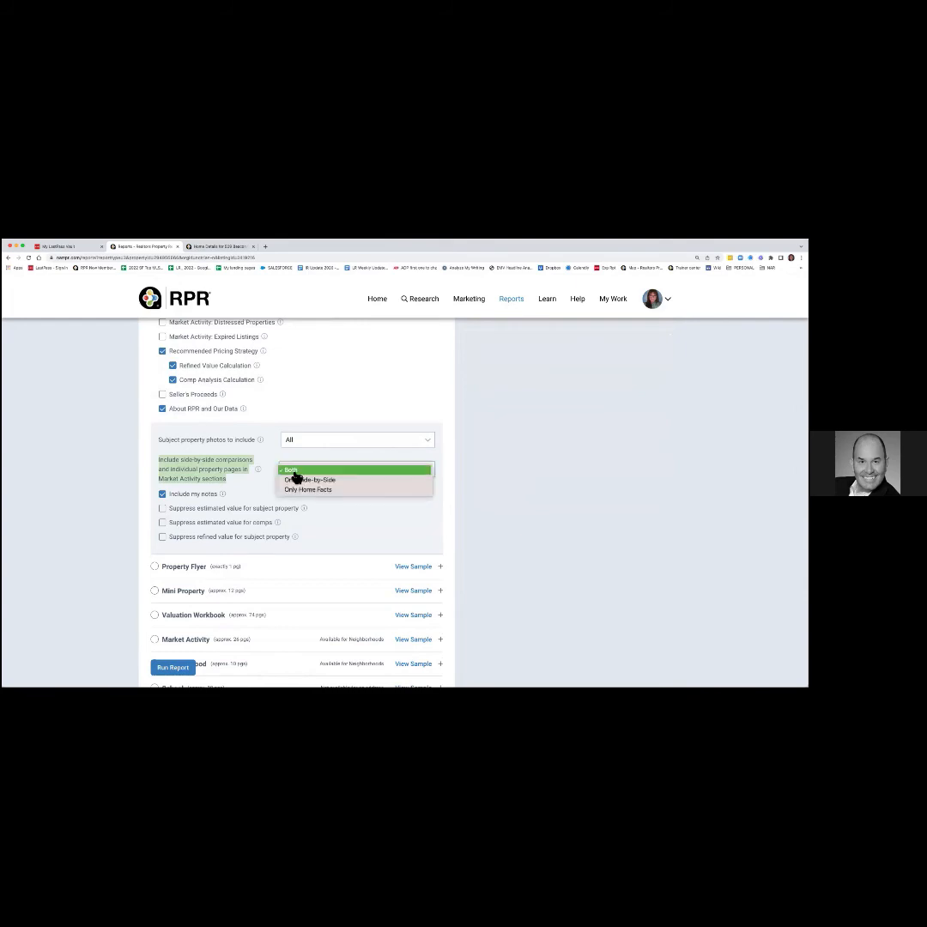
pyautogui.click(302, 480)
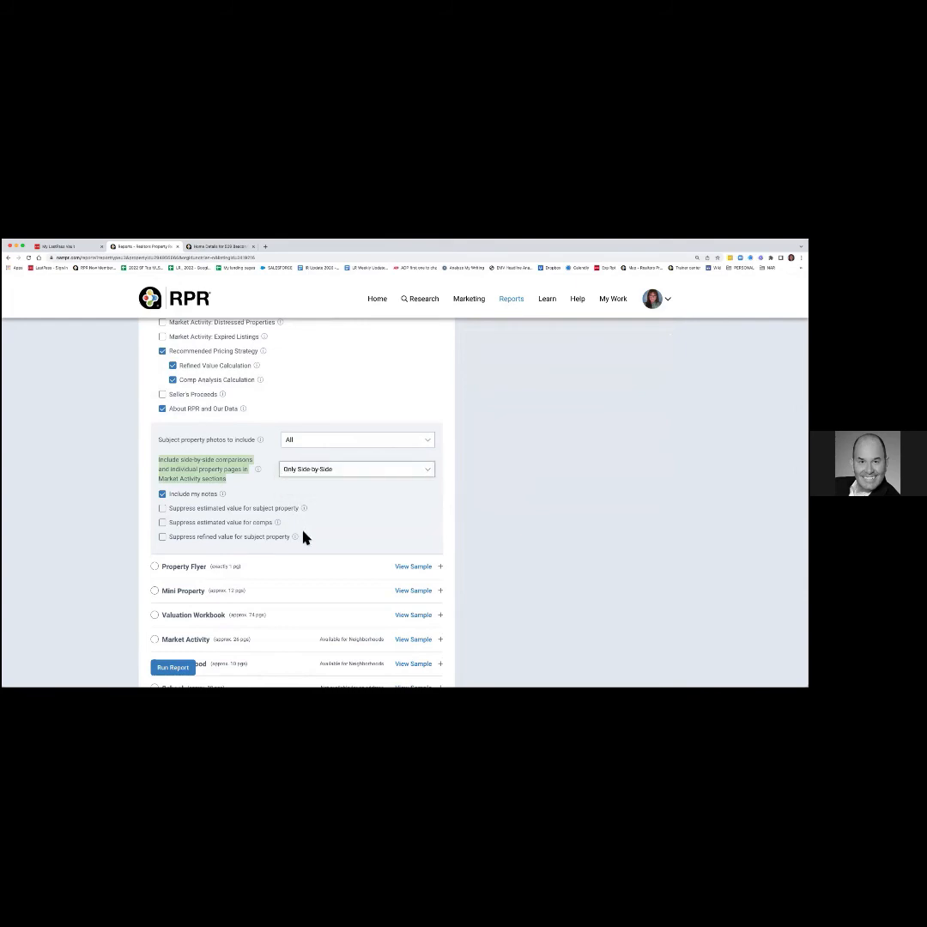
# Leave the agent's notes out of the Seller's Report.
pyautogui.scroll(-3, 303, 538)
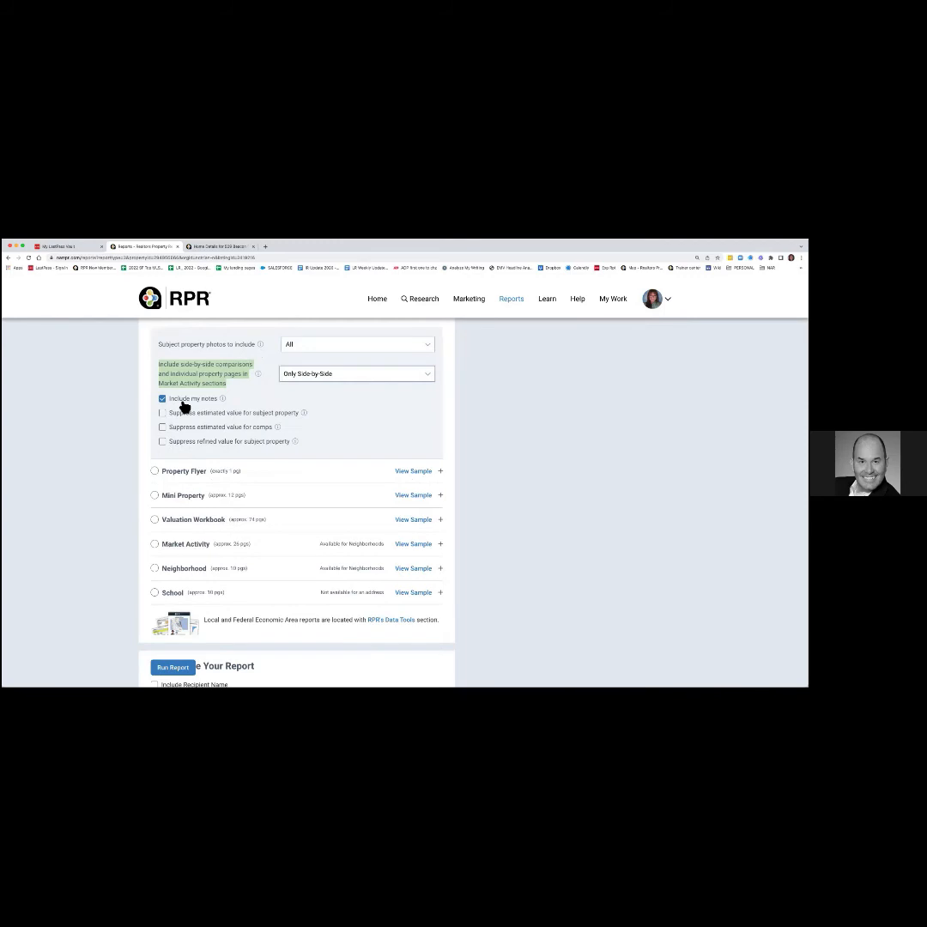
pyautogui.click(182, 401)
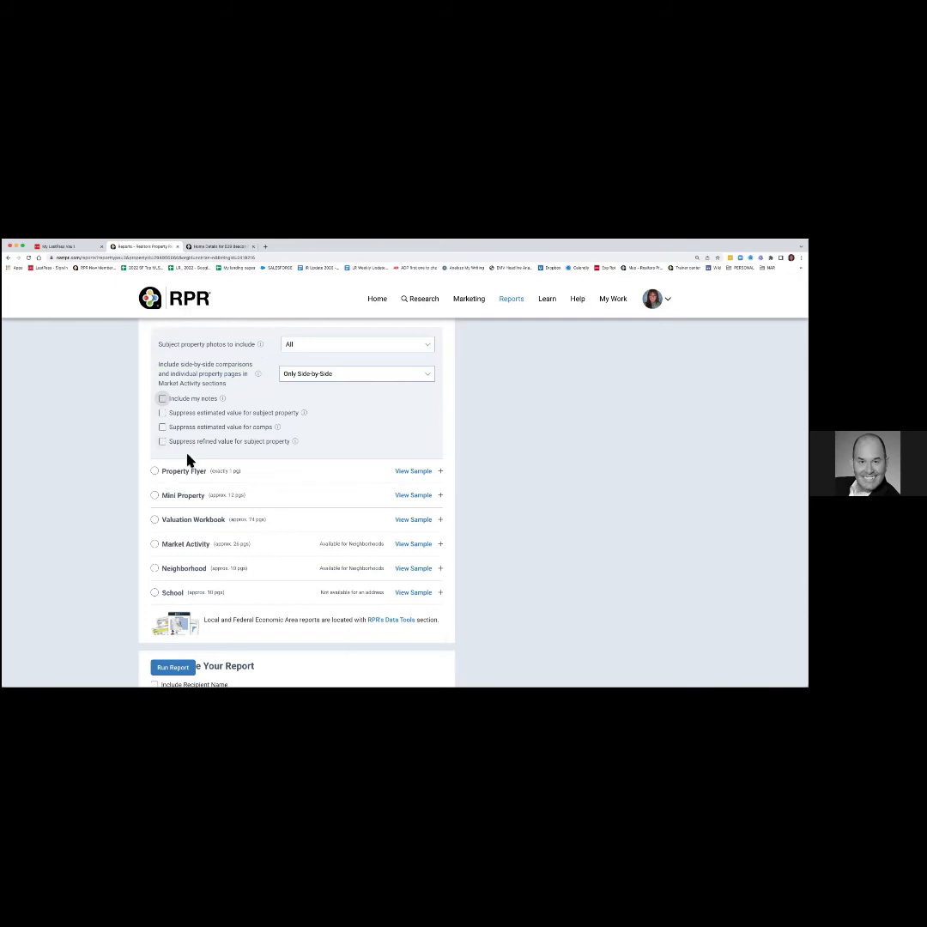
pyautogui.scroll(5, 189, 462)
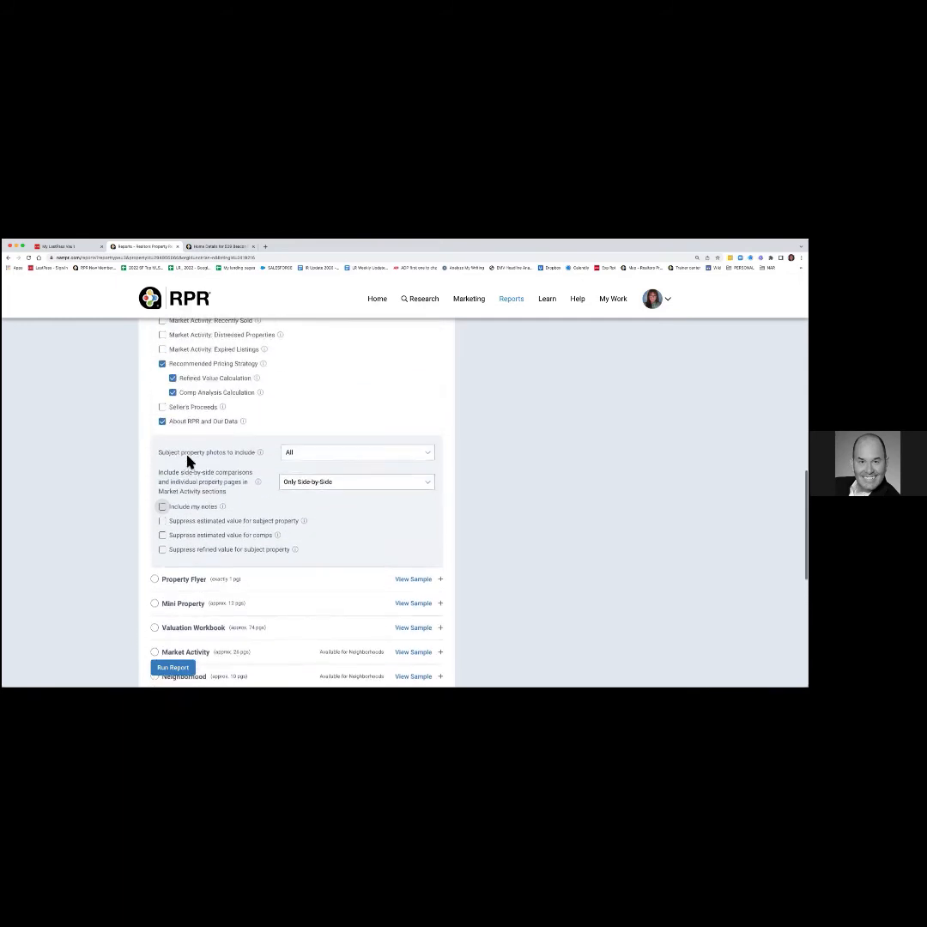
pyautogui.scroll(5, 189, 462)
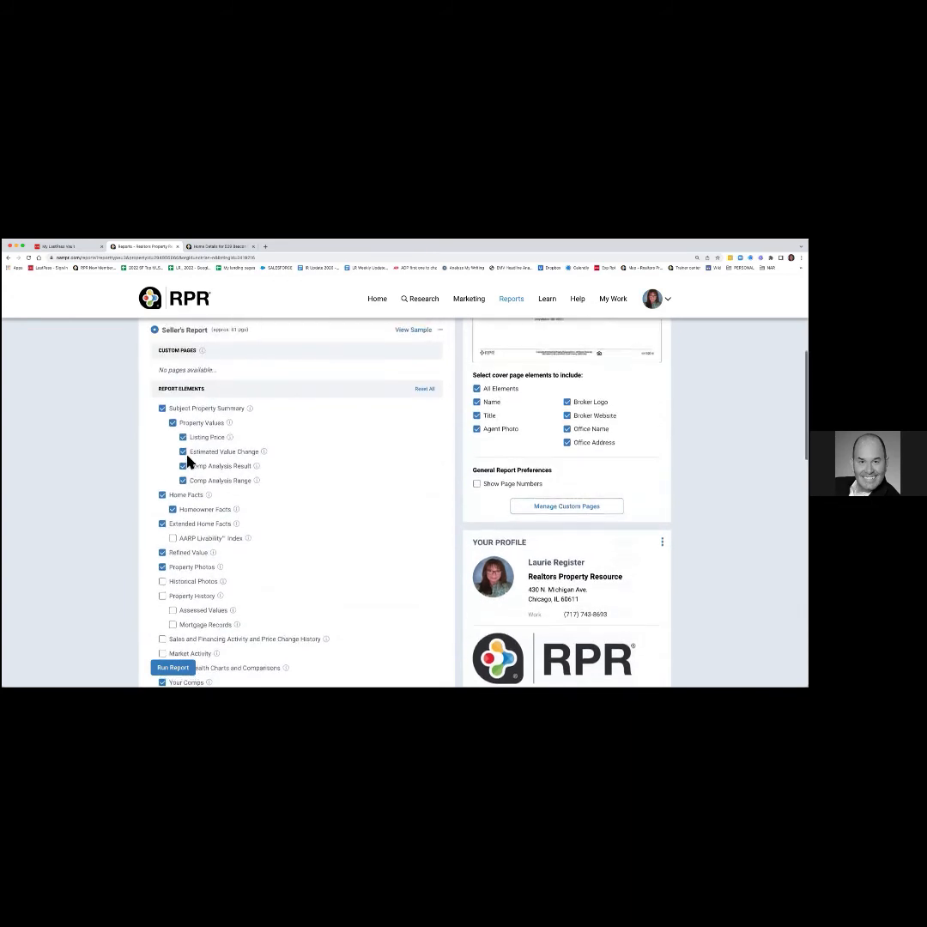
pyautogui.scroll(2, 188, 462)
pyautogui.scroll(1, 188, 459)
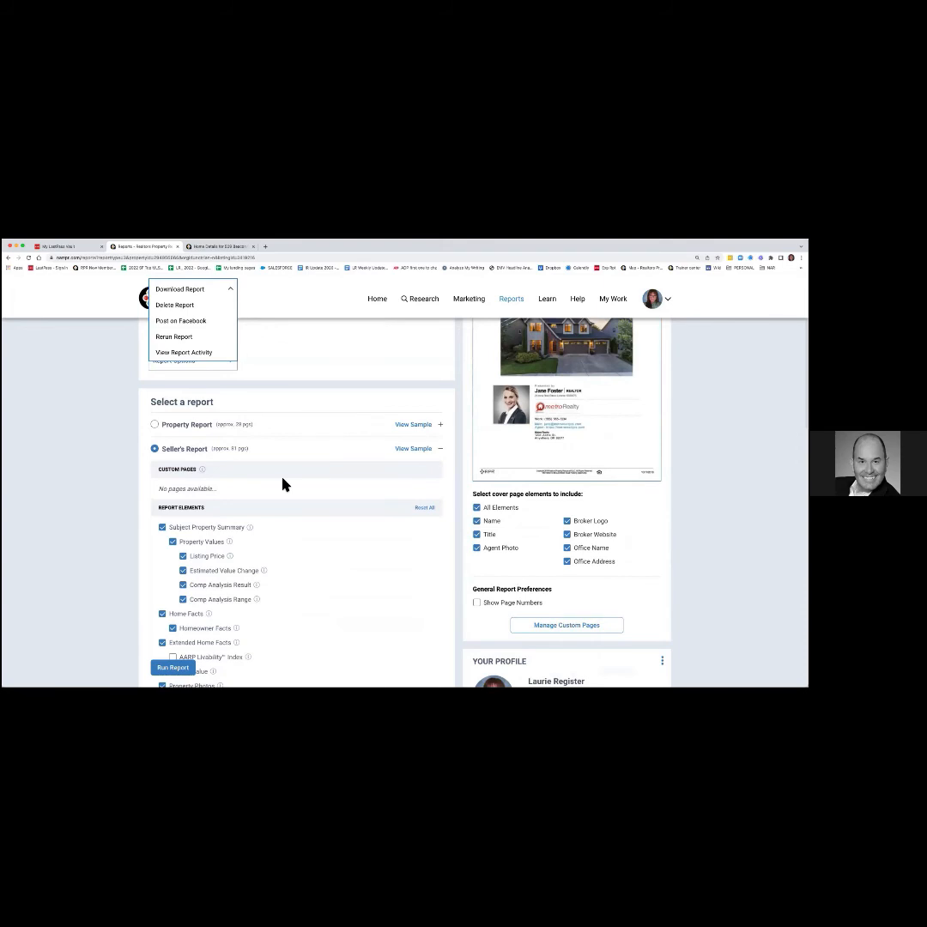
pyautogui.scroll(-1, 285, 484)
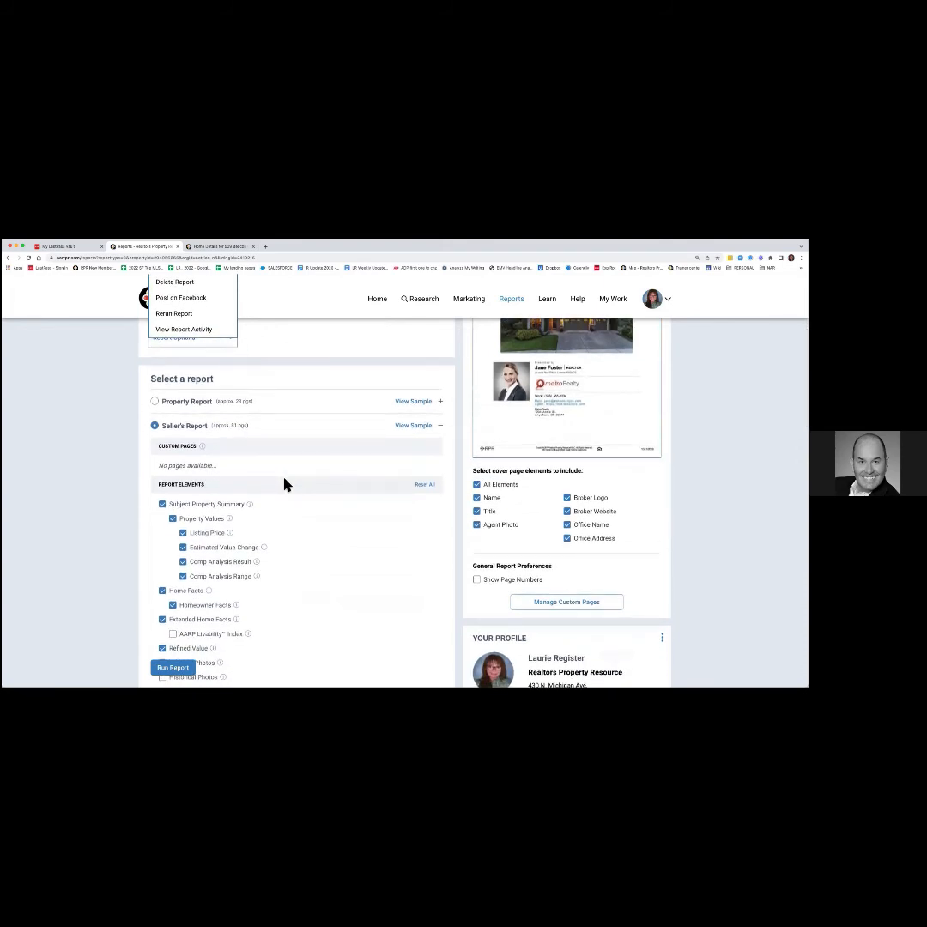
pyautogui.moveTo(203, 448)
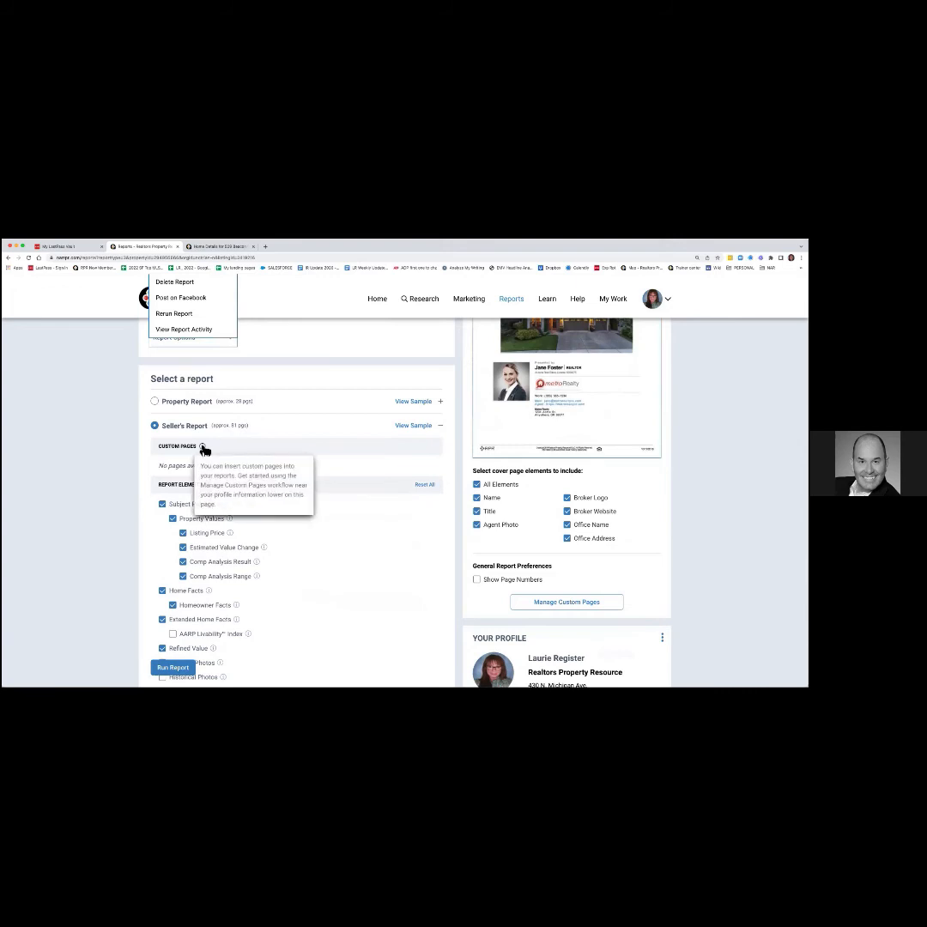
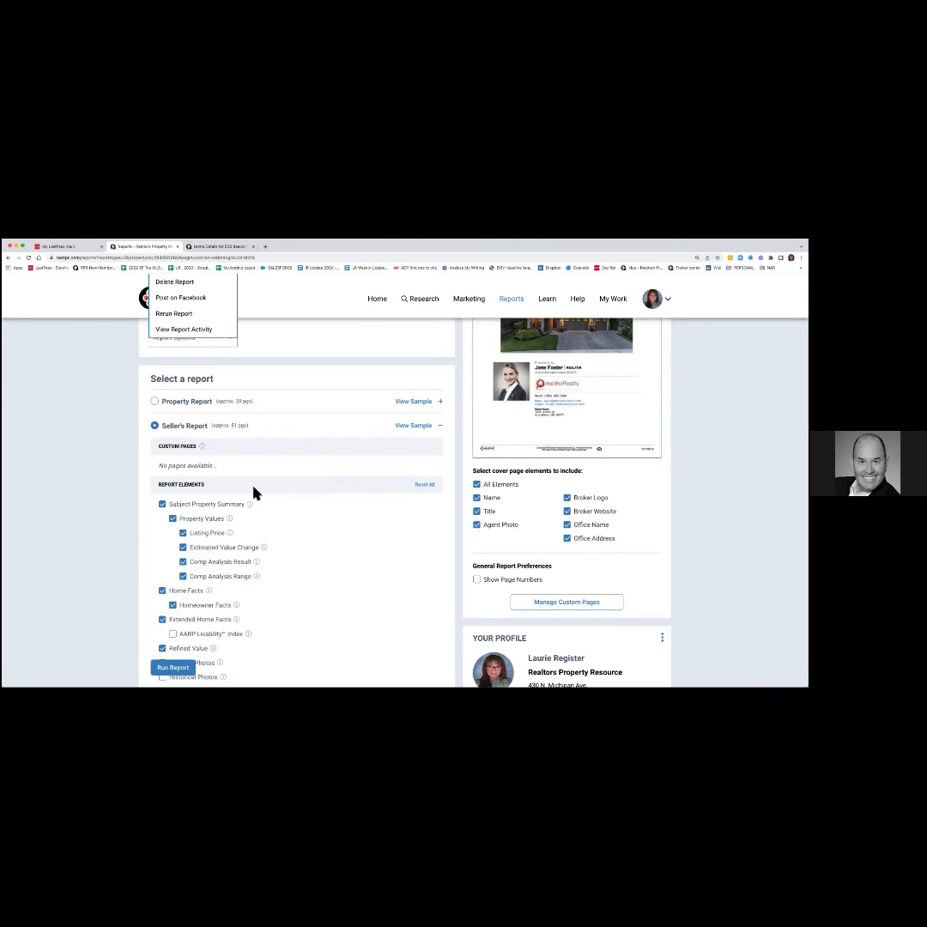
# Clear the cover page elements, then include agent name, photo, title, broker logo, website, office name and address.
pyautogui.scroll(-3, 284, 521)
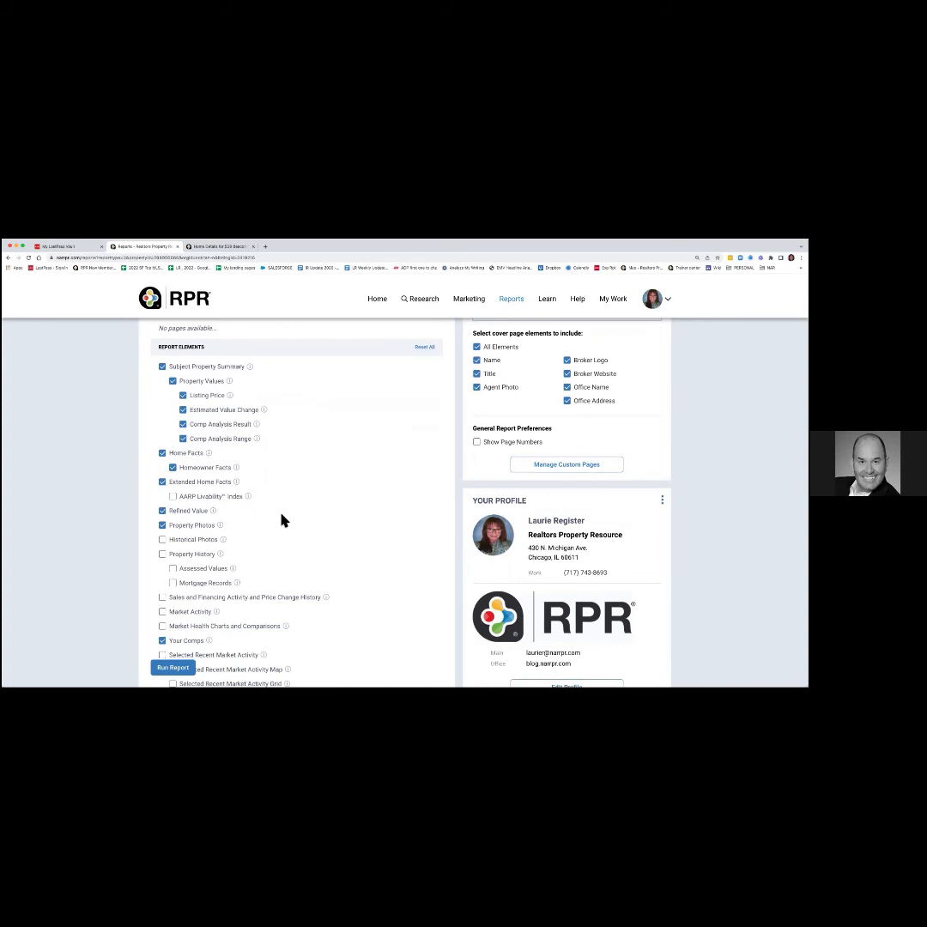
pyautogui.scroll(-7, 283, 521)
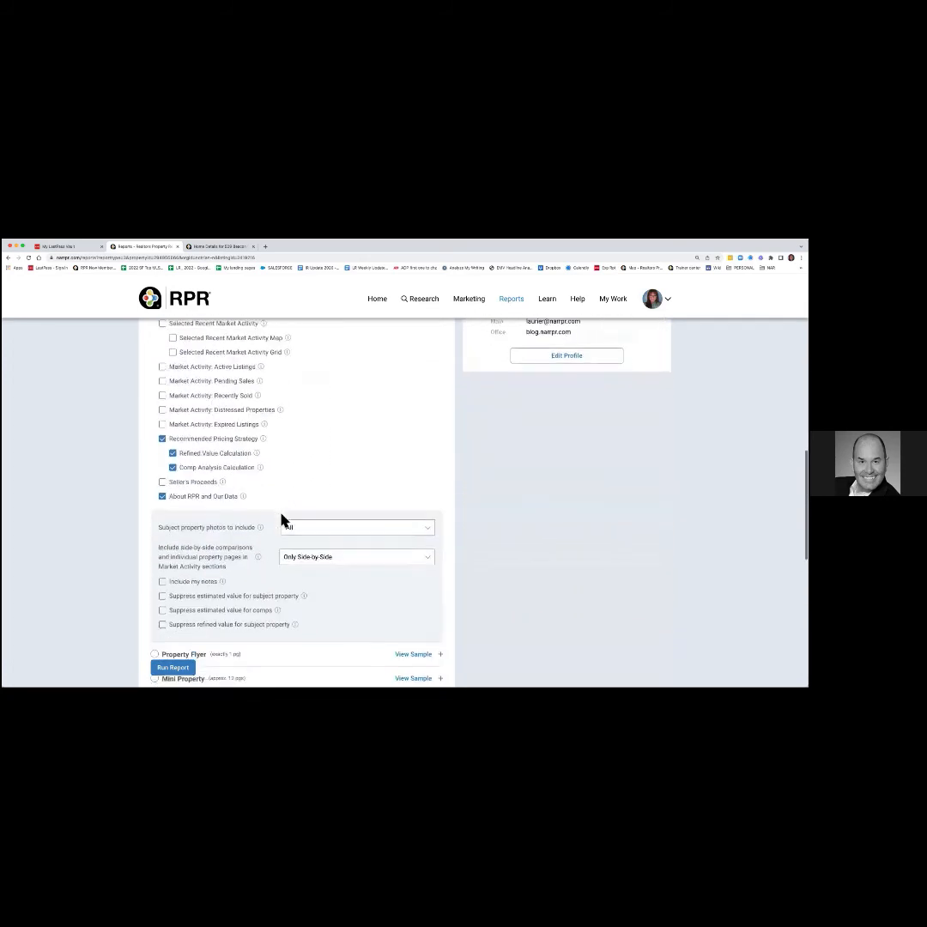
pyautogui.scroll(-4, 283, 521)
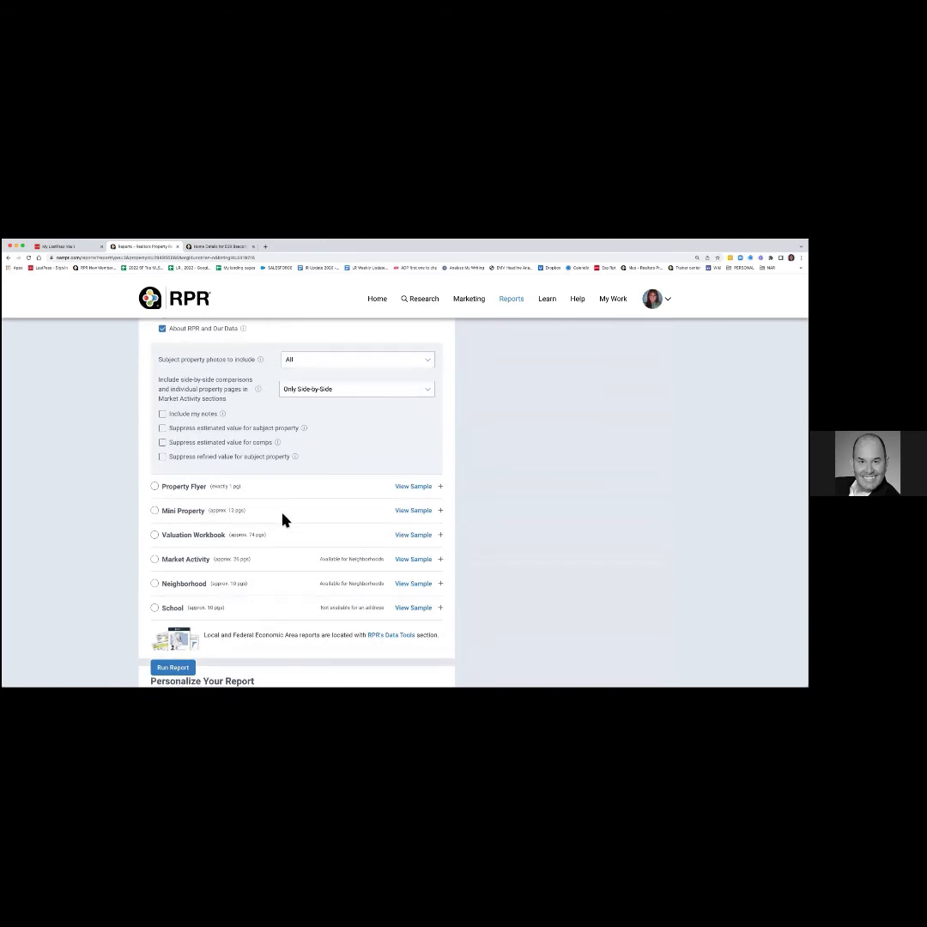
pyautogui.scroll(12, 283, 521)
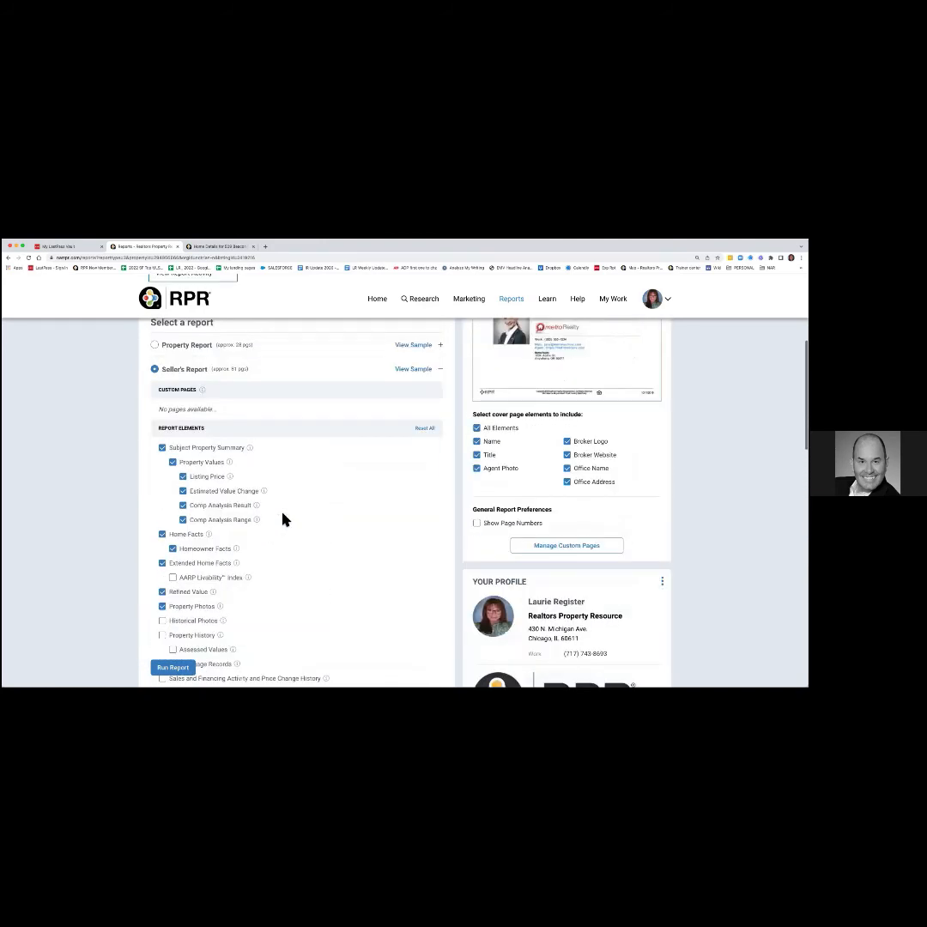
pyautogui.scroll(5, 283, 521)
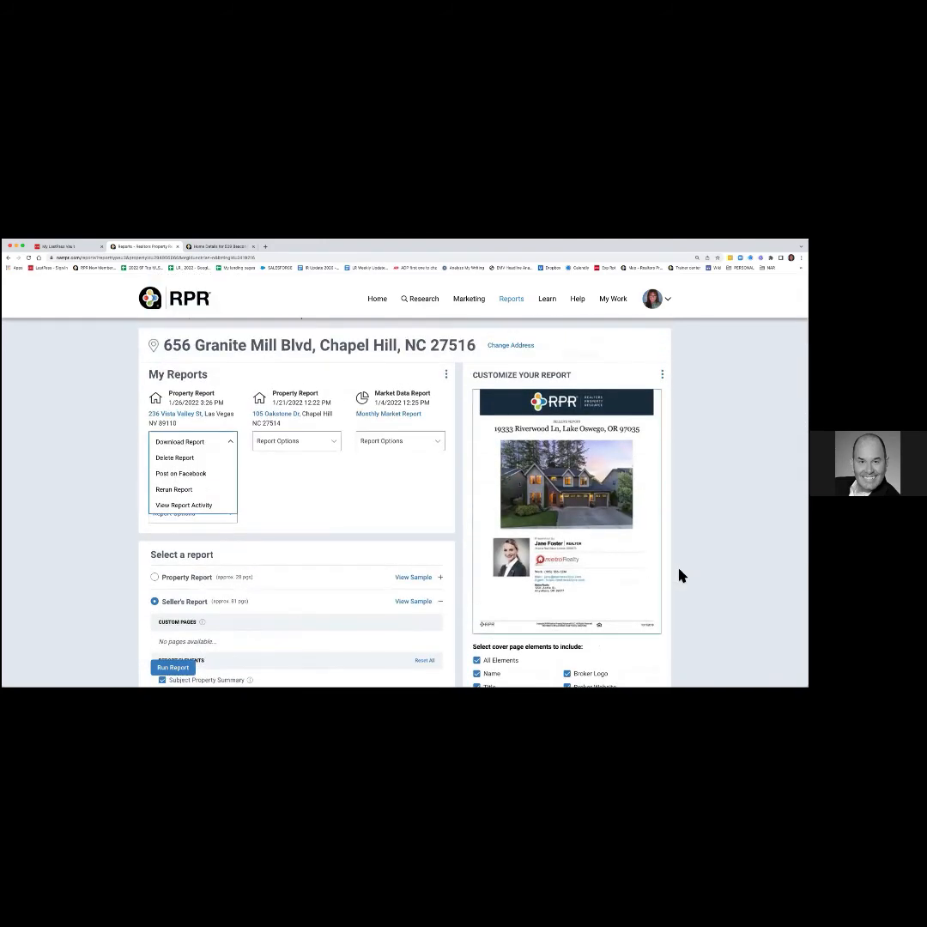
pyautogui.scroll(-2, 687, 582)
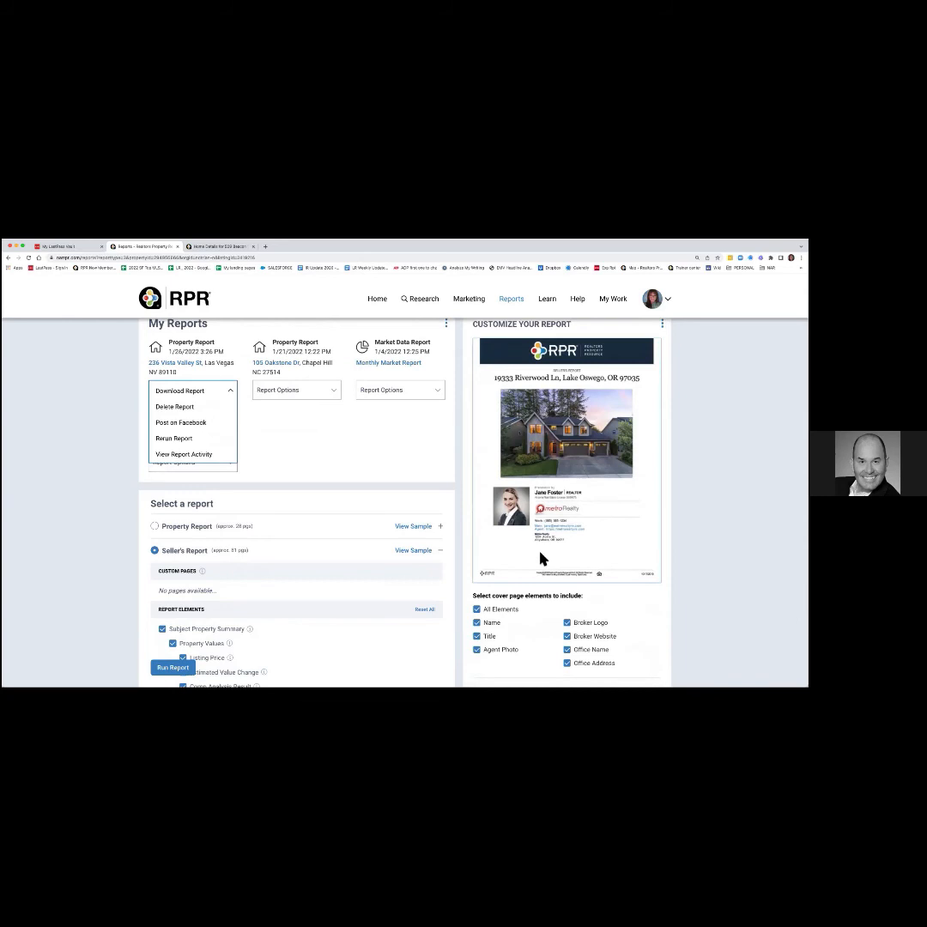
pyautogui.scroll(-3, 543, 559)
pyautogui.scroll(-1, 542, 559)
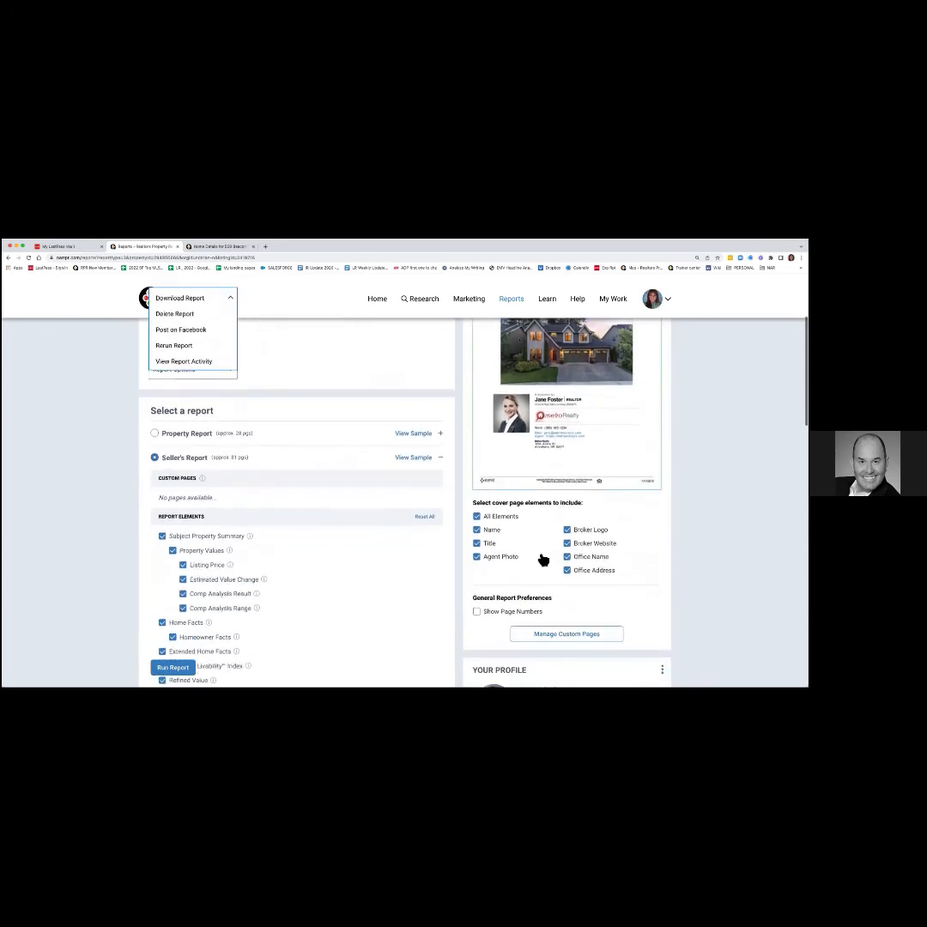
pyautogui.click(512, 519)
pyautogui.click(483, 530)
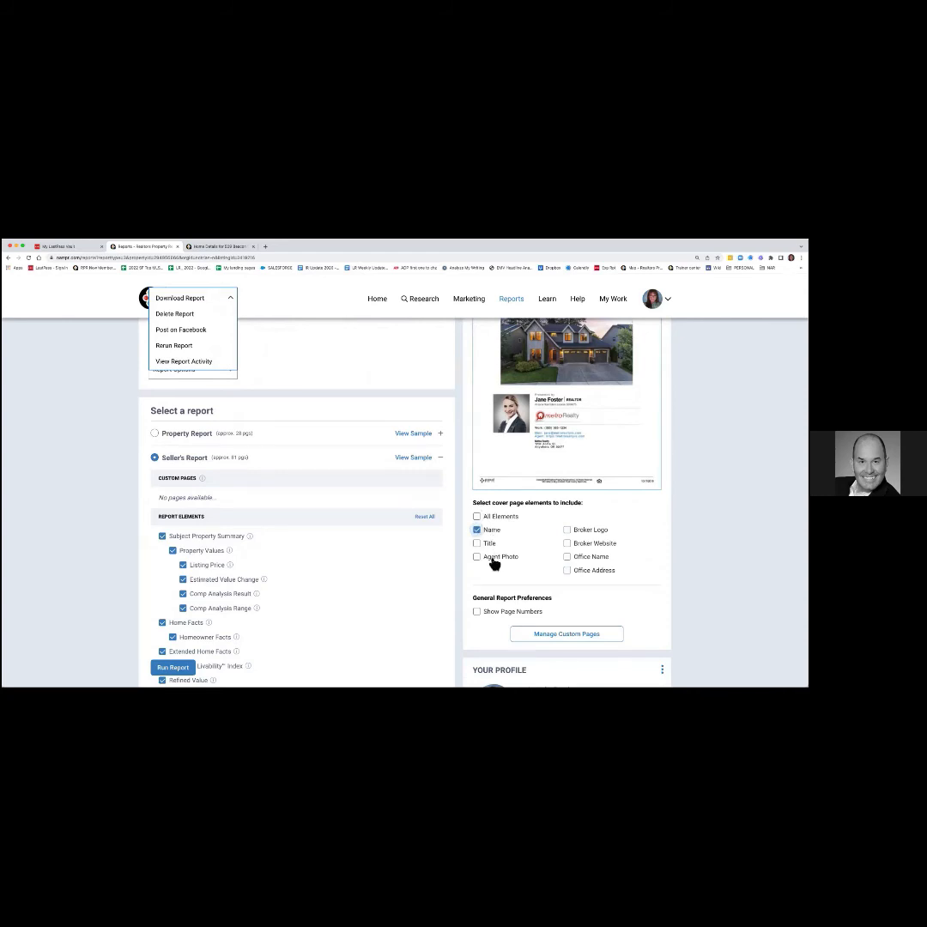
pyautogui.click(493, 559)
pyautogui.click(490, 546)
pyautogui.click(599, 544)
pyautogui.click(593, 530)
pyautogui.click(594, 556)
pyautogui.click(594, 572)
# Leave the custom report pages without uploading any, and open the agent profile for editing.
pyautogui.scroll(-2, 620, 592)
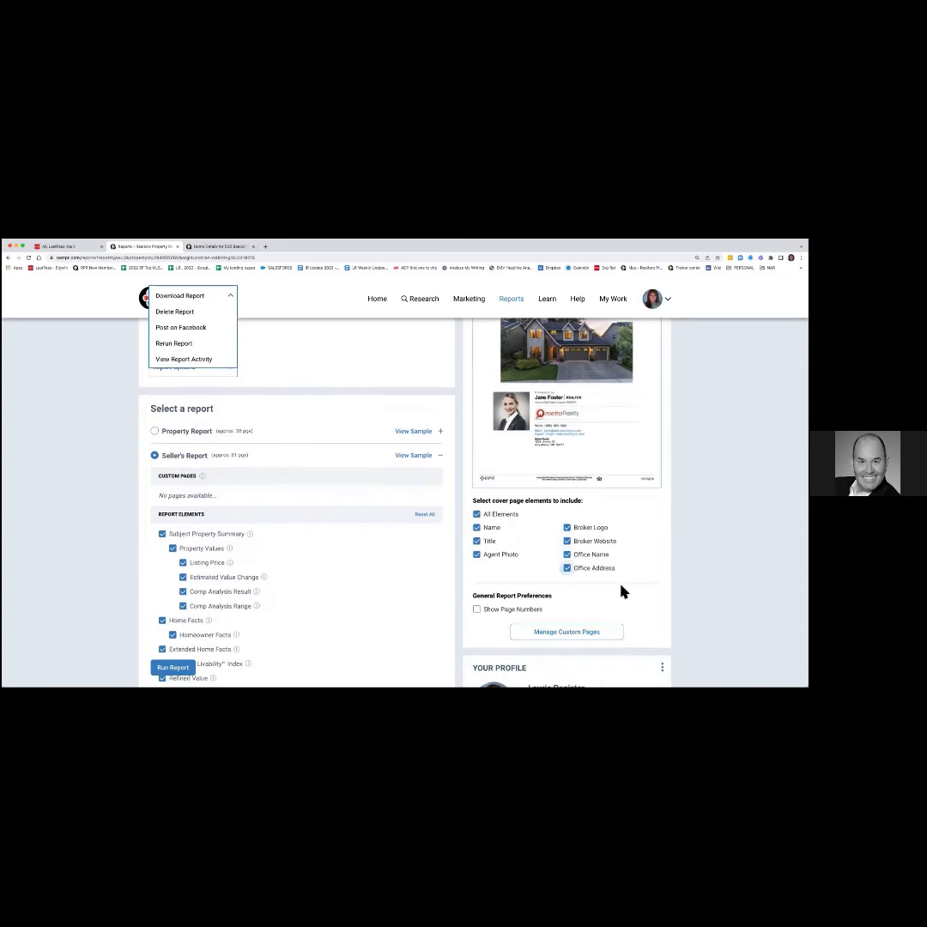
pyautogui.scroll(-1, 621, 584)
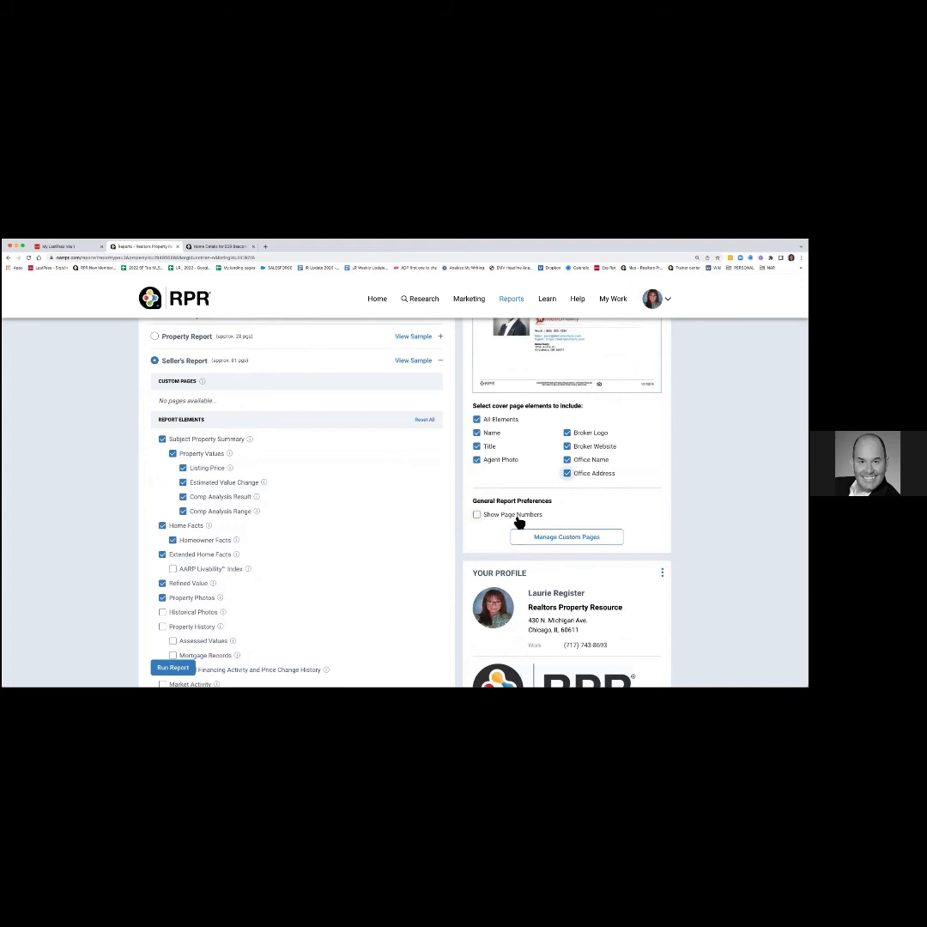
pyautogui.click(568, 539)
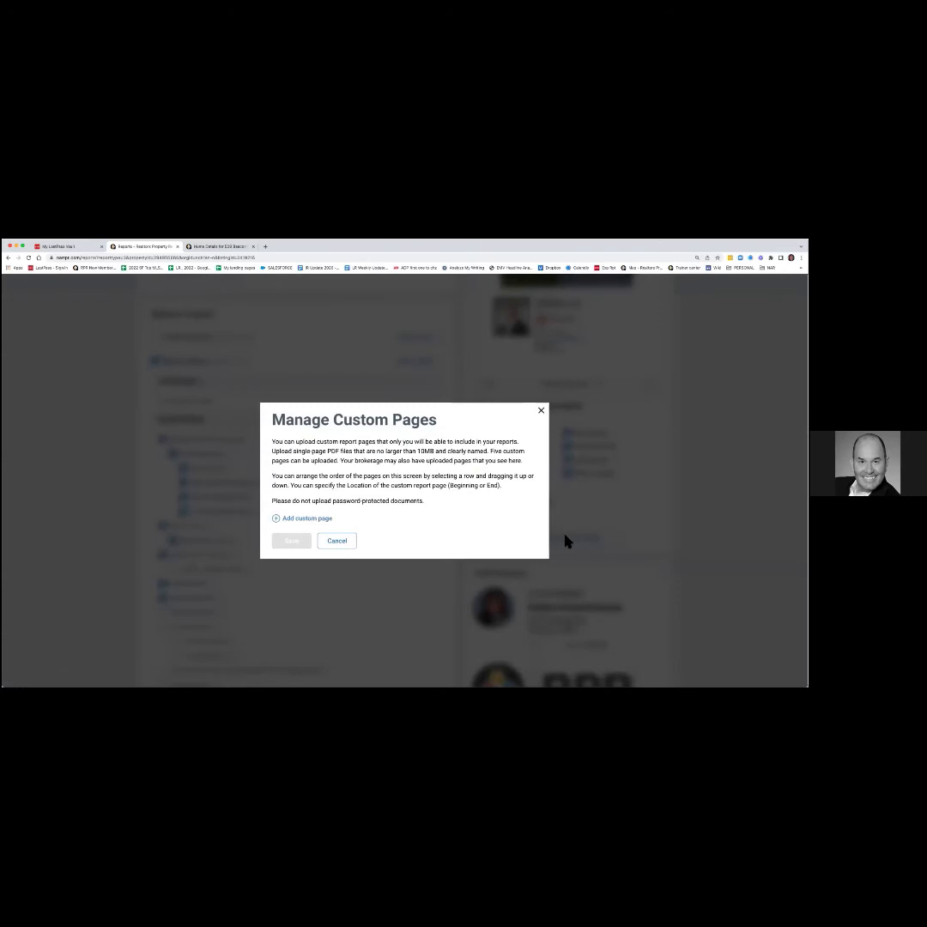
pyautogui.click(314, 521)
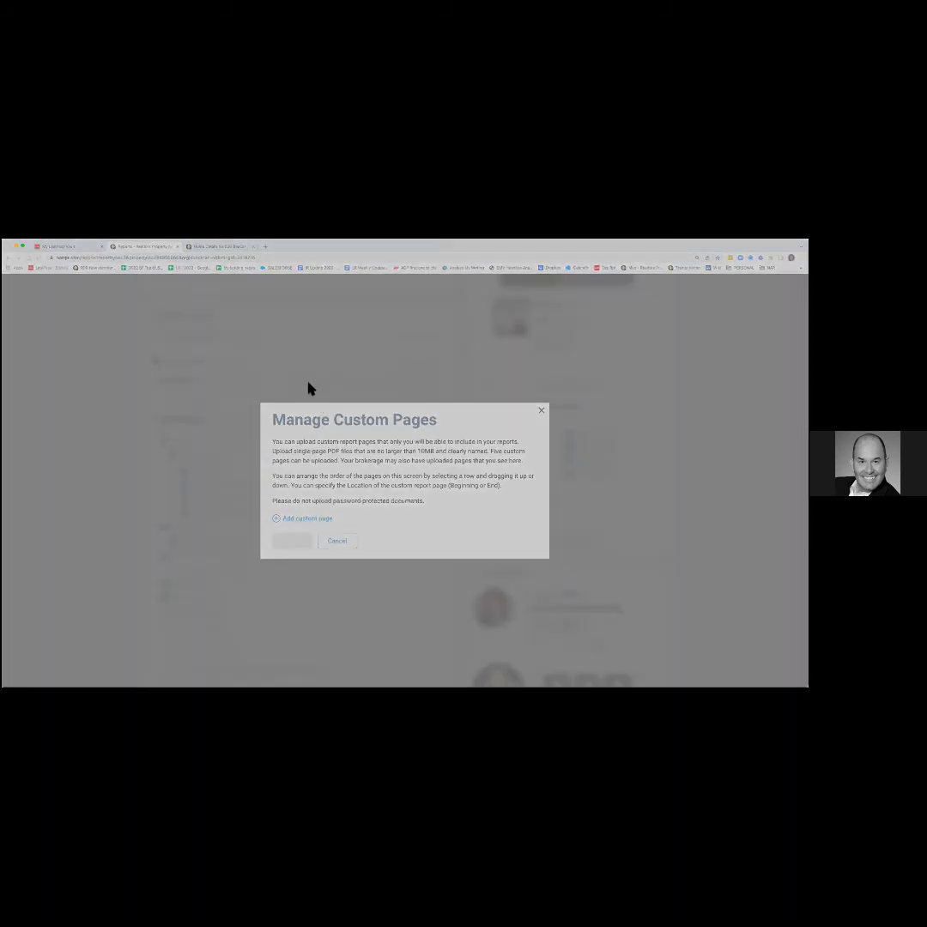
pyautogui.click(567, 586)
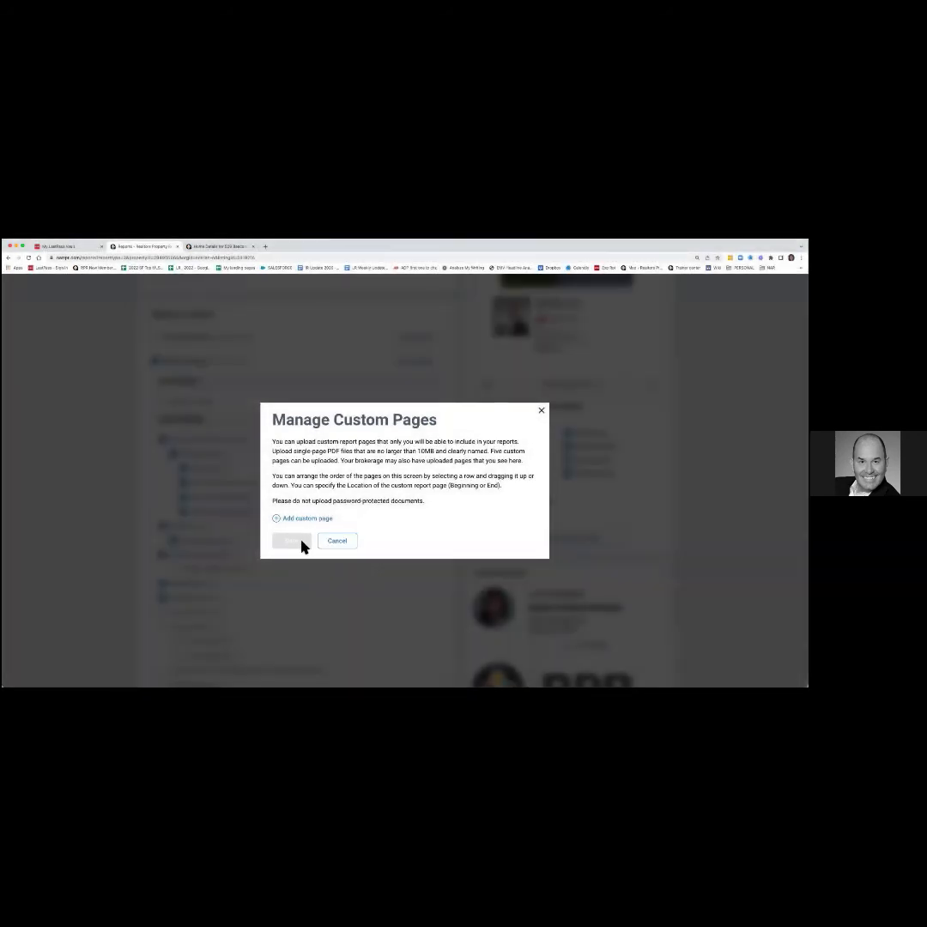
pyautogui.click(541, 411)
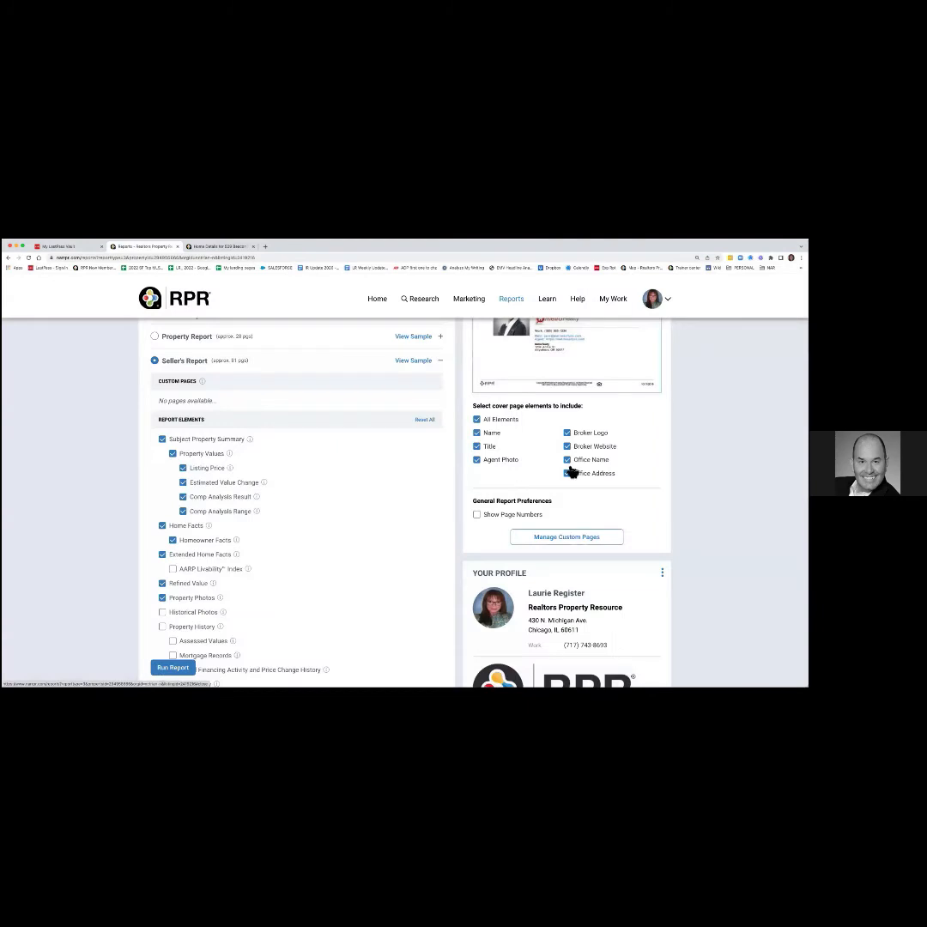
pyautogui.scroll(-3, 537, 532)
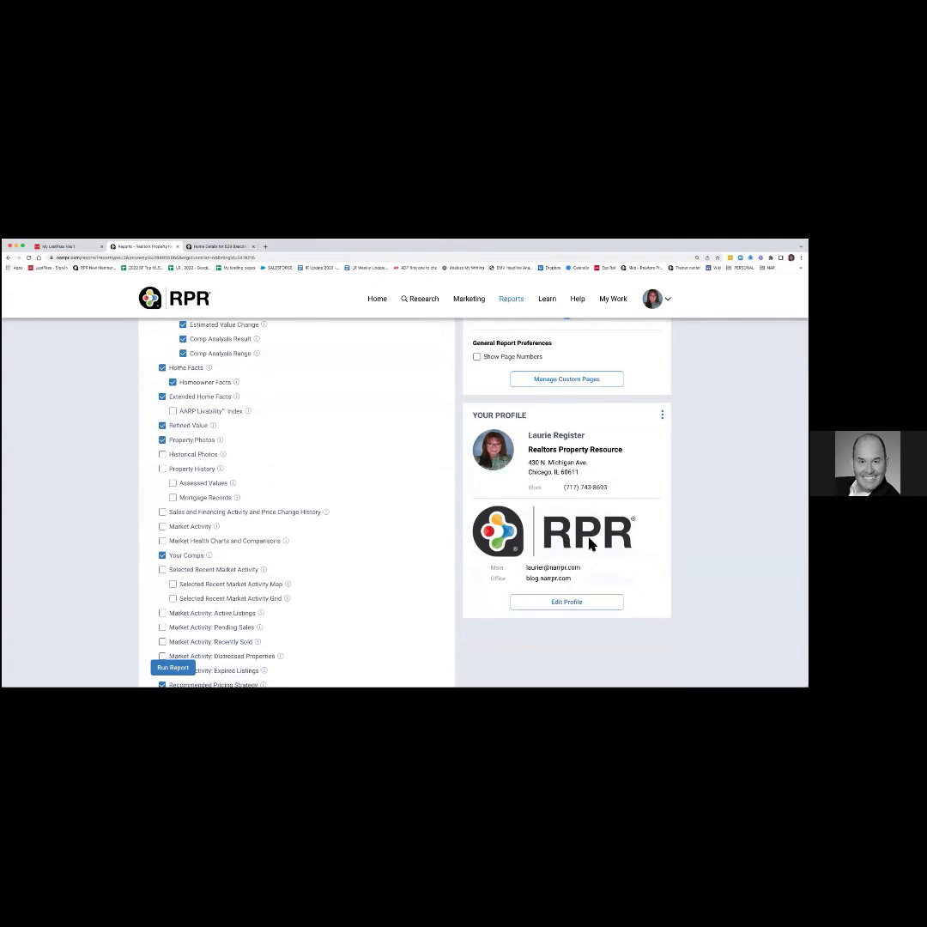
pyautogui.click(579, 605)
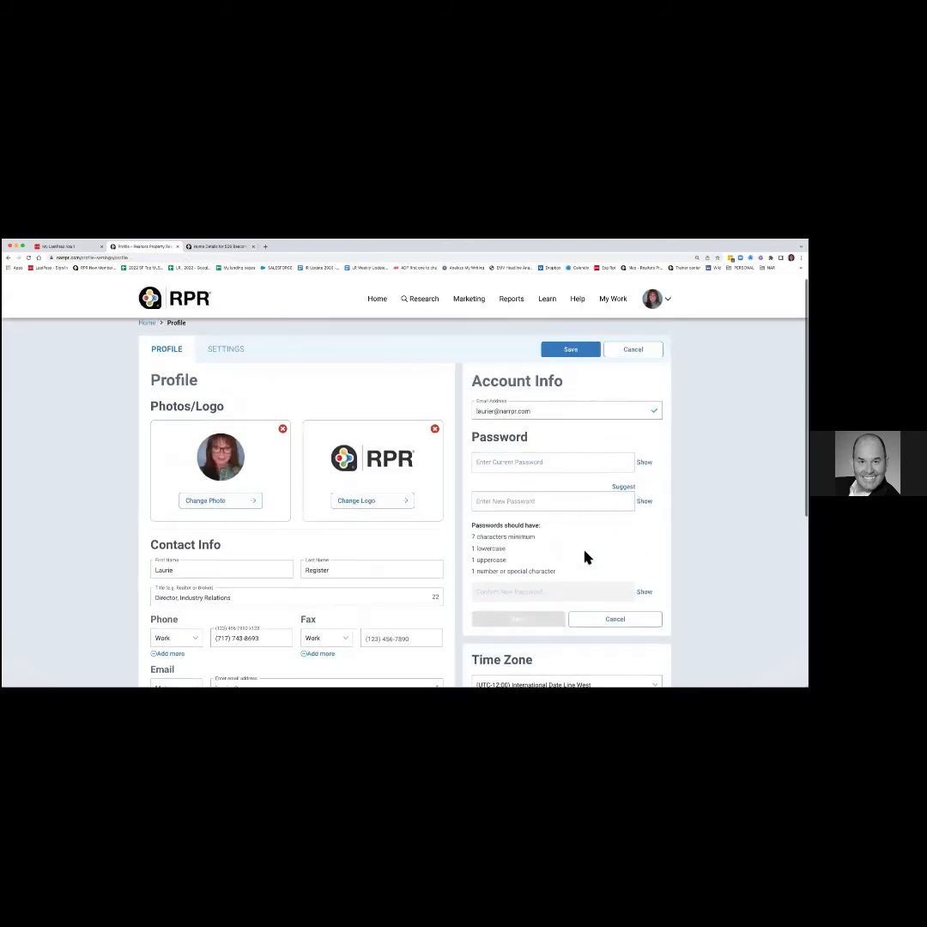
# Review the profile's list of saved markets and listings.
pyautogui.scroll(-1, 584, 552)
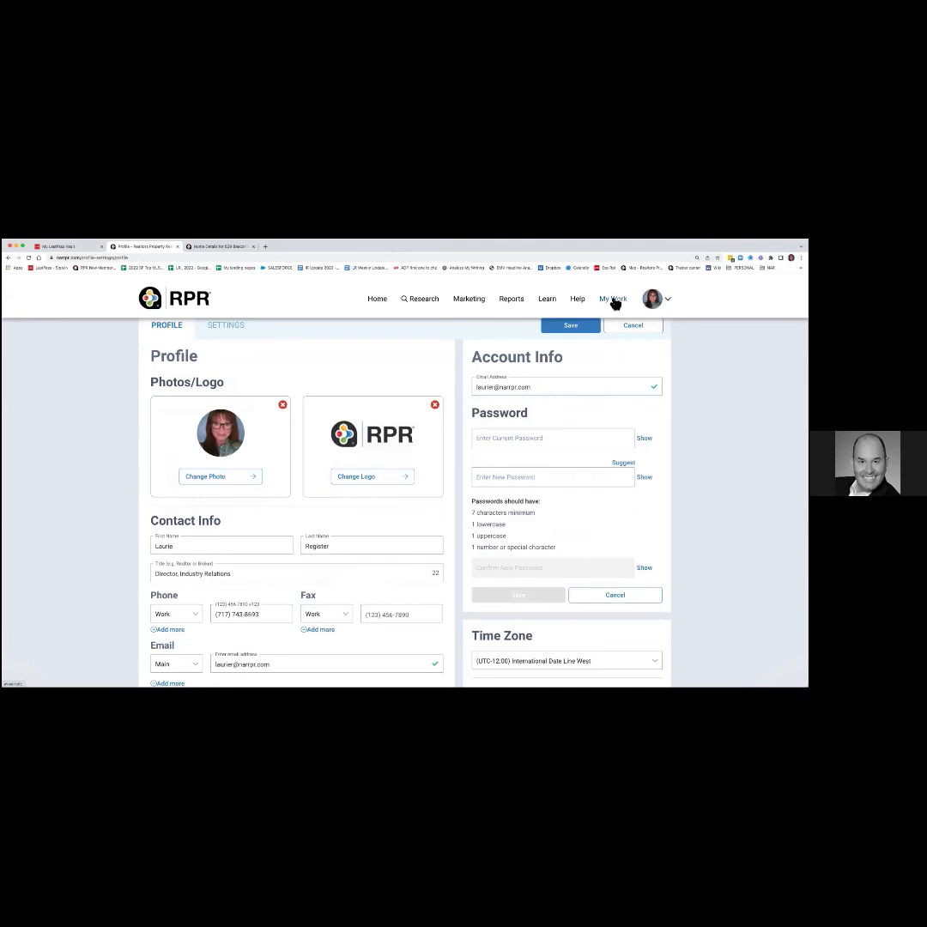
pyautogui.click(614, 301)
pyautogui.scroll(-4, 474, 466)
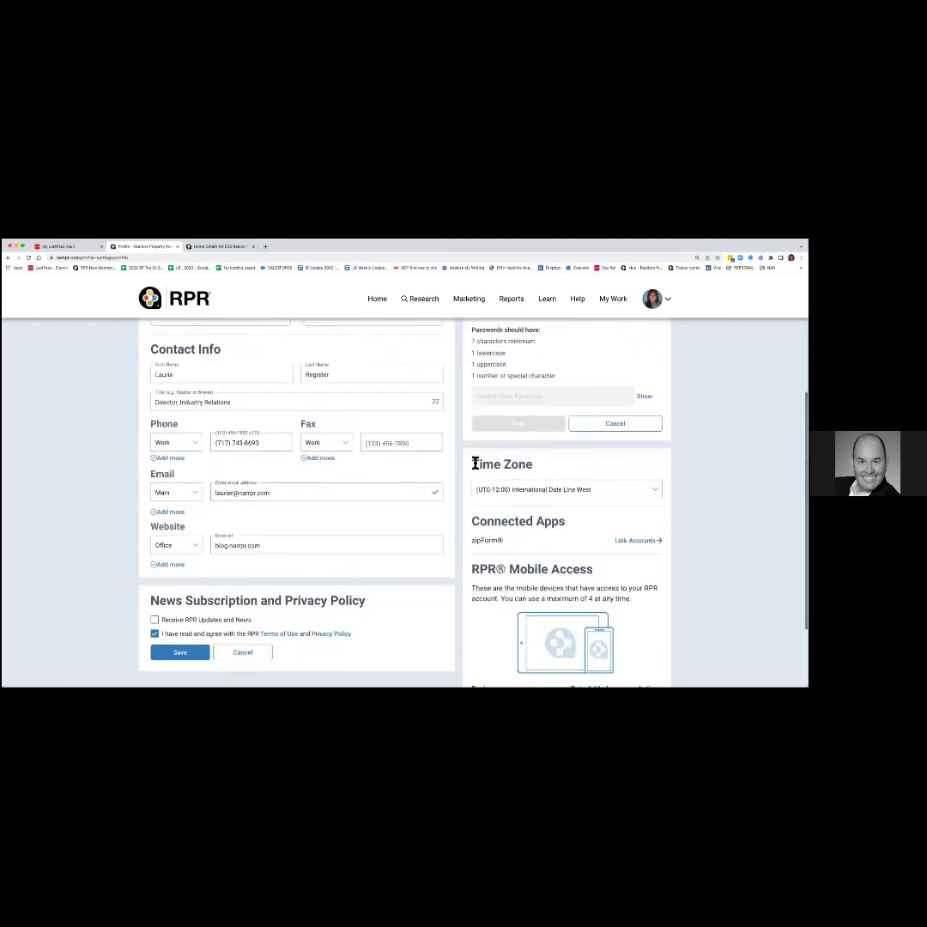
pyautogui.scroll(-2, 475, 463)
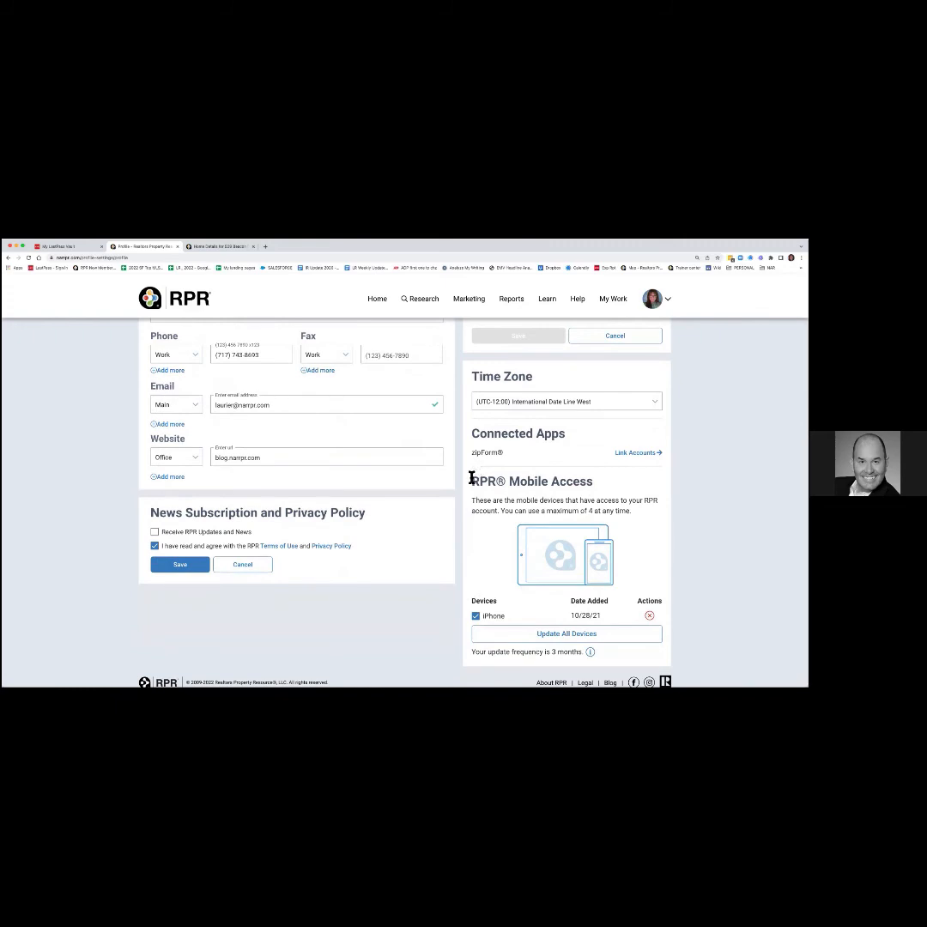
pyautogui.scroll(-1, 472, 478)
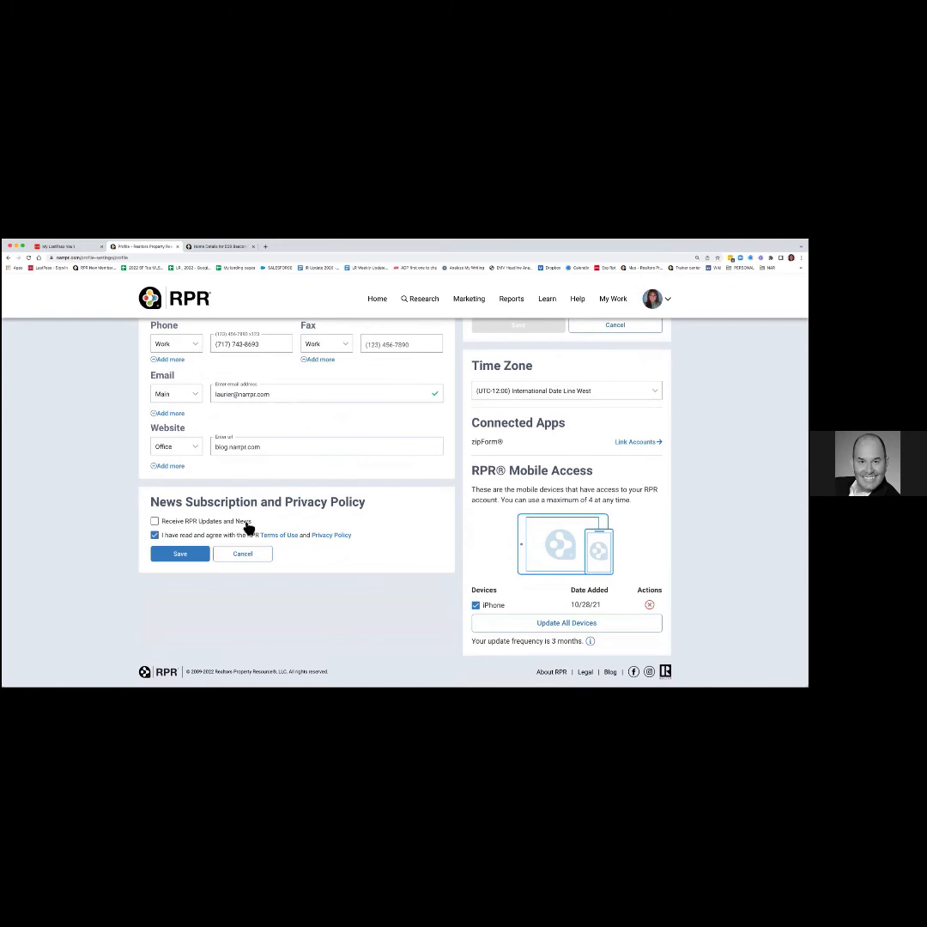
pyautogui.scroll(5, 532, 494)
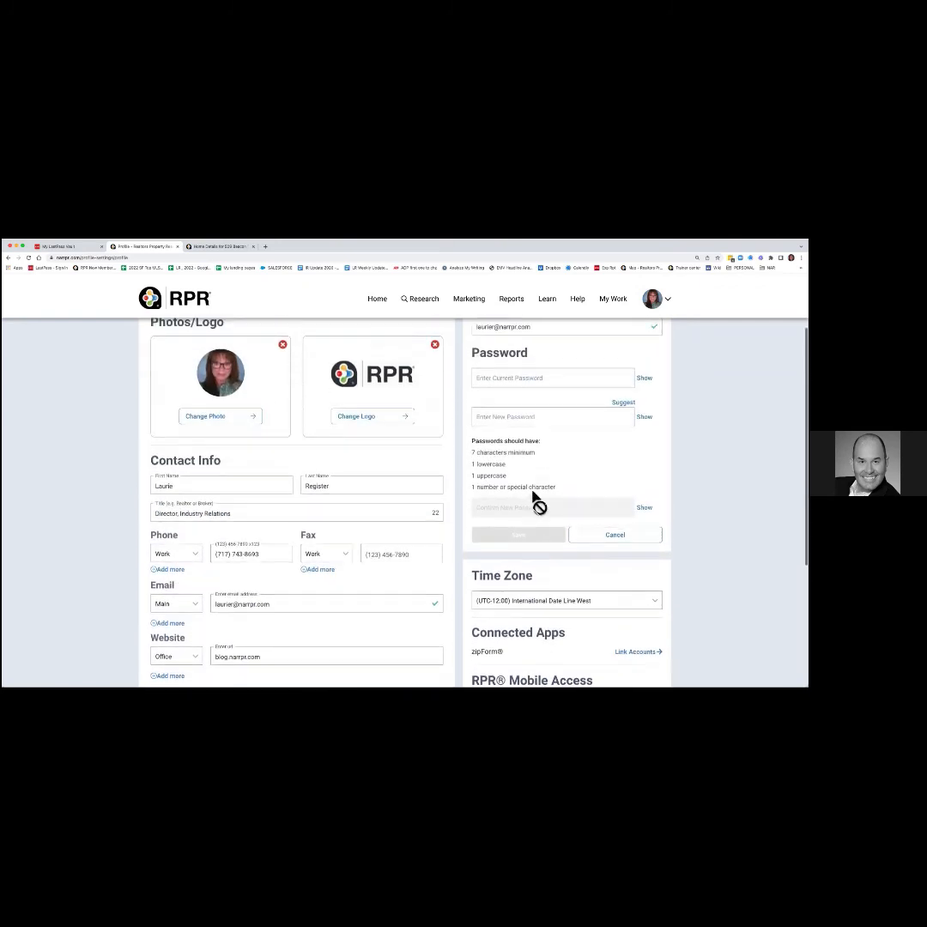
pyautogui.scroll(2, 534, 498)
# Save the profile changes and return to the Seller's Report setup page.
pyautogui.click(569, 358)
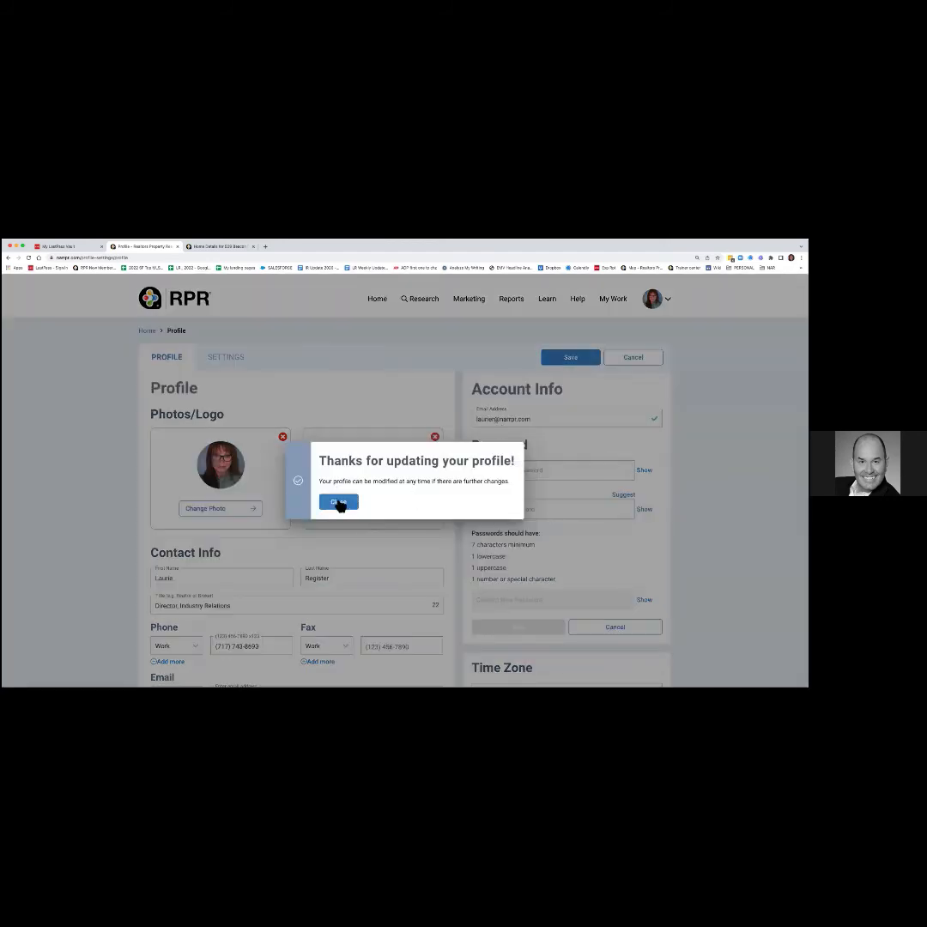
pyautogui.click(339, 503)
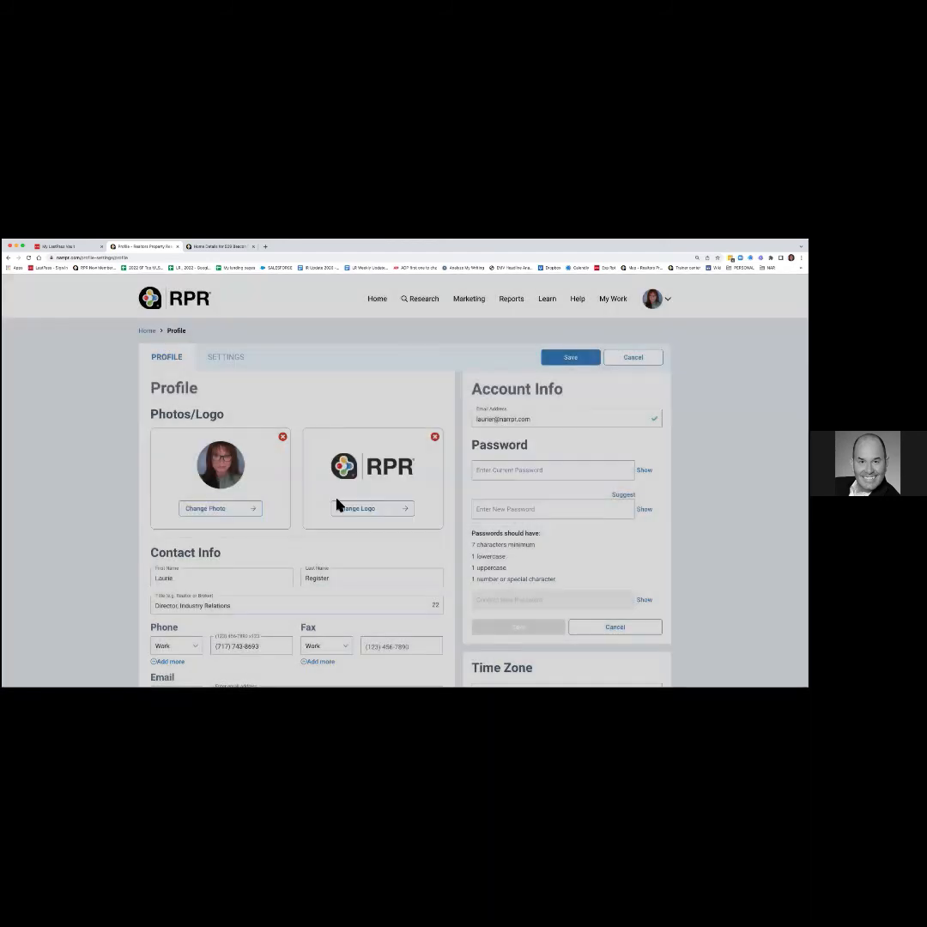
pyautogui.click(10, 257)
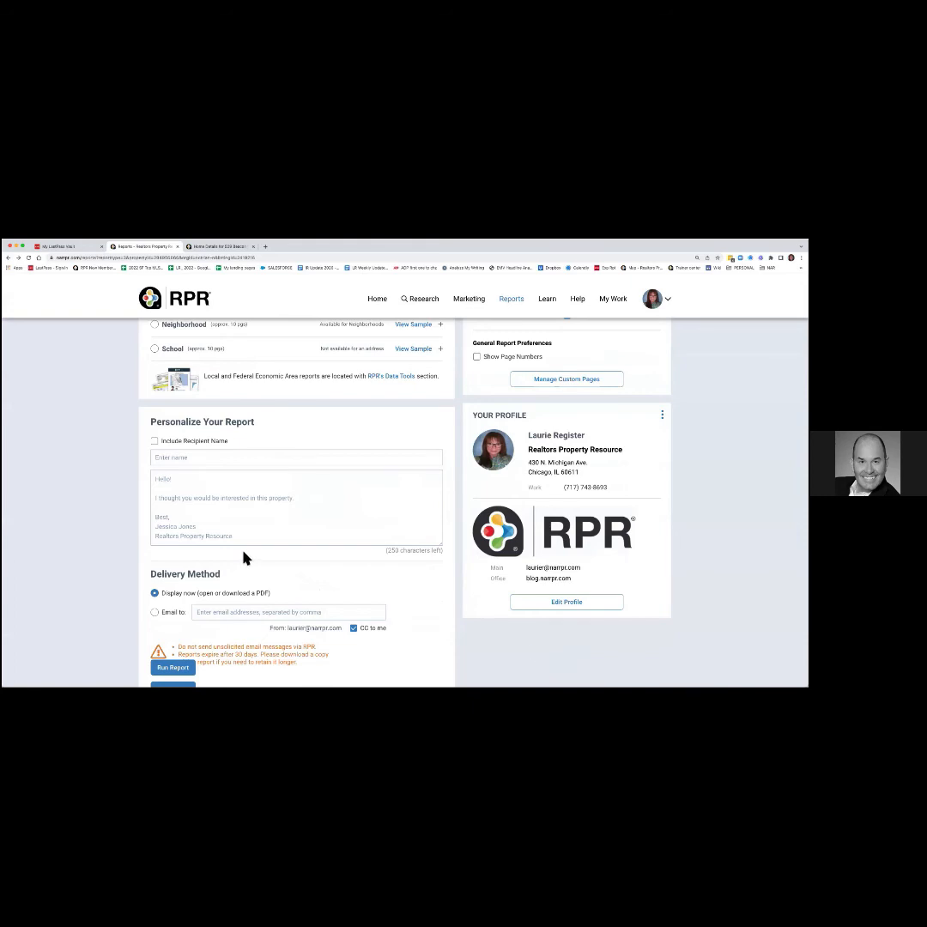
# Include the recipient name on the report with a greeting addressing both recipients.
pyautogui.scroll(-2, 243, 557)
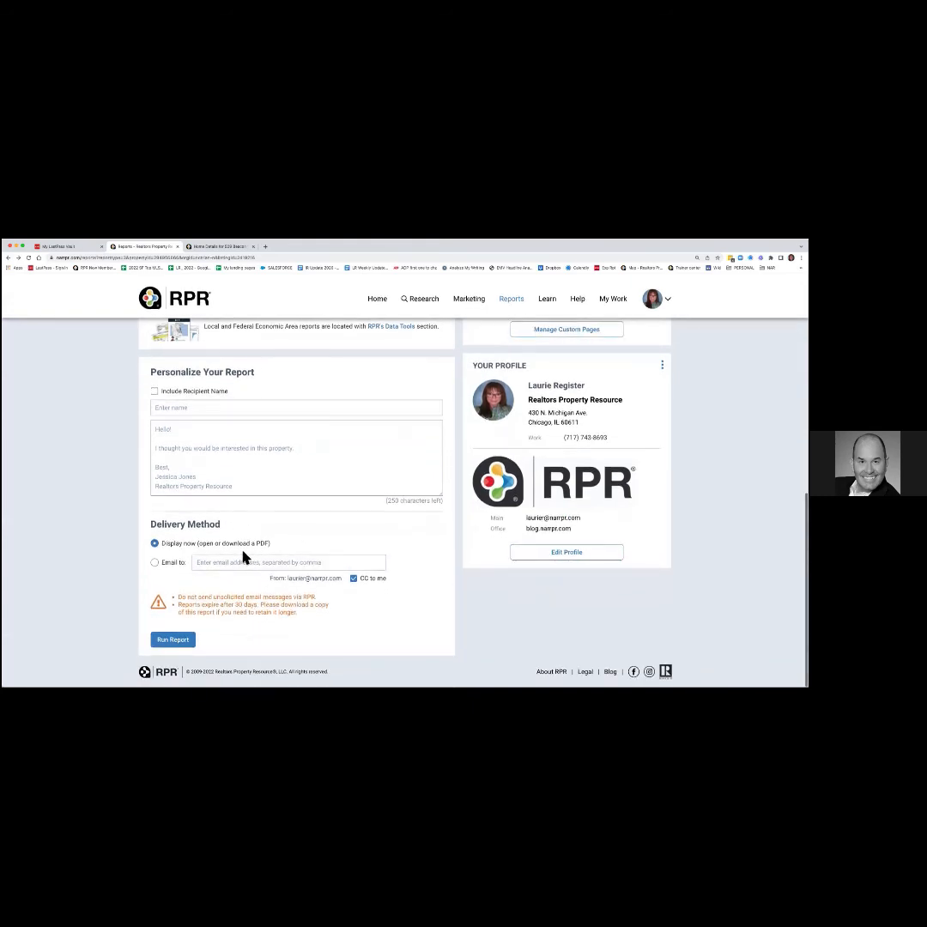
pyautogui.click(155, 391)
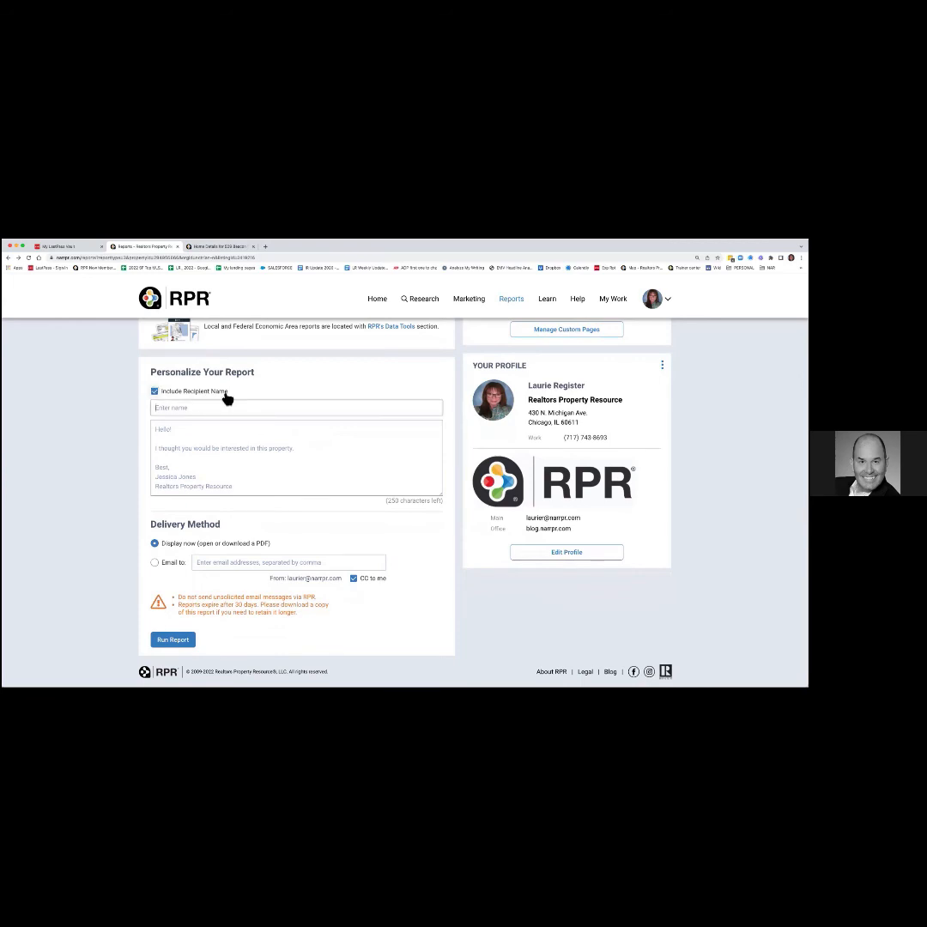
pyautogui.click(183, 412)
pyautogui.write('Hey Jill and Joe,')
# Add the message 'Here is your Seller's Report' and keep delivery as a PDF displayed now.
pyautogui.press('Tab')
pyautogui.write('Here is your')
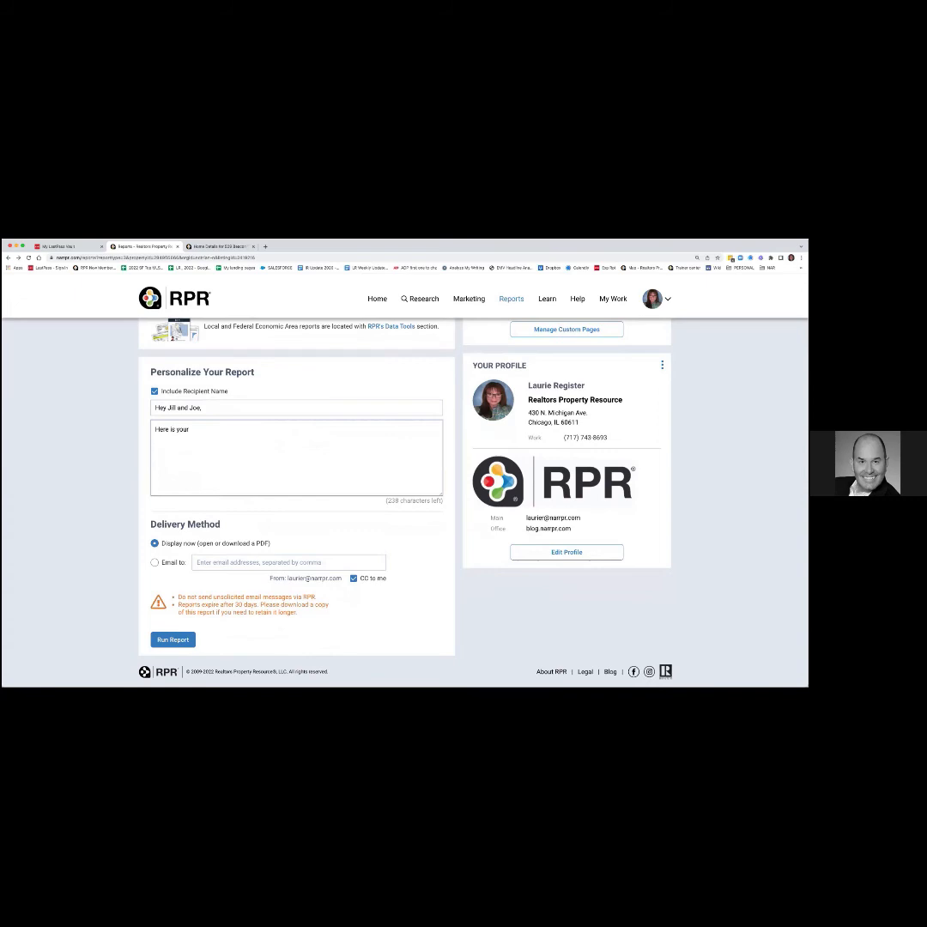
pyautogui.write(" Seller's Report!")
pyautogui.click(155, 563)
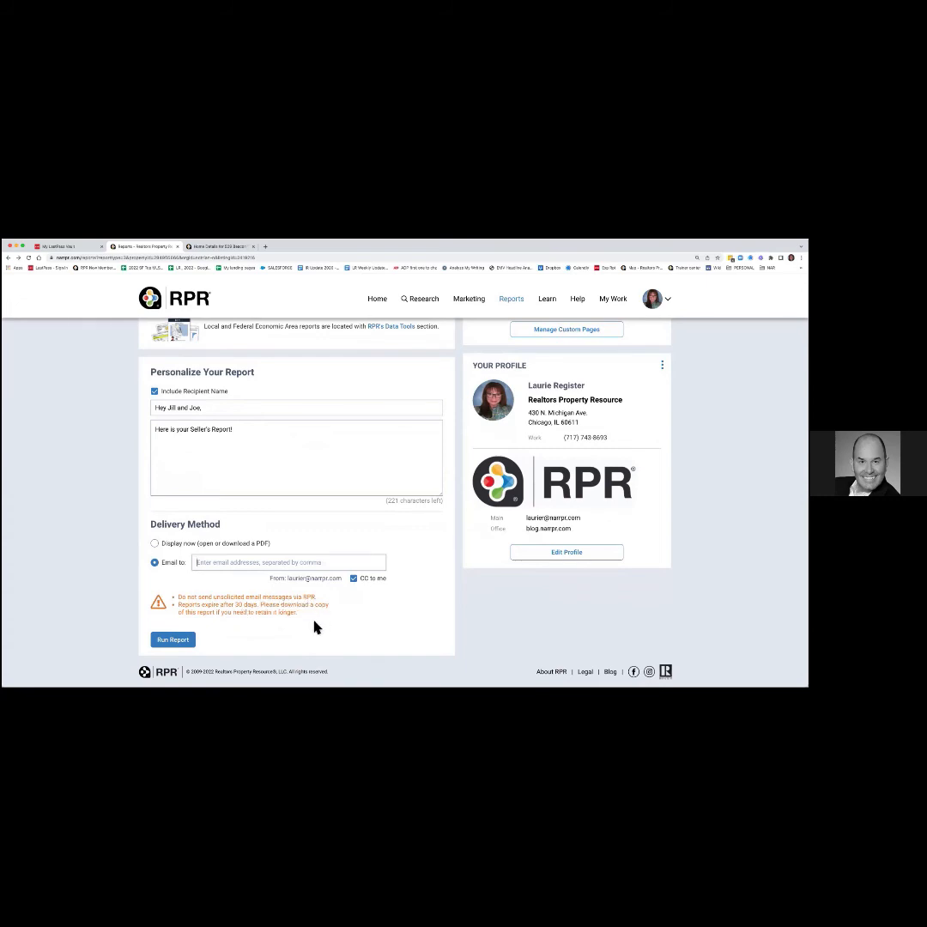
pyautogui.click(156, 546)
# Run the personalized Seller's Report and look over the Reports menu while it generates.
pyautogui.click(174, 639)
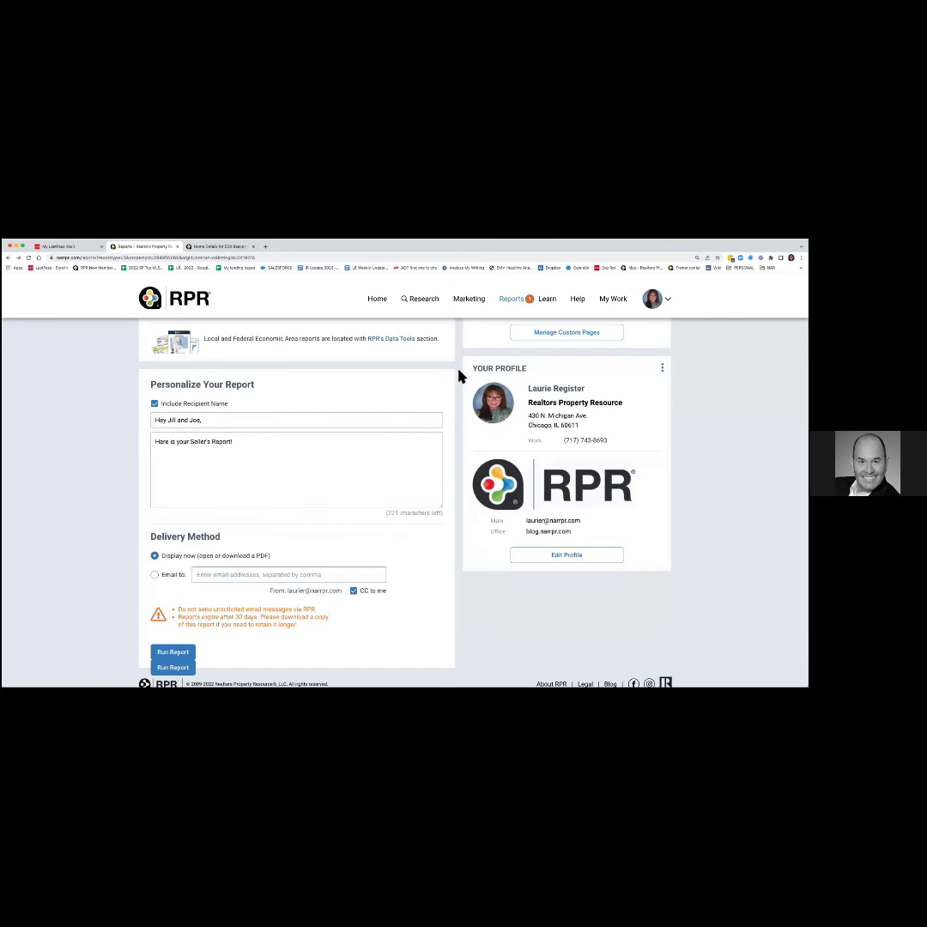
pyautogui.click(513, 301)
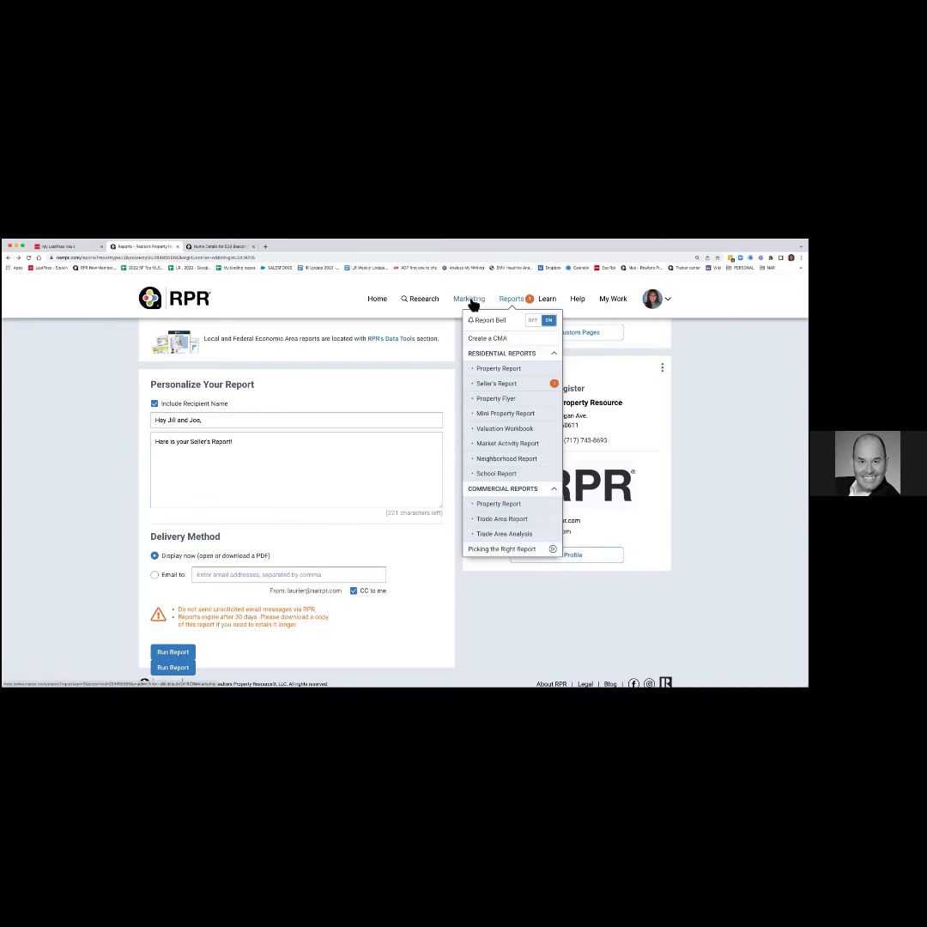
pyautogui.moveTo(473, 305)
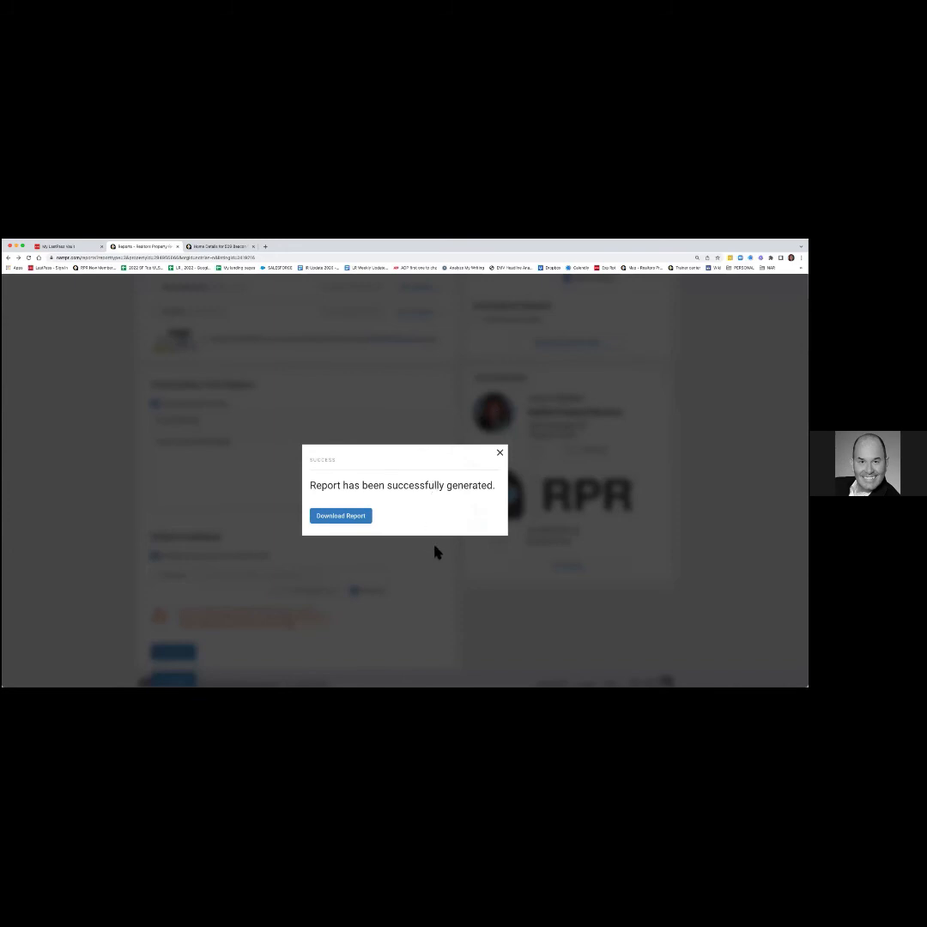
# Open the generated Seller's Report PDF and scroll from the cover to page 2's $438,000 list price.
pyautogui.click(356, 518)
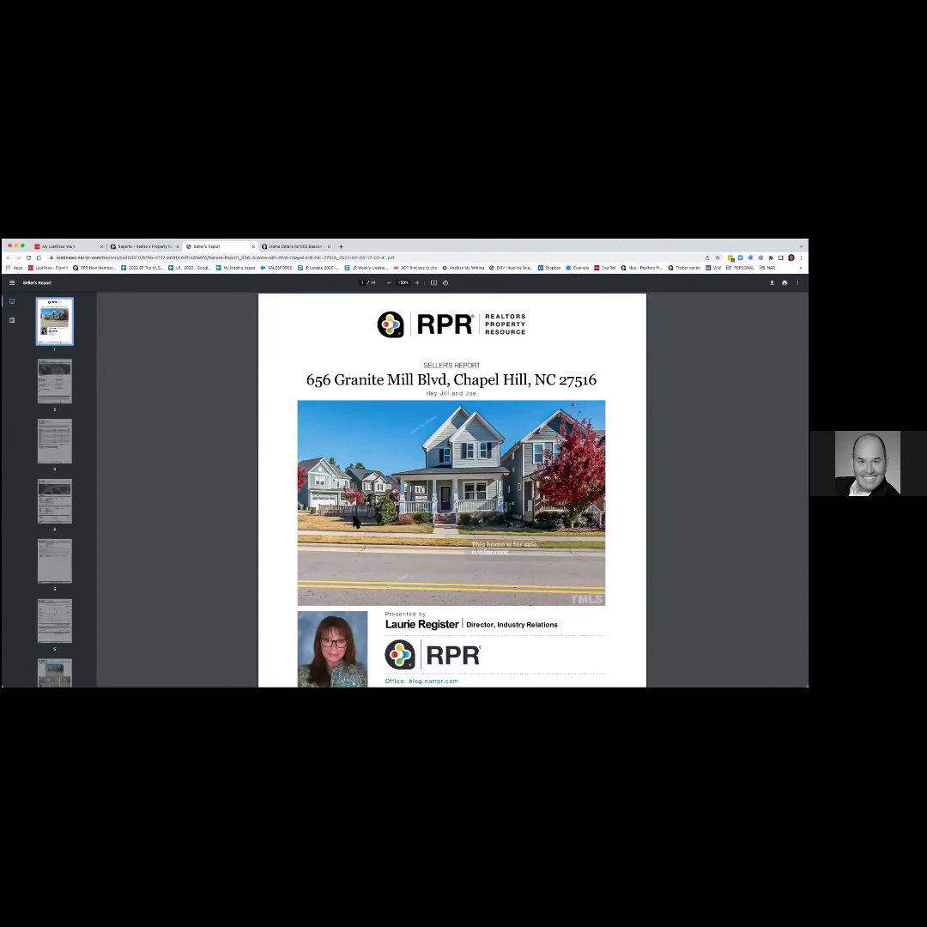
pyautogui.scroll(-5, 53, 485)
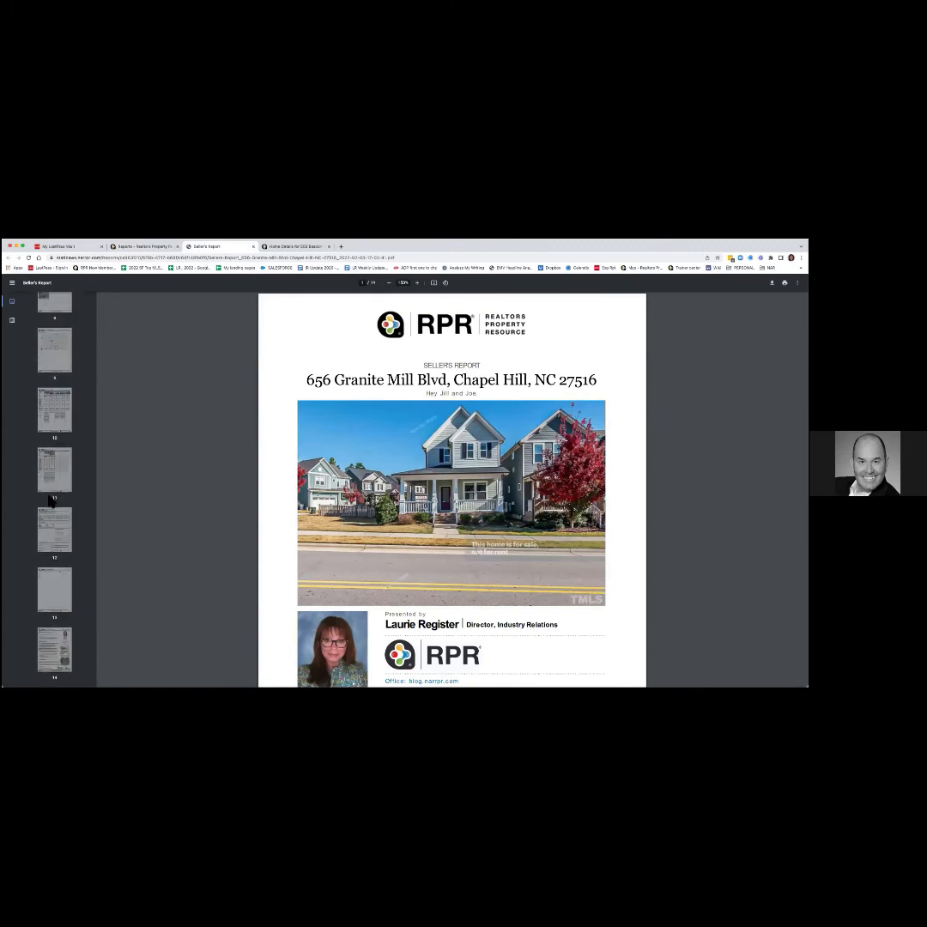
pyautogui.scroll(5, 53, 497)
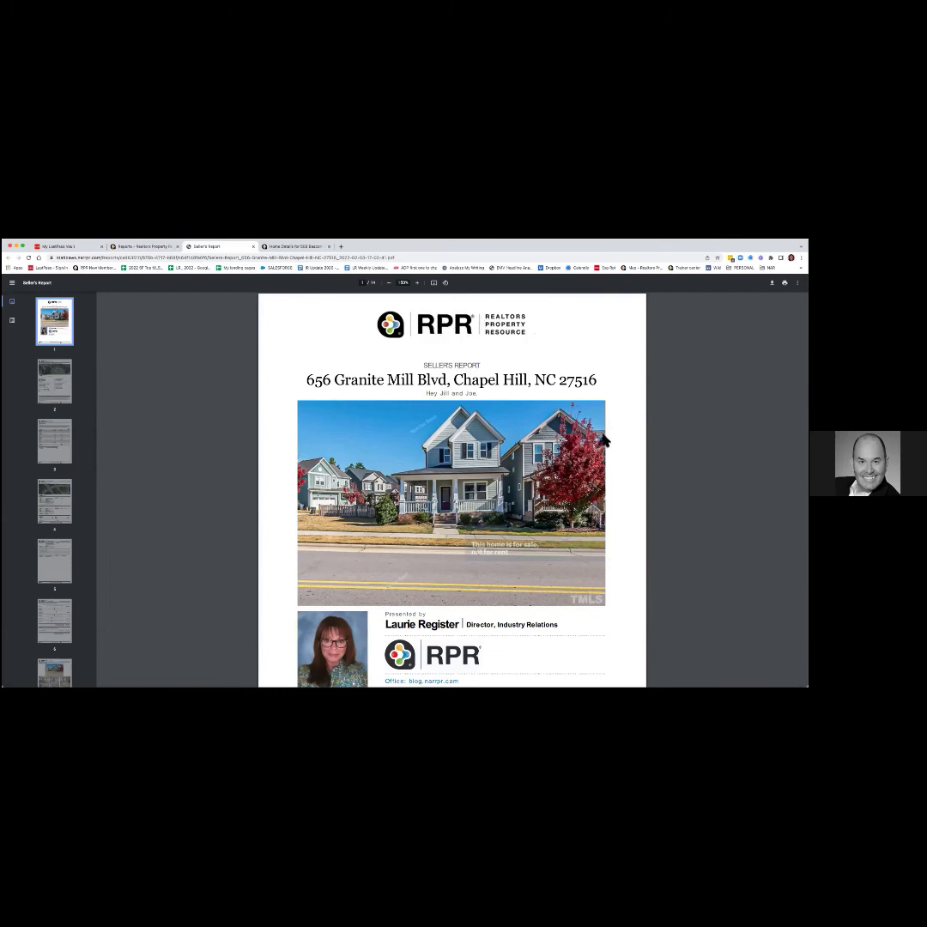
pyautogui.scroll(-1, 675, 475)
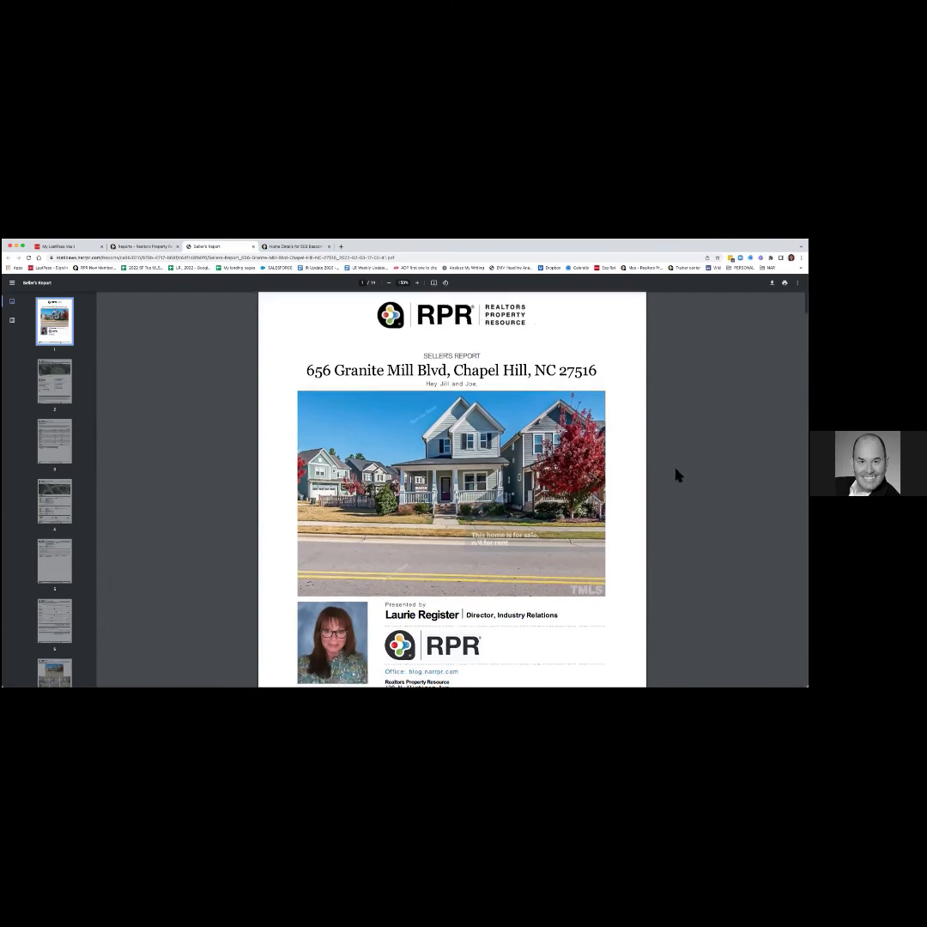
pyautogui.scroll(-1, 676, 474)
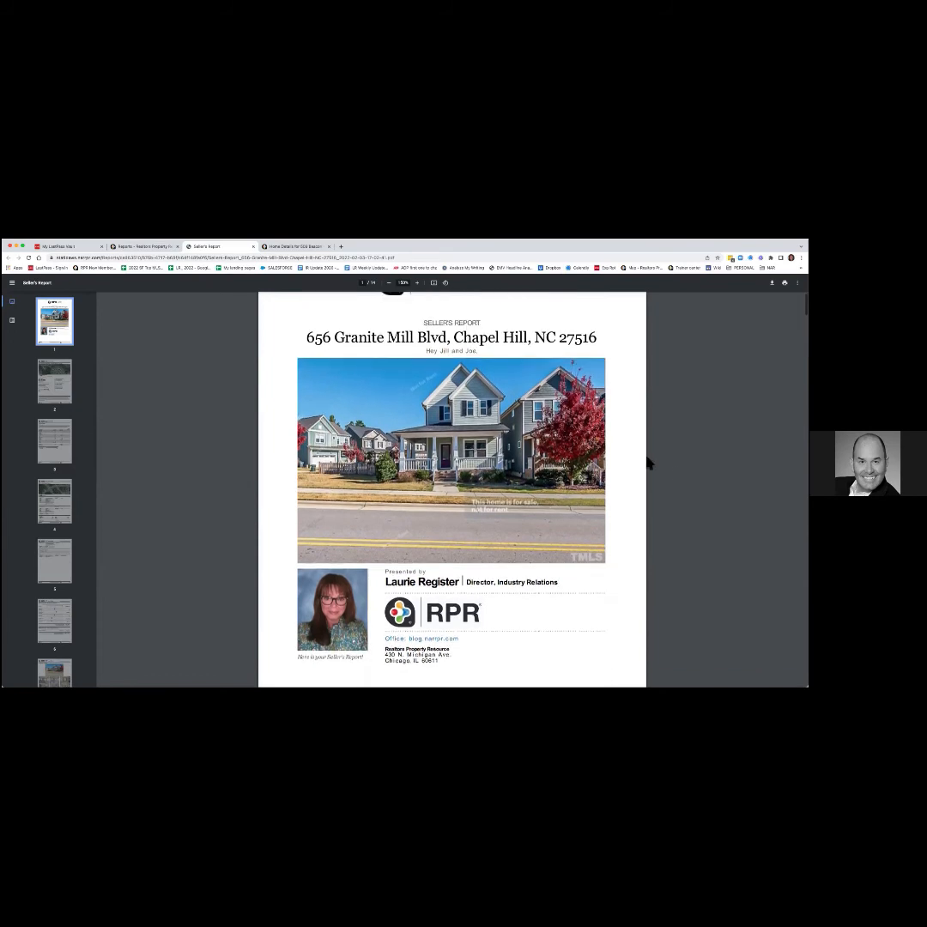
pyautogui.scroll(-1, 668, 472)
pyautogui.scroll(-5, 670, 474)
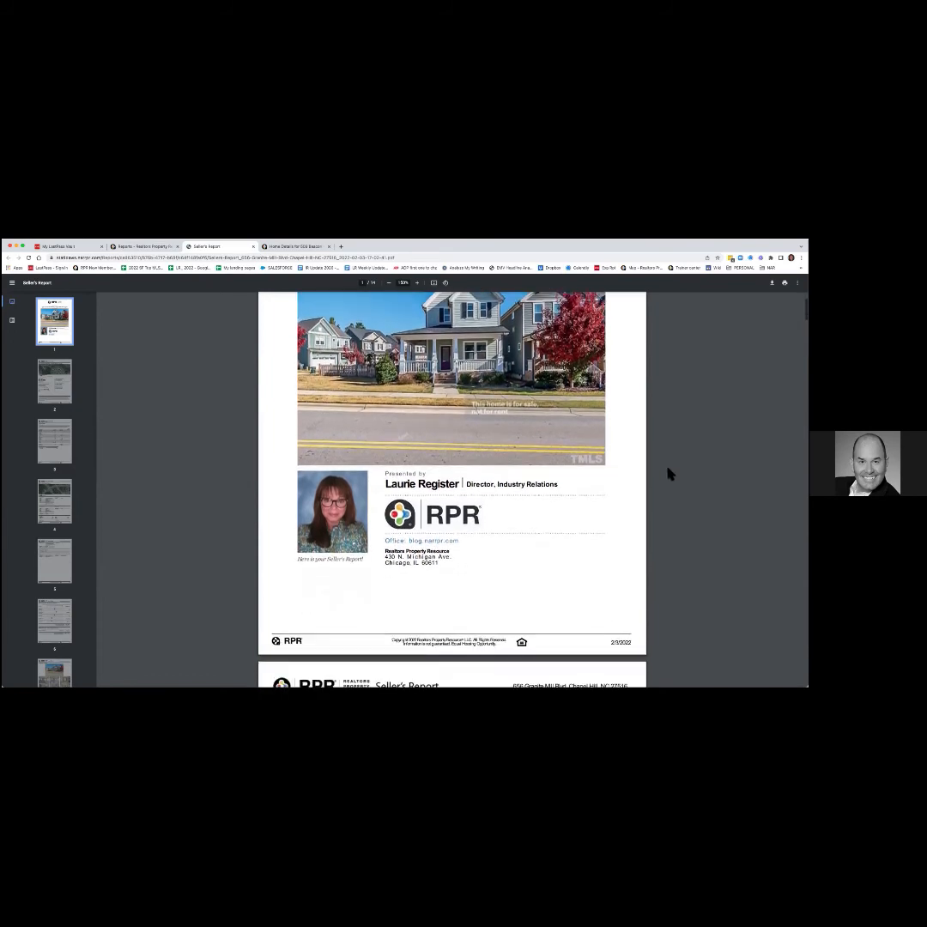
pyautogui.scroll(-6, 672, 474)
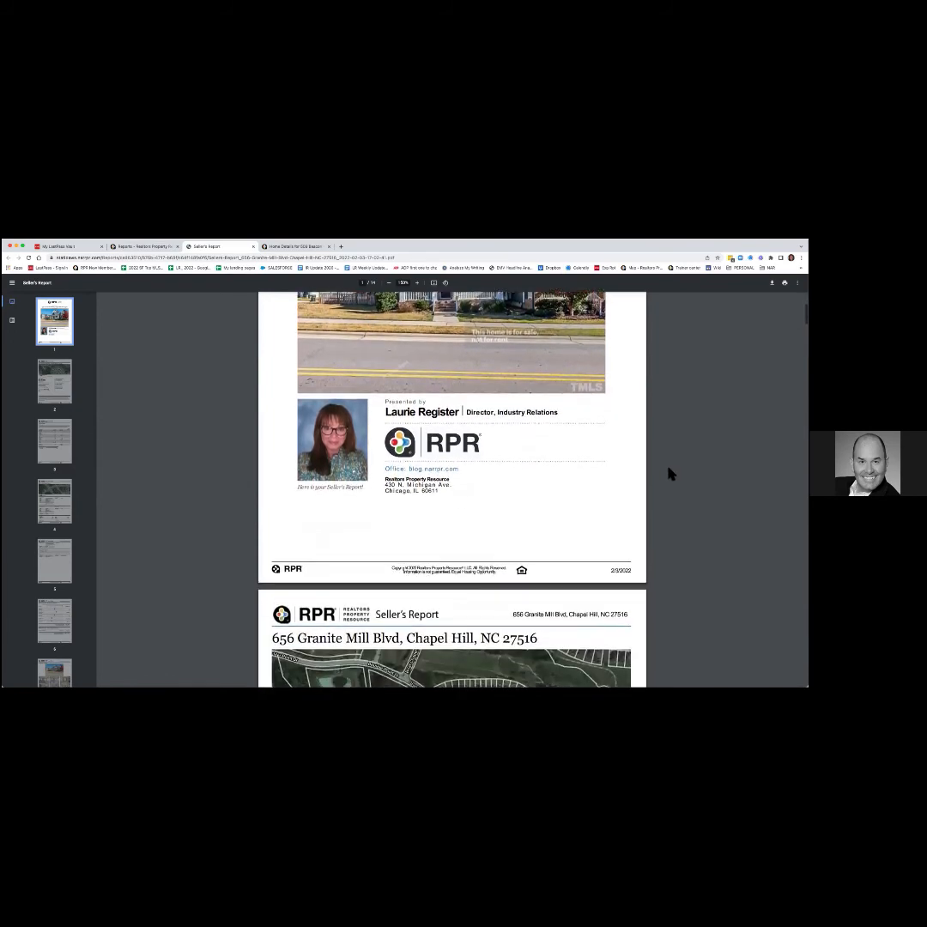
pyautogui.scroll(-6, 671, 474)
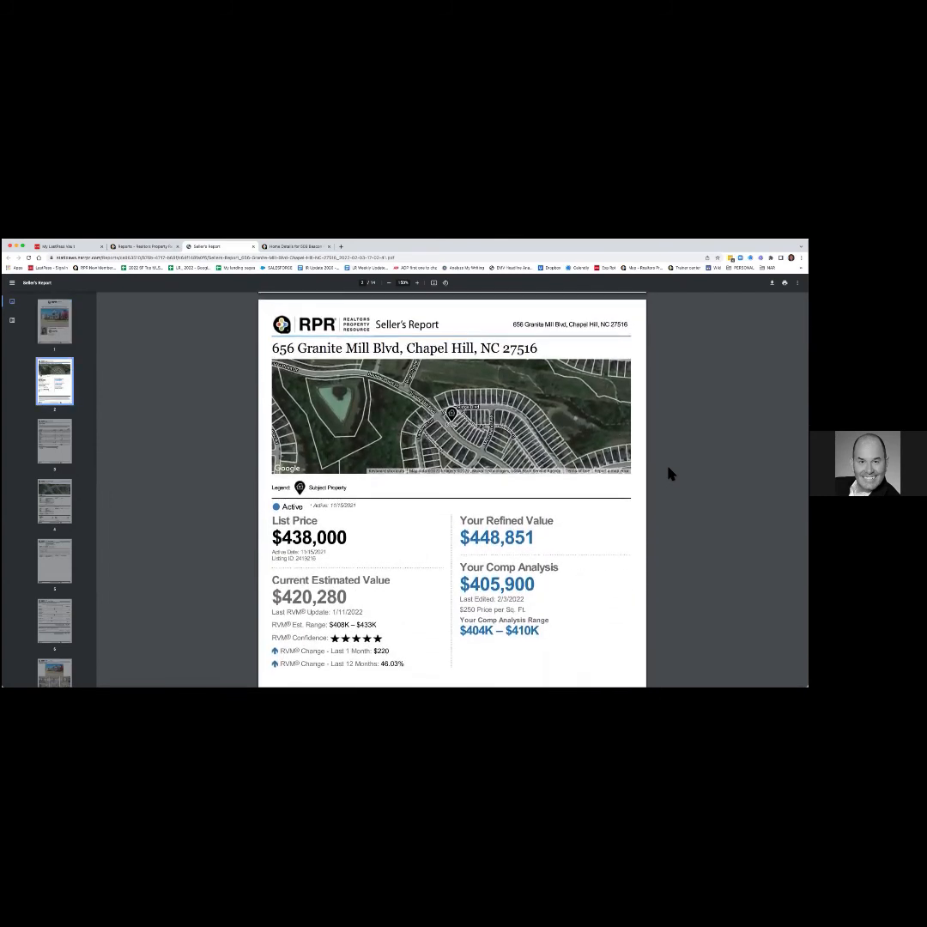
# Scroll through page 5's directions, $140 HOA dues and Chatham schools toward page 6's Market Conditions.
pyautogui.scroll(-4, 670, 473)
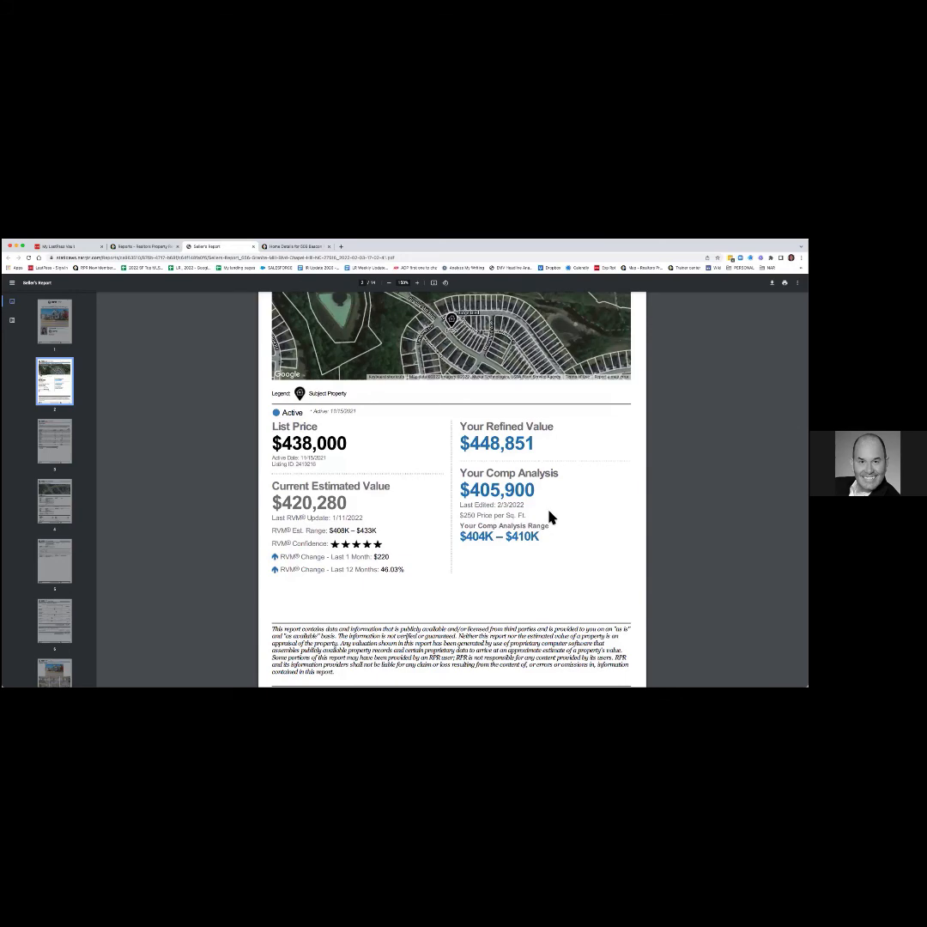
pyautogui.scroll(-7, 550, 517)
pyautogui.scroll(-3, 550, 515)
pyautogui.scroll(-2, 551, 513)
pyautogui.scroll(-5, 550, 513)
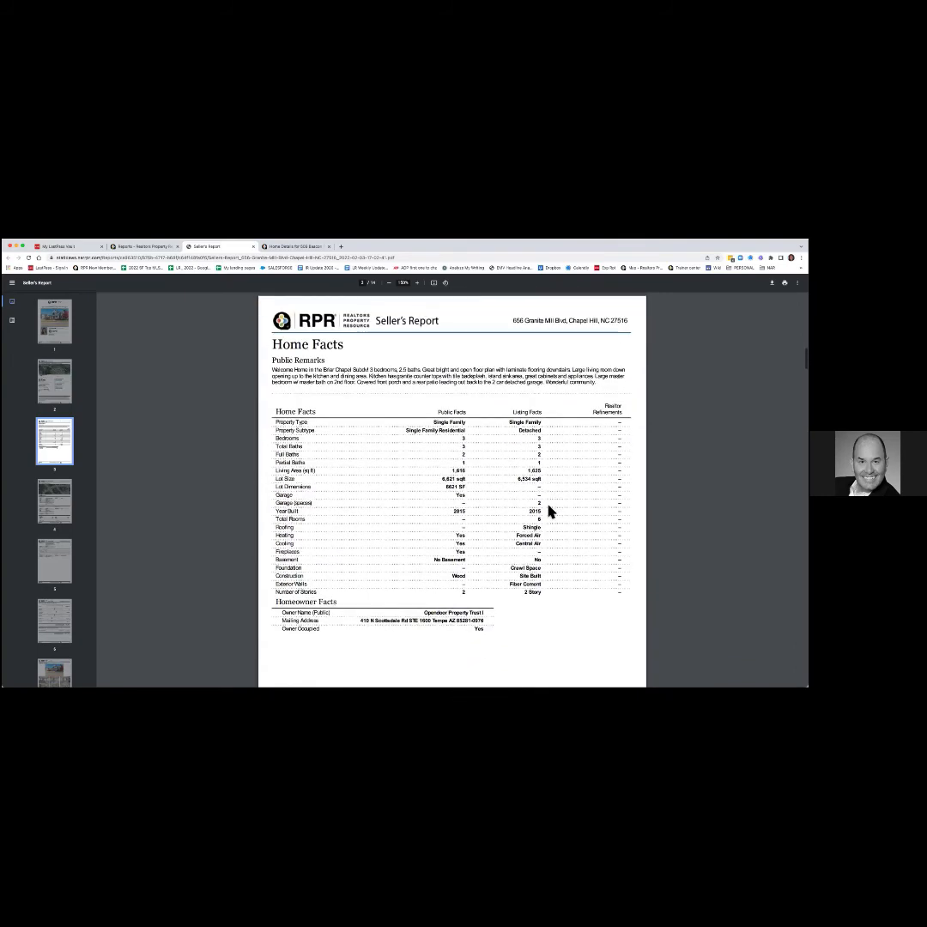
pyautogui.scroll(-13, 548, 507)
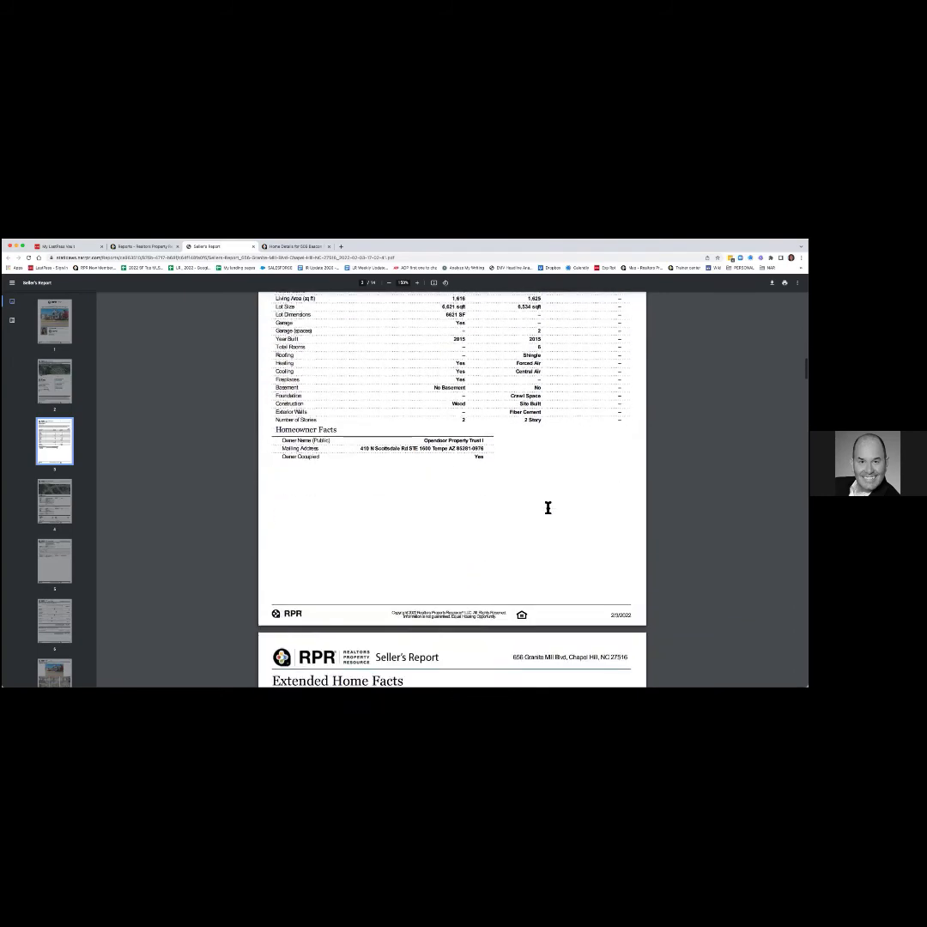
pyautogui.scroll(-2, 548, 507)
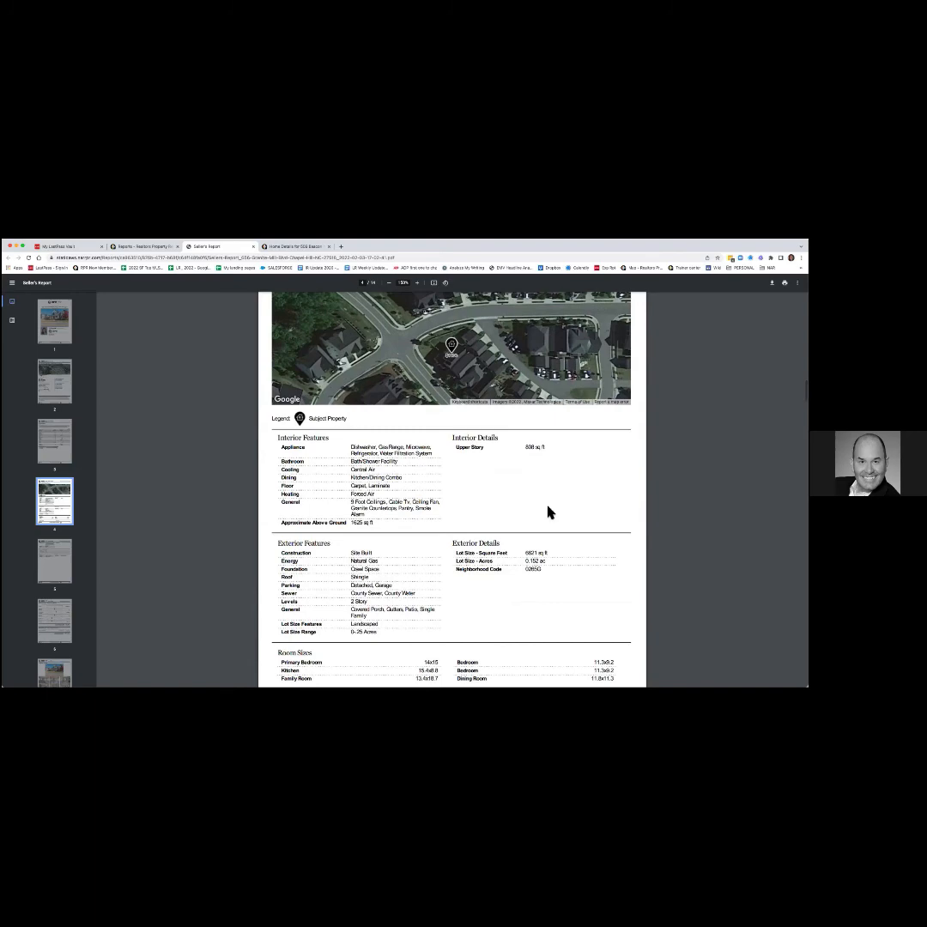
pyautogui.scroll(-10, 547, 512)
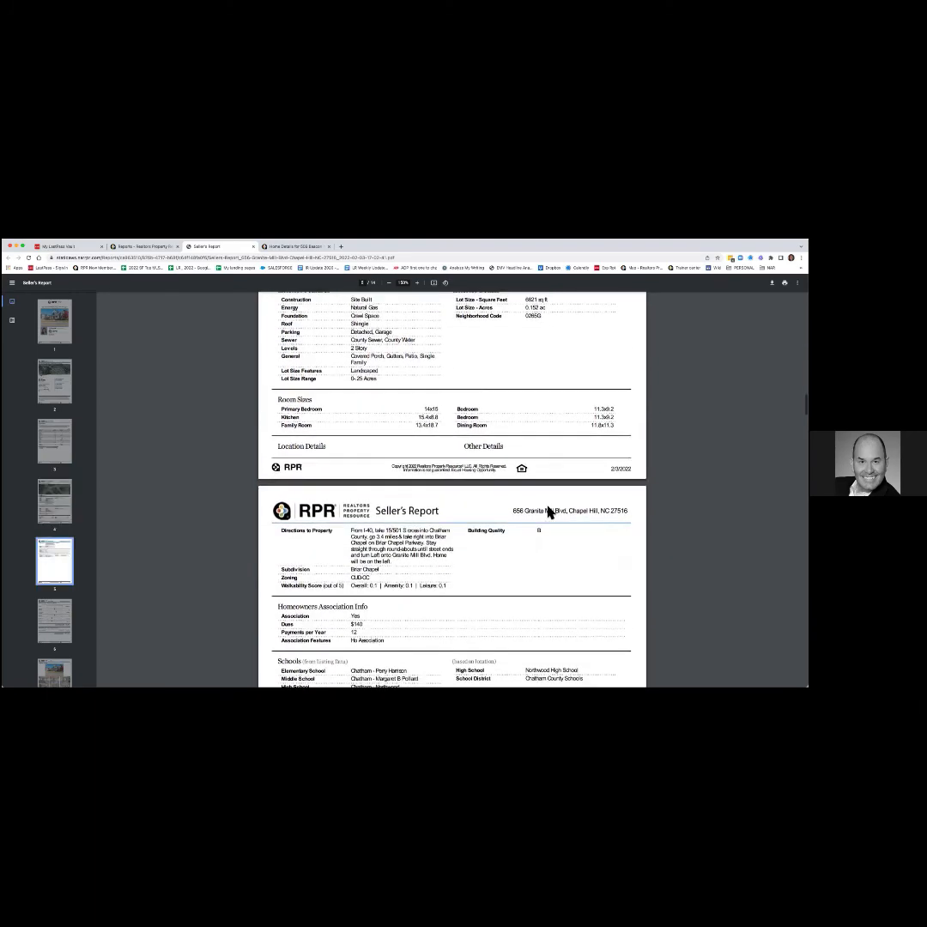
pyautogui.scroll(-7, 548, 512)
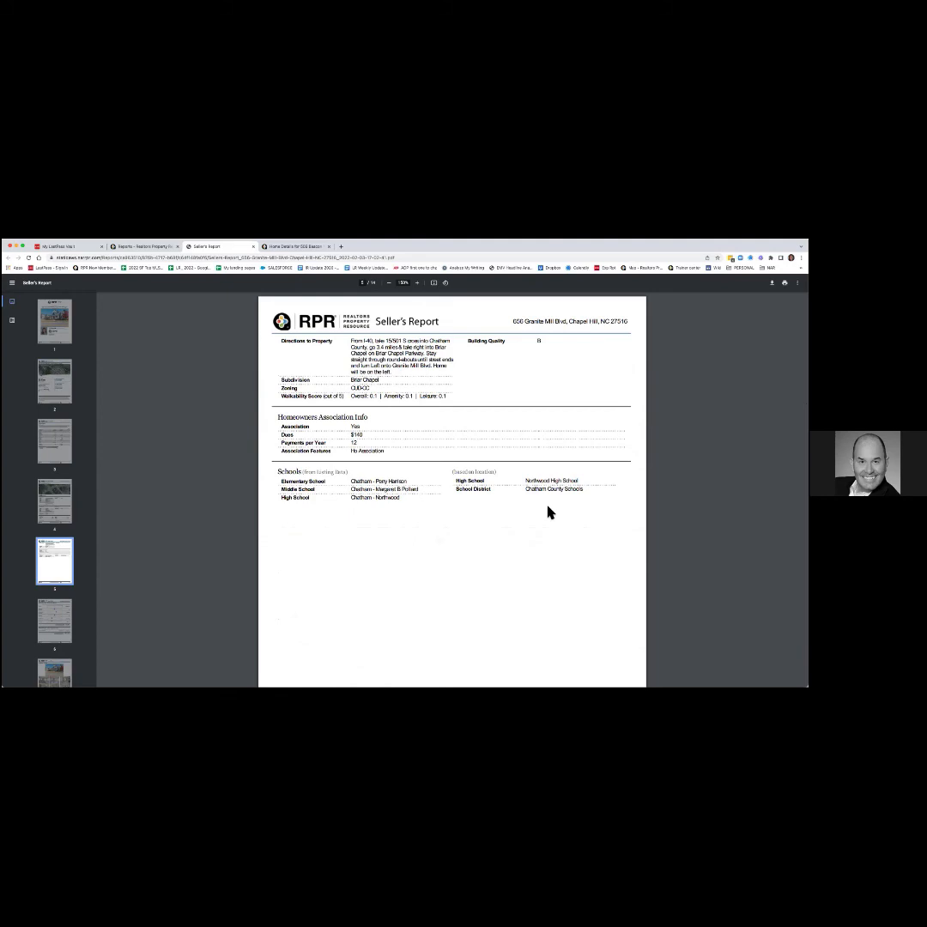
pyautogui.scroll(-15, 548, 512)
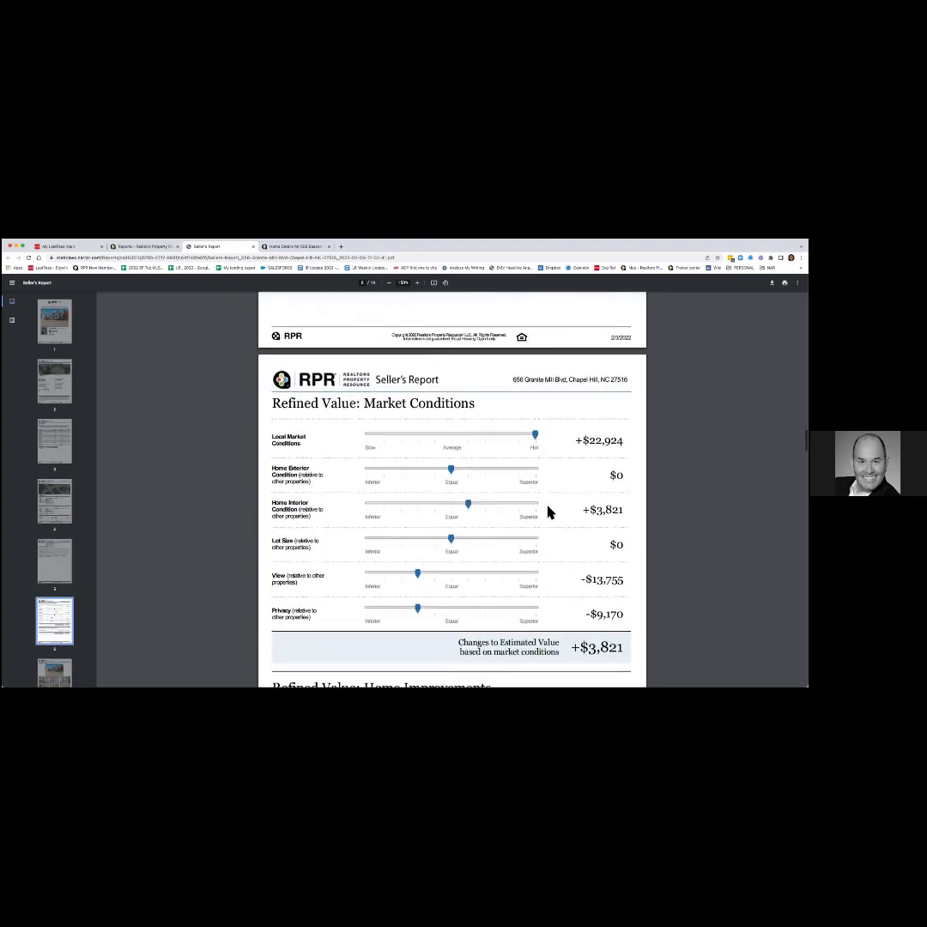
# Scroll past Home Improvements and Property Photos until page 9's Comps Map and legend are visible.
pyautogui.scroll(-2, 547, 512)
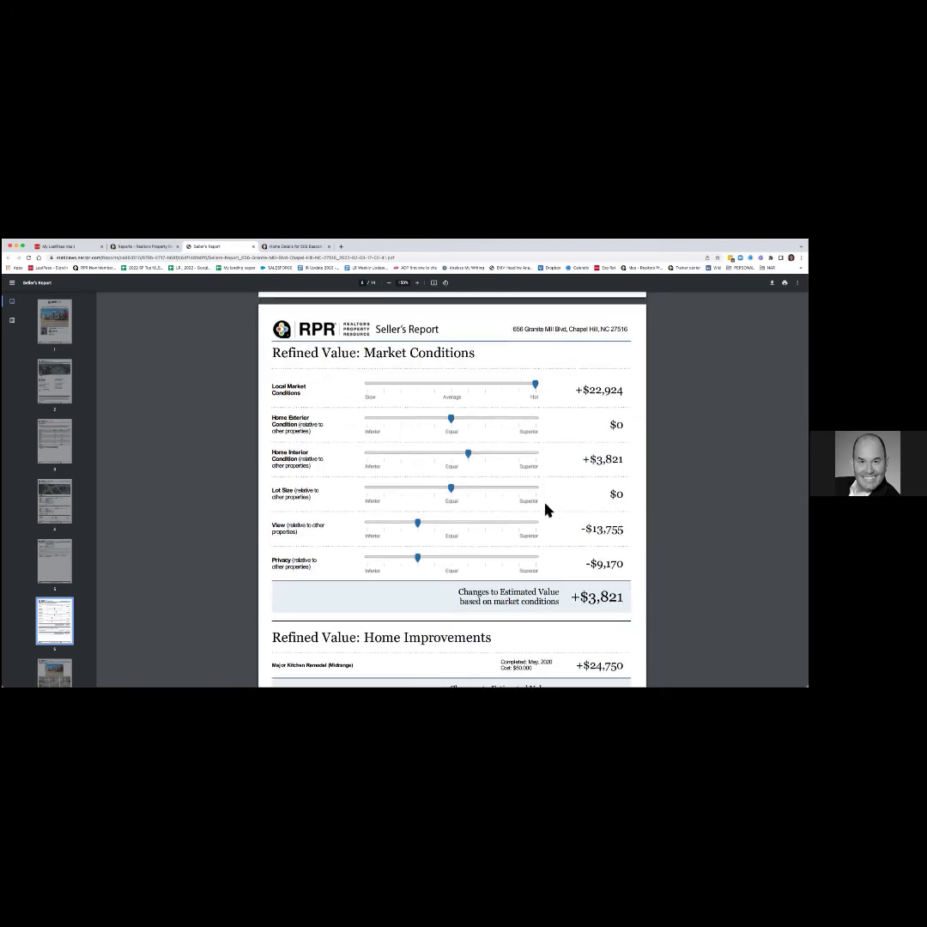
pyautogui.scroll(-5, 546, 512)
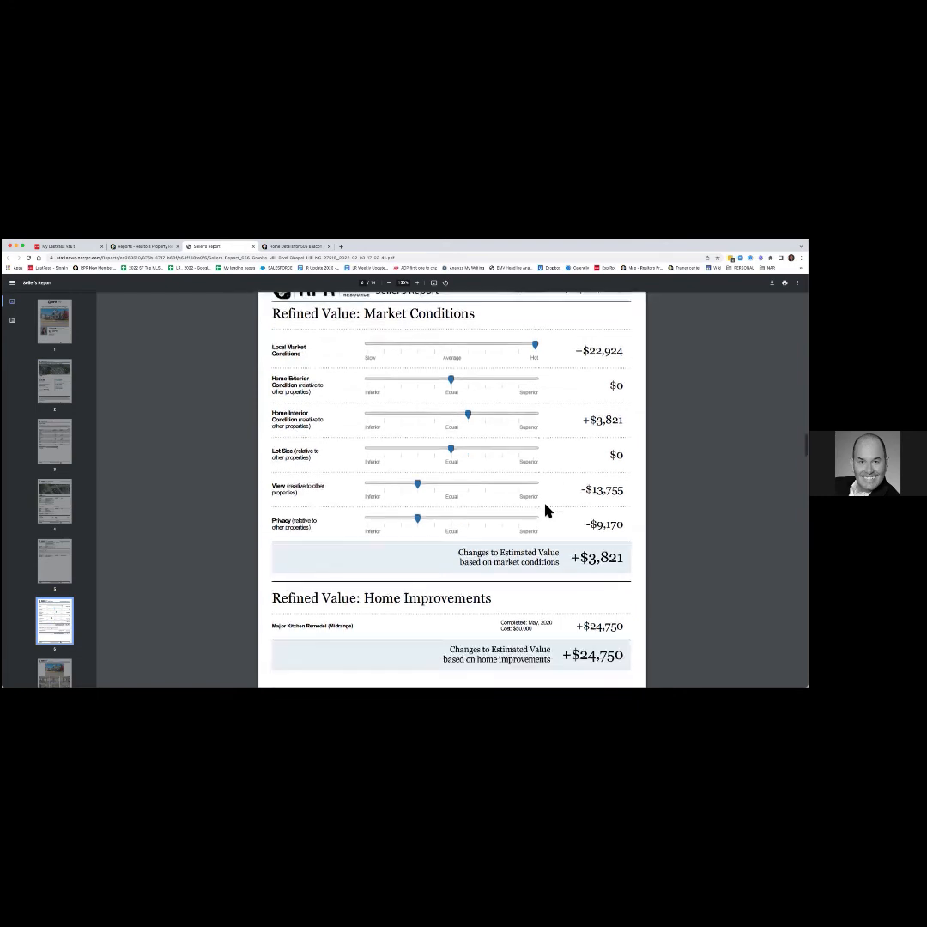
pyautogui.scroll(-8, 546, 512)
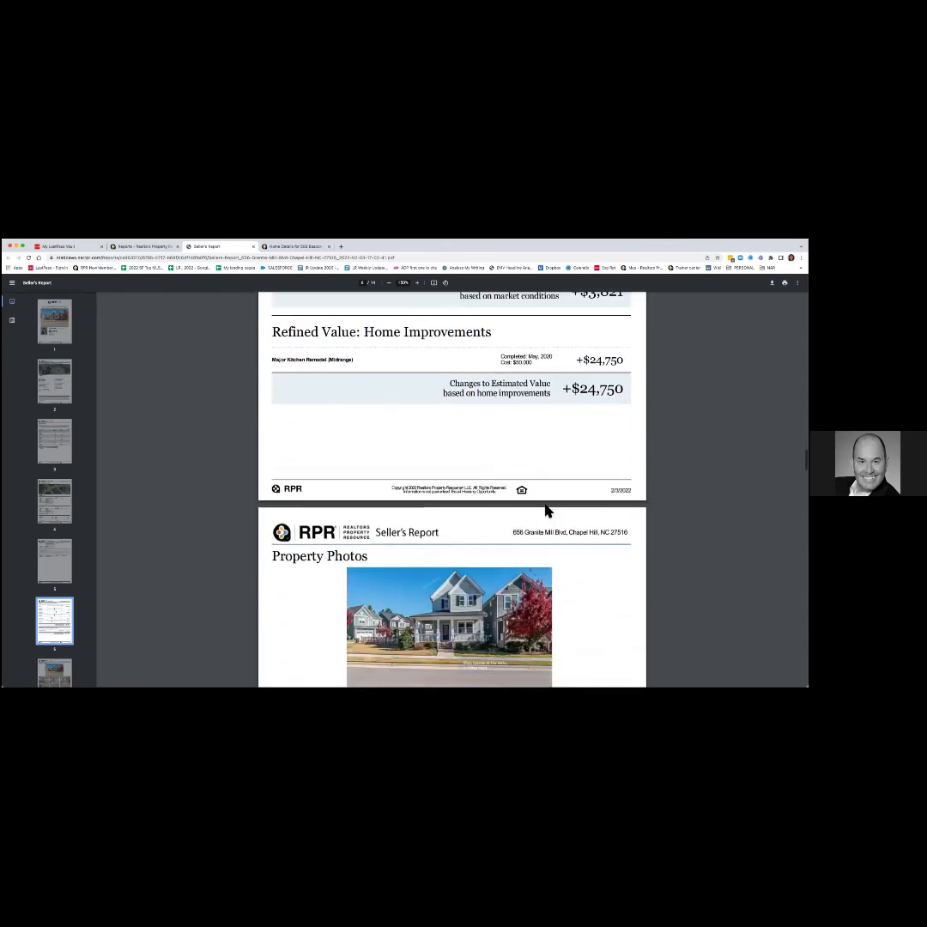
pyautogui.scroll(-3, 546, 511)
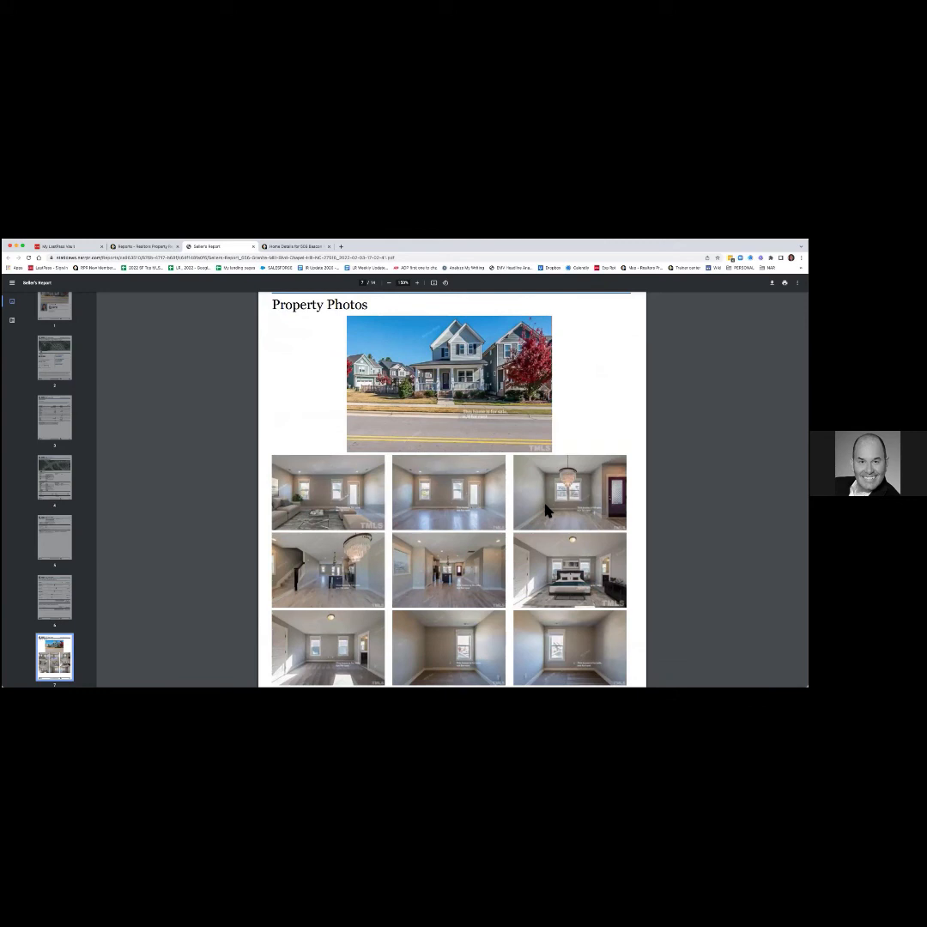
pyautogui.scroll(-10, 546, 512)
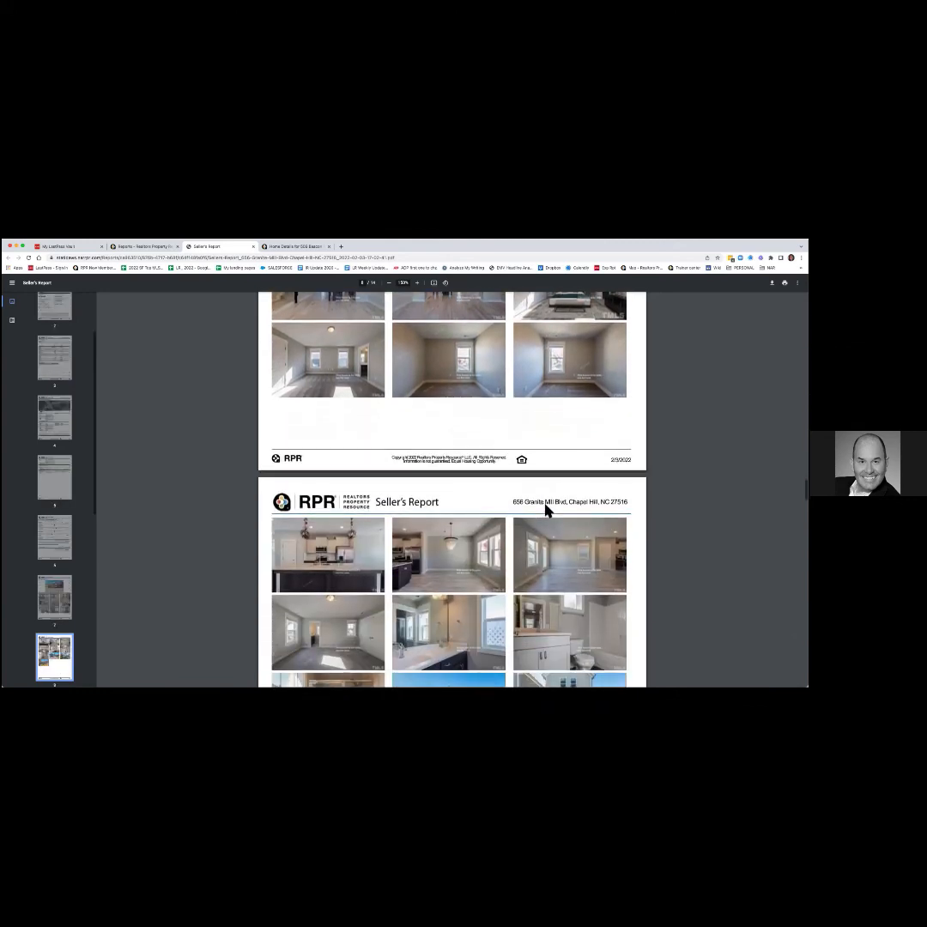
pyautogui.scroll(-3, 546, 512)
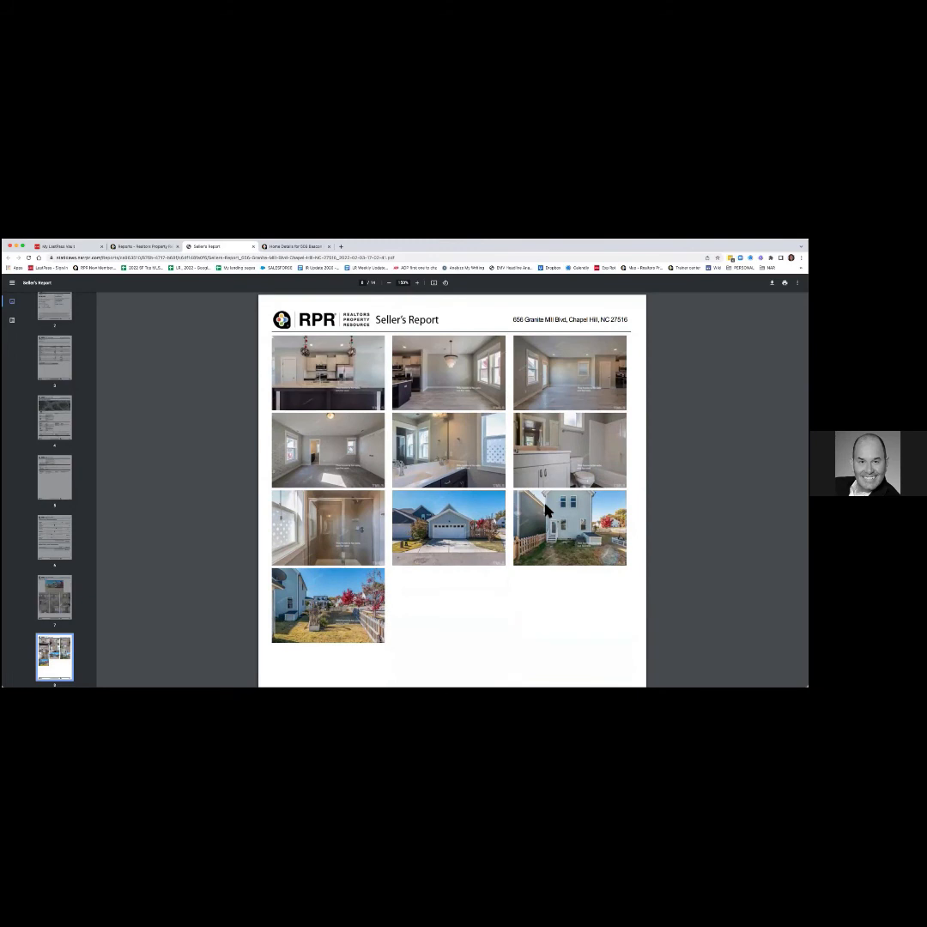
pyautogui.scroll(-7, 546, 512)
pyautogui.scroll(-5, 547, 511)
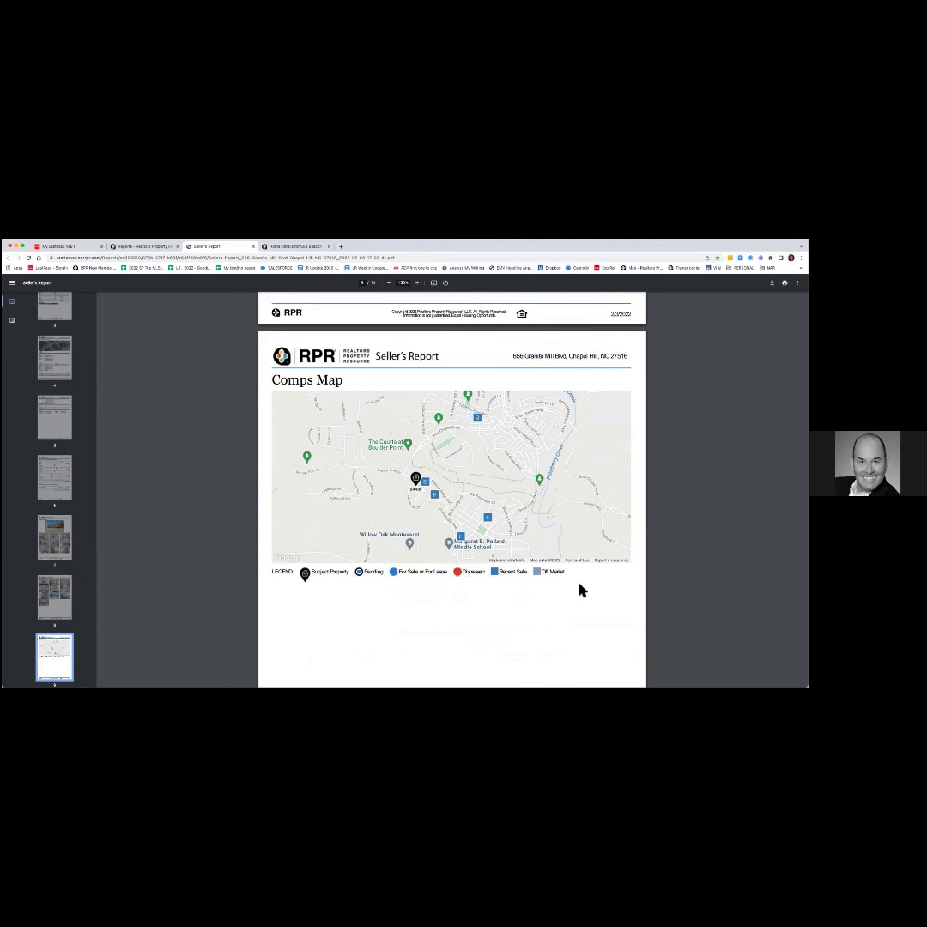
# Scroll through the agent-selected comps tables on pages 10–11 to page 12's pricing strategy.
pyautogui.scroll(-5, 581, 590)
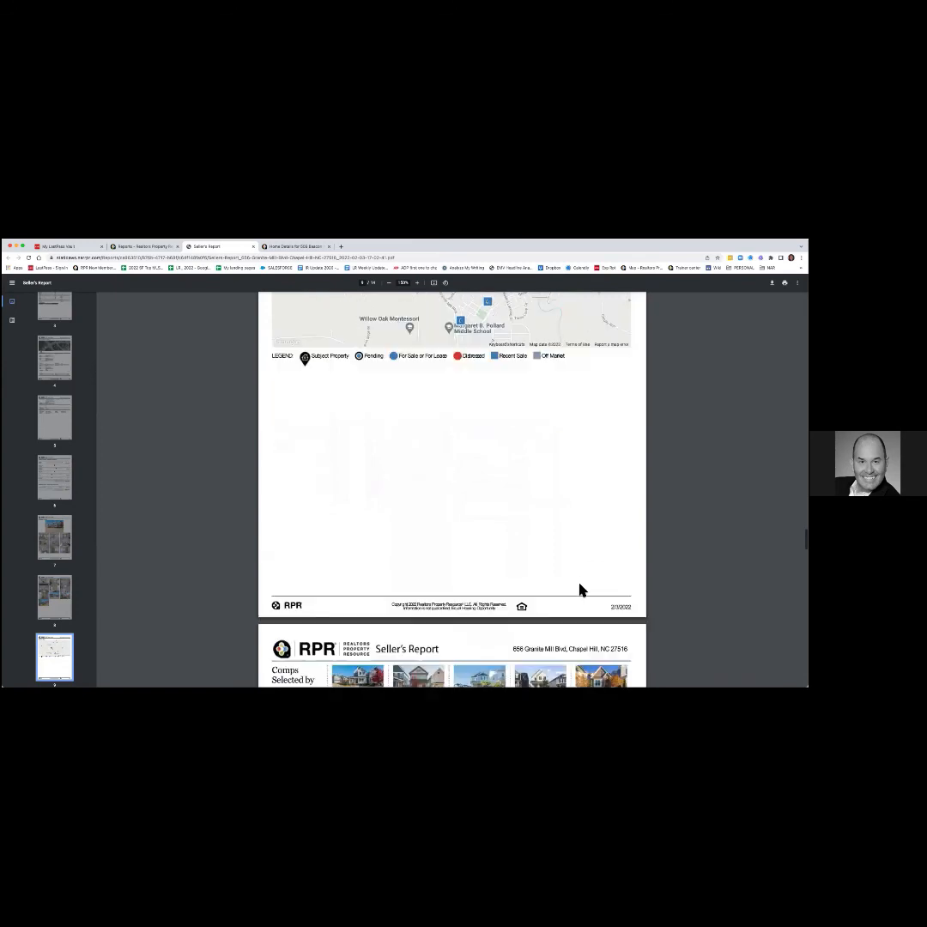
pyautogui.scroll(-7, 580, 590)
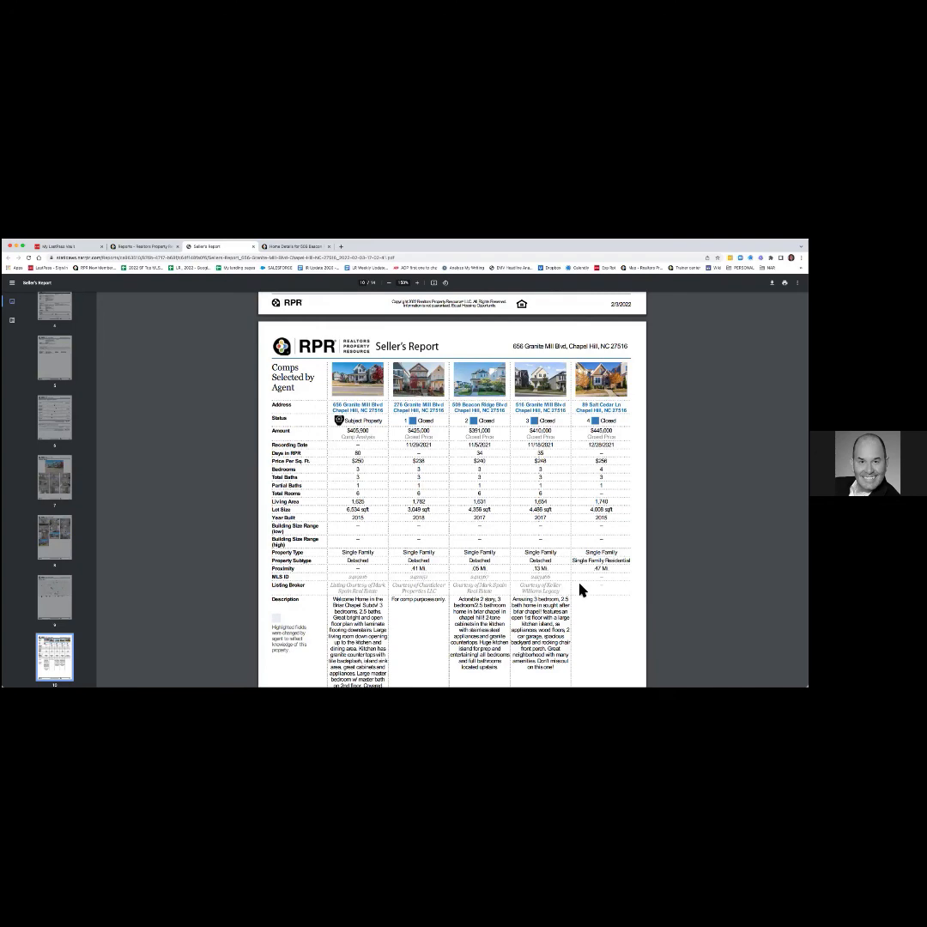
pyautogui.scroll(-1, 581, 590)
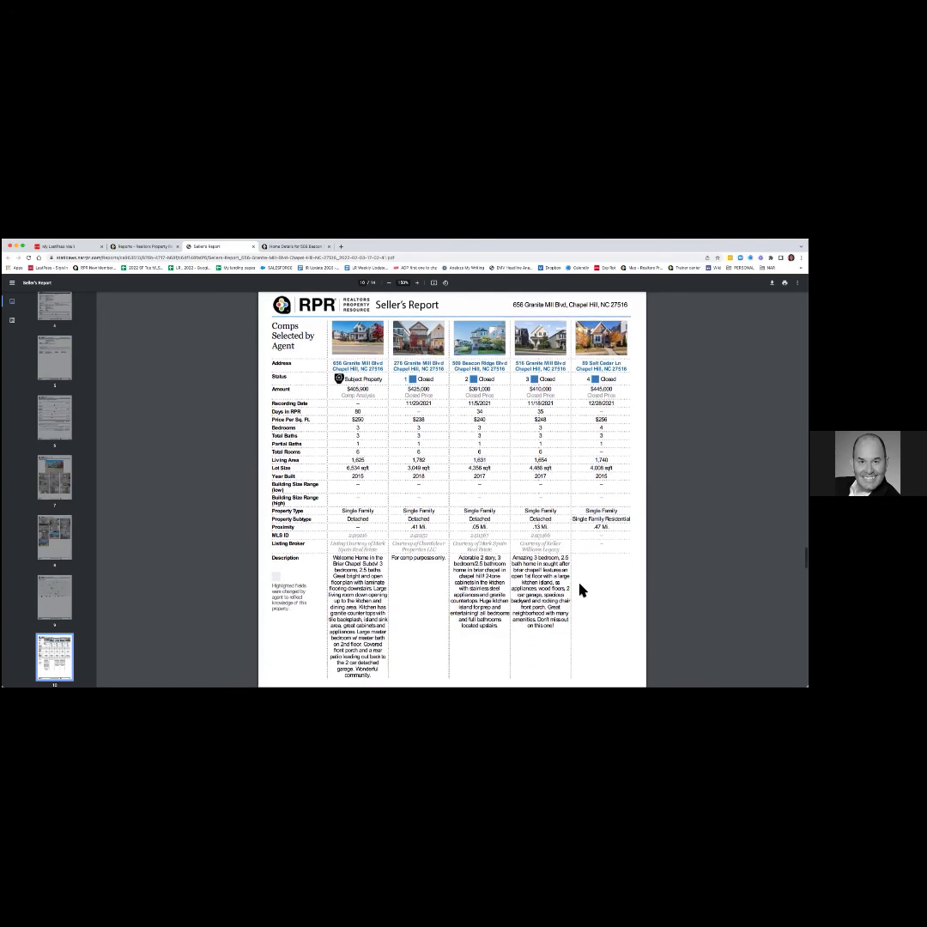
pyautogui.scroll(-9, 580, 590)
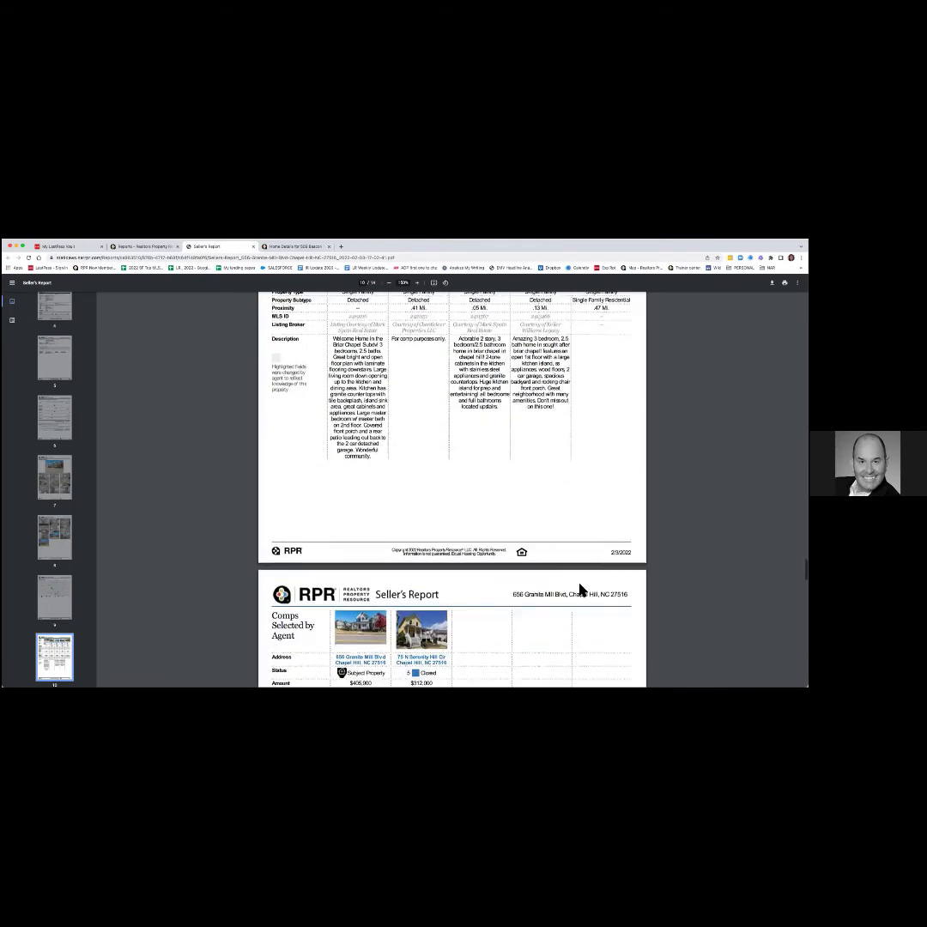
pyautogui.scroll(-4, 580, 590)
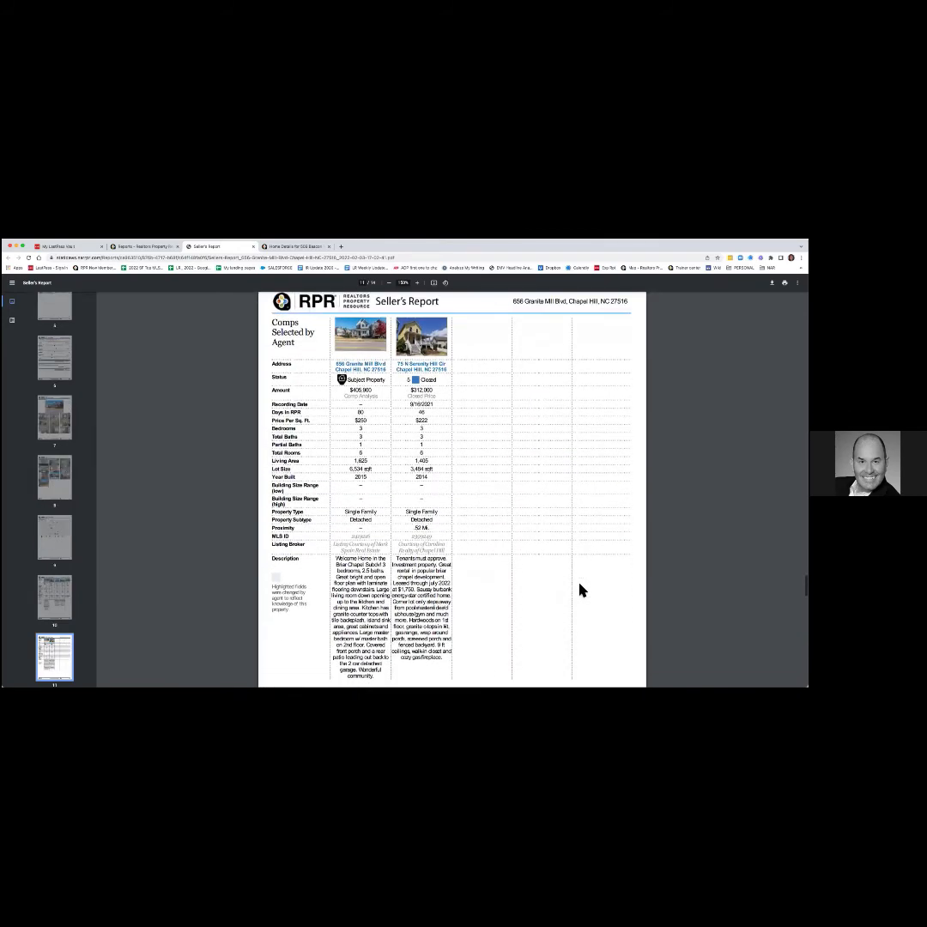
pyautogui.scroll(-10, 580, 589)
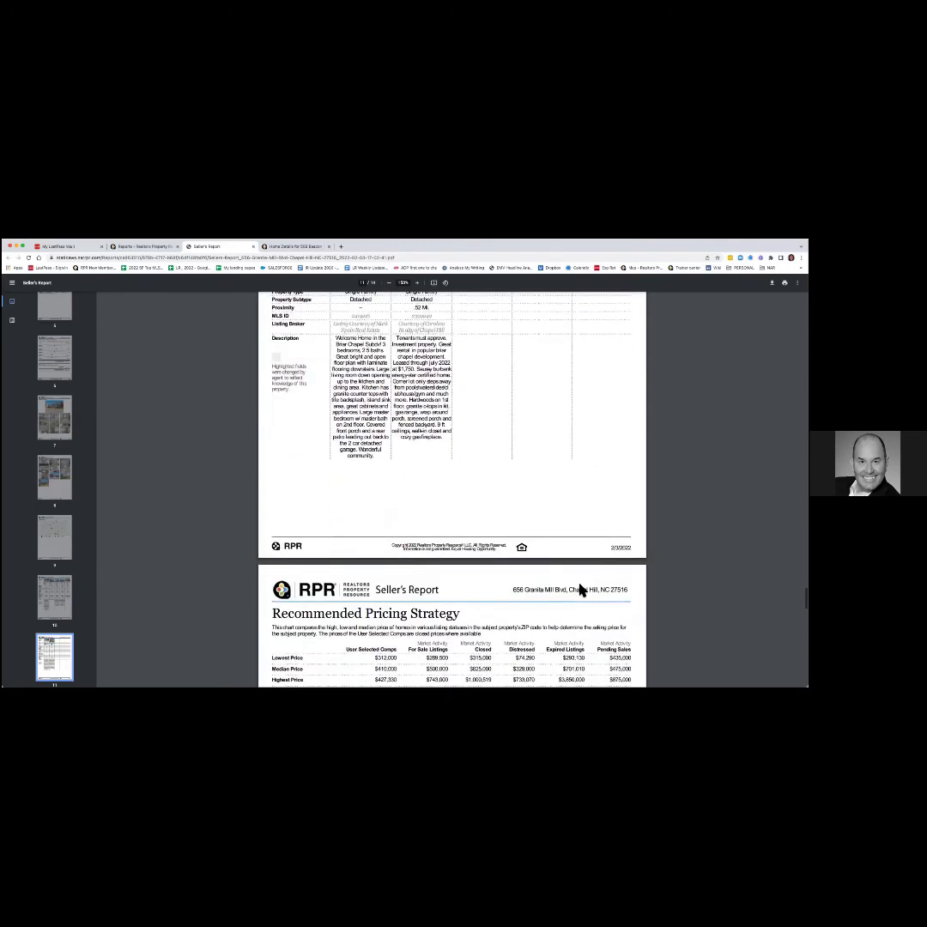
pyautogui.scroll(-1, 580, 590)
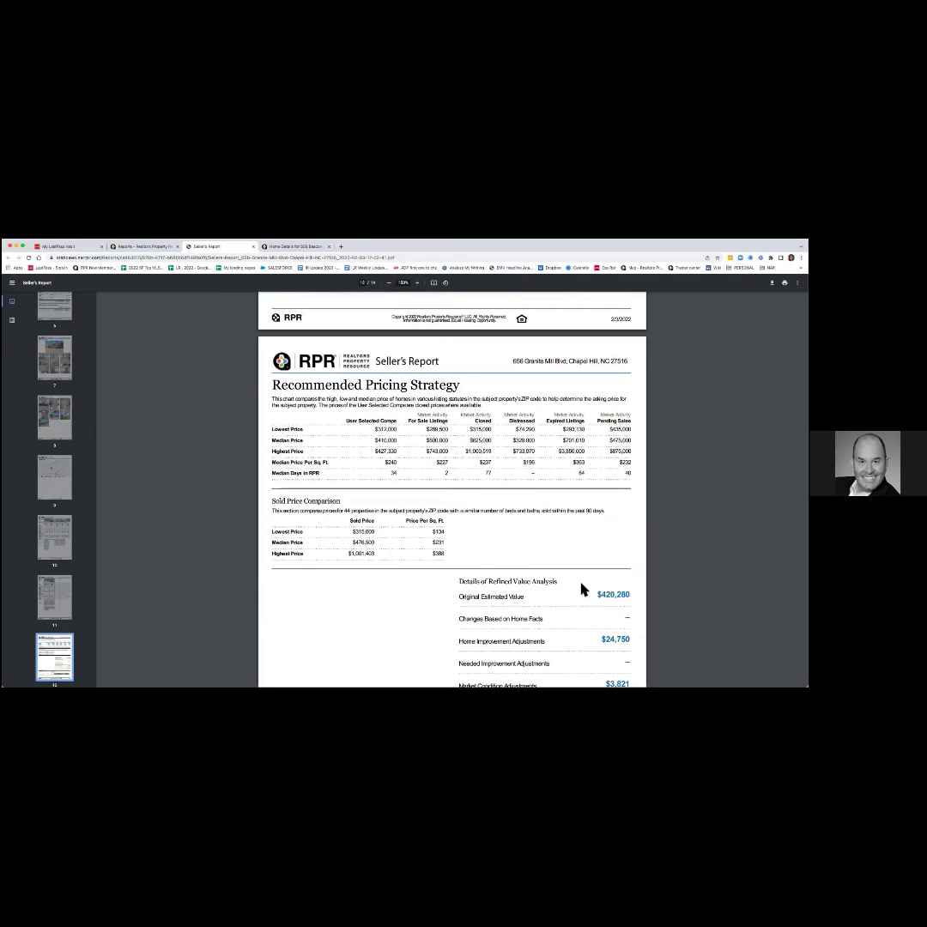
# Scroll past the $405,900 recommended price and blank page 13 to page 14, About RPR.
pyautogui.scroll(-2, 580, 589)
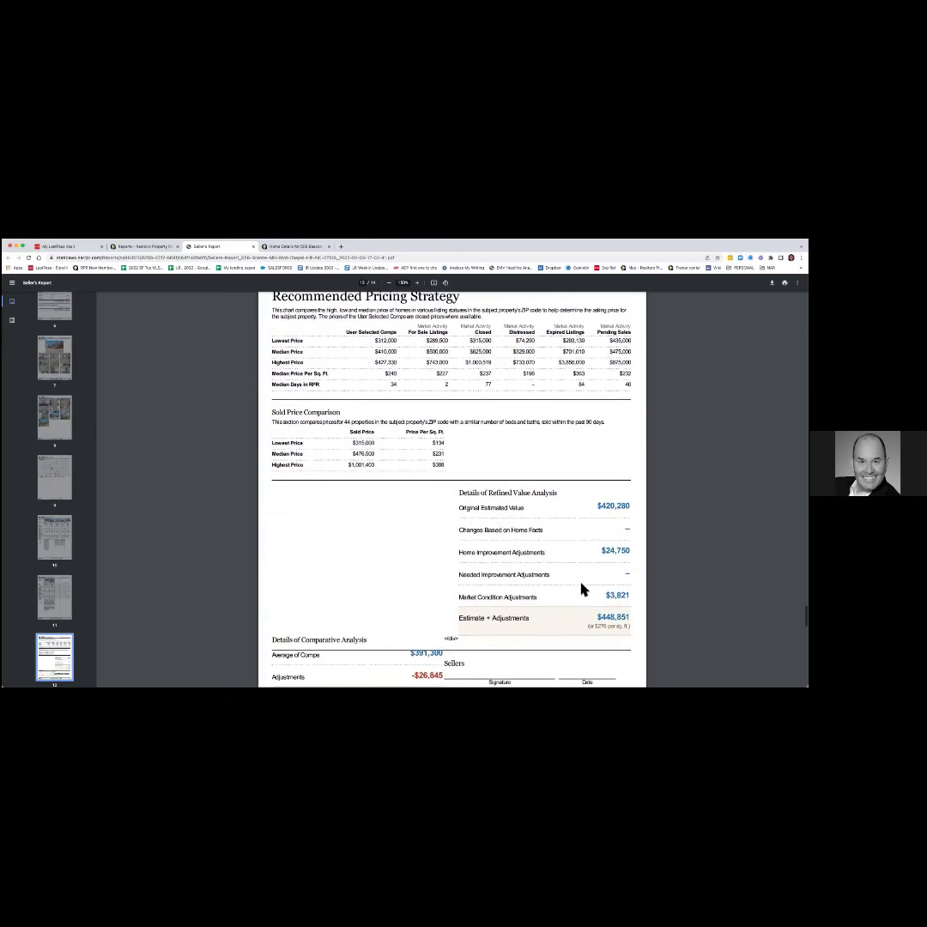
pyautogui.scroll(-2, 580, 590)
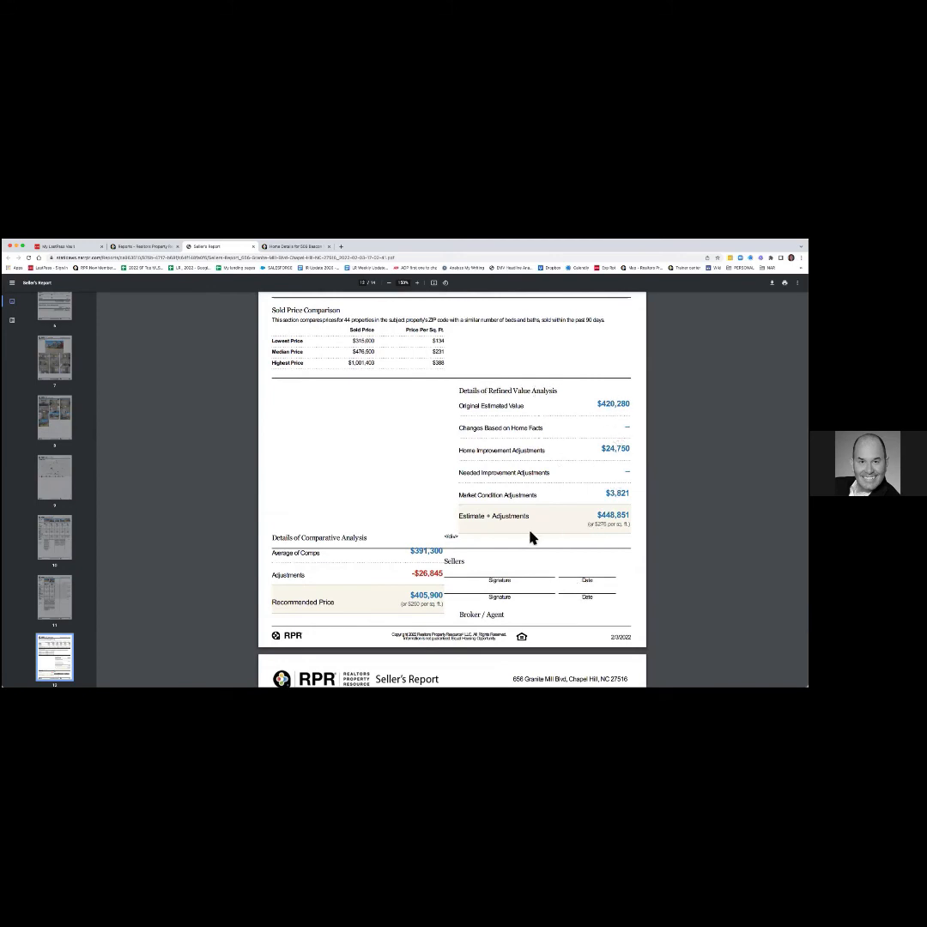
pyautogui.scroll(-3, 529, 533)
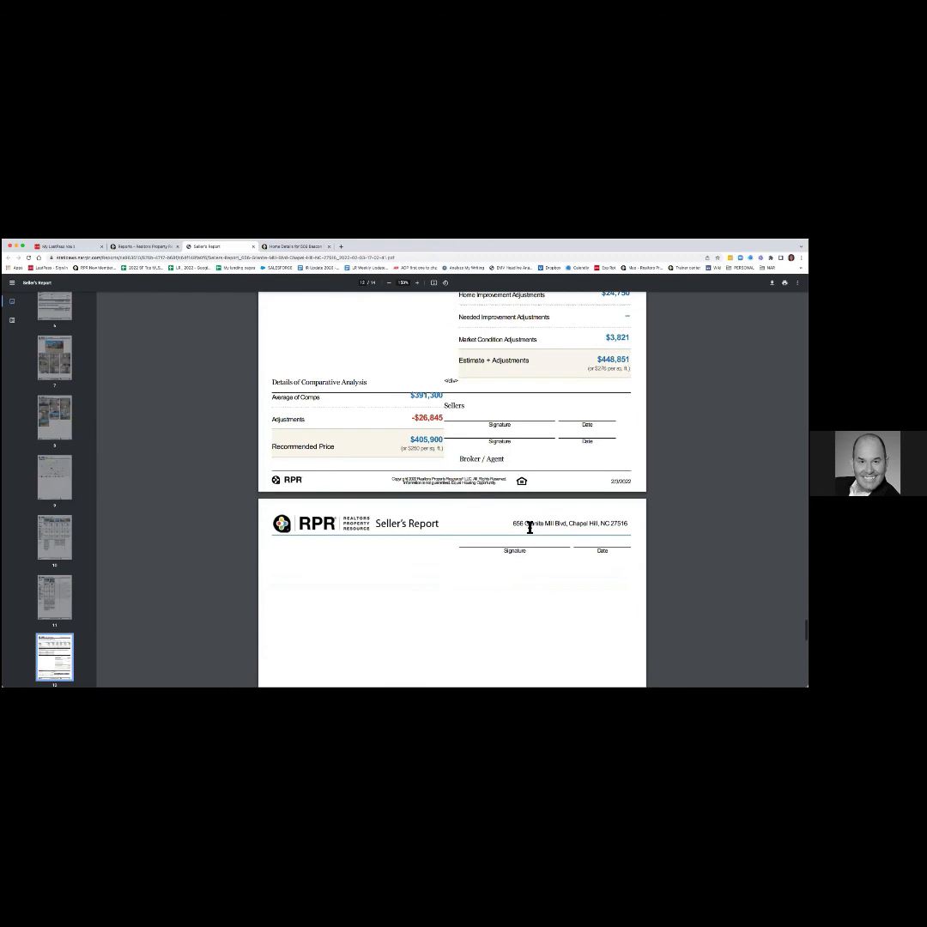
pyautogui.scroll(-3, 529, 527)
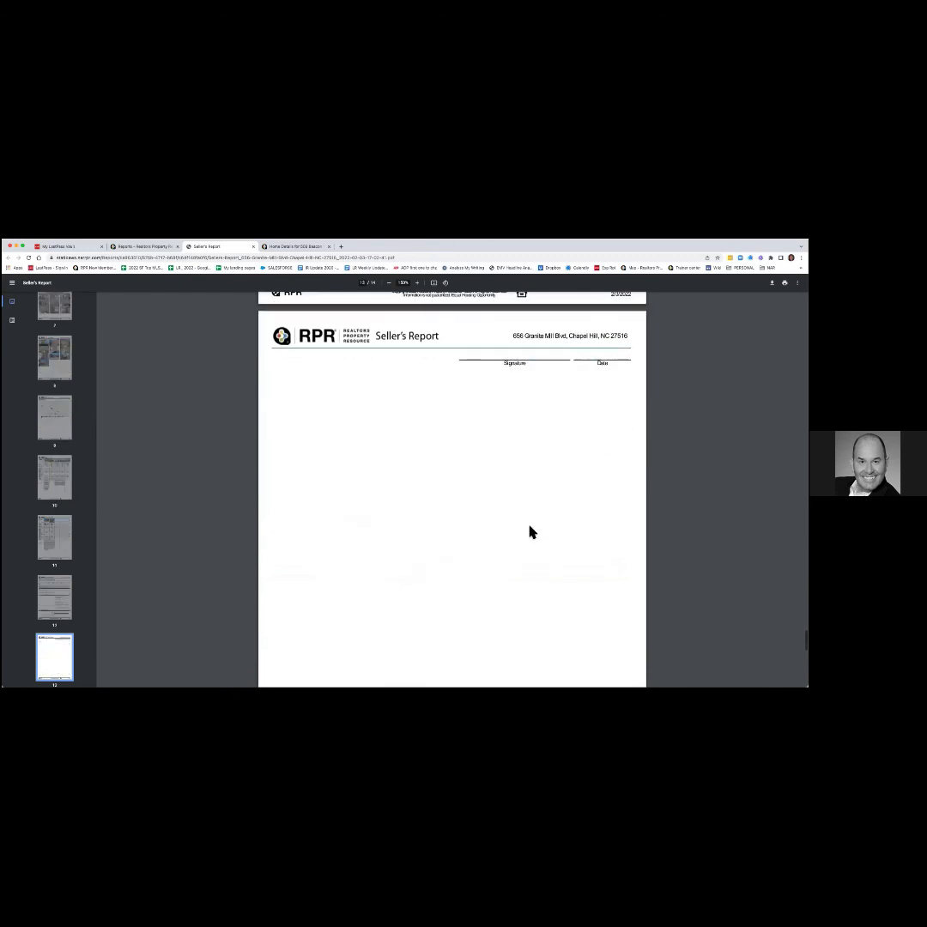
pyautogui.scroll(-7, 529, 532)
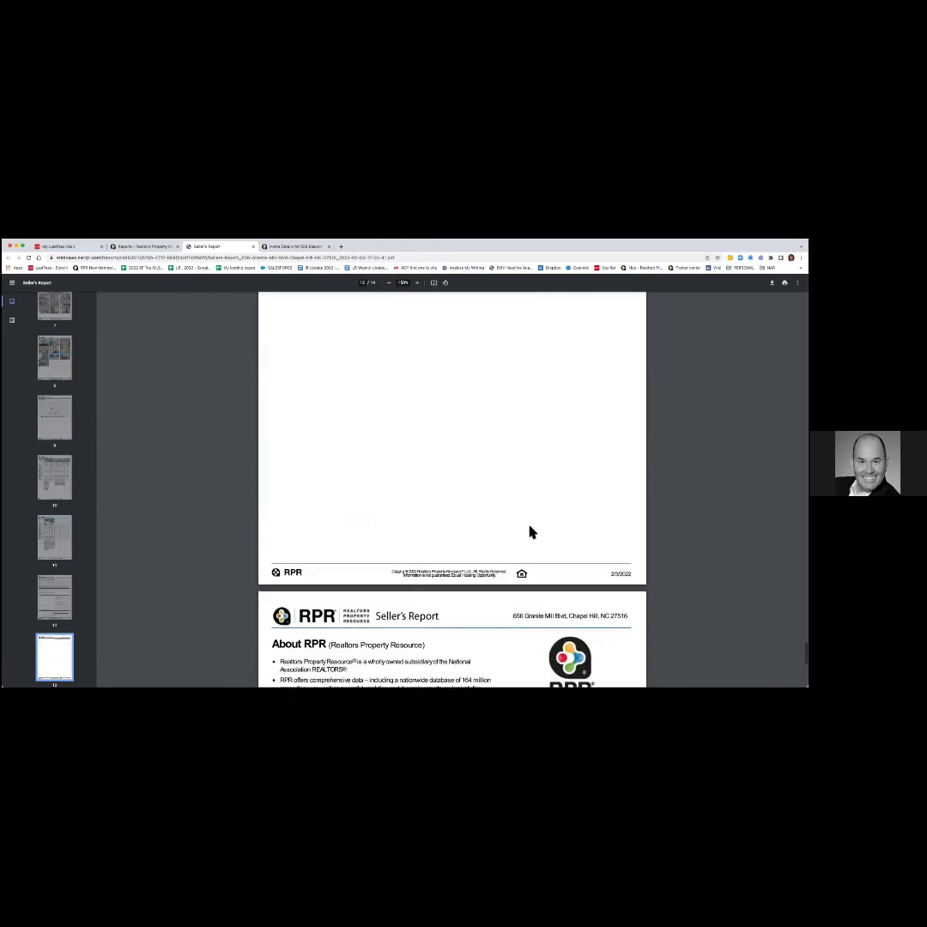
pyautogui.scroll(-3, 529, 532)
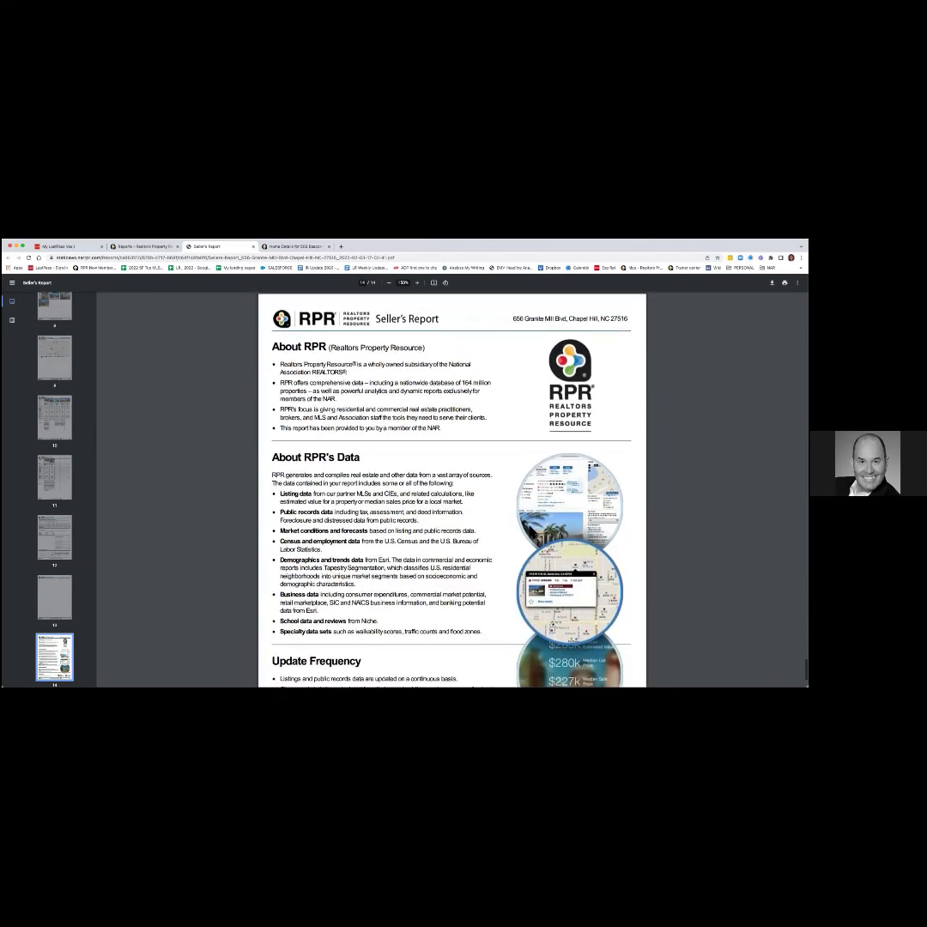